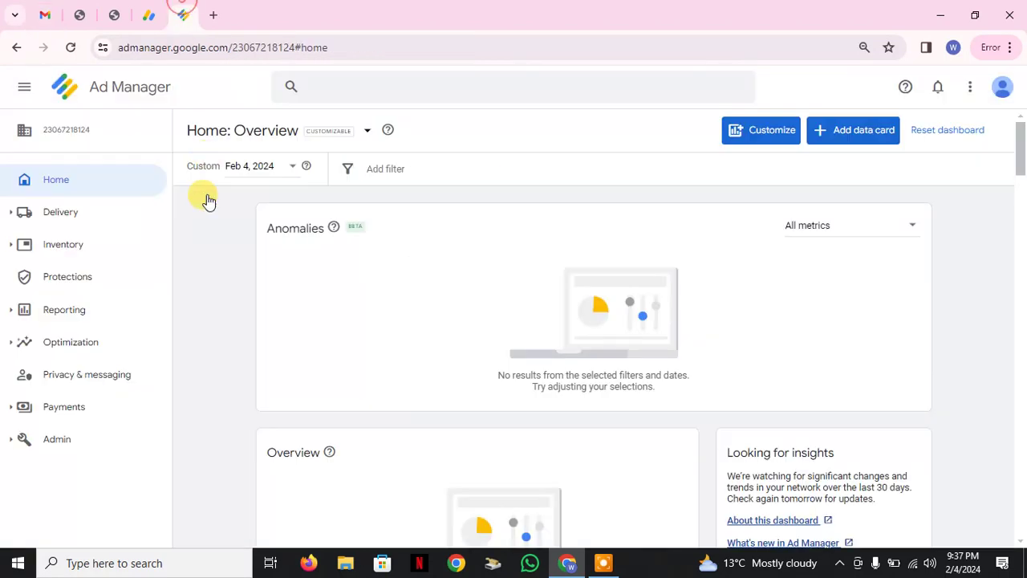
# Open Multiple Customer Management in the admin settings and view the details of the Alright parent publisher.
pyautogui.click(52, 438)
pyautogui.scroll(-3, 38, 479)
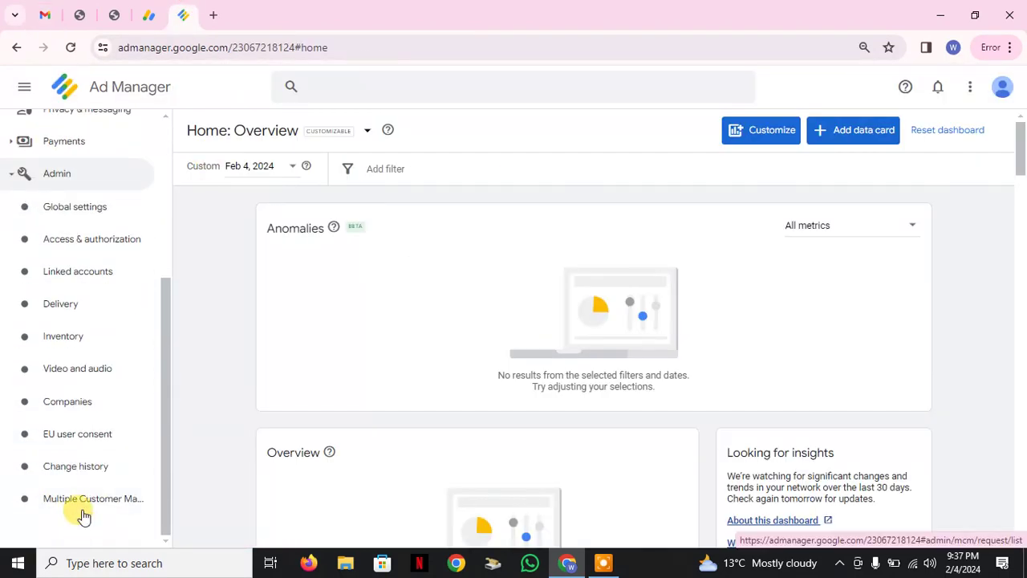
pyautogui.click(80, 500)
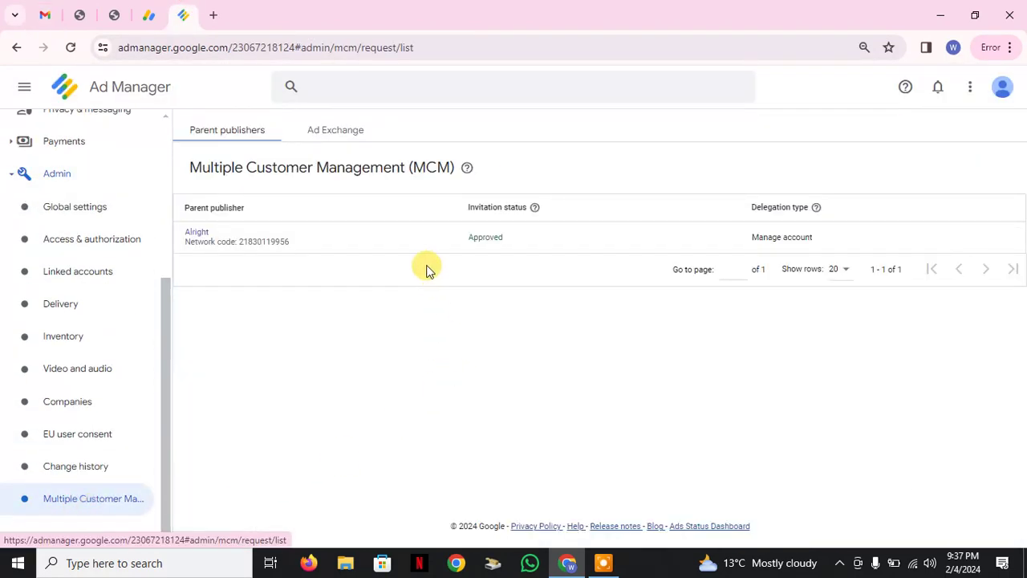
pyautogui.click(199, 231)
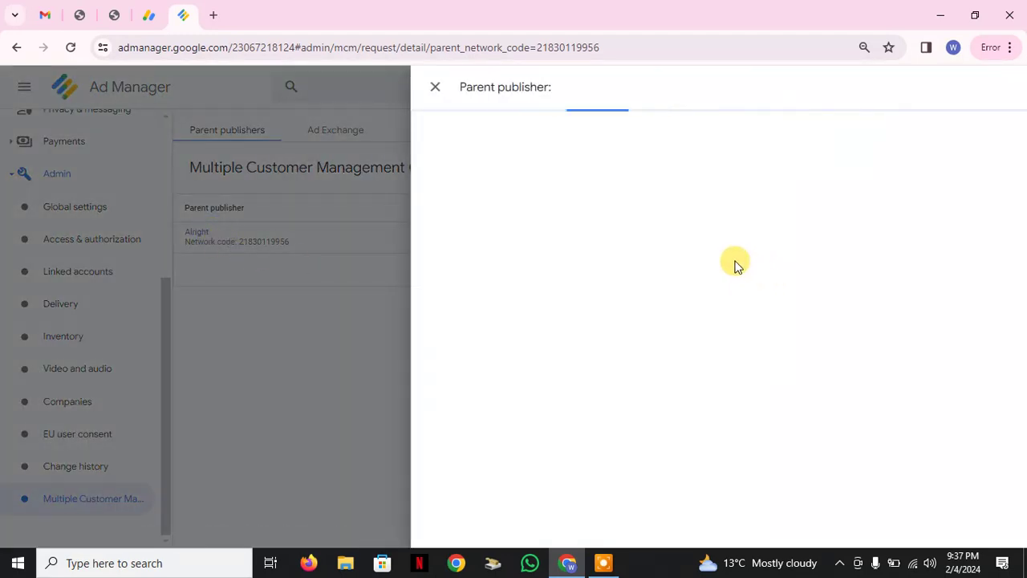
pyautogui.click(447, 90)
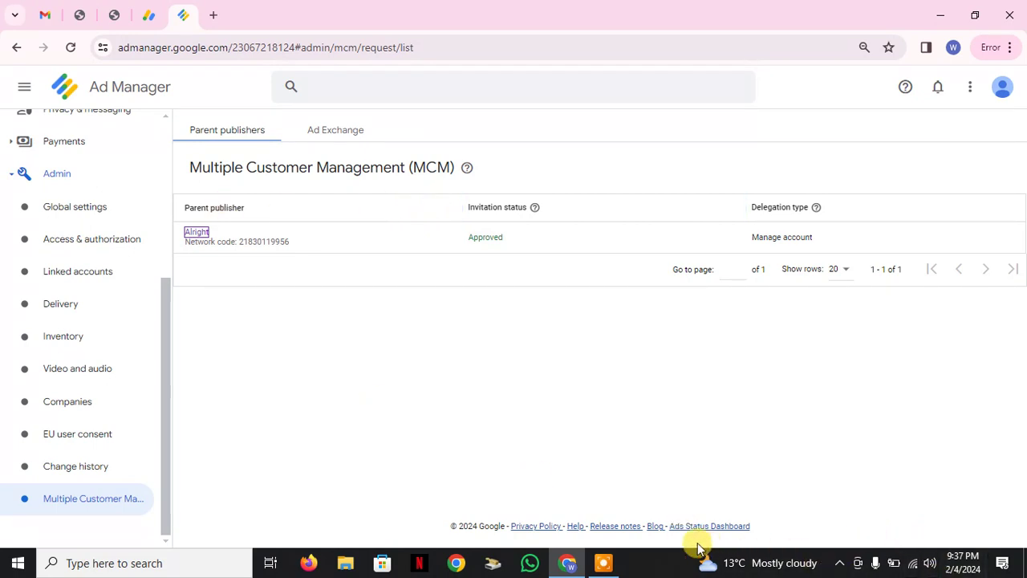
pyautogui.click(605, 563)
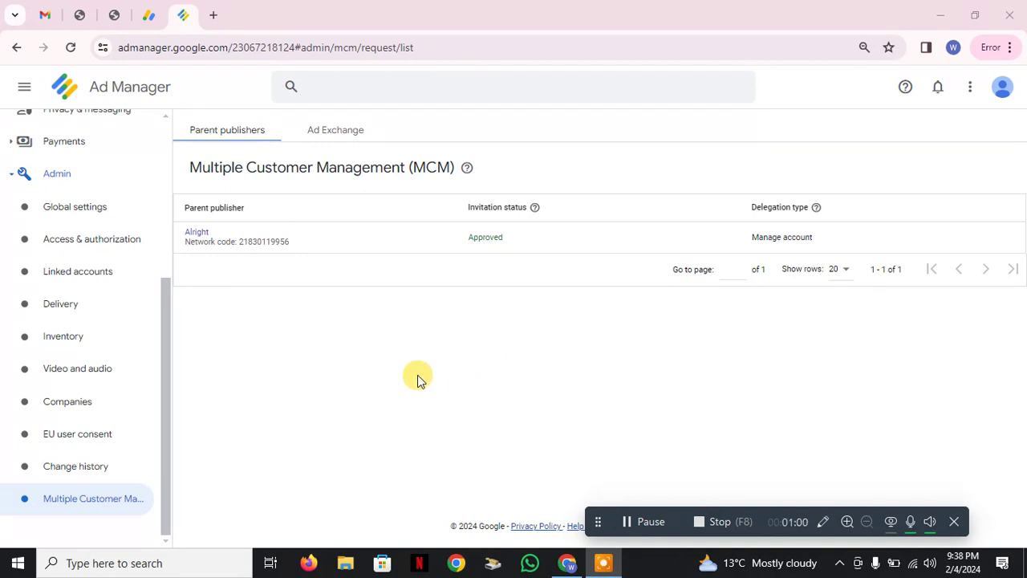
# Open the network settings of the inventory.
pyautogui.scroll(5, 72, 321)
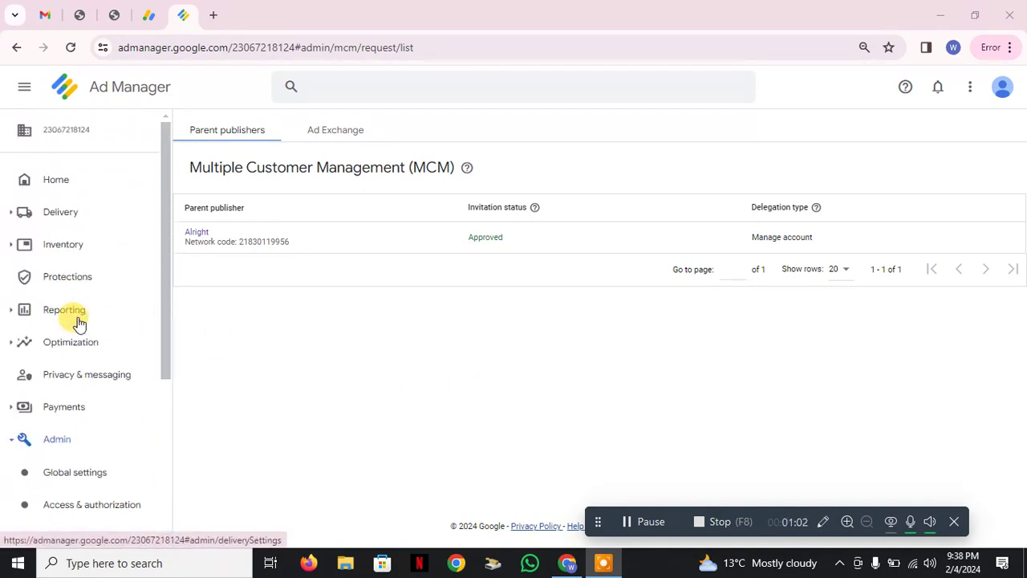
pyautogui.click(46, 248)
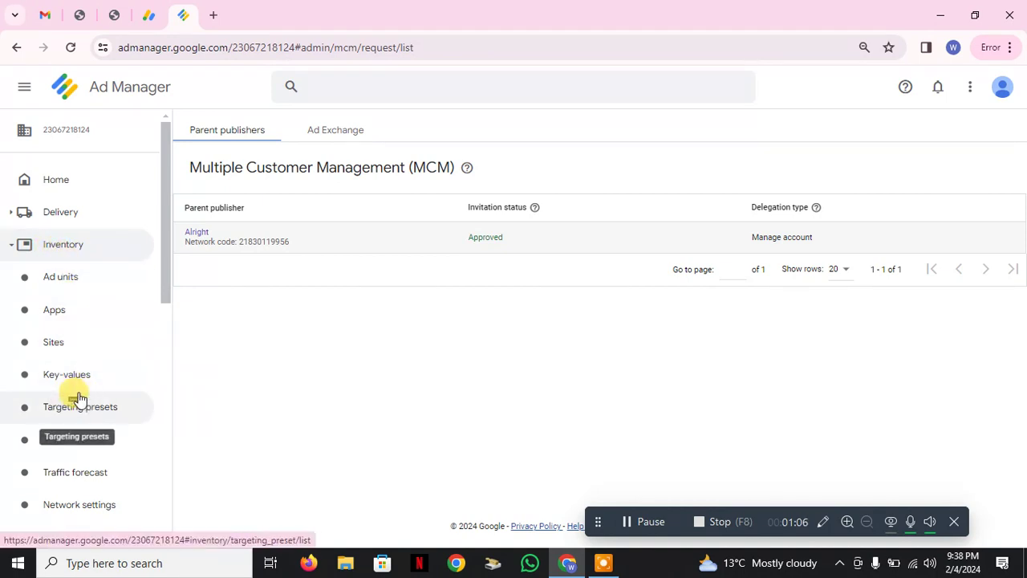
pyautogui.scroll(-1, 100, 466)
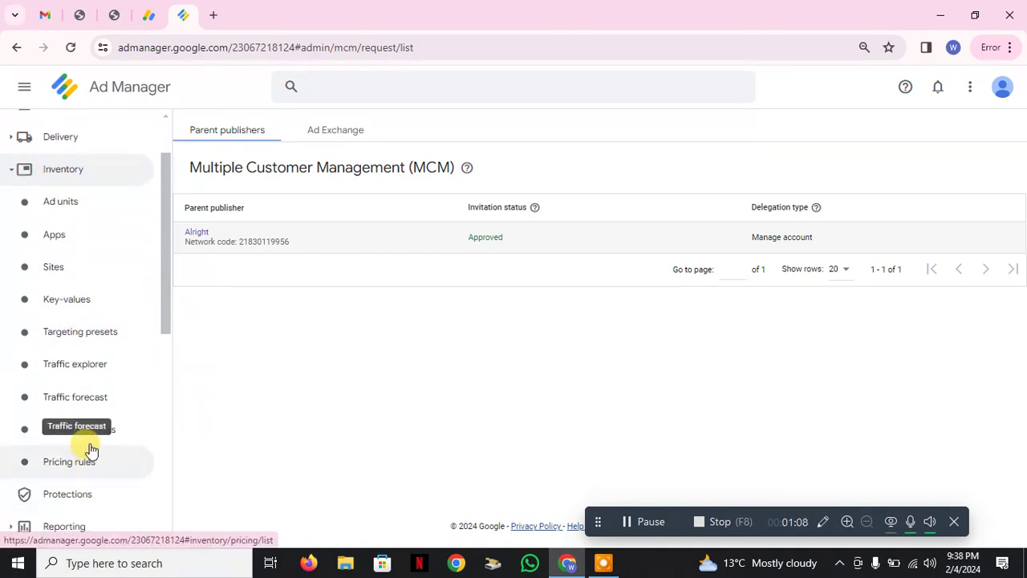
pyautogui.click(96, 431)
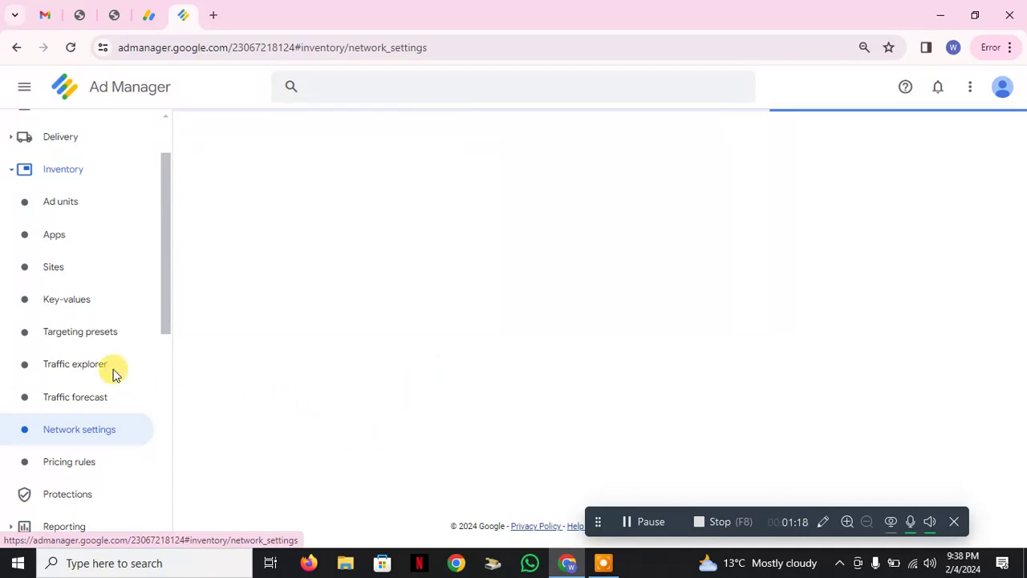
pyautogui.scroll(1, 116, 368)
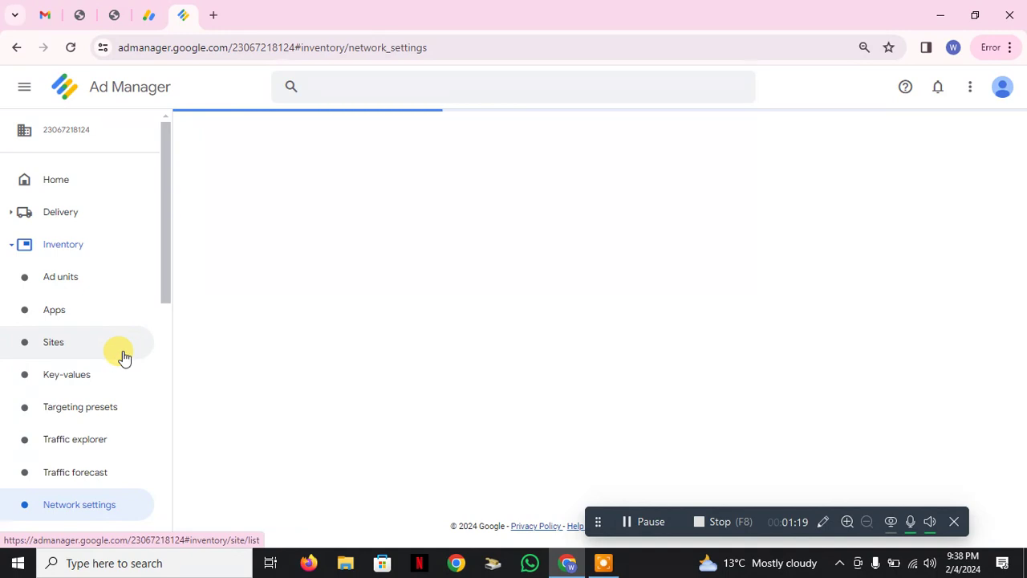
# Switch to Google AdSense and check the performance figures on its home page.
pyautogui.click(149, 16)
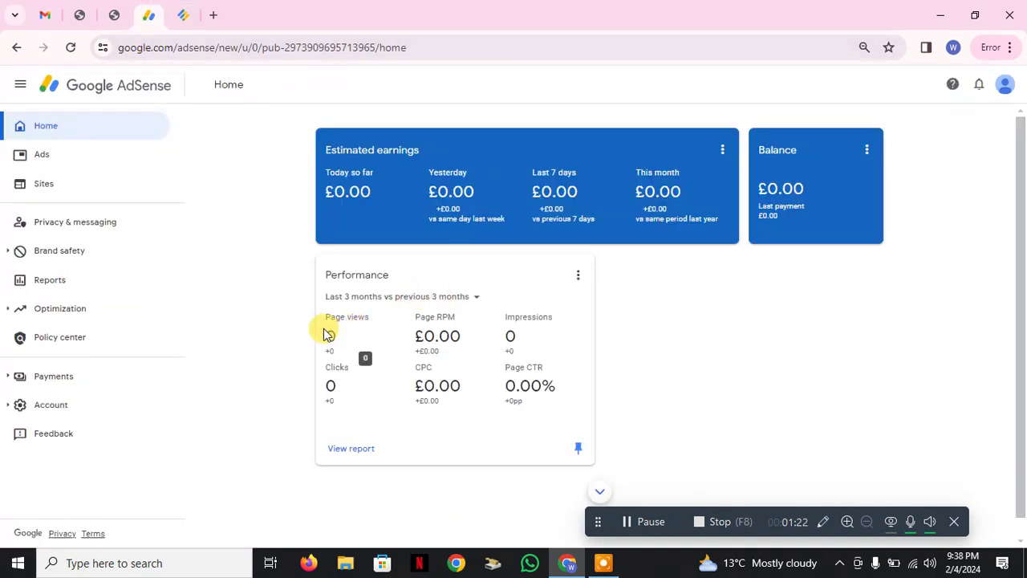
pyautogui.moveTo(328, 333); pyautogui.dragTo(442, 358)
pyautogui.scroll(-1, 403, 366)
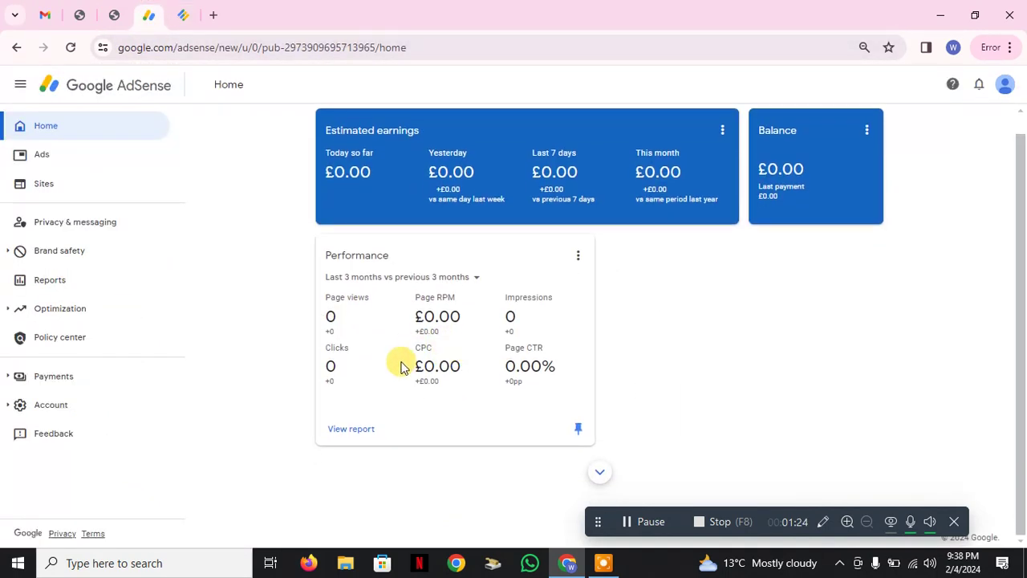
pyautogui.scroll(1, 393, 337)
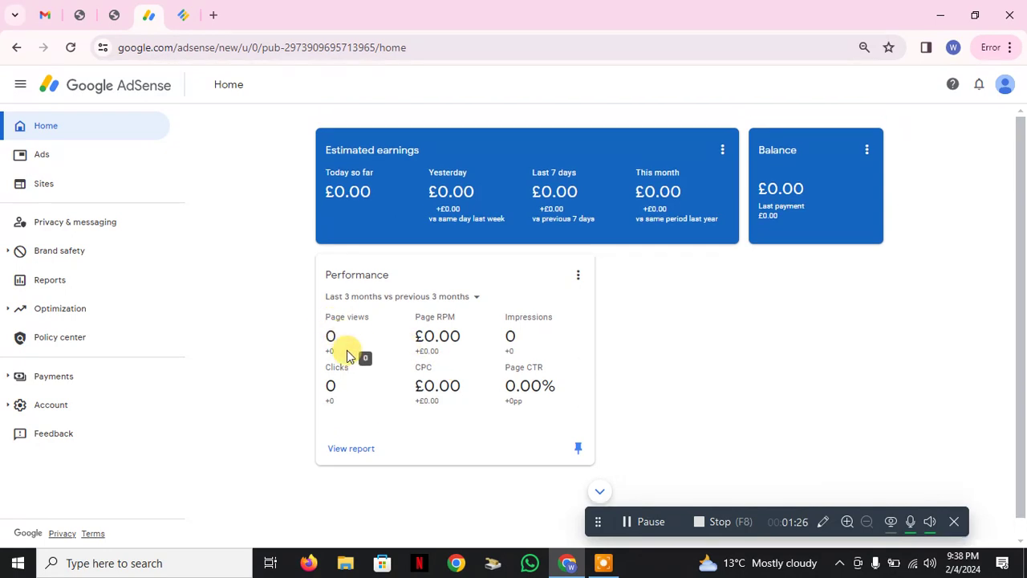
# Back in Ad Manager, disable "Maximize revenue of unsold inventory with AdSense" and save the network settings.
pyautogui.click(181, 13)
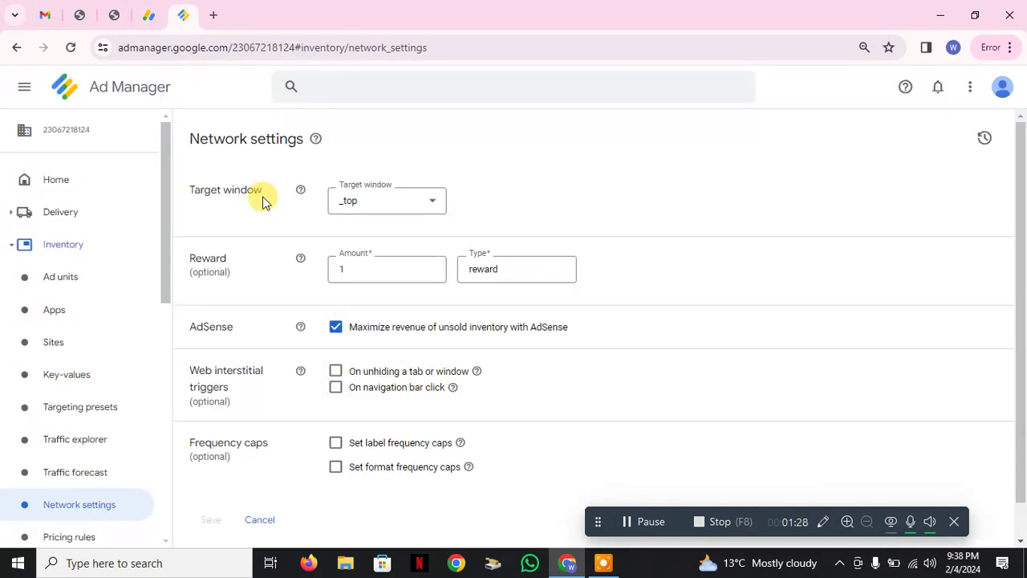
pyautogui.doubleClick(198, 323)
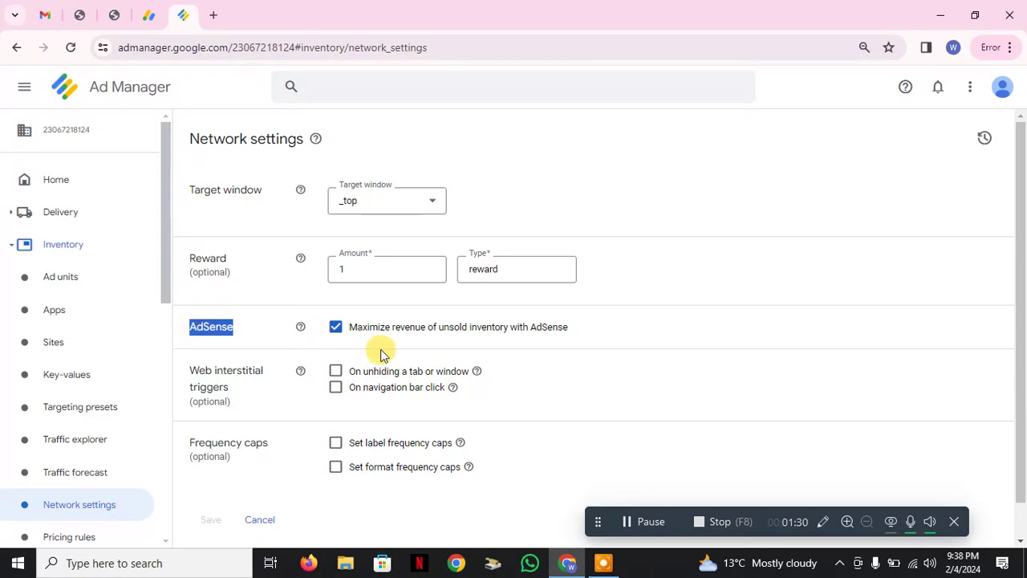
pyautogui.click(531, 331)
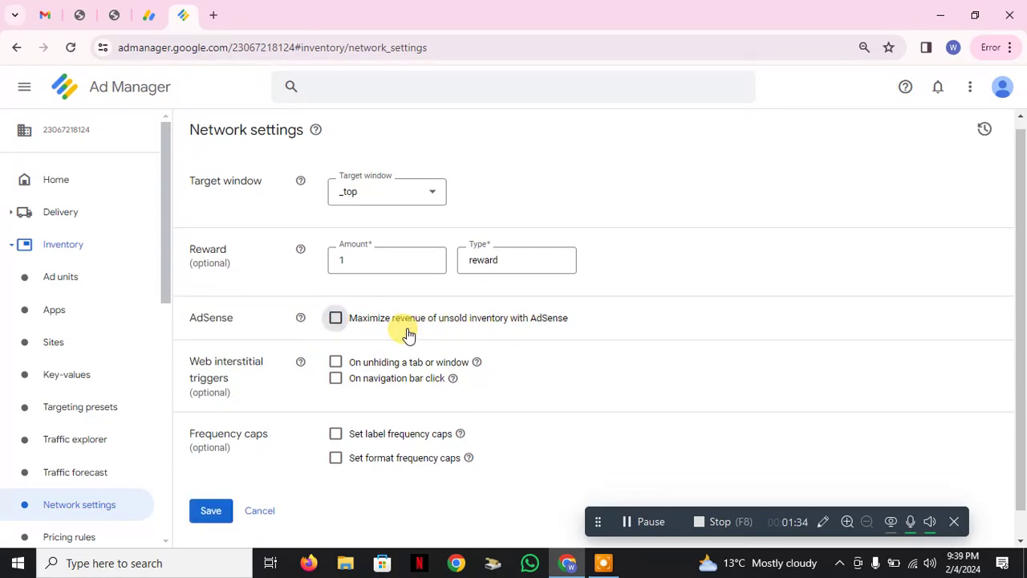
pyautogui.scroll(-1, 406, 332)
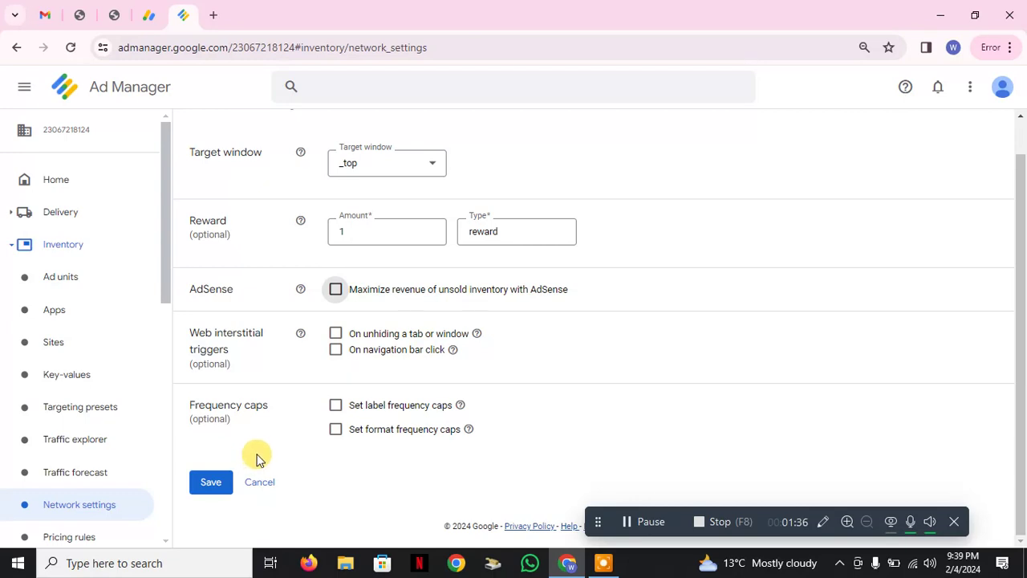
pyautogui.click(213, 478)
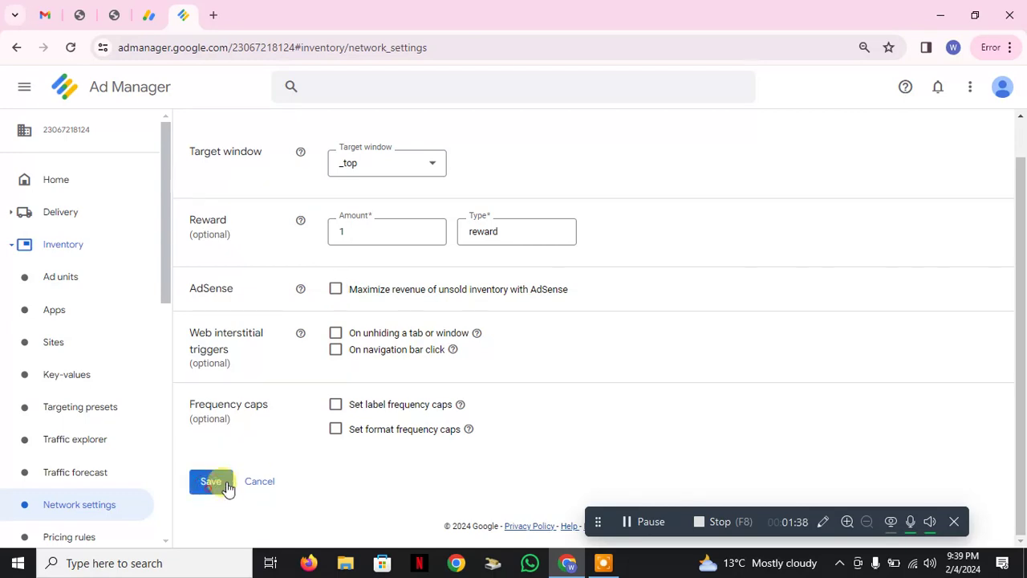
# Look at the AdSense home page again, and return to Ad Manager to check the saved network settings.
pyautogui.click(143, 10)
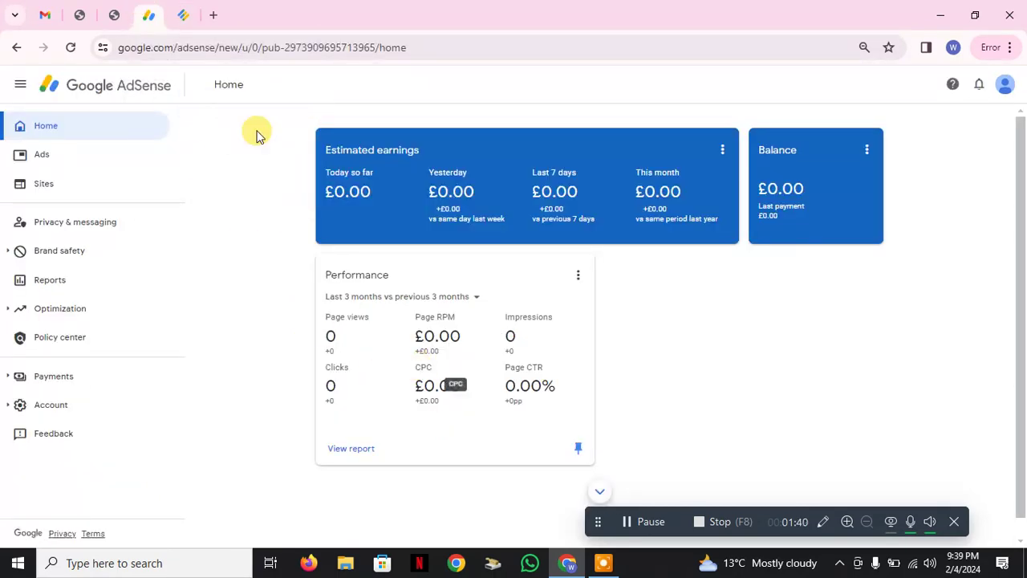
pyautogui.click(178, 10)
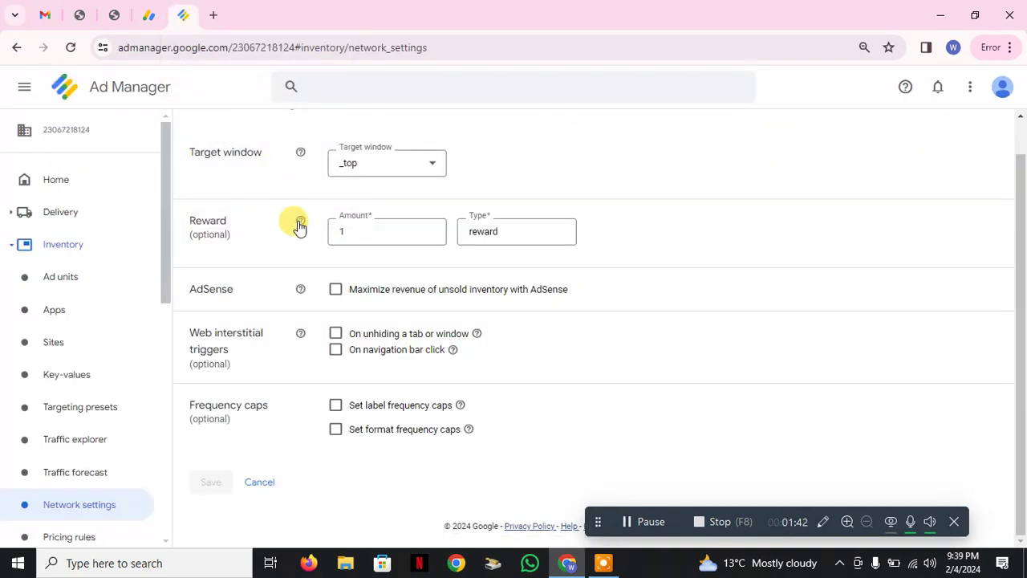
pyautogui.scroll(1, 289, 235)
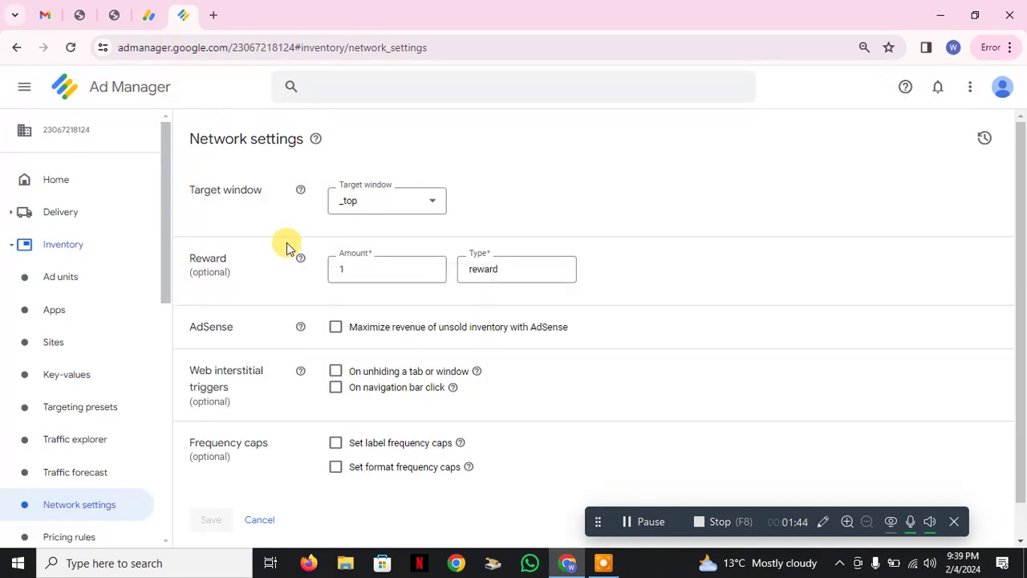
pyautogui.scroll(-1, 248, 250)
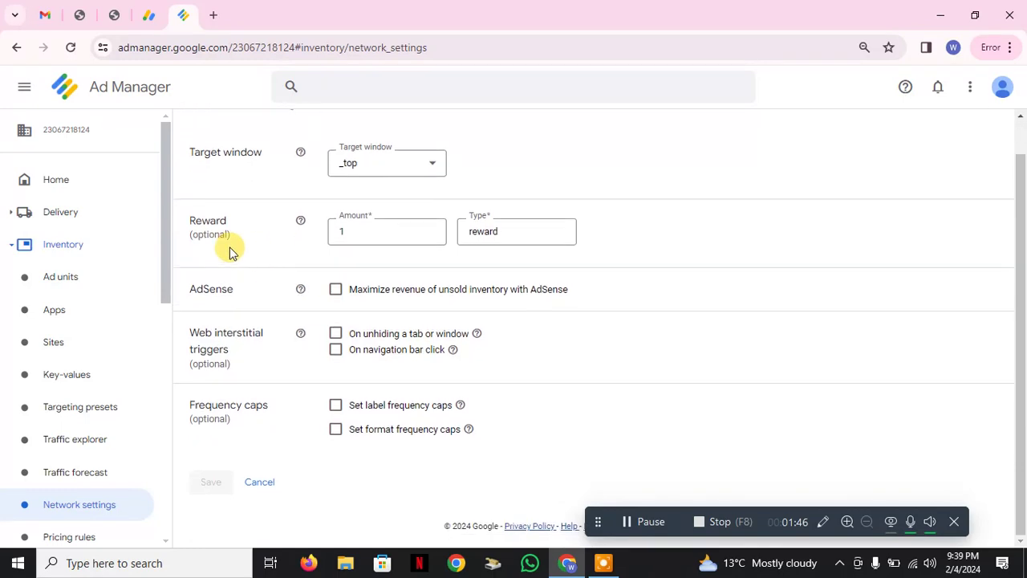
# Open the Ad Exchange setup page within Multiple Customer Management.
pyautogui.scroll(-3, 152, 288)
pyautogui.scroll(-4, 144, 337)
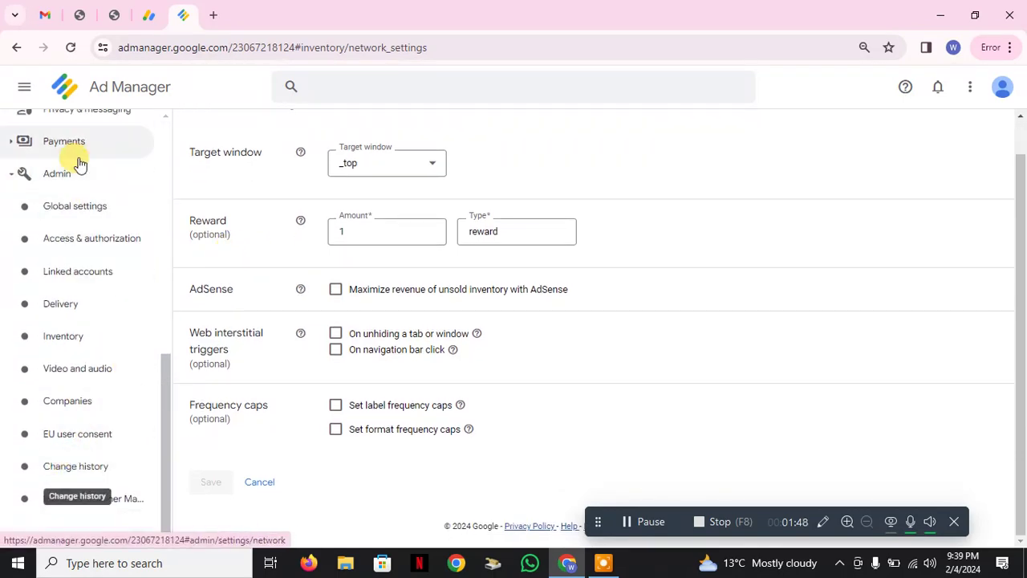
pyautogui.click(62, 182)
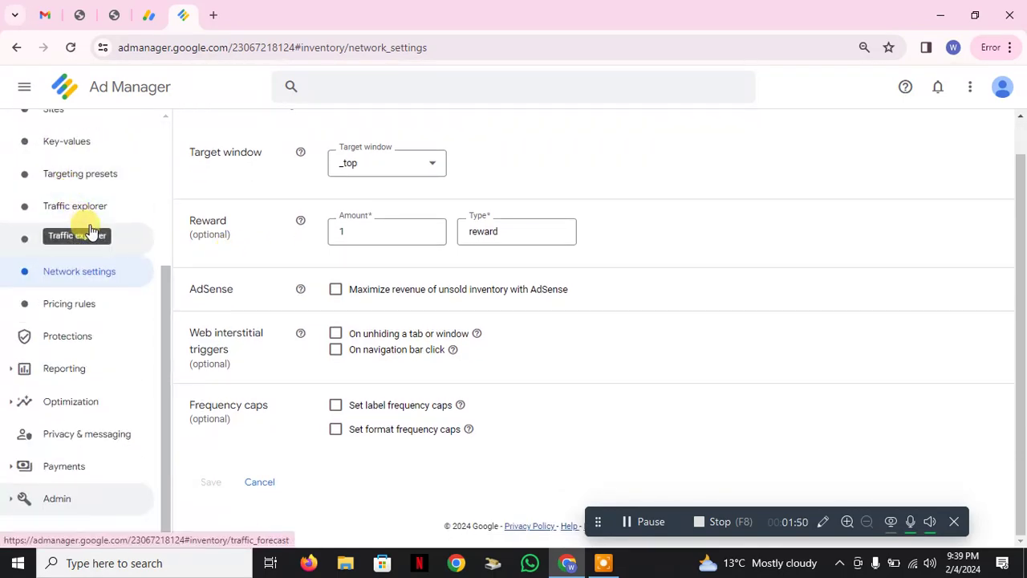
pyautogui.click(57, 496)
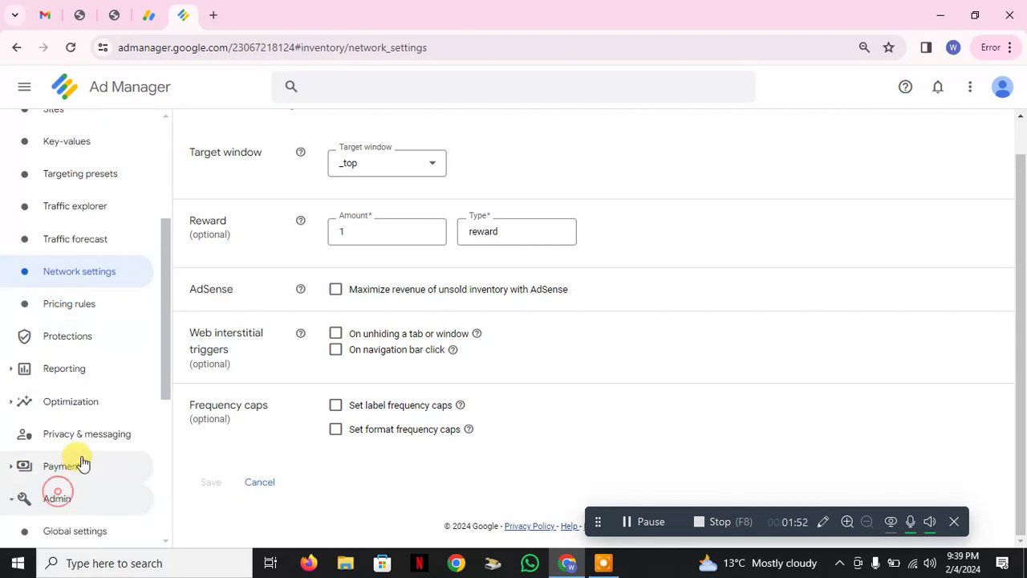
pyautogui.click(86, 499)
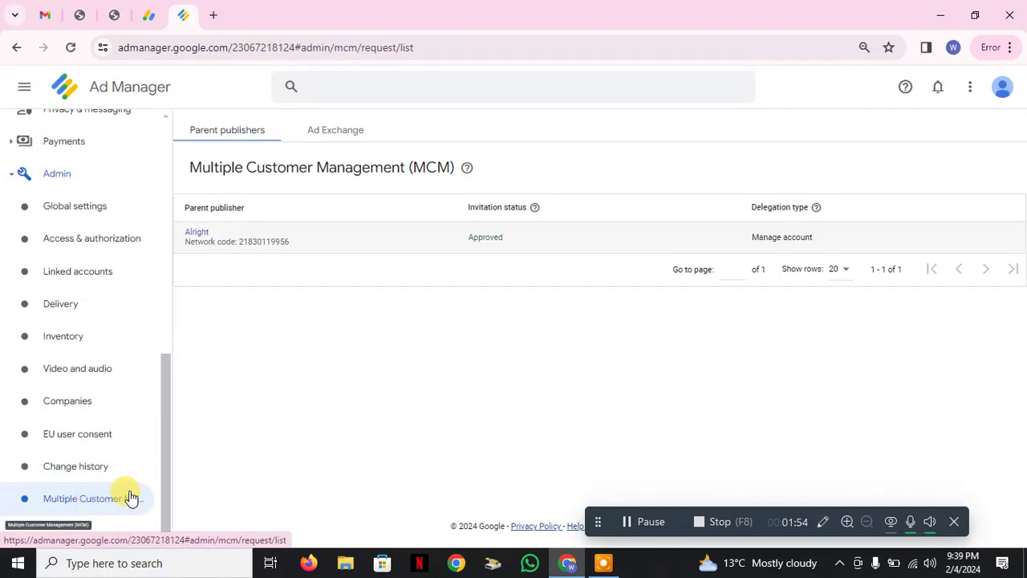
pyautogui.click(334, 130)
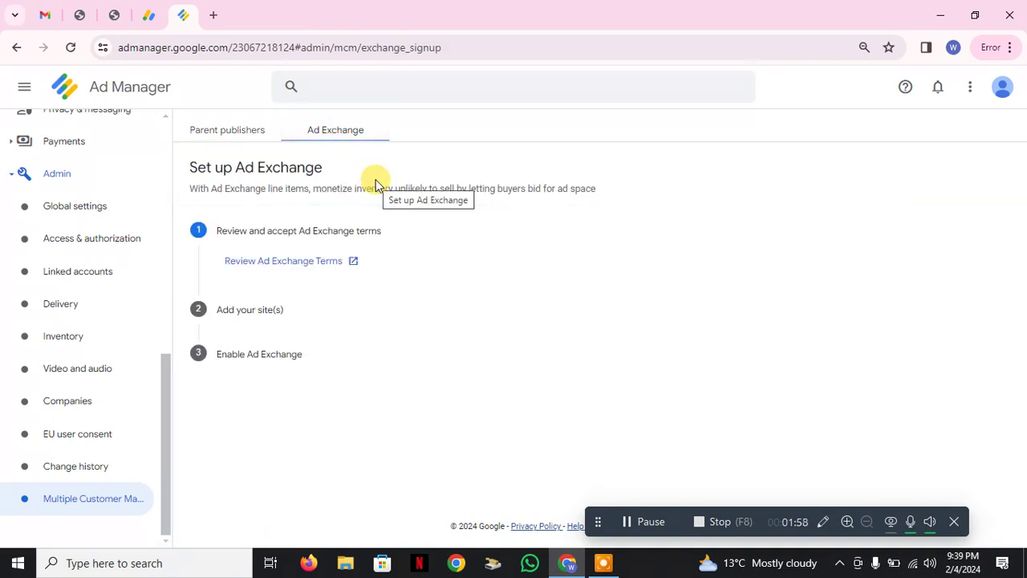
# Recheck the AdSense option in the inventory network settings, and return to the Ad Exchange setup under Multiple Customer Management.
pyautogui.scroll(5, 24, 264)
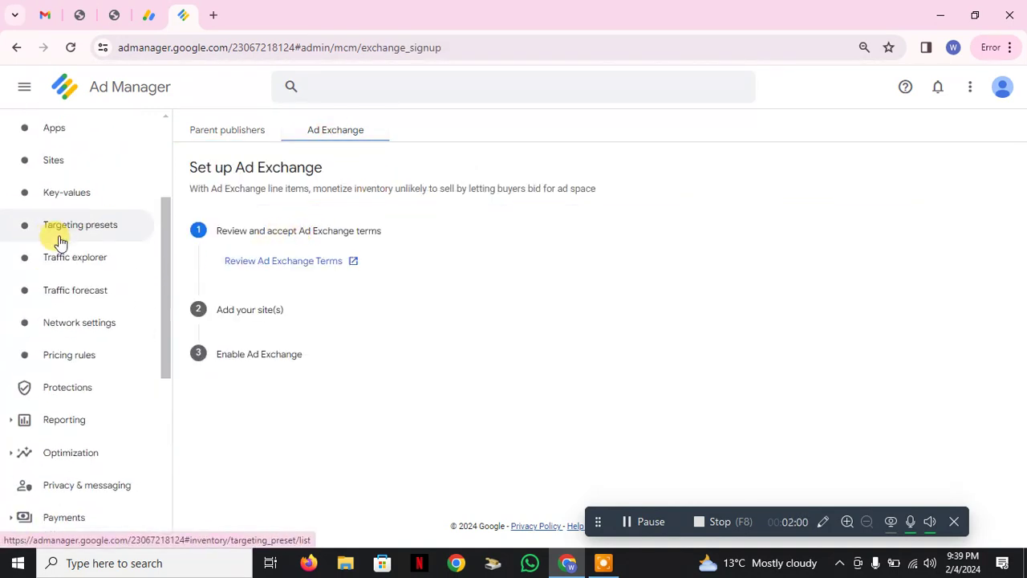
pyautogui.click(84, 322)
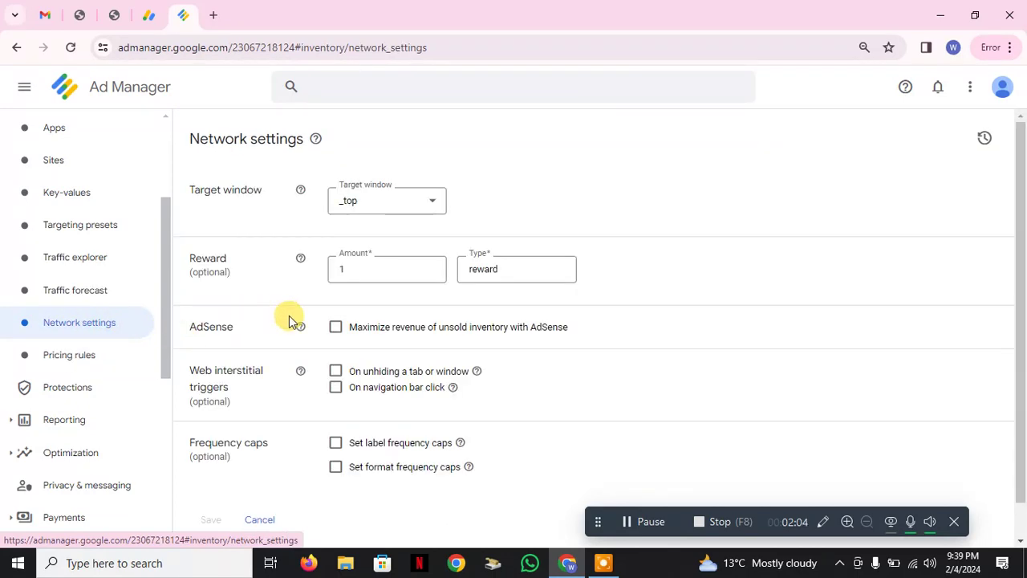
pyautogui.scroll(-3, 54, 455)
pyautogui.scroll(-2, 54, 454)
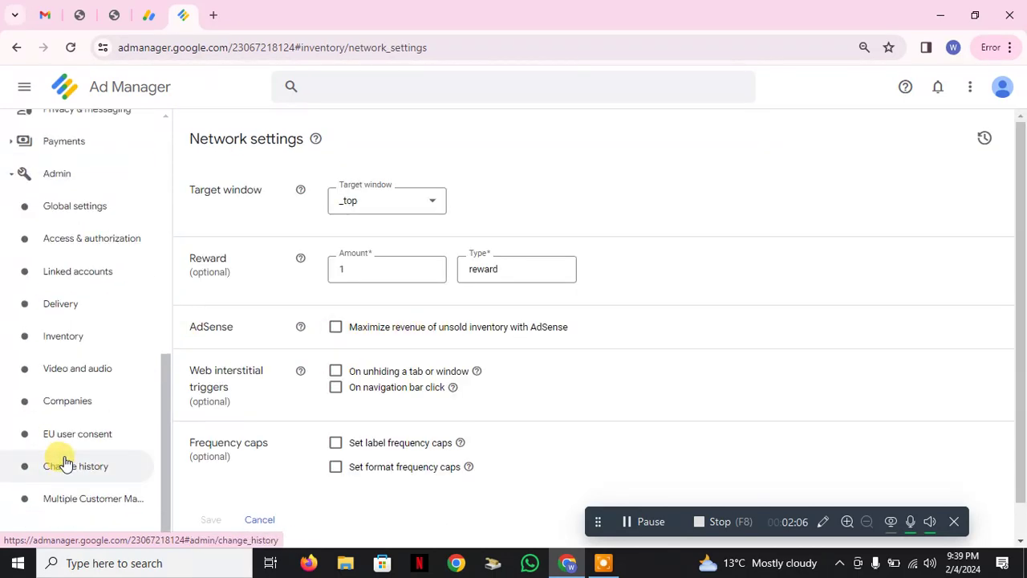
pyautogui.click(68, 511)
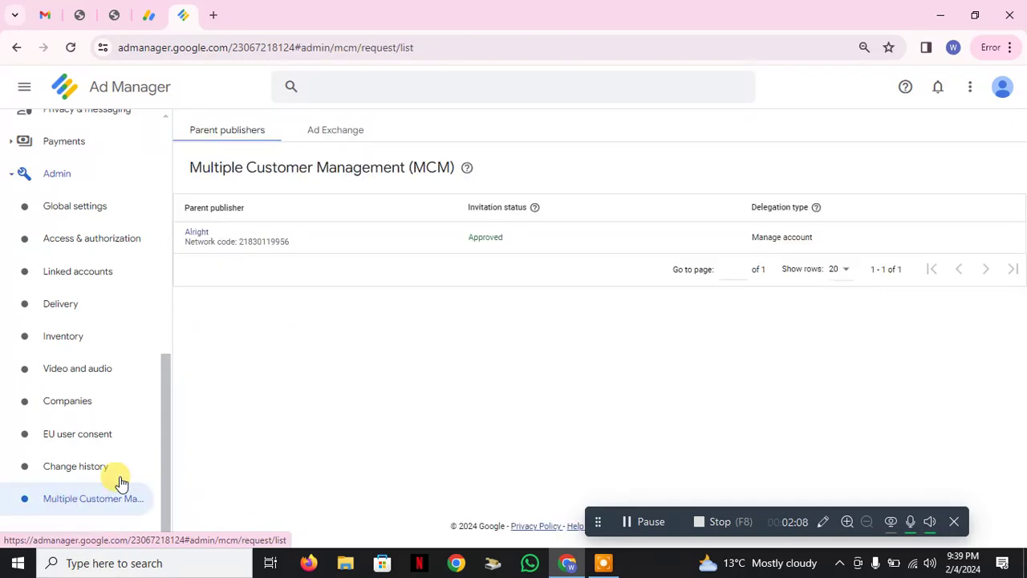
pyautogui.click(311, 130)
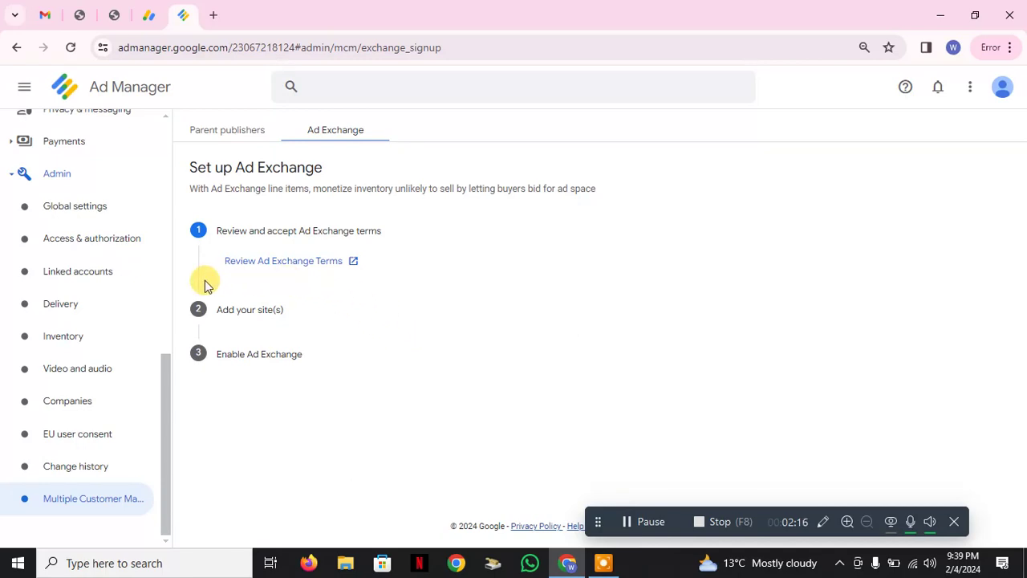
# Open the admin global settings and review the General settings, from display name to currency.
pyautogui.click(81, 204)
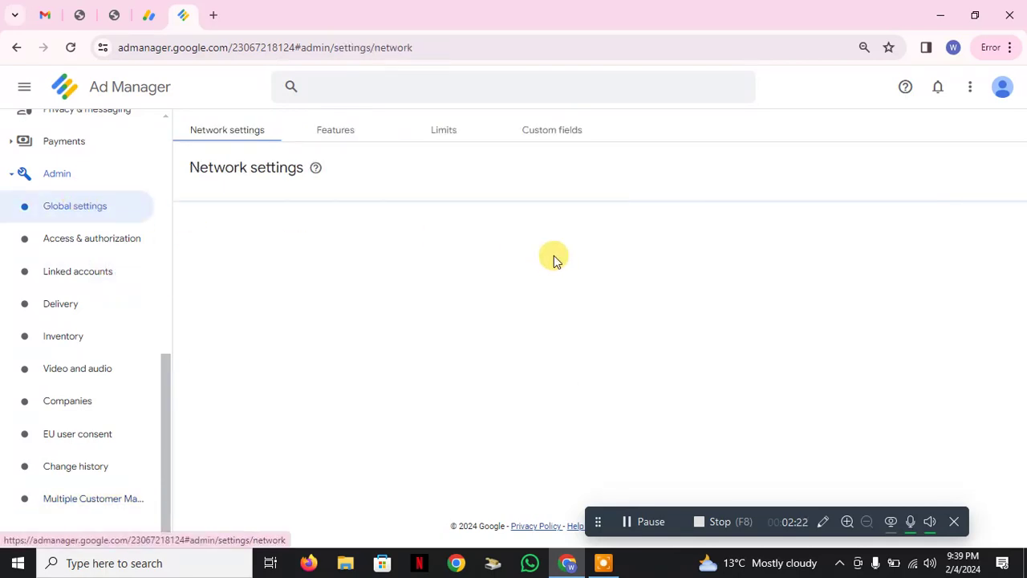
pyautogui.scroll(-1, 559, 269)
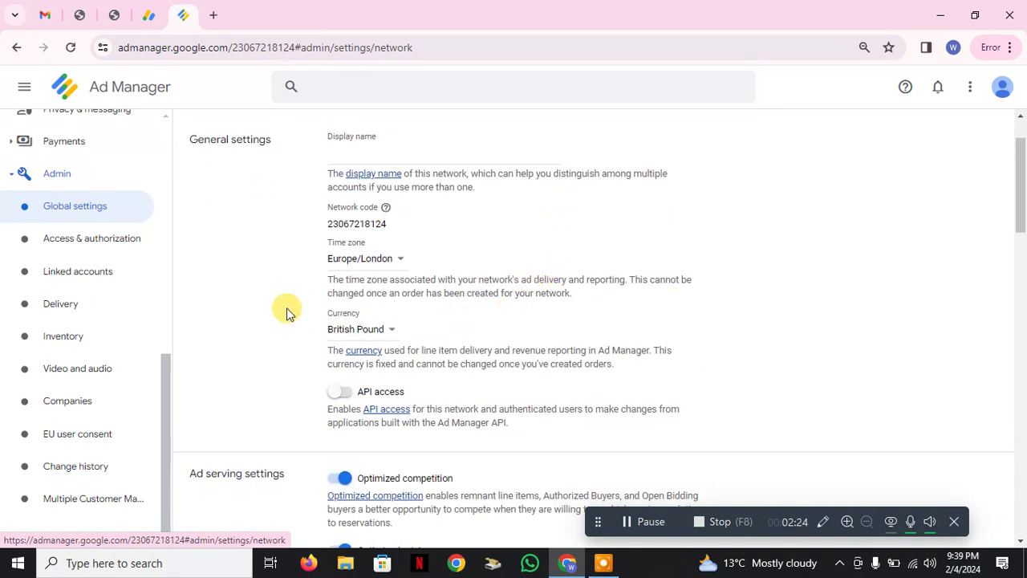
pyautogui.moveTo(258, 251); pyautogui.dragTo(470, 327)
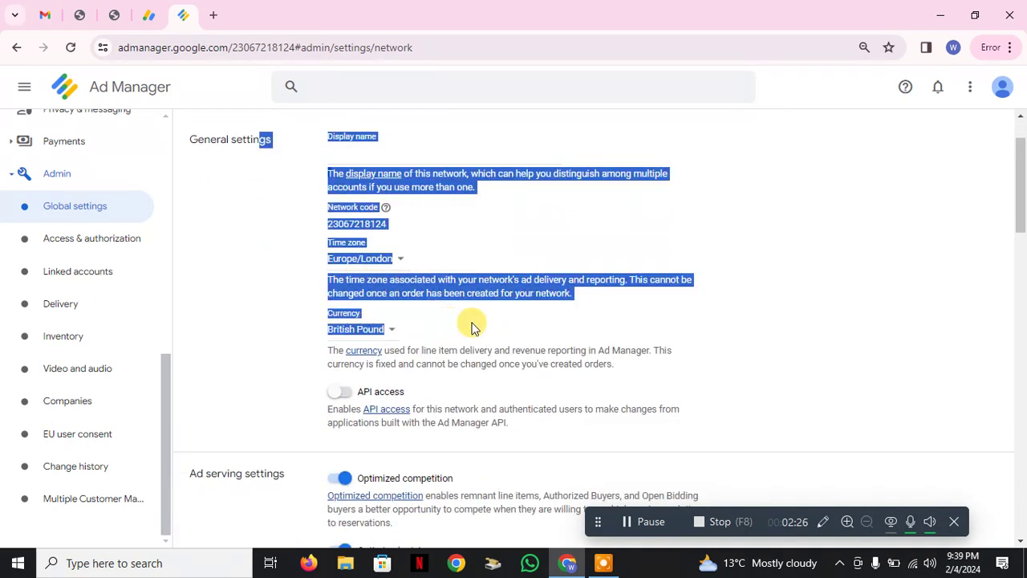
# Open the Ad Exchange setup within Multiple Customer Management, and review and accept the Ad Exchange terms.
pyautogui.click(473, 325)
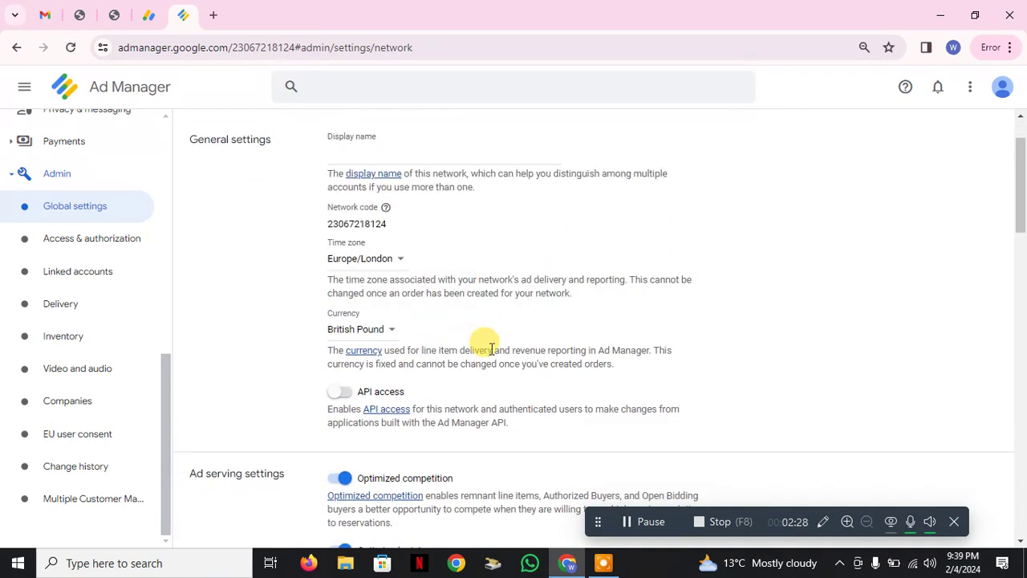
pyautogui.click(110, 495)
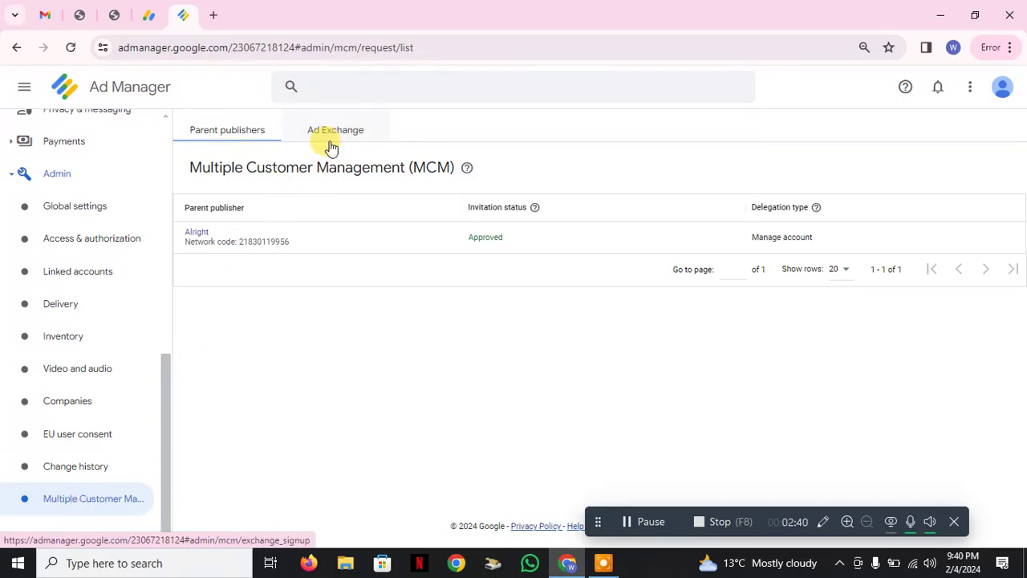
pyautogui.click(335, 135)
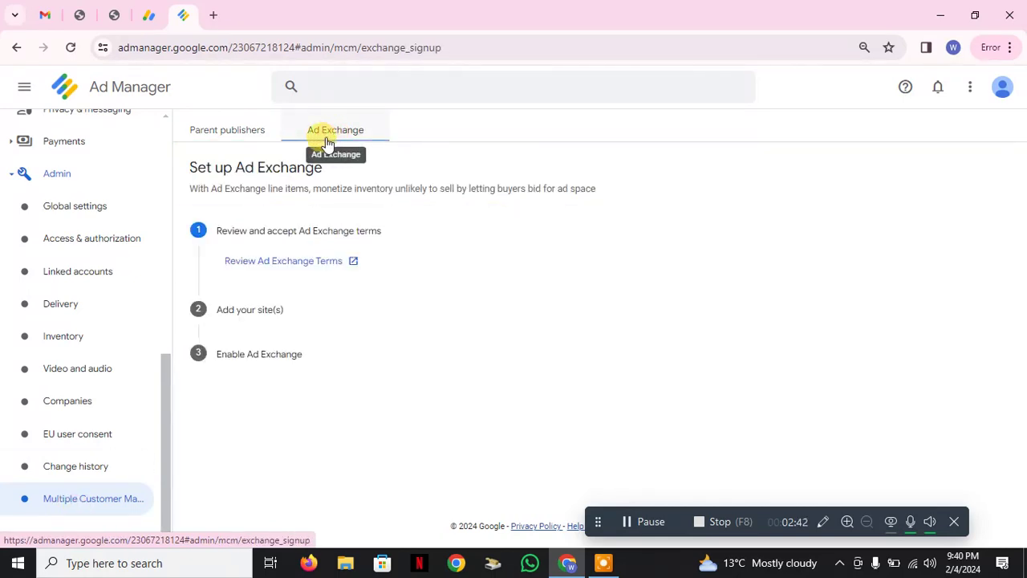
pyautogui.click(277, 260)
pyautogui.scroll(-15, 481, 345)
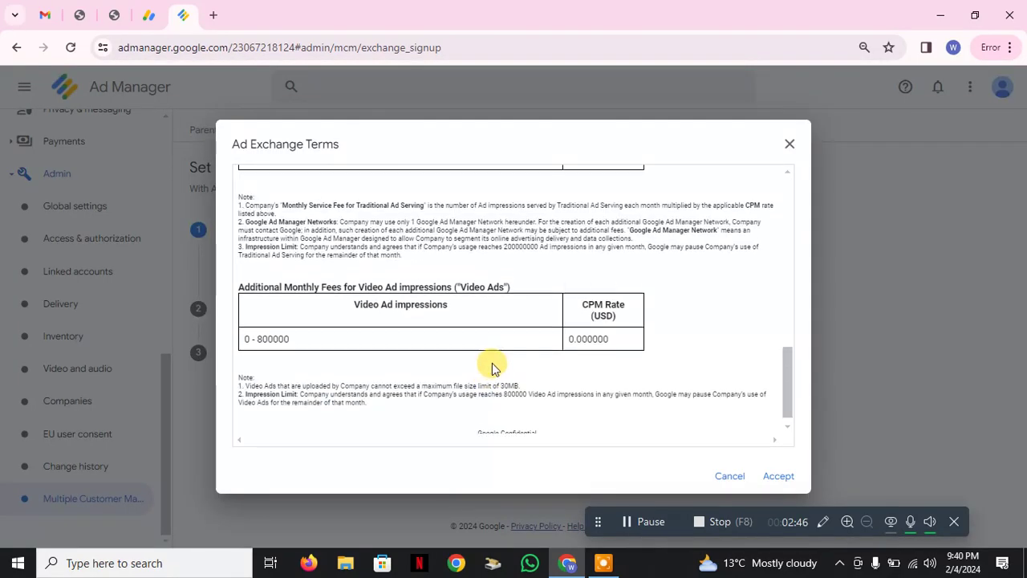
pyautogui.click(778, 476)
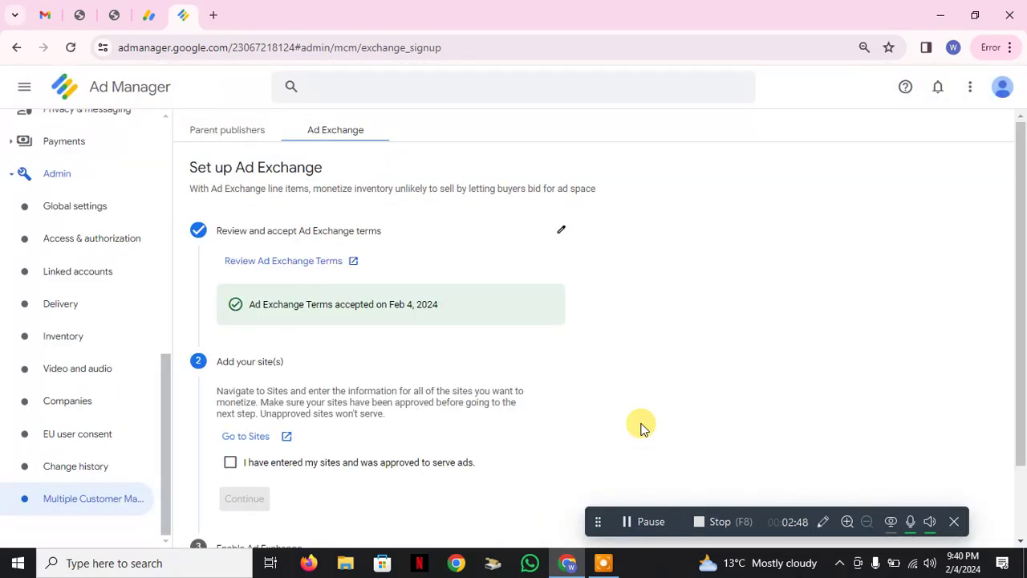
# Confirm that the sites have been entered and approved to serve ads, and enable Ad Exchange.
pyautogui.scroll(-2, 428, 381)
pyautogui.click(313, 377)
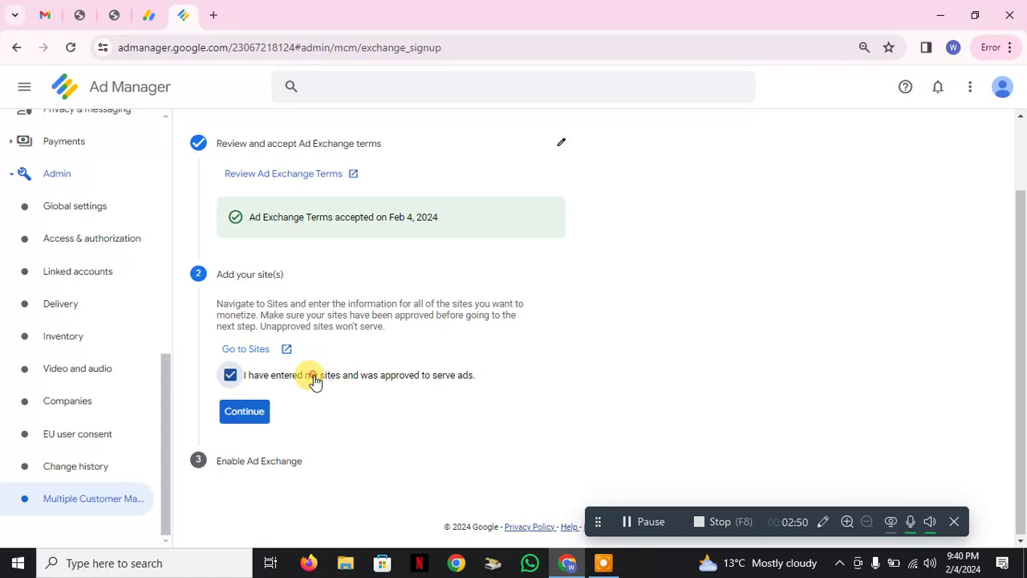
pyautogui.click(244, 410)
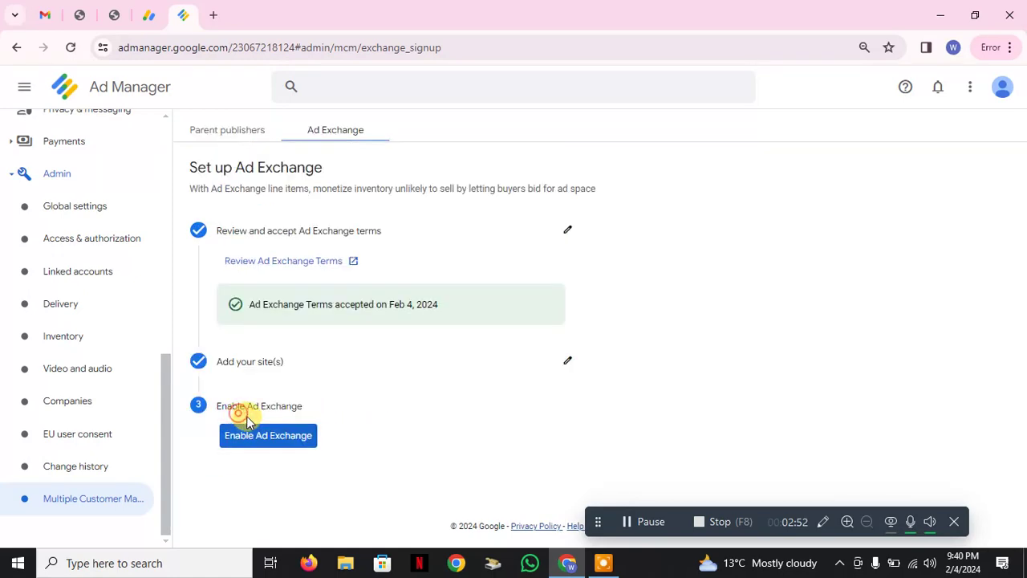
pyautogui.click(266, 434)
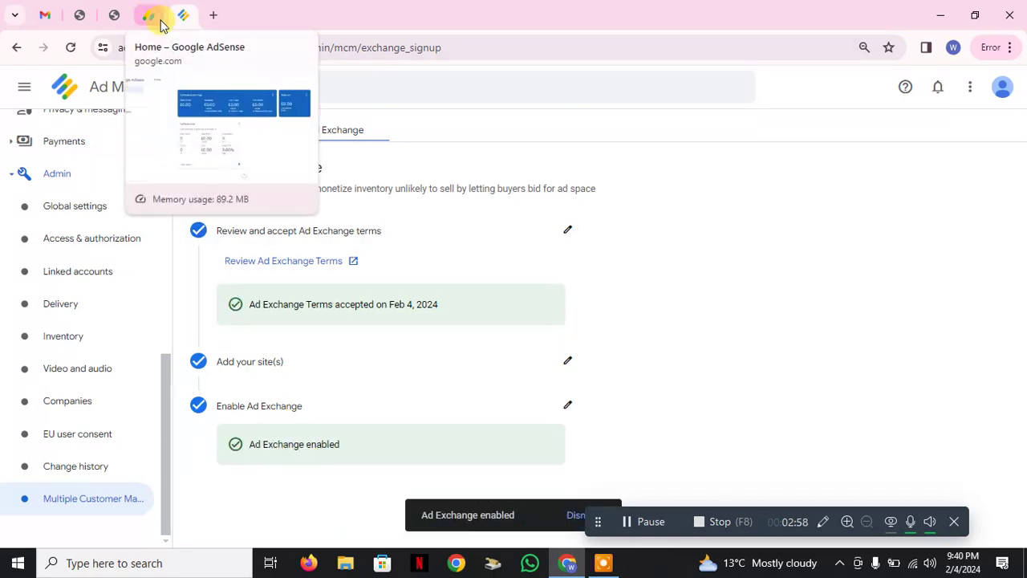
# Look at the network delegation request e-mail in Gmail, and return to Ad Manager.
pyautogui.click(45, 15)
pyautogui.tripleClick(357, 329)
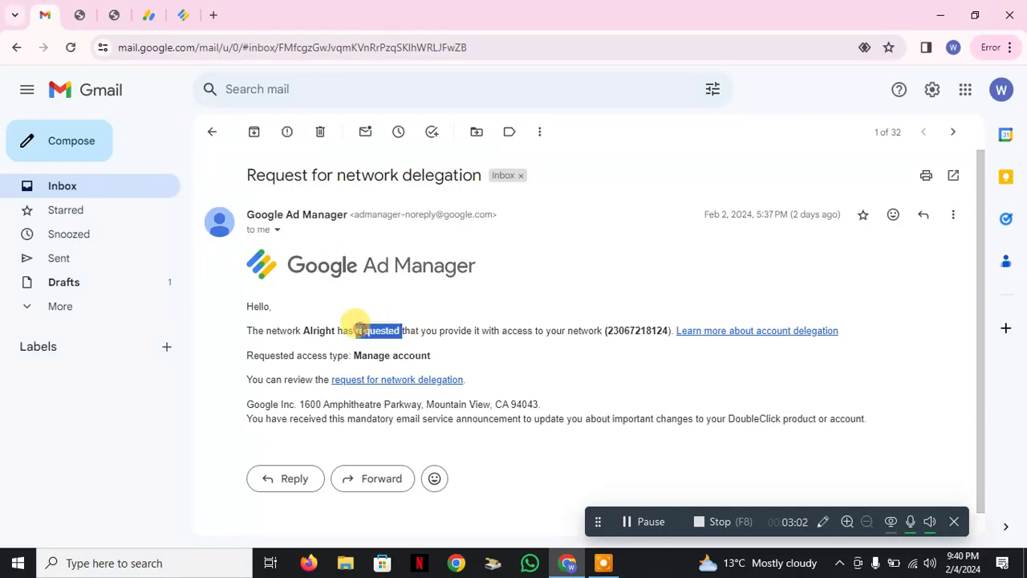
pyautogui.click(431, 307)
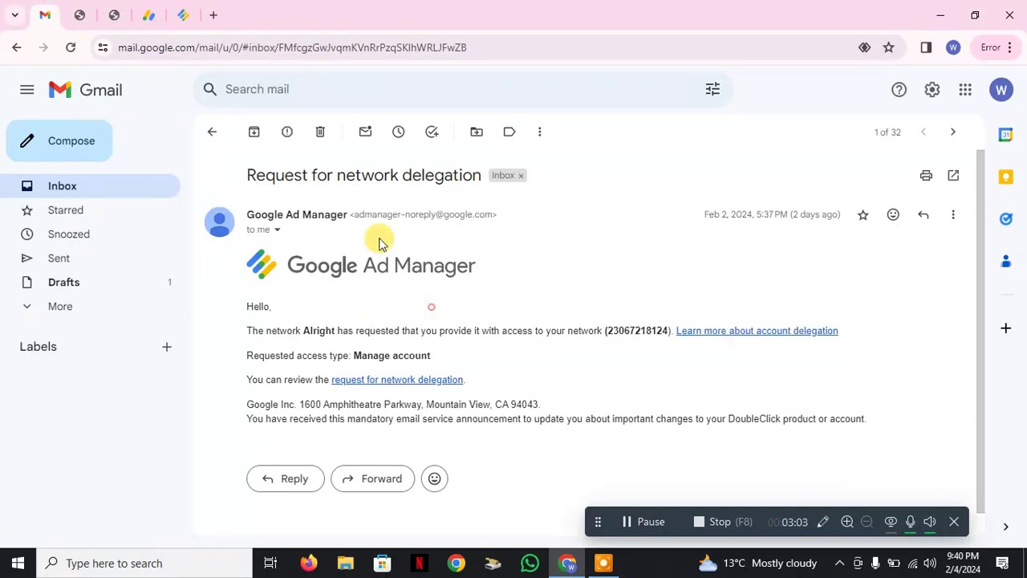
pyautogui.click(183, 15)
# Open the inventory's Sites list and review the lagged.com entry.
pyautogui.scroll(5, 32, 353)
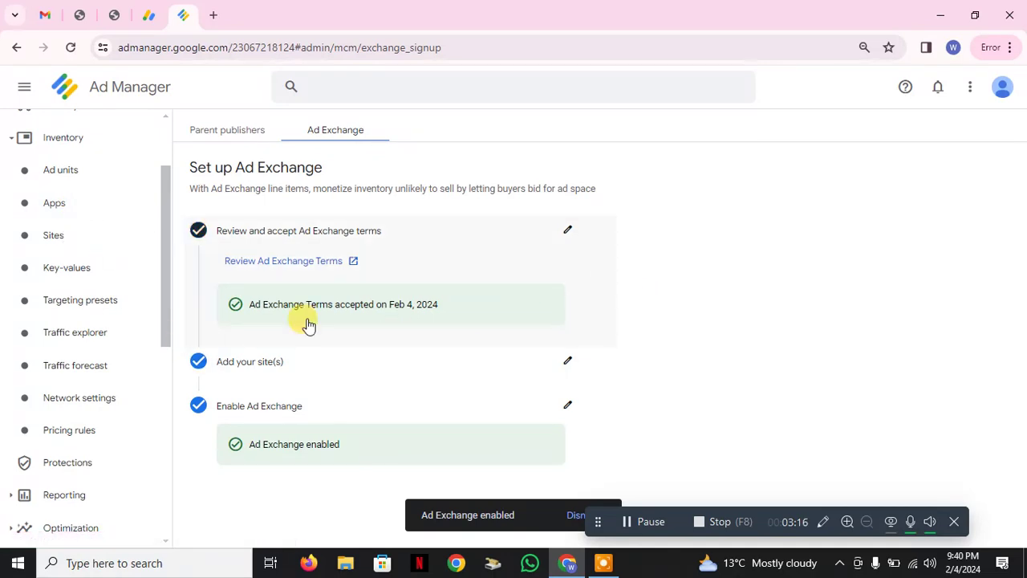
pyautogui.click(37, 241)
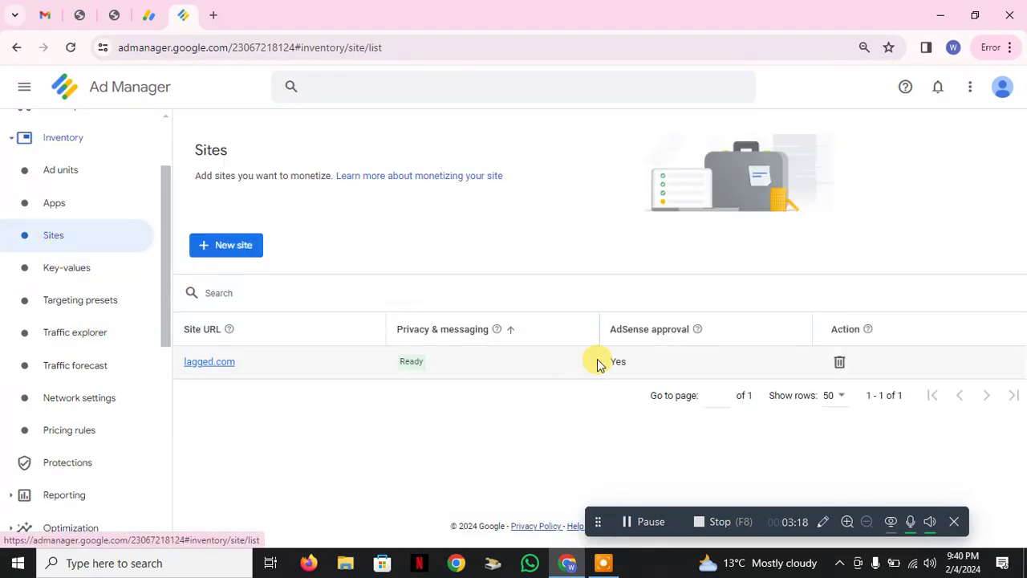
pyautogui.moveTo(251, 394); pyautogui.dragTo(229, 360)
pyautogui.click(314, 424)
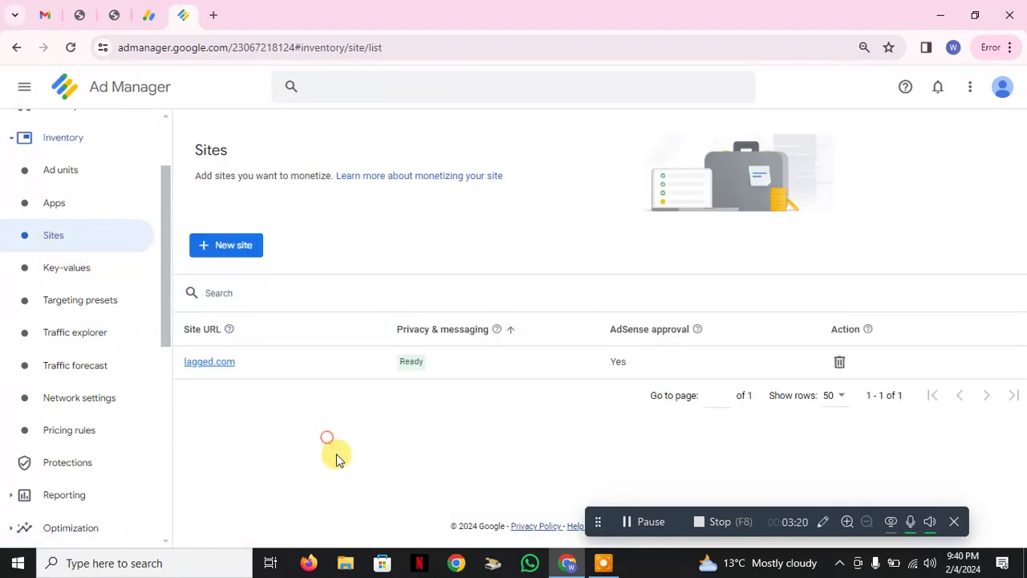
# Copy the domain bomdn.com from the address of the WordPress dashboard, and return to the Sites list in Ad Manager.
pyautogui.click(107, 11)
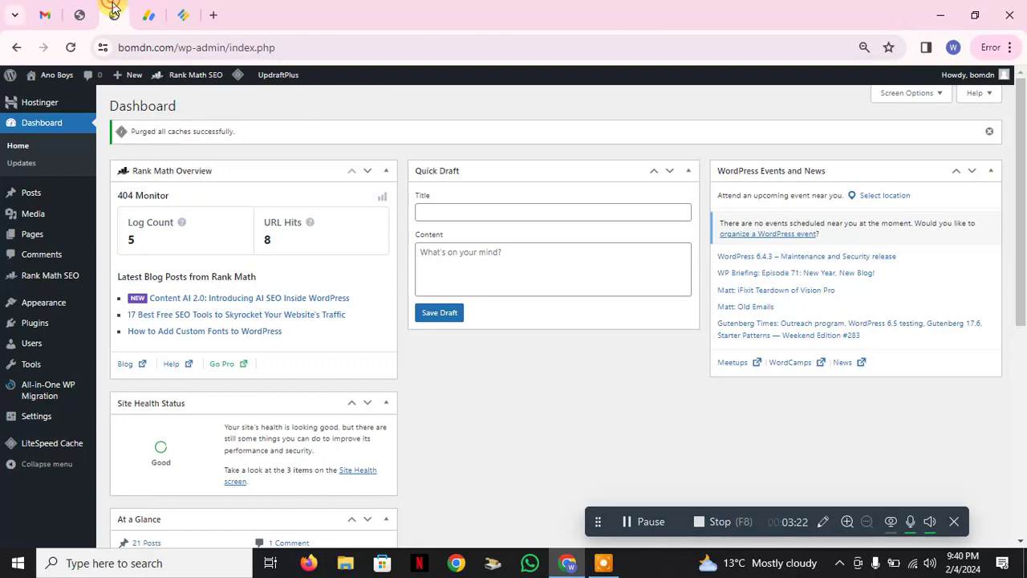
pyautogui.click(136, 48)
pyautogui.click(150, 49)
pyautogui.moveTo(152, 47); pyautogui.dragTo(187, 47)
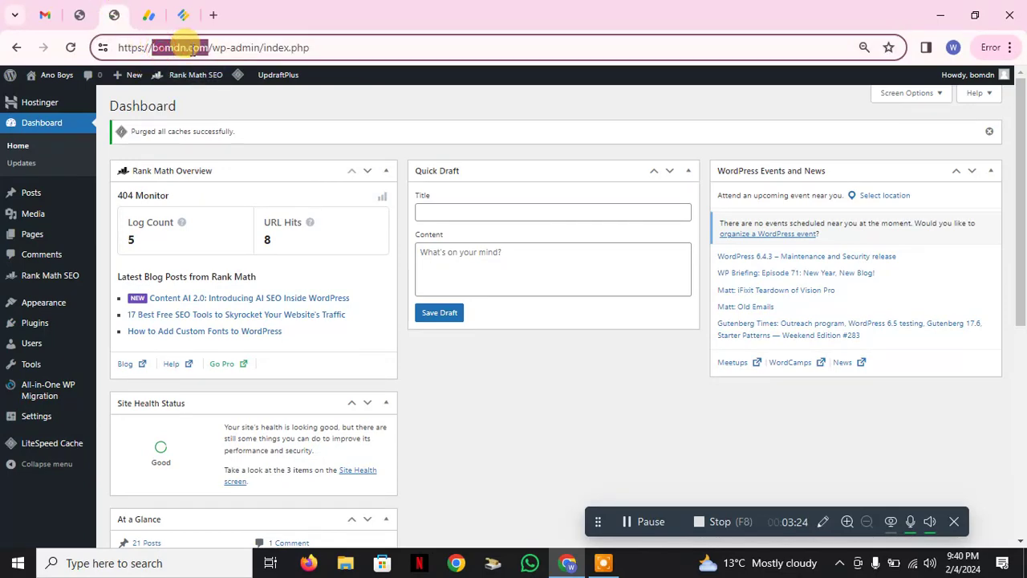
pyautogui.click(182, 15)
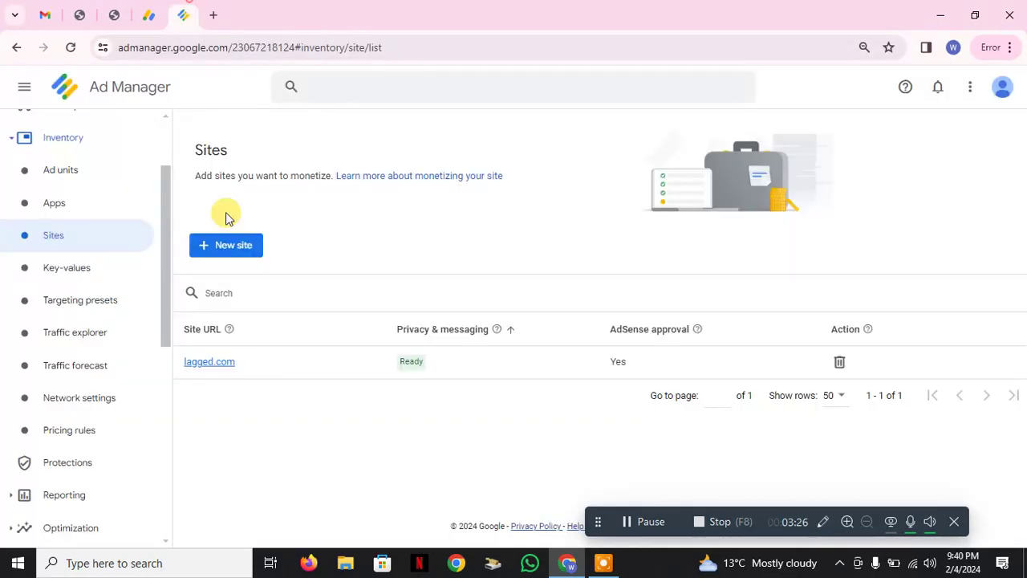
# Add bomdn.com as a new site and copy the ads.txt line provided for connecting it.
pyautogui.click(249, 259)
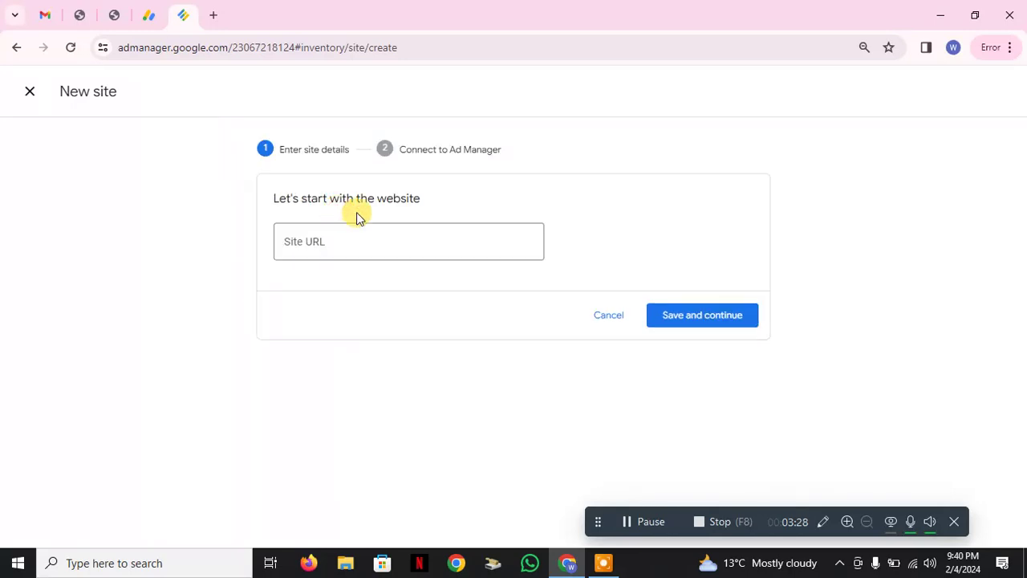
pyautogui.click(333, 248)
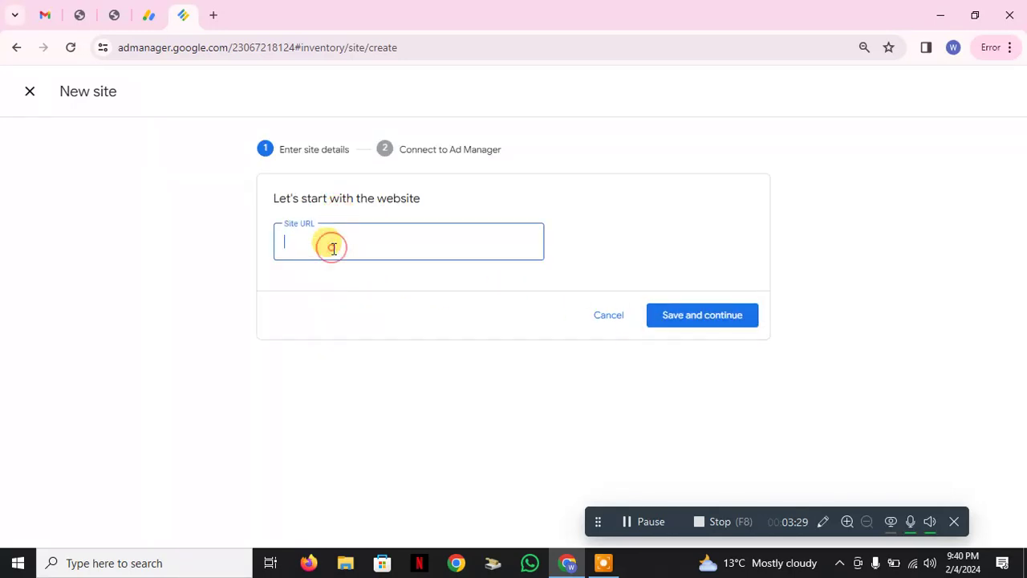
pyautogui.click(667, 303)
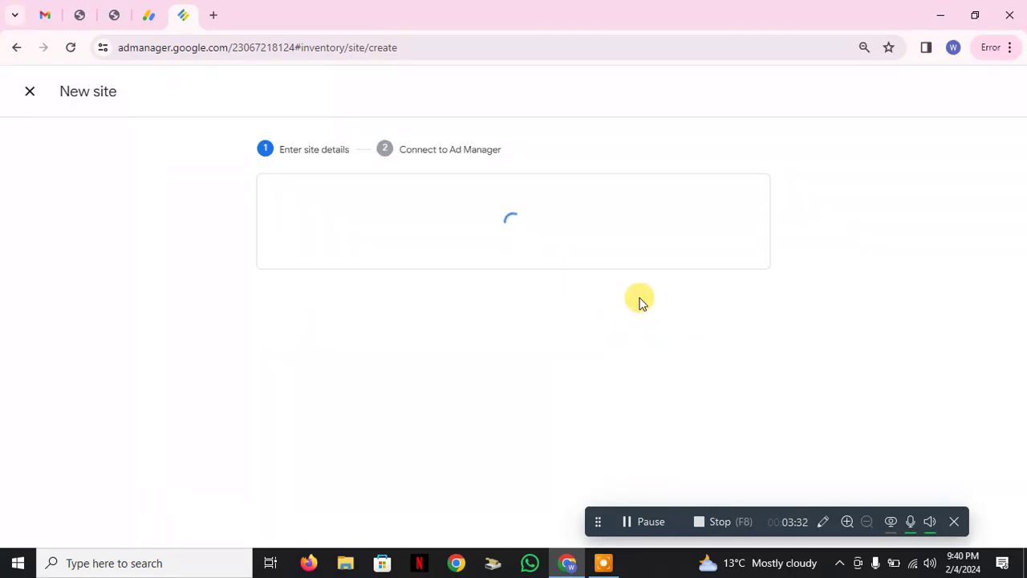
pyautogui.click(715, 341)
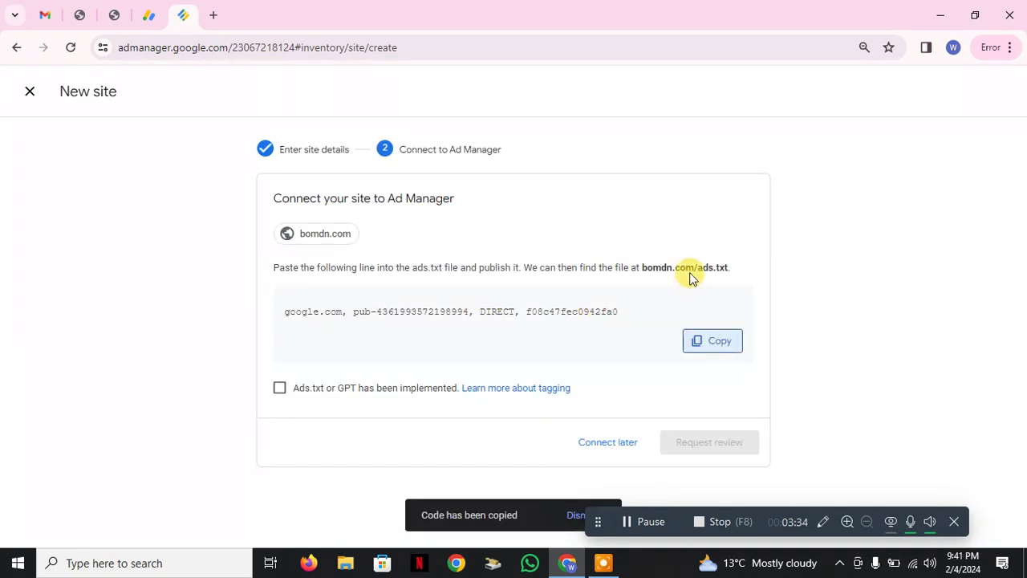
# In the WordPress dashboard of bomdn.com, search for ads.txt among new plugins, and install and activate Ads.txt Manager.
pyautogui.click(112, 15)
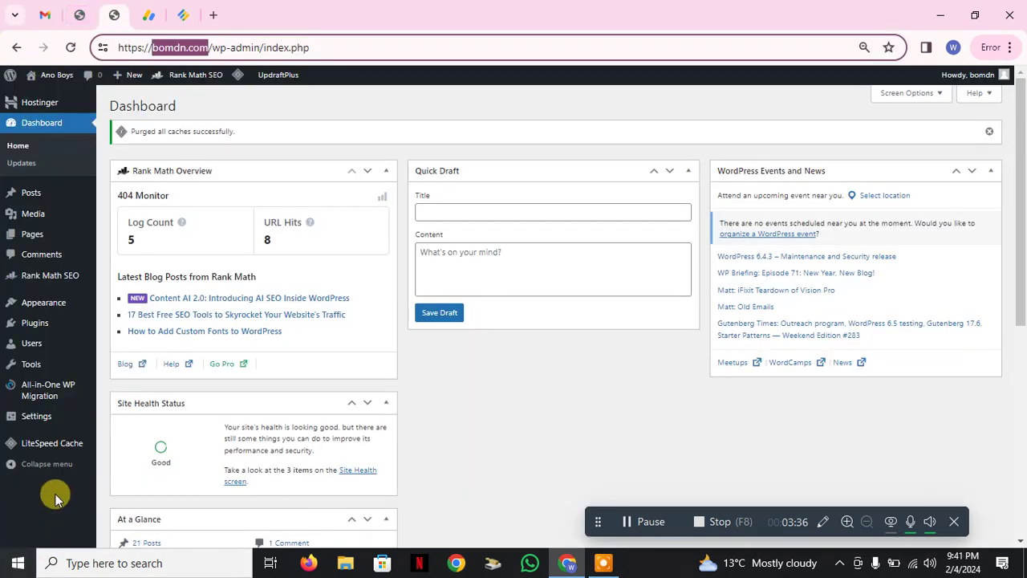
pyautogui.moveTo(33, 419)
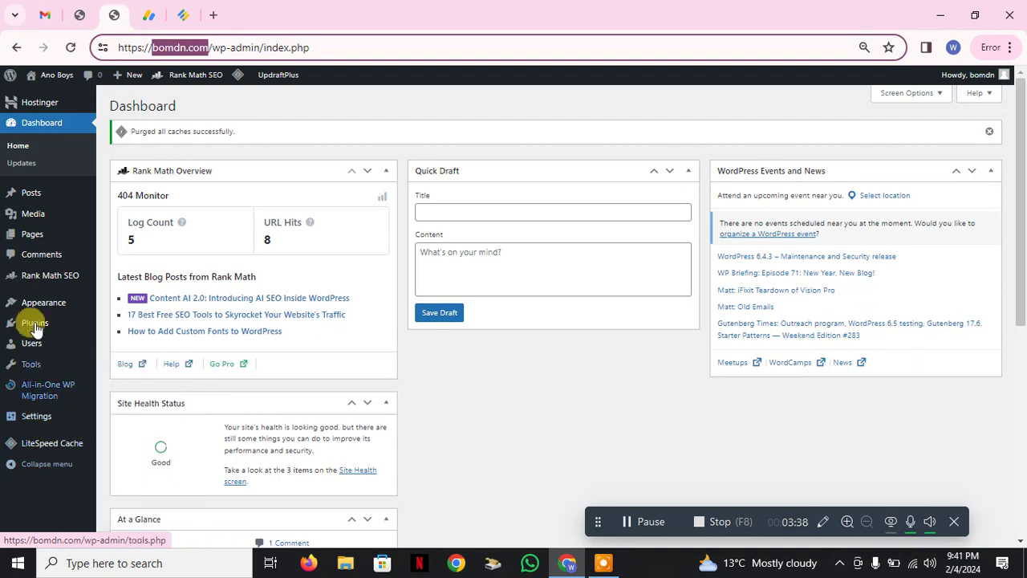
pyautogui.moveTo(28, 321)
pyautogui.click(130, 342)
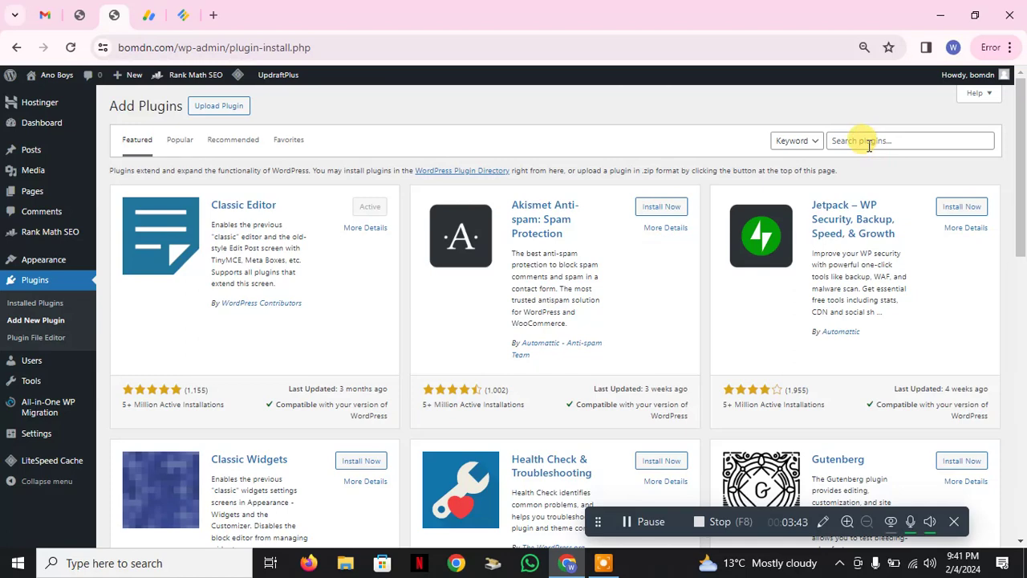
pyautogui.click(866, 142)
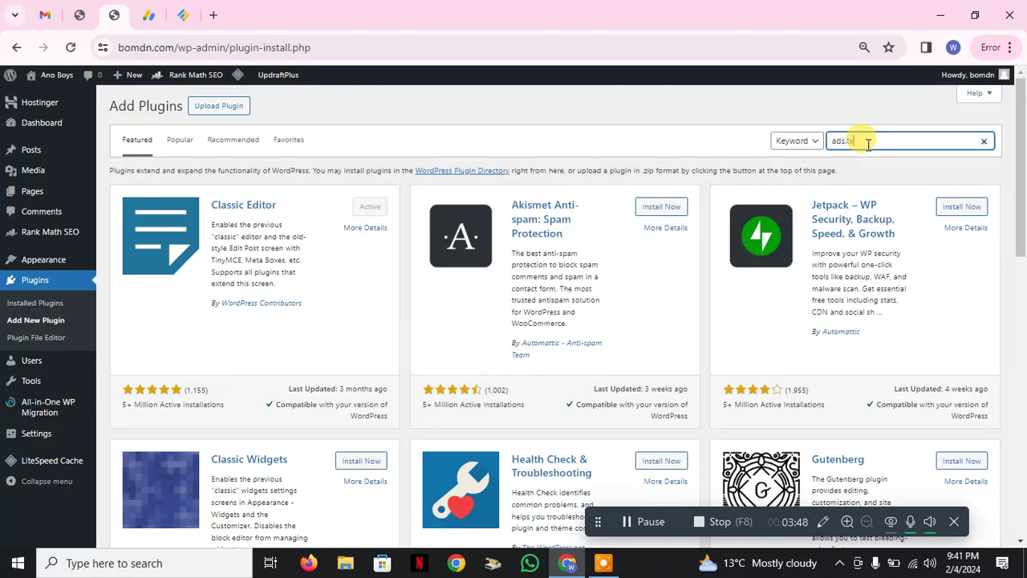
pyautogui.press('Return')
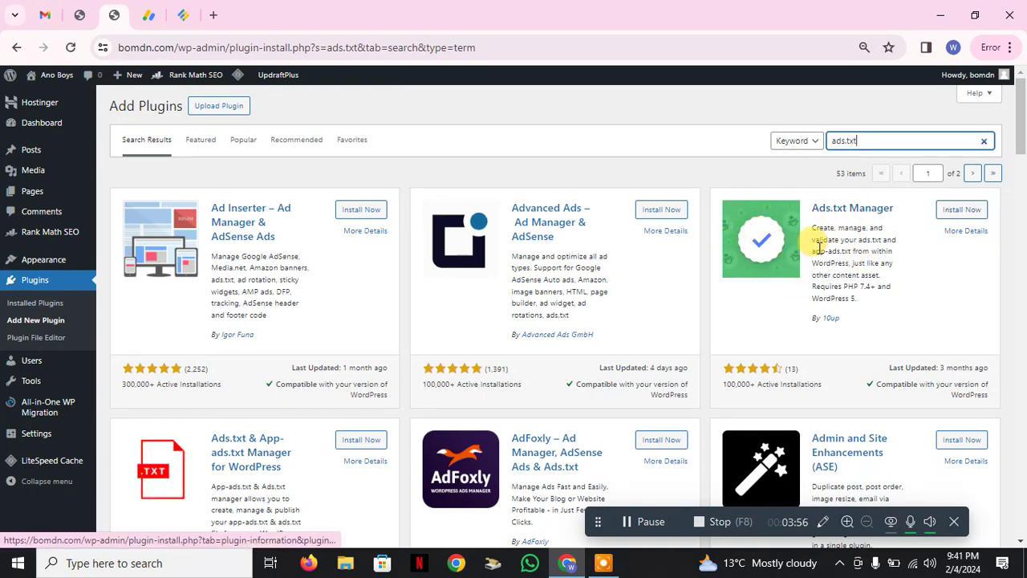
pyautogui.click(955, 211)
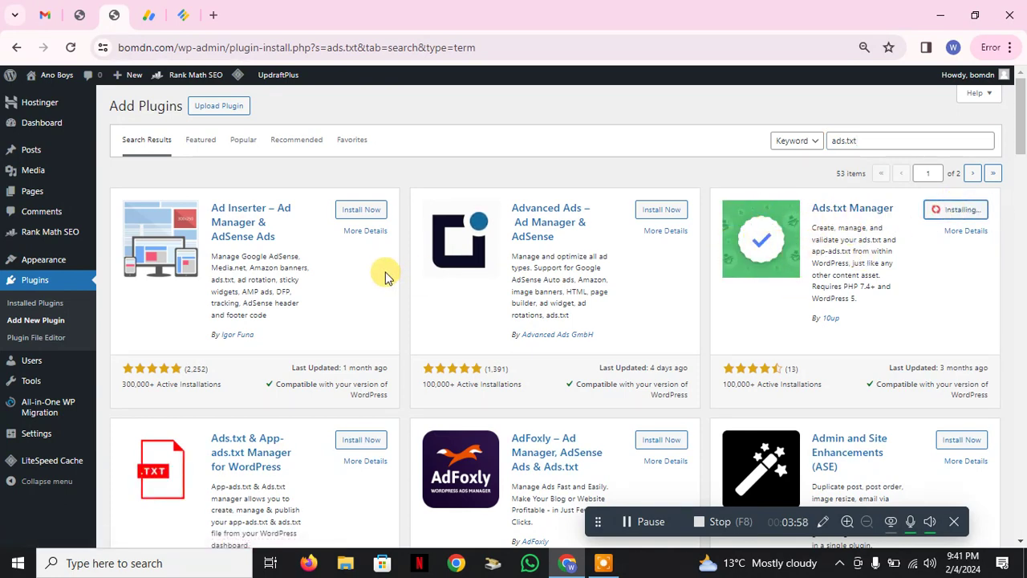
pyautogui.click(967, 215)
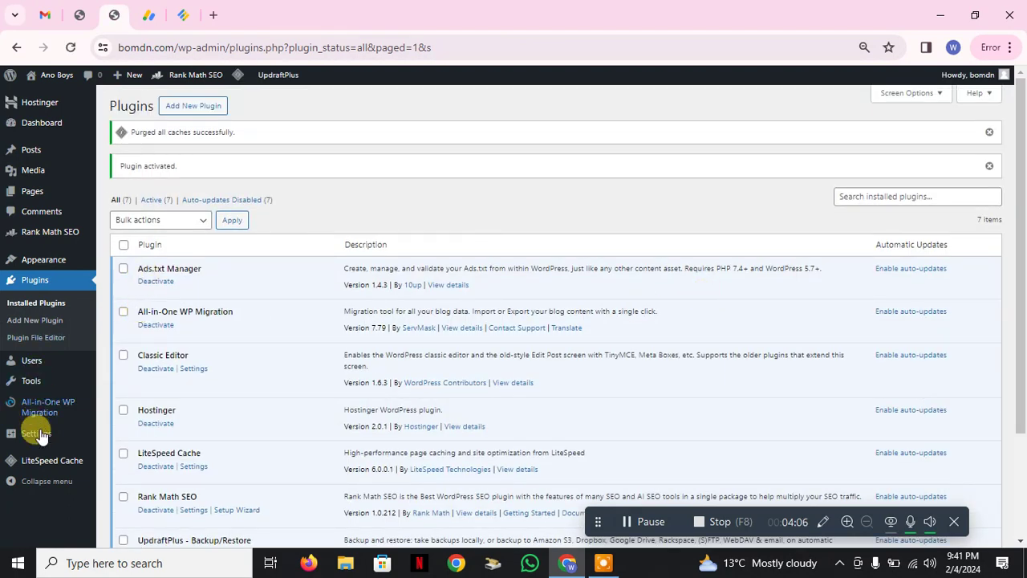
# Paste the copied Google line into the site's Ads.txt settings and save the changes.
pyautogui.moveTo(32, 432)
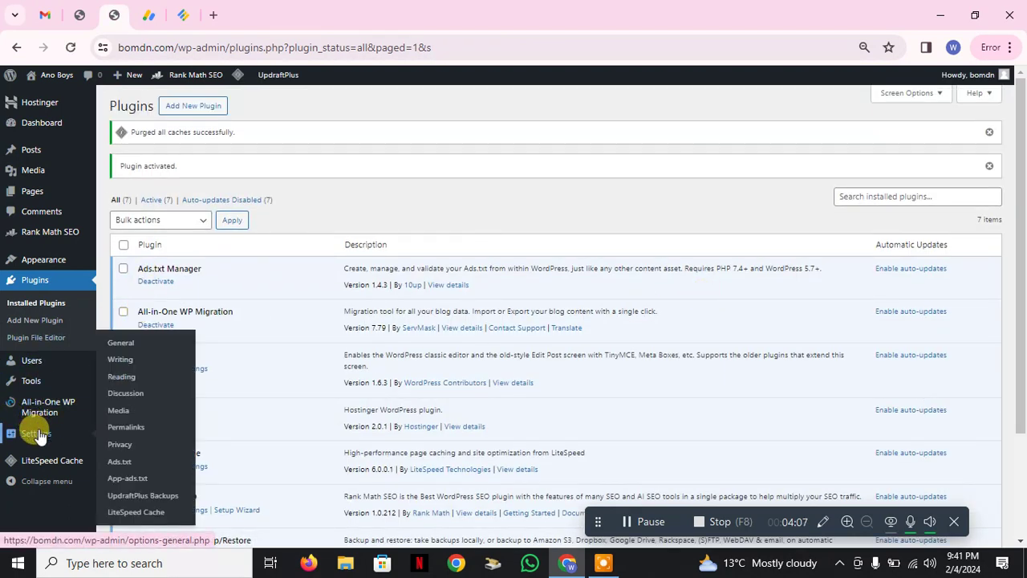
pyautogui.click(131, 462)
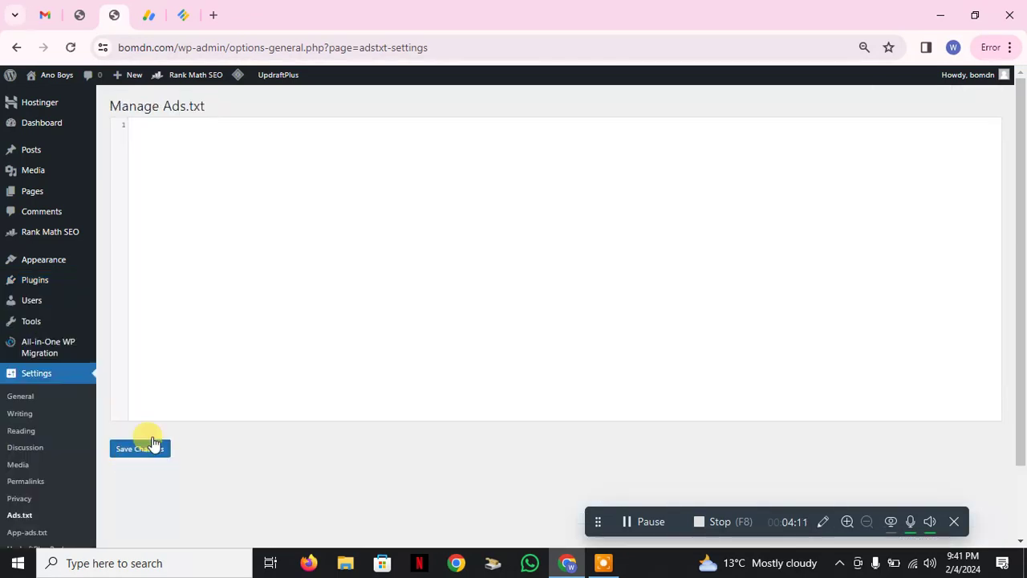
pyautogui.click(234, 139)
pyautogui.hotkey('ctrl', 'v')
pyautogui.click(131, 449)
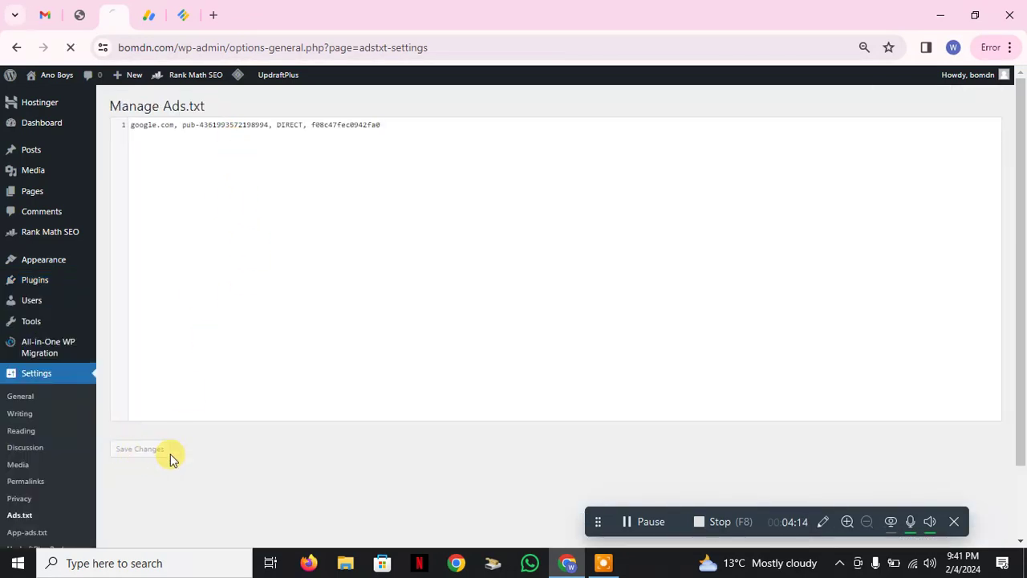
# Back in Ad Manager, confirm that ads.txt has been implemented for bomdn.com, request the review and acknowledge the notice.
pyautogui.click(172, 8)
pyautogui.click(354, 387)
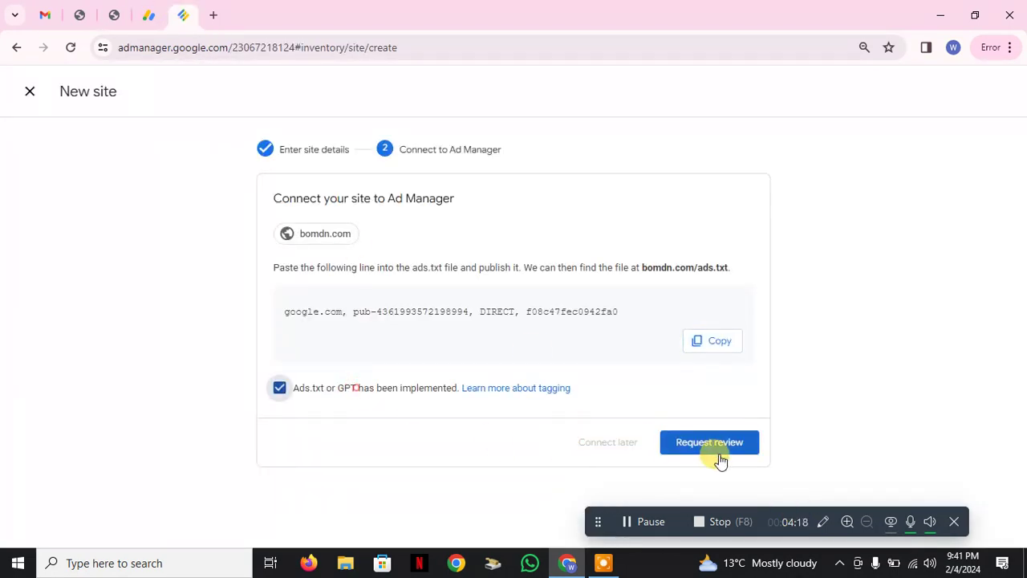
pyautogui.click(716, 446)
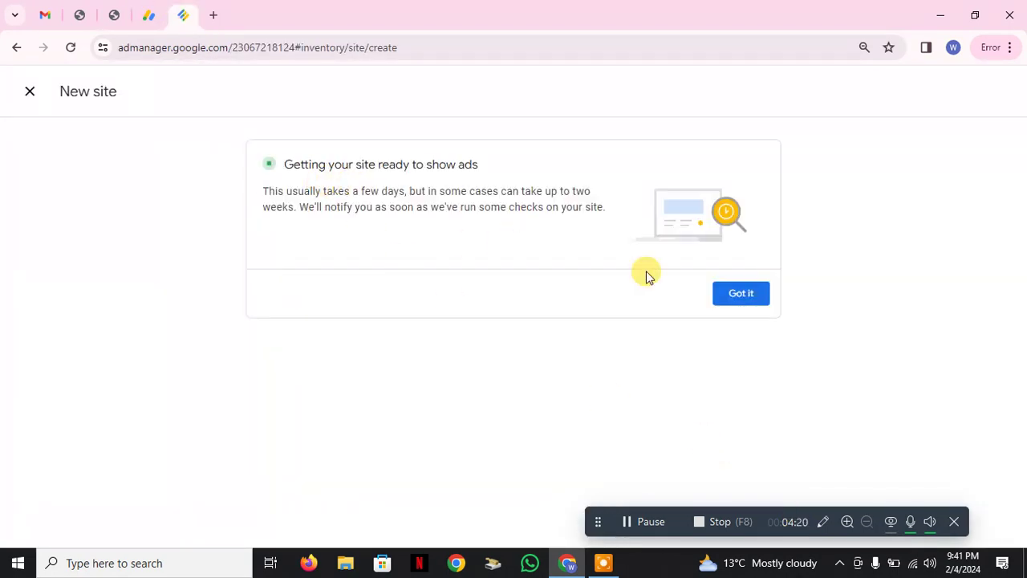
pyautogui.click(761, 293)
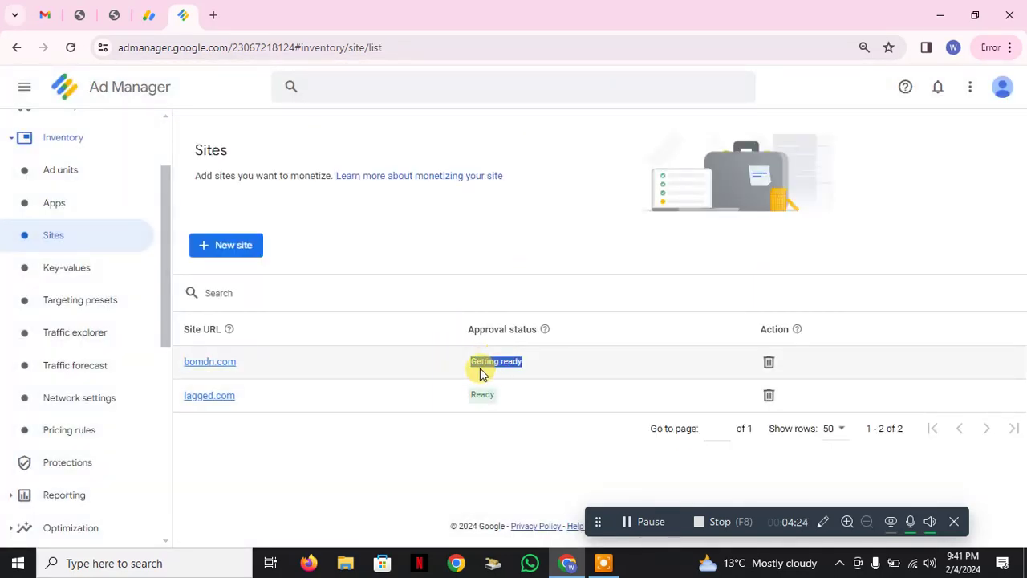
# Check the approval status of bomdn.com in the Sites list.
pyautogui.click(469, 367)
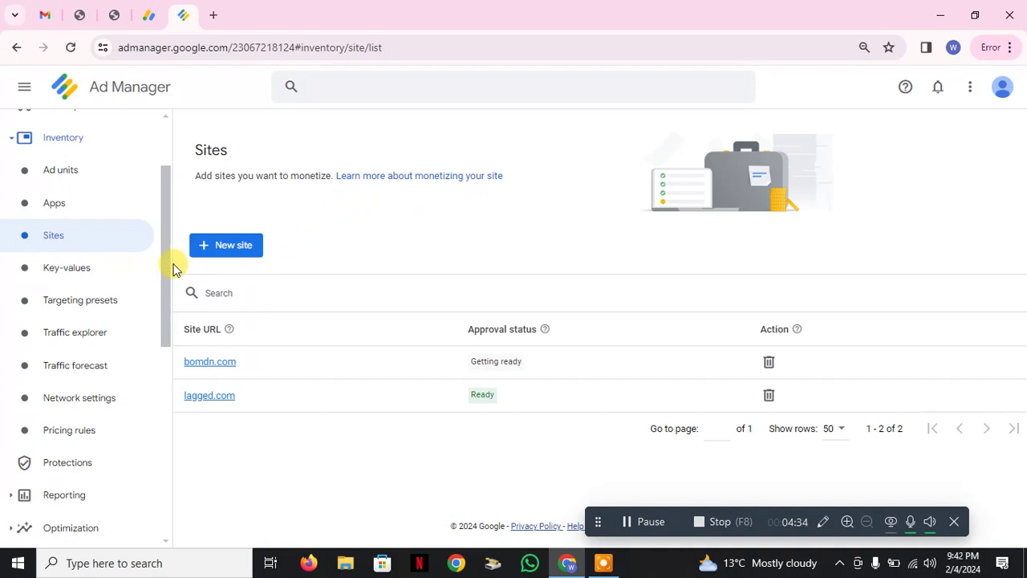
pyautogui.scroll(-5, 127, 362)
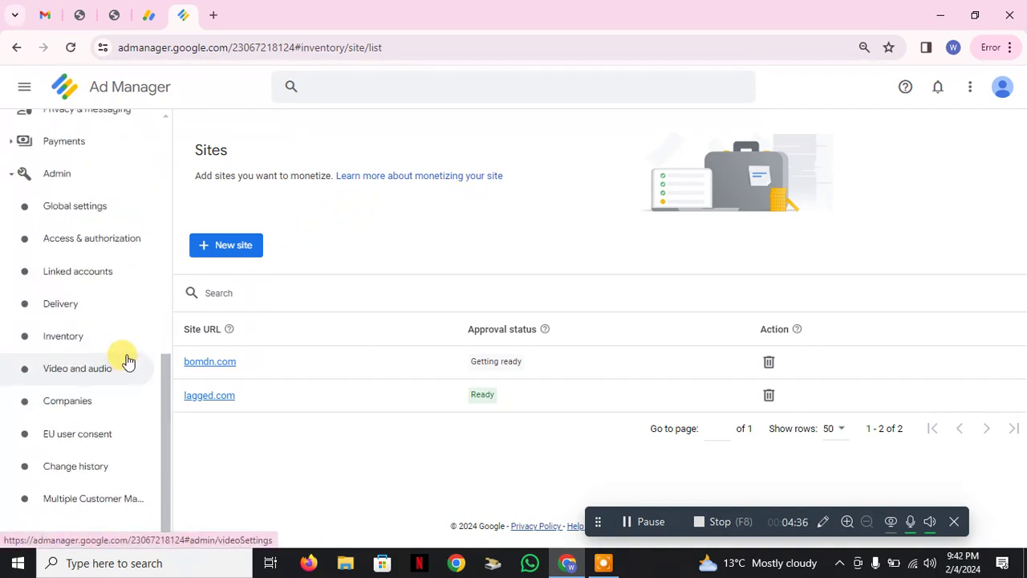
# Reload the Ad Manager page and open Ads.txt management in the admin settings.
pyautogui.click(71, 47)
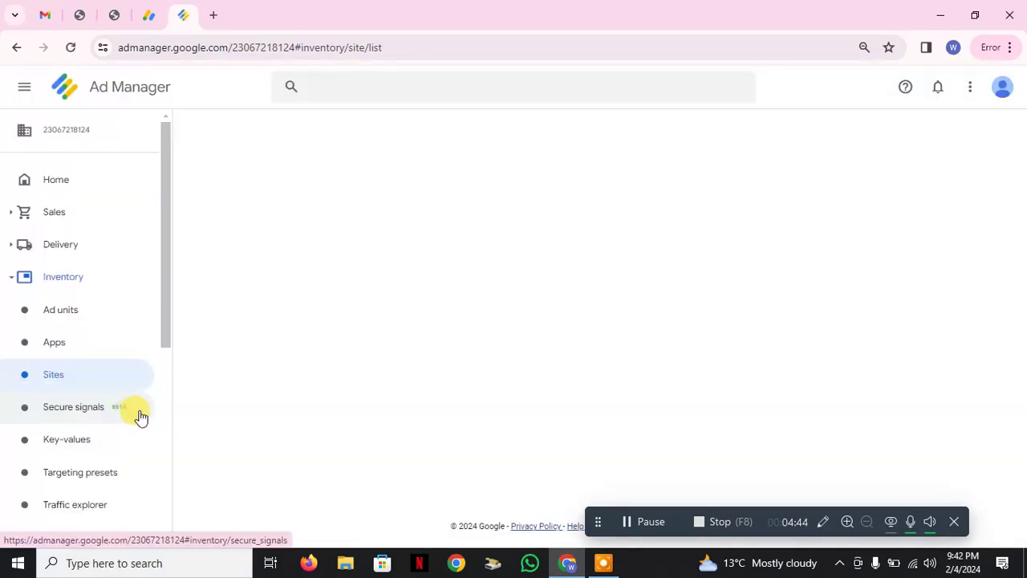
pyautogui.scroll(-5, 121, 386)
pyautogui.click(71, 498)
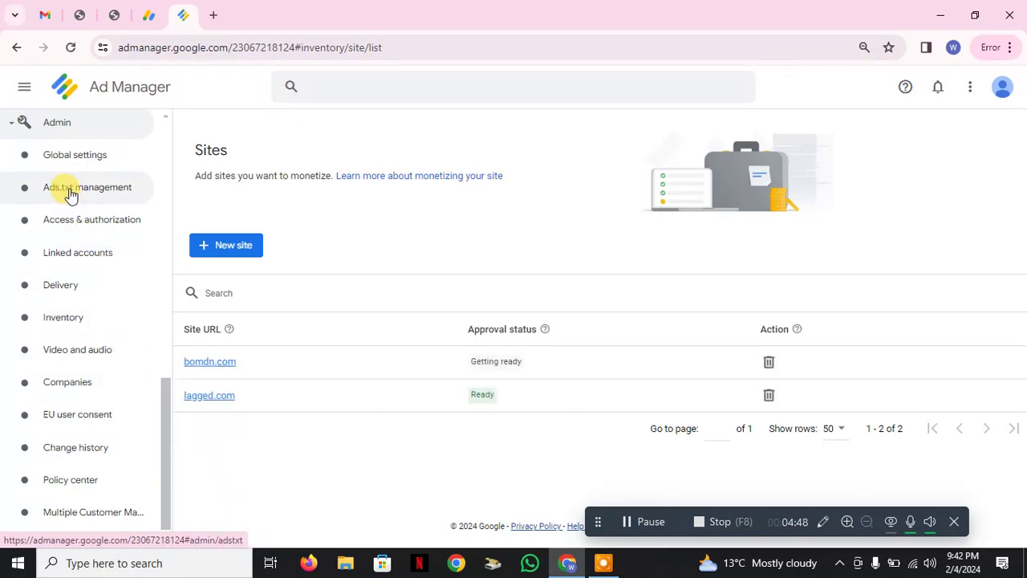
pyautogui.click(71, 191)
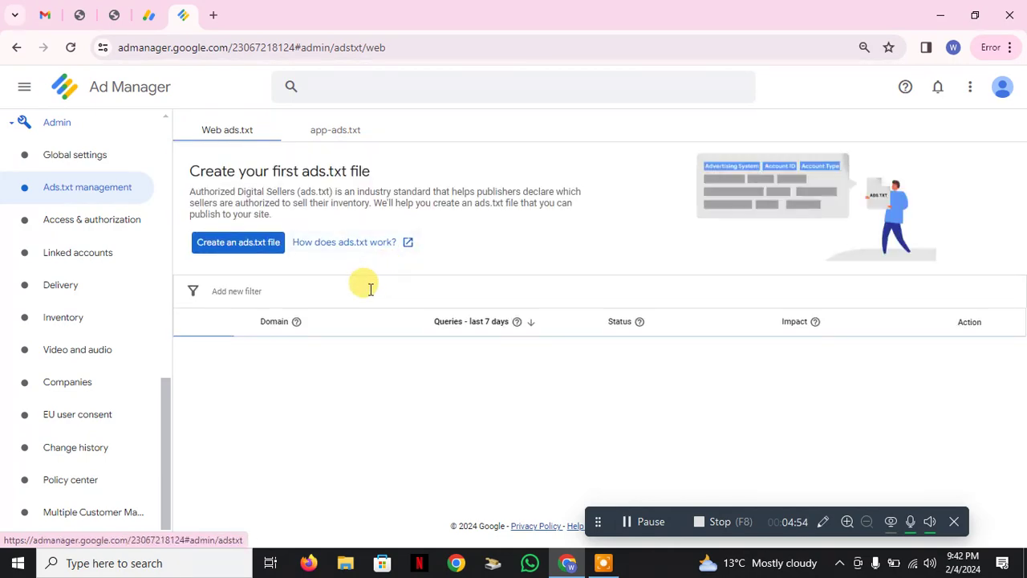
# Generate a new web ads.txt file, inspect its Google line and the upload instructions, and close it.
pyautogui.click(231, 242)
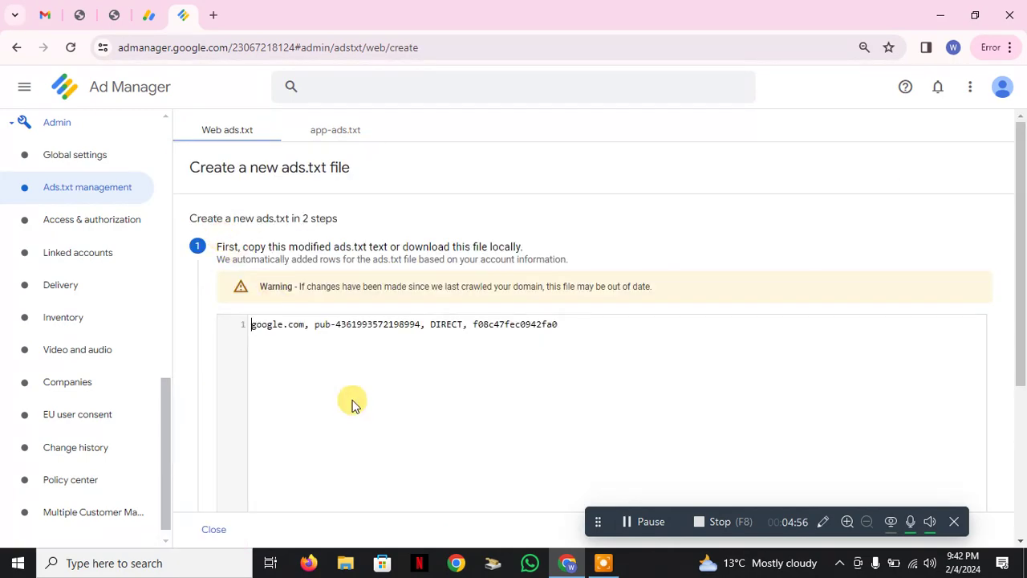
pyautogui.scroll(-3, 321, 361)
pyautogui.scroll(3, 277, 232)
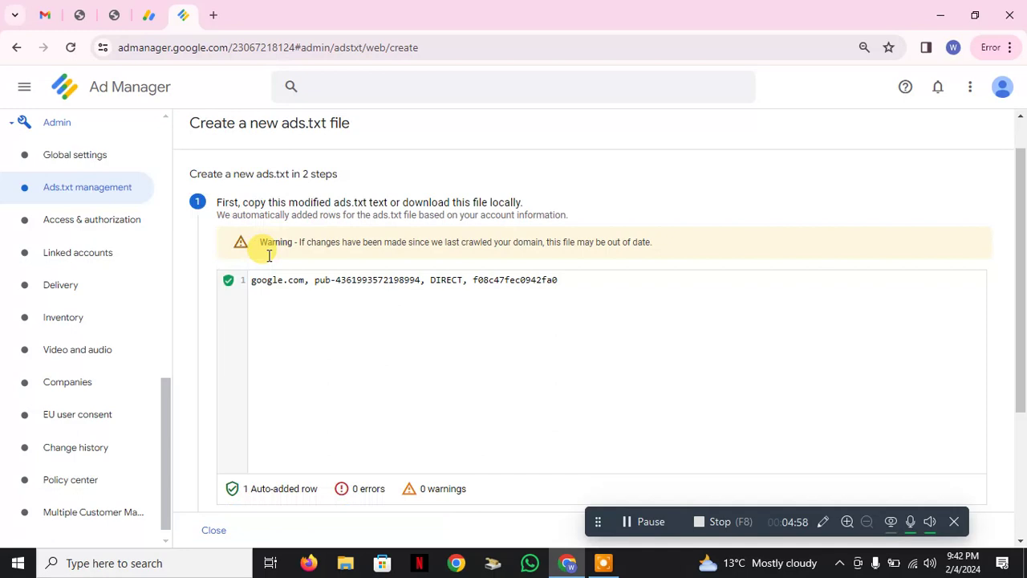
pyautogui.tripleClick(277, 303)
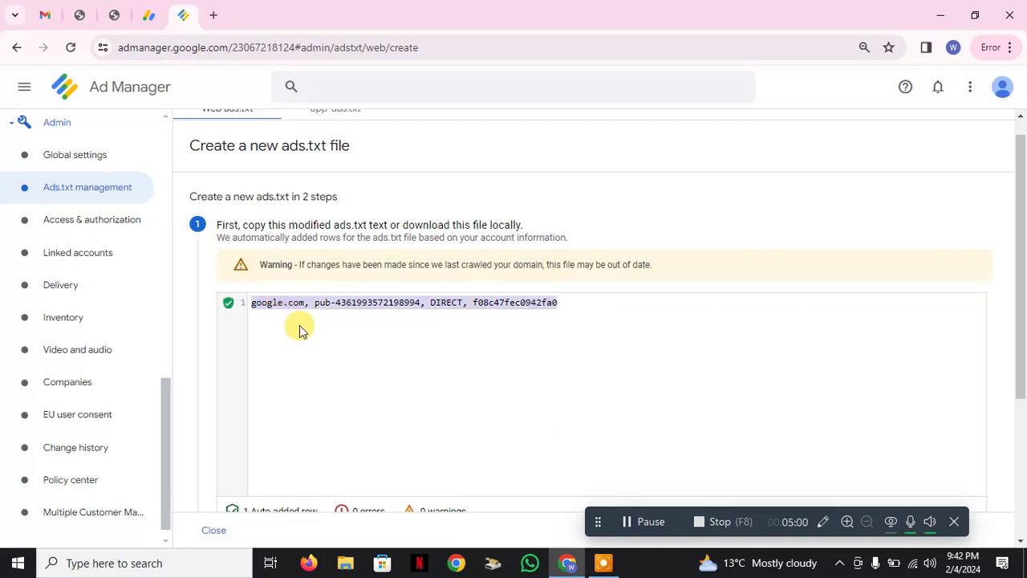
pyautogui.scroll(-3, 298, 333)
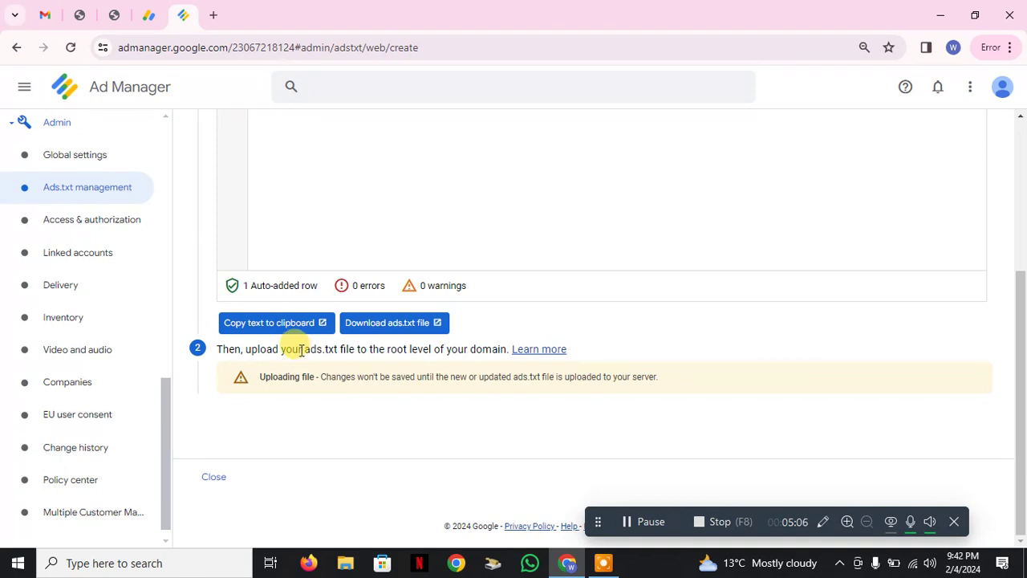
pyautogui.click(213, 477)
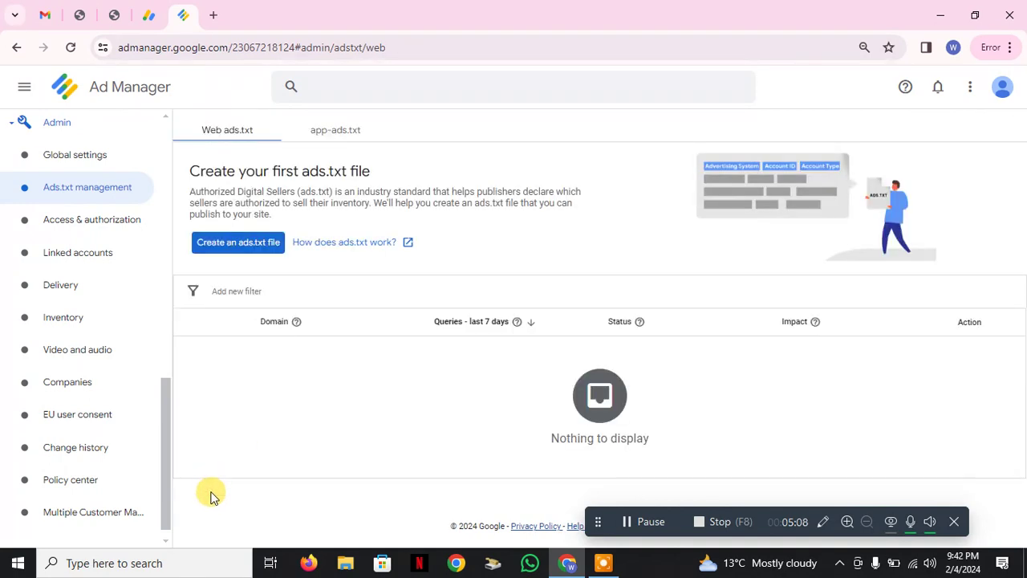
# Start a new order in the Delivery section's Orders list and name it Adx.
pyautogui.scroll(5, 92, 303)
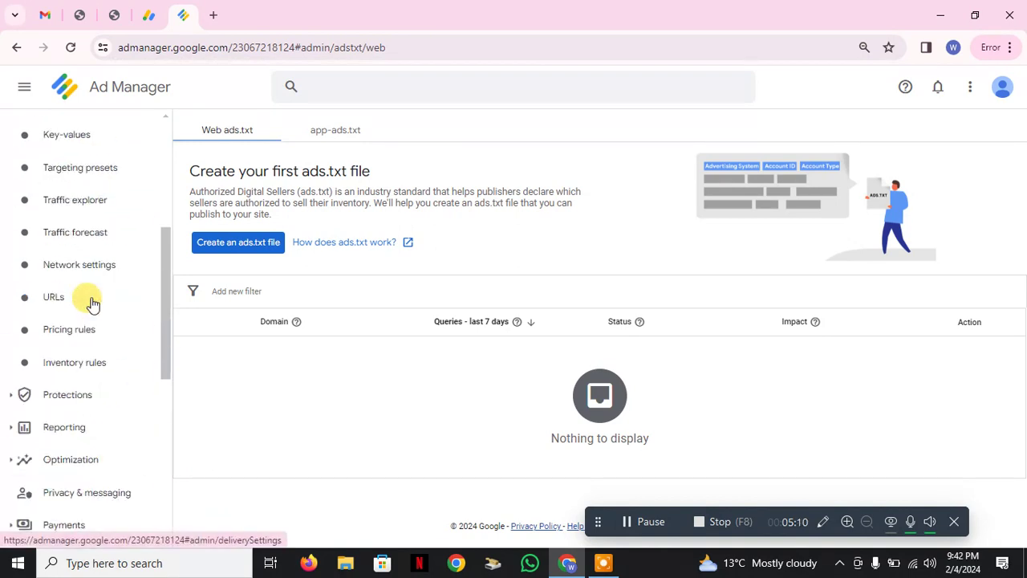
pyautogui.scroll(4, 92, 304)
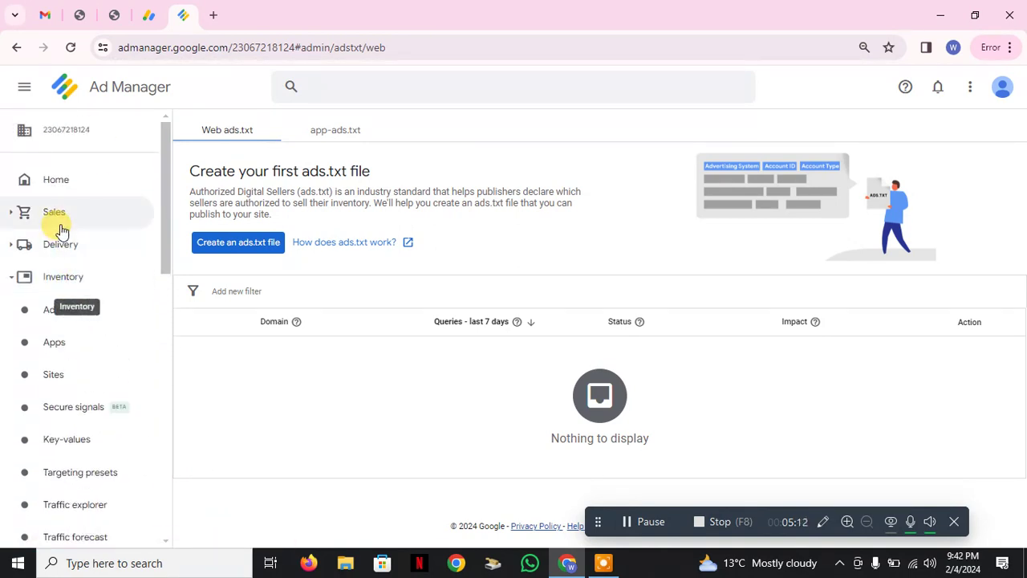
pyautogui.click(60, 243)
pyautogui.click(80, 278)
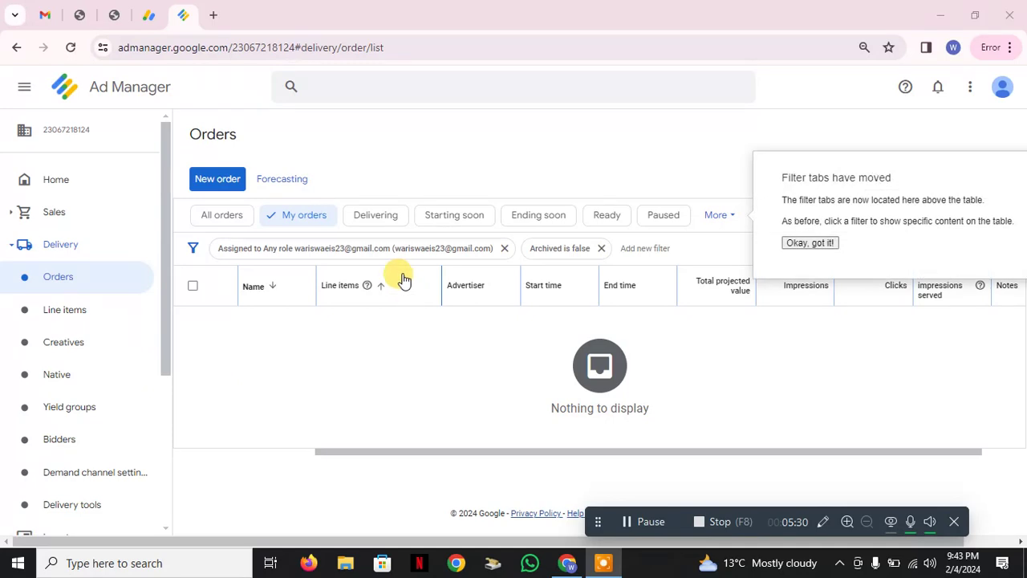
pyautogui.click(215, 185)
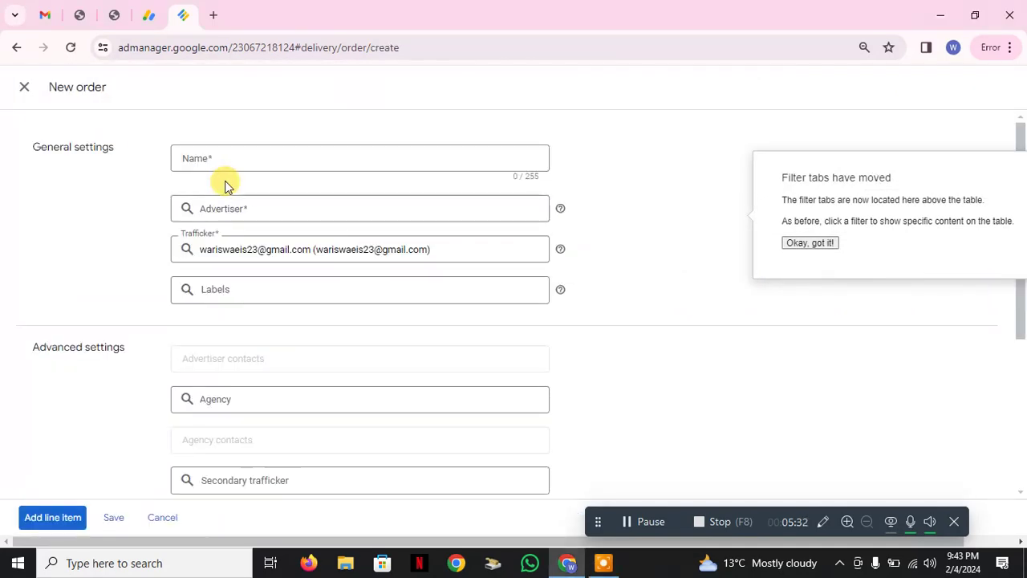
pyautogui.click(227, 159)
pyautogui.write('a')
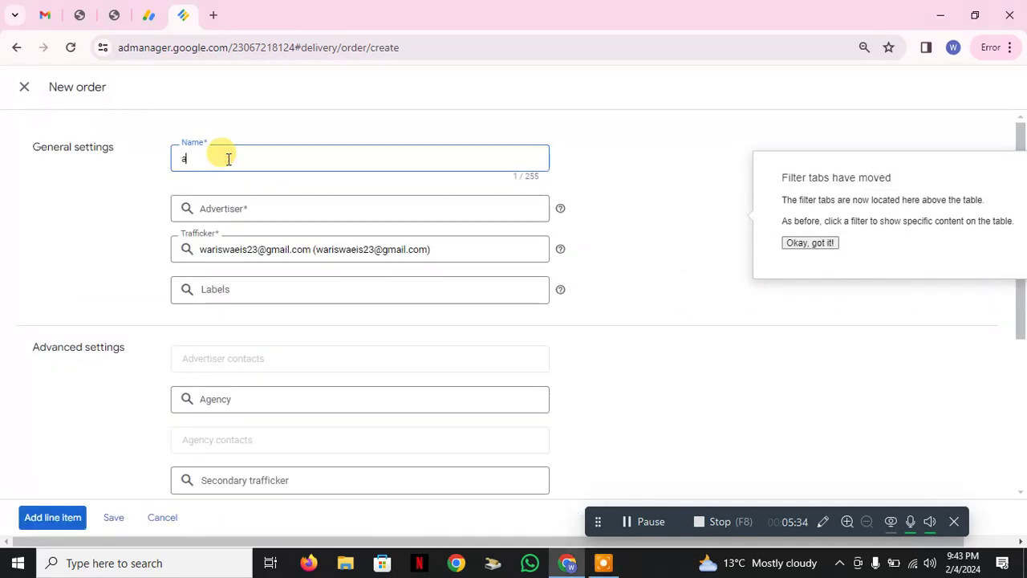
pyautogui.write('dx')
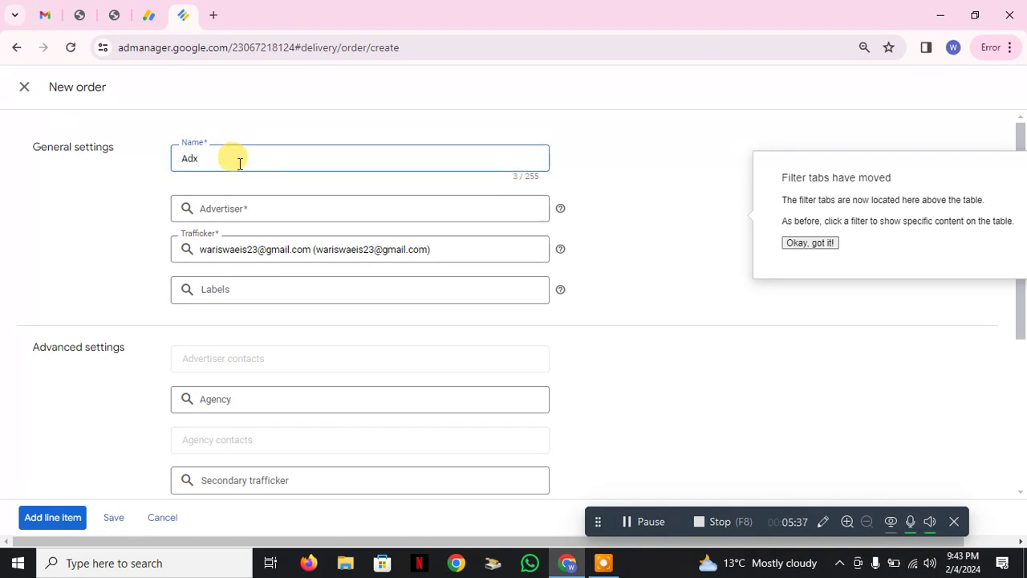
# Add a new company of type Advertiser named google.com as the order's advertiser and save it.
pyautogui.click(246, 208)
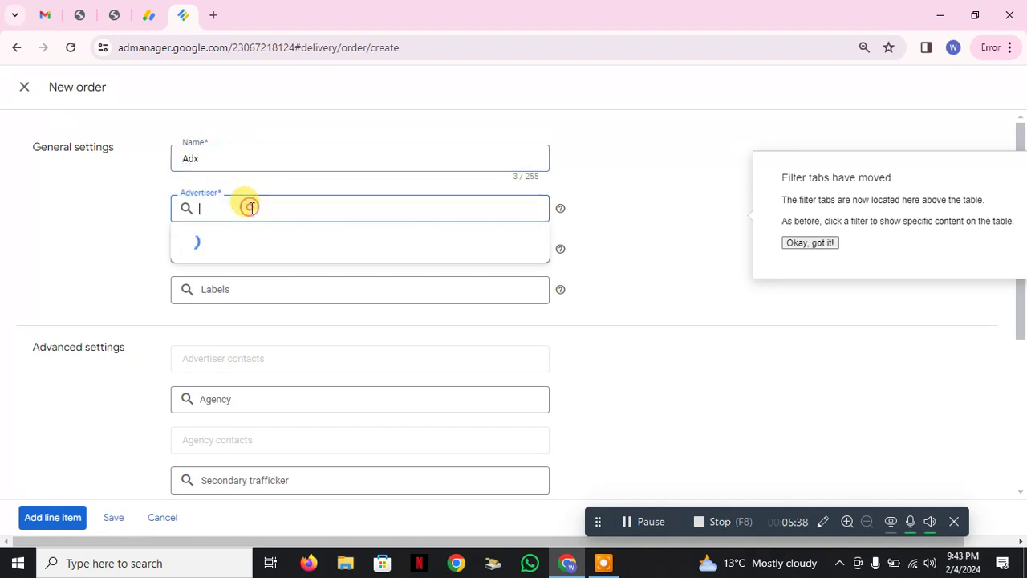
pyautogui.click(248, 233)
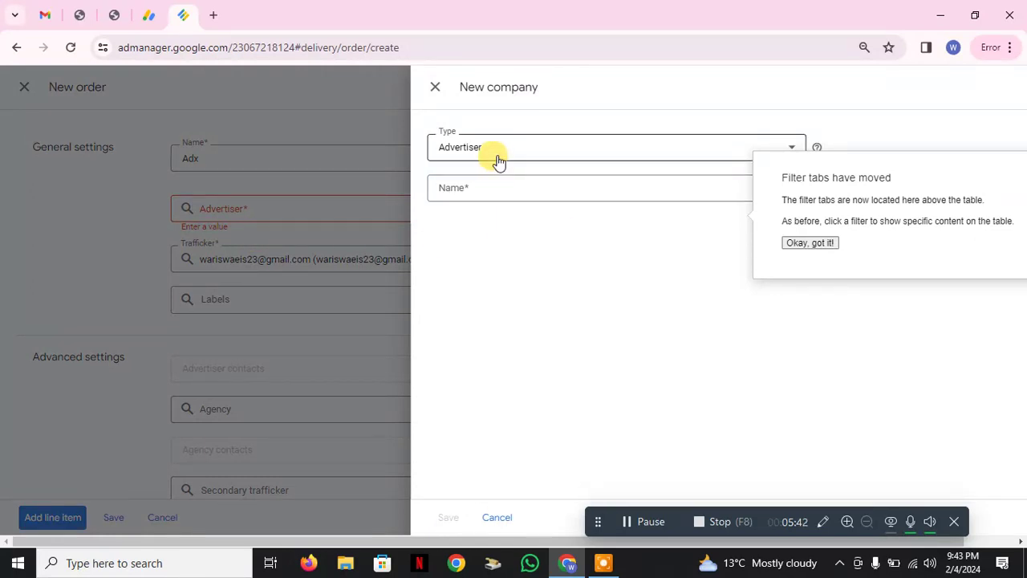
pyautogui.click(485, 189)
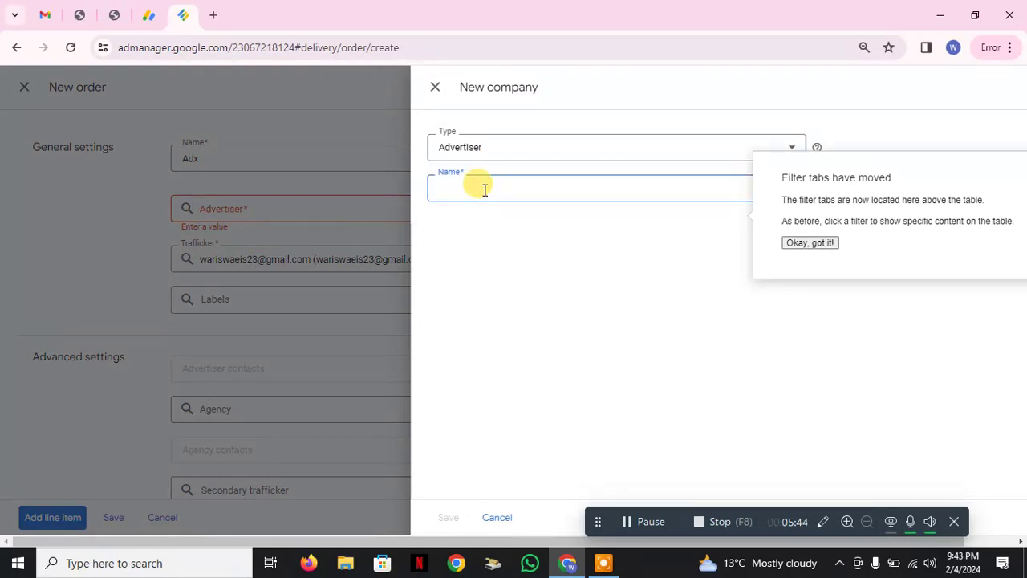
pyautogui.write('googl')
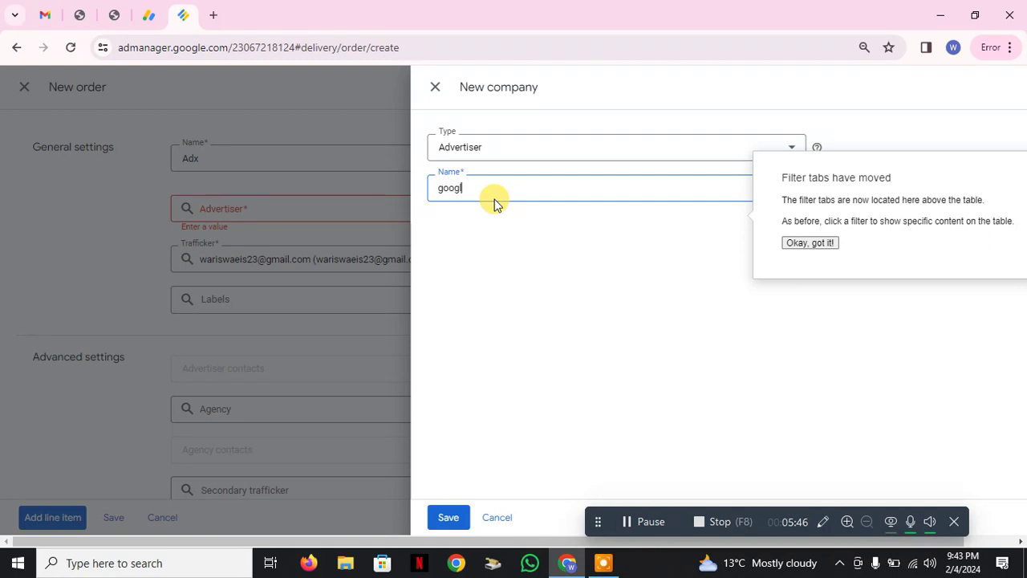
pyautogui.write('e.com')
pyautogui.click(451, 518)
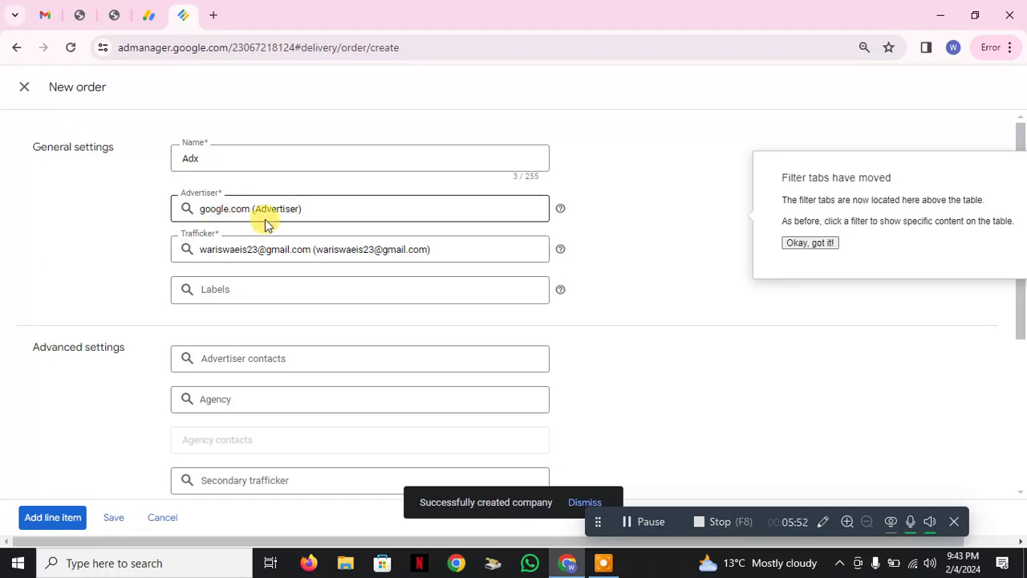
# Create the order by adding a line item, dismiss the filter tabs notice and select Display as the ad type.
pyautogui.scroll(-4, 266, 223)
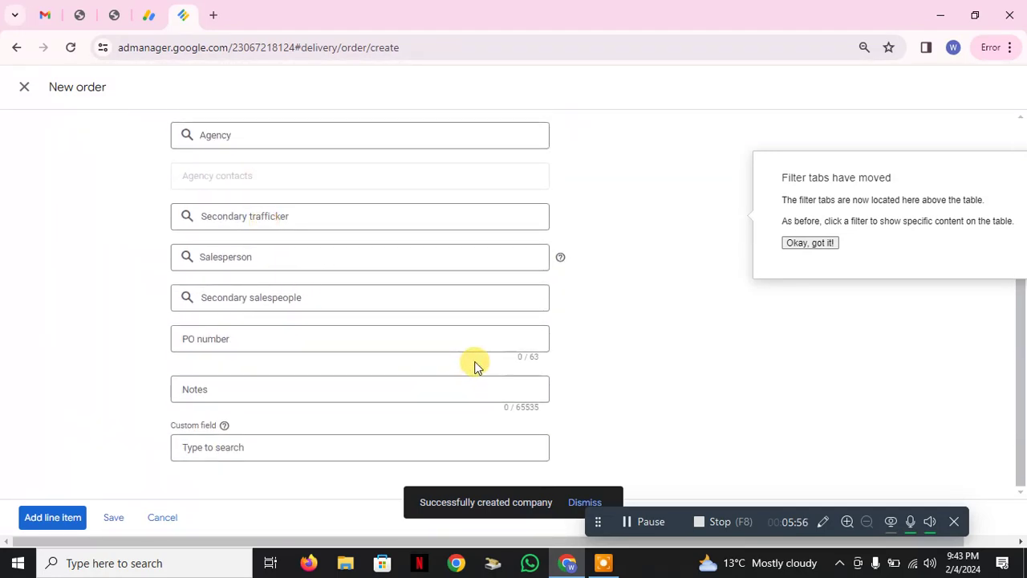
pyautogui.click(72, 519)
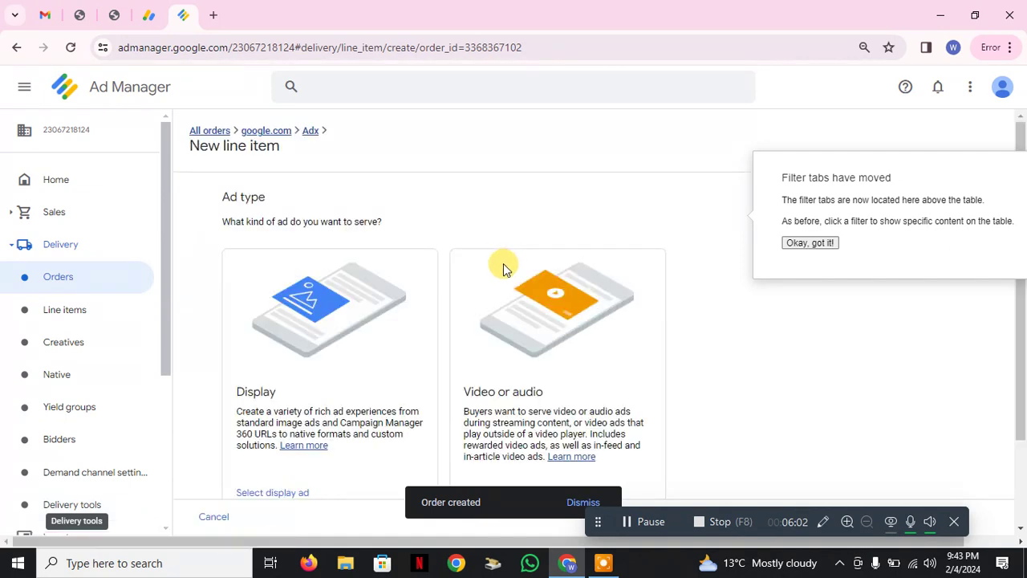
pyautogui.click(809, 243)
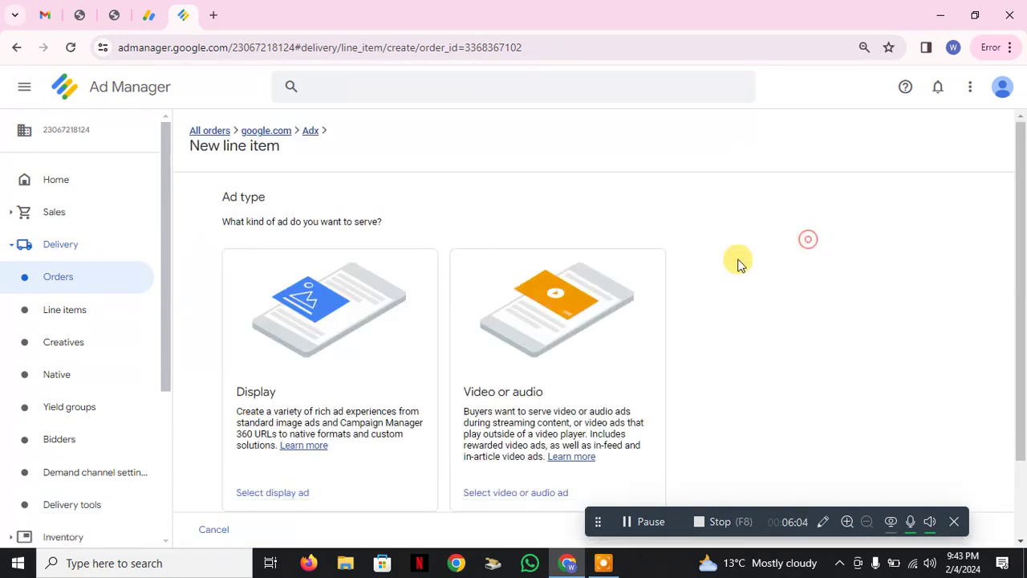
pyautogui.scroll(-2, 663, 275)
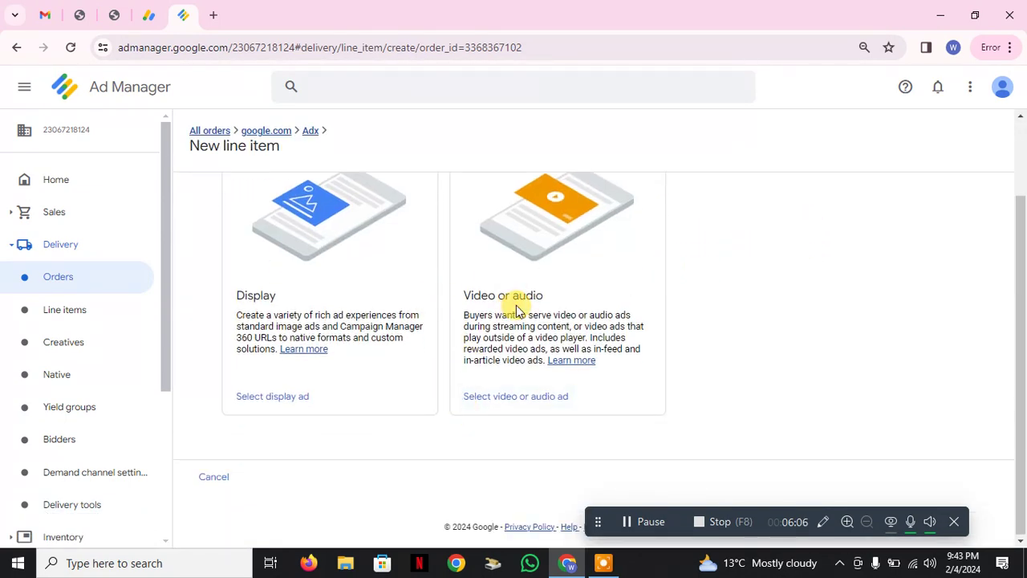
pyautogui.click(283, 397)
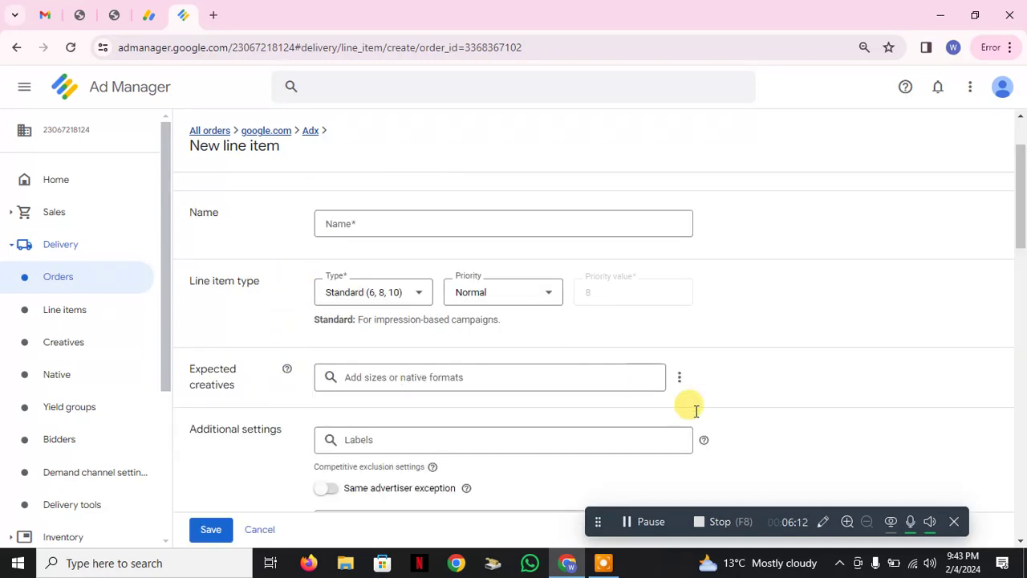
pyautogui.click(616, 518)
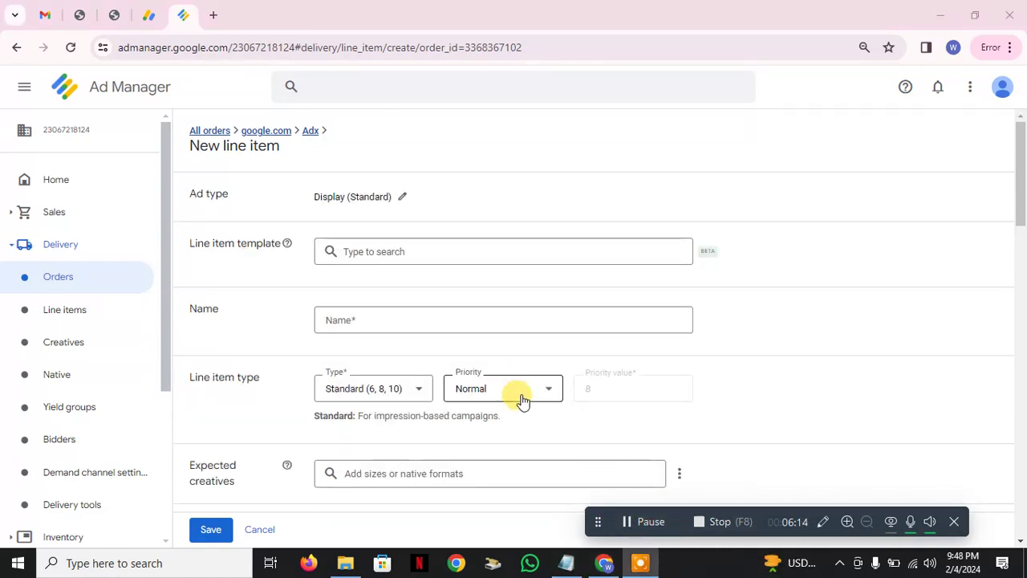
# Name the line item Adx and set its type to Ad Exchange (12).
pyautogui.click(501, 321)
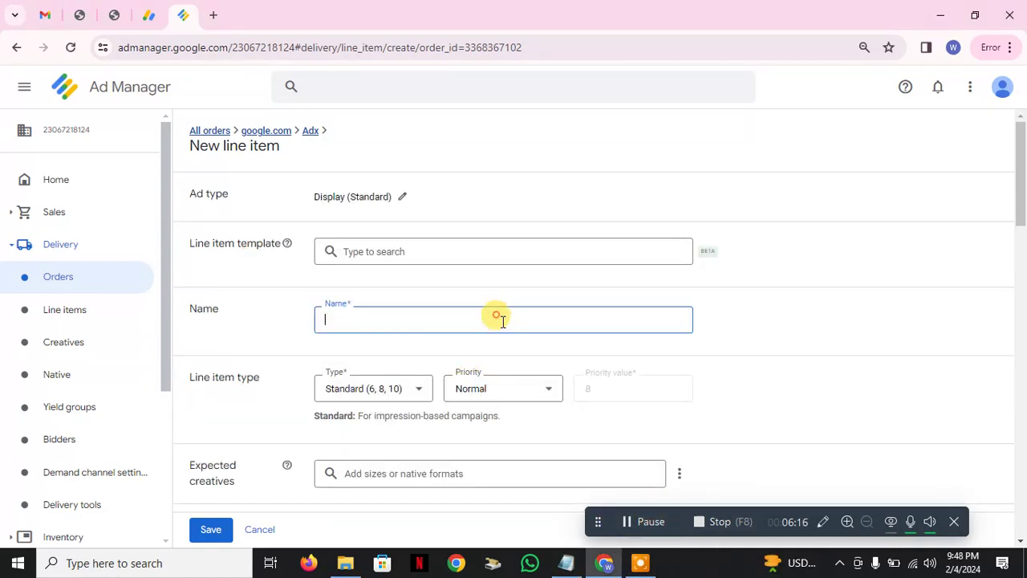
pyautogui.write('Adx')
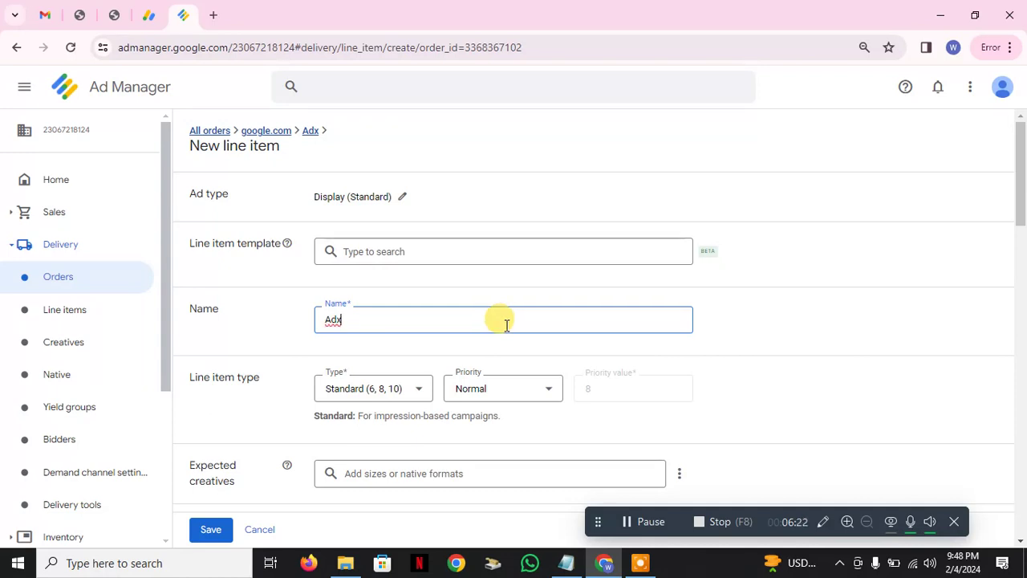
pyautogui.click(402, 389)
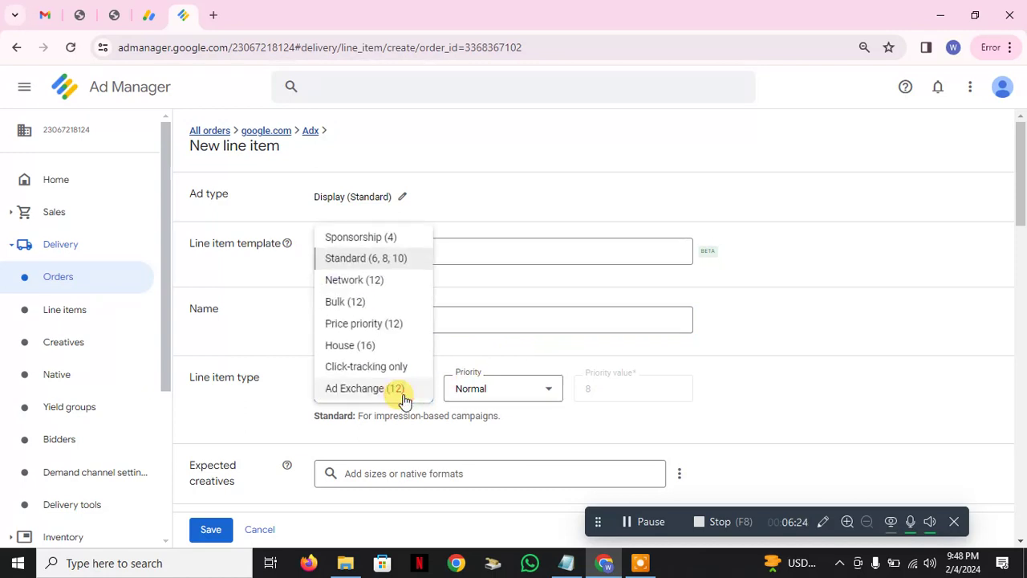
pyautogui.click(389, 389)
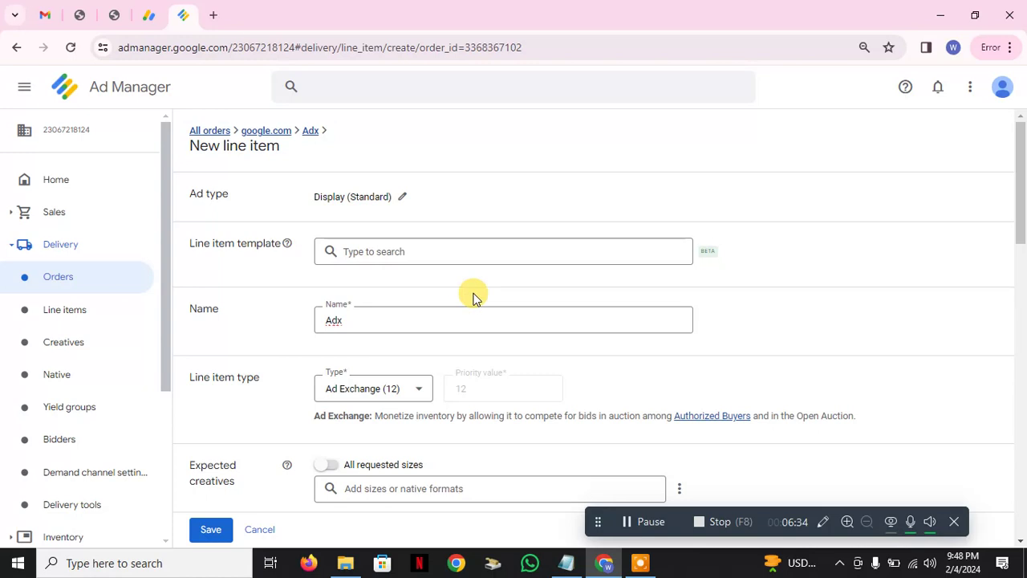
# Turn on all requested sizes for the line item's expected creatives, and look through its delivery and targeting settings.
pyautogui.scroll(-3, 475, 293)
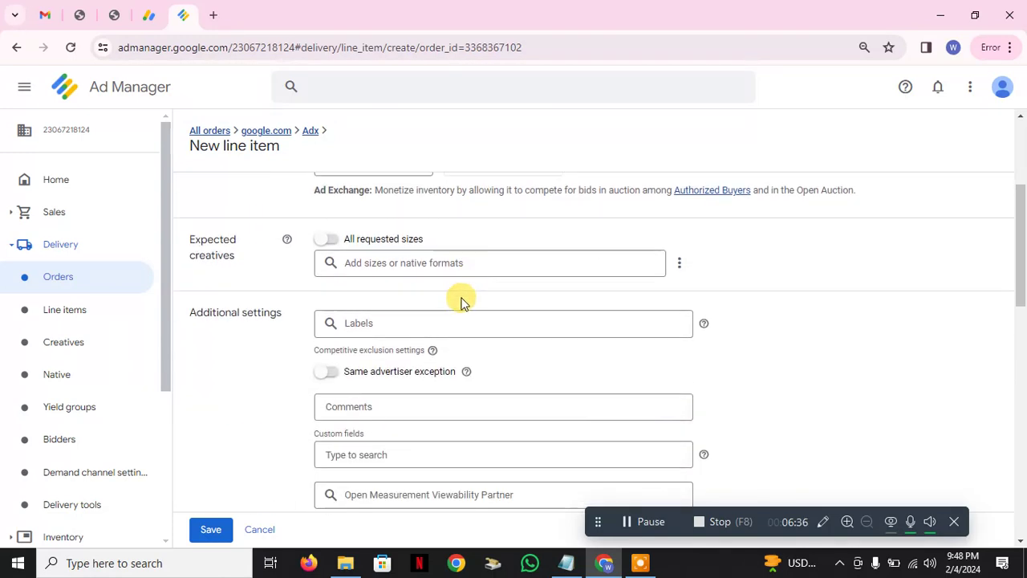
pyautogui.click(328, 240)
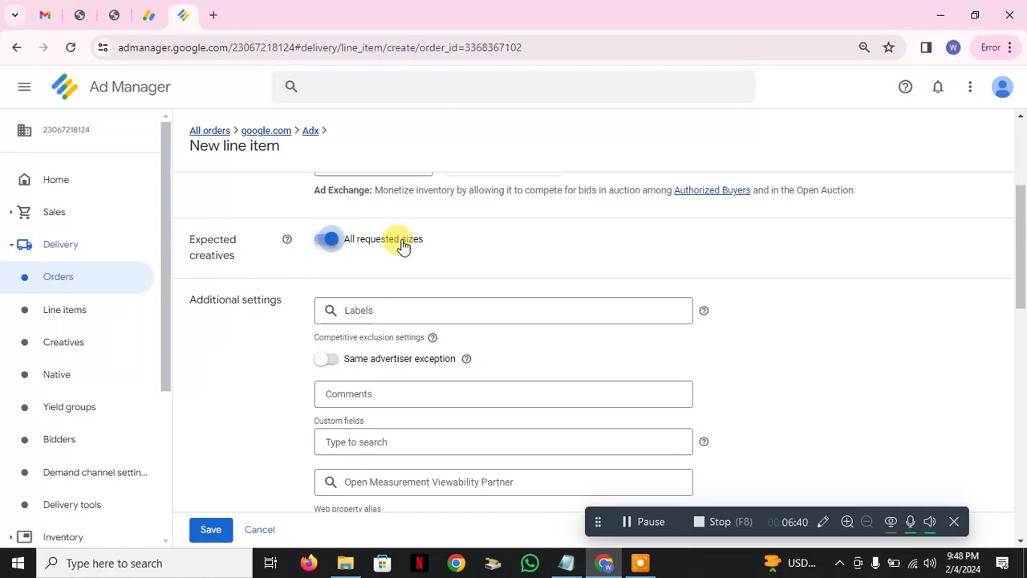
pyautogui.scroll(-3, 447, 283)
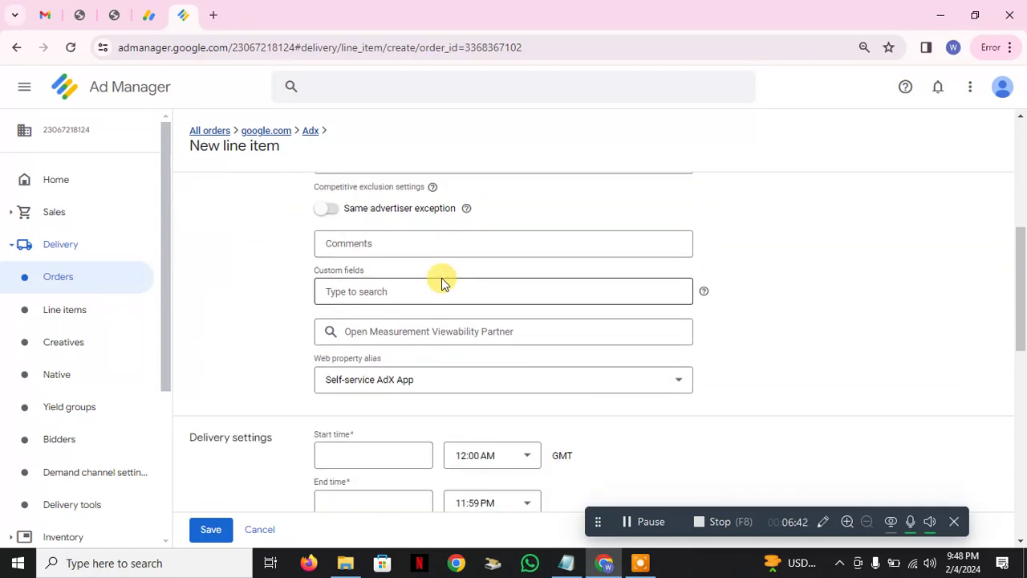
pyautogui.scroll(-3, 432, 321)
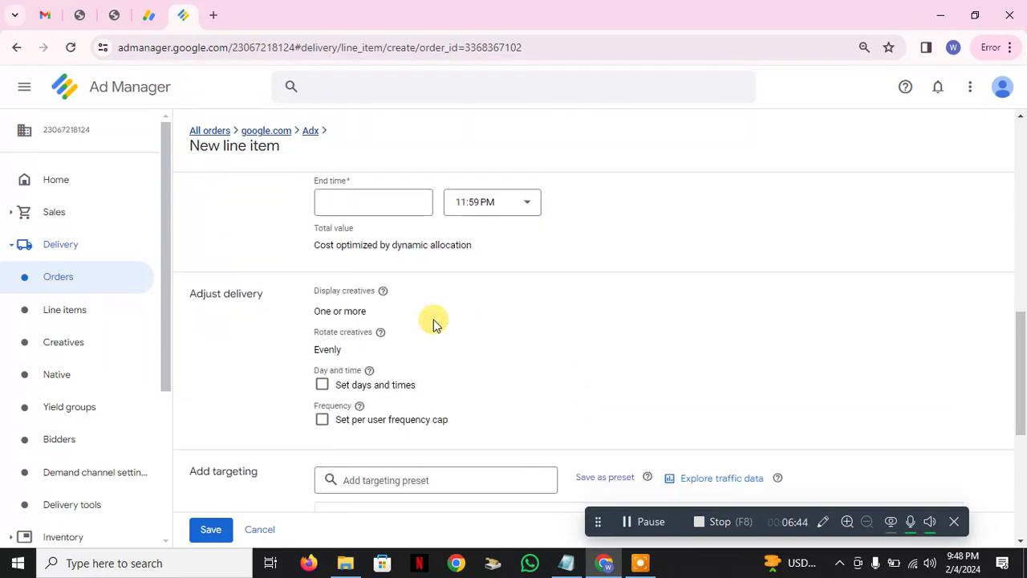
pyautogui.scroll(-2, 434, 320)
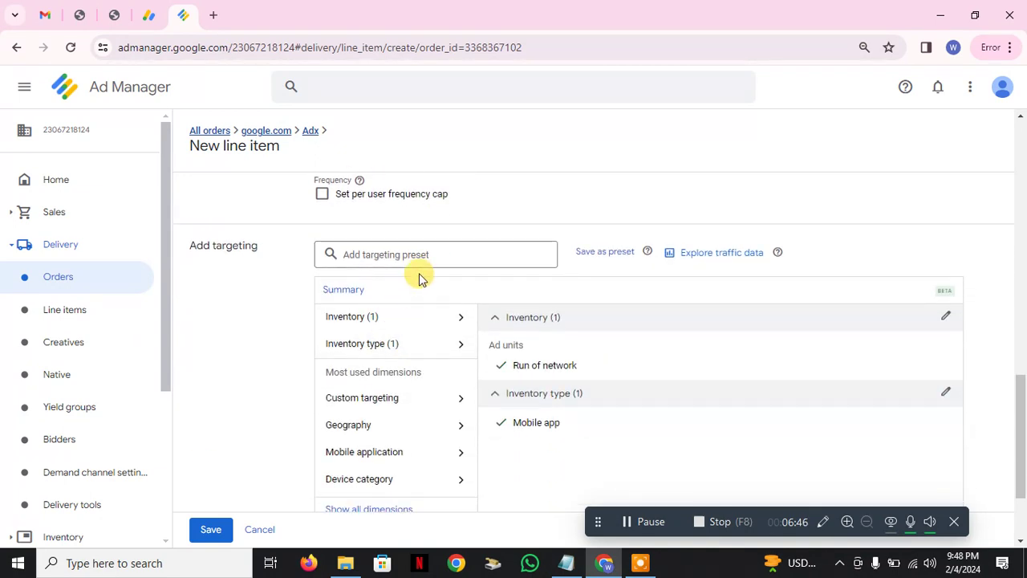
pyautogui.scroll(2, 559, 299)
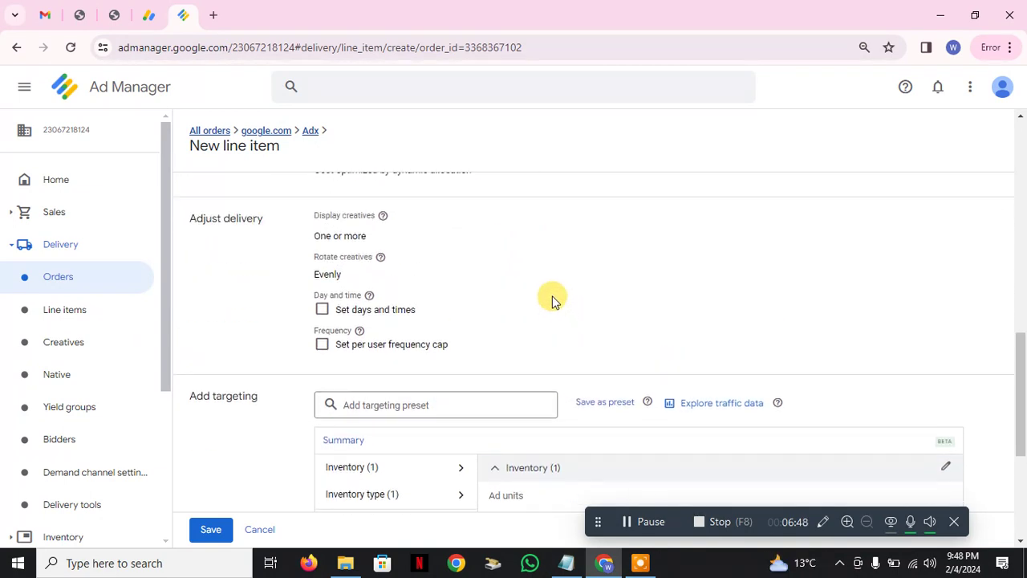
# Set the line item's web property alias to Self-service AdX Display.
pyautogui.scroll(2, 552, 300)
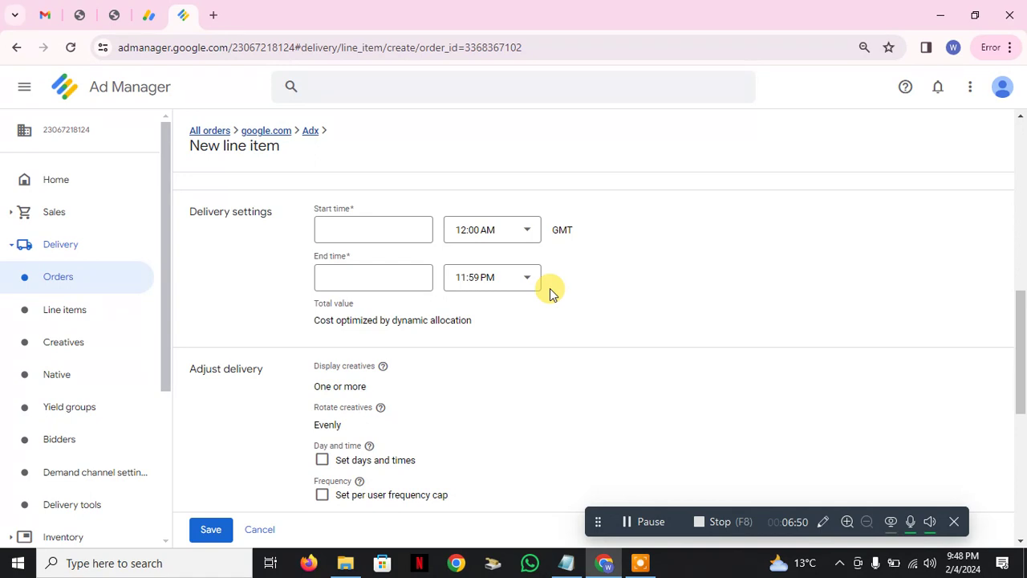
pyautogui.scroll(2, 477, 337)
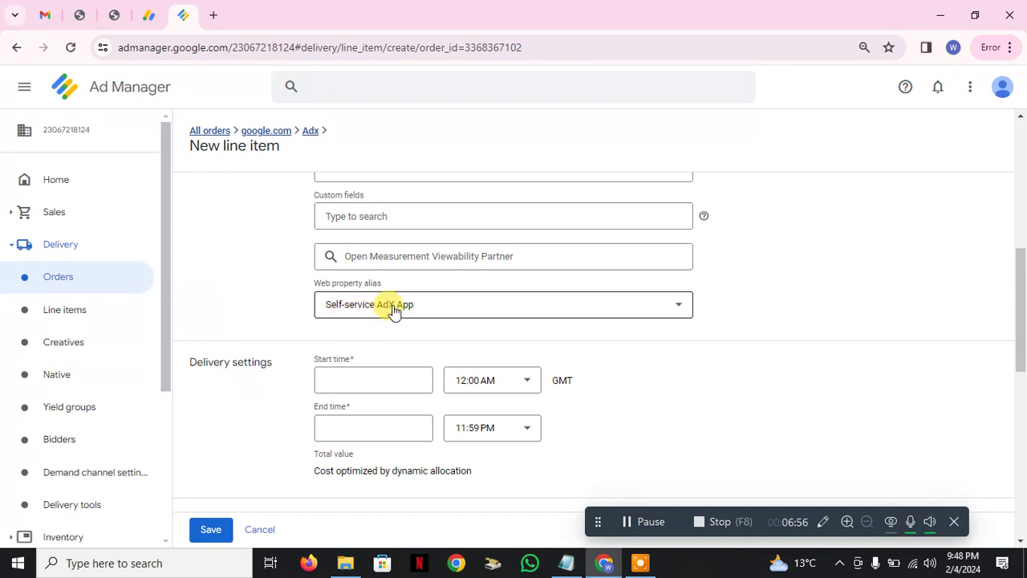
pyautogui.click(417, 313)
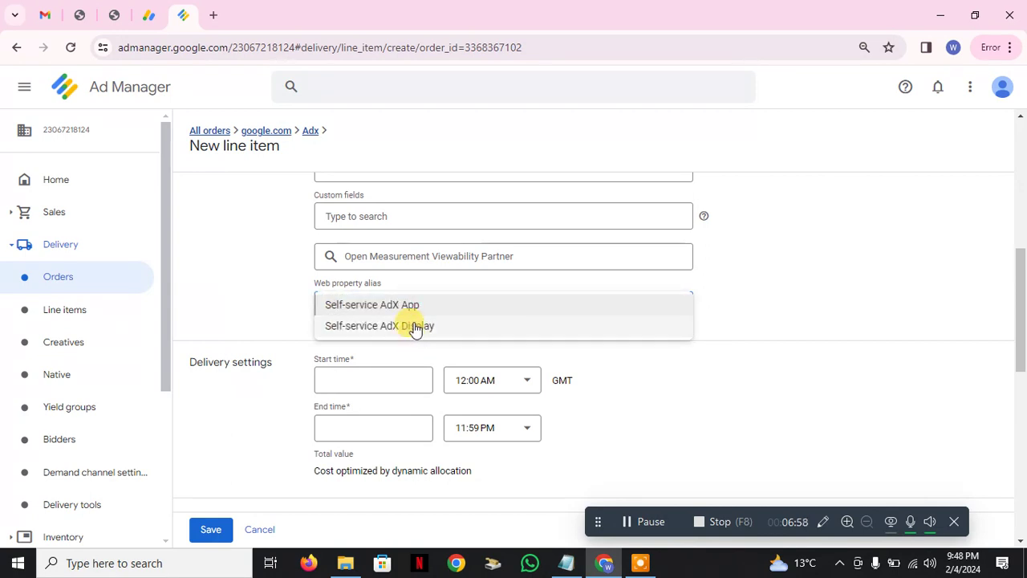
pyautogui.click(415, 327)
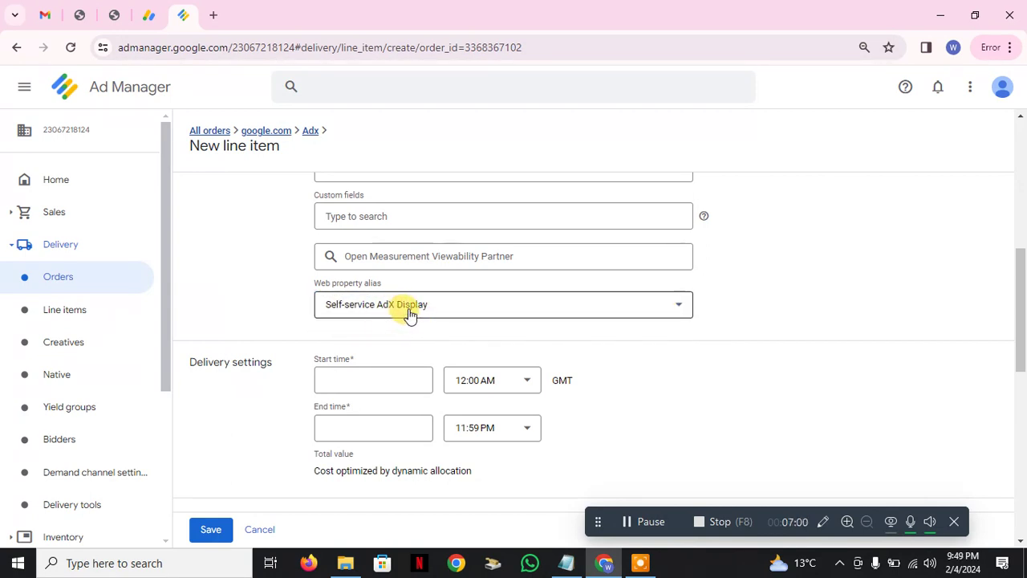
pyautogui.click(423, 312)
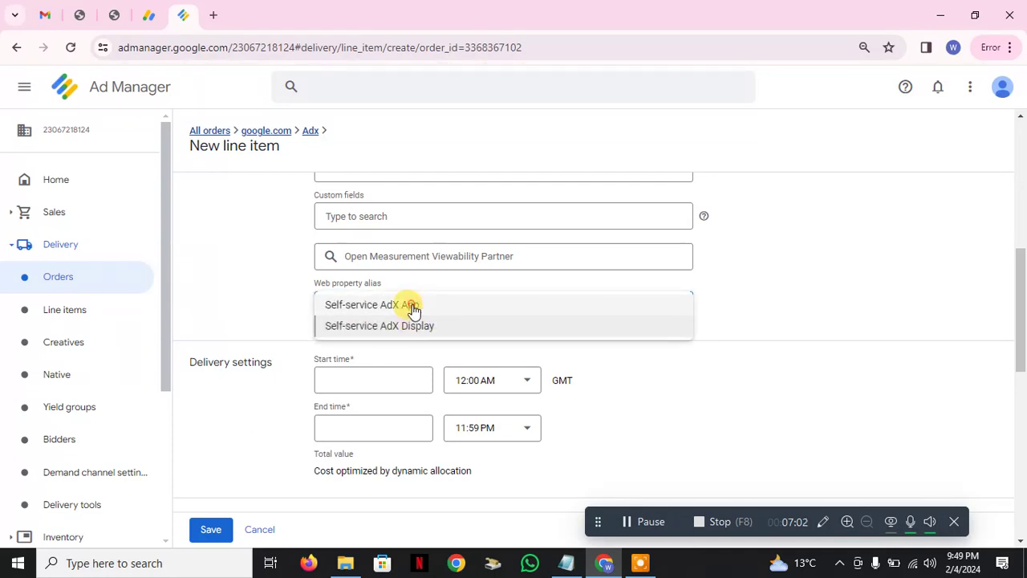
pyautogui.click(411, 305)
pyautogui.click(412, 313)
pyautogui.click(405, 325)
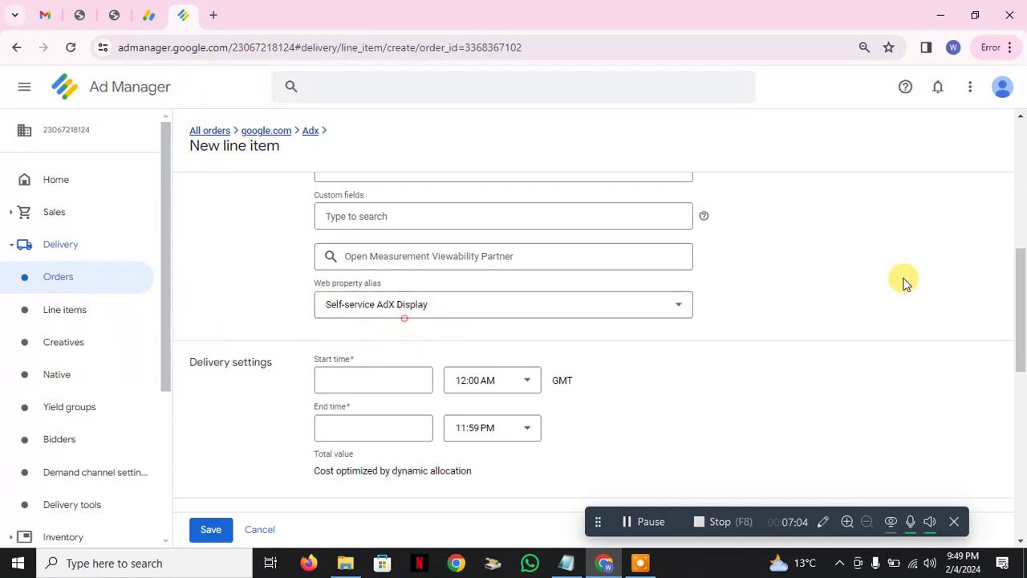
pyautogui.click(895, 279)
pyautogui.click(851, 277)
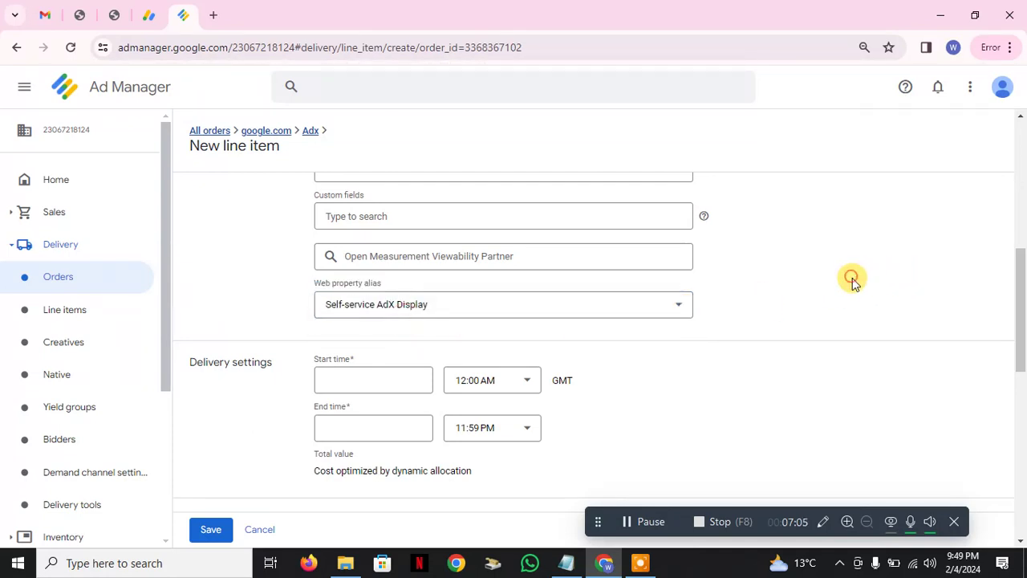
# Set the line item's delivery start time to Immediately and its end time to Unlimited.
pyautogui.click(393, 376)
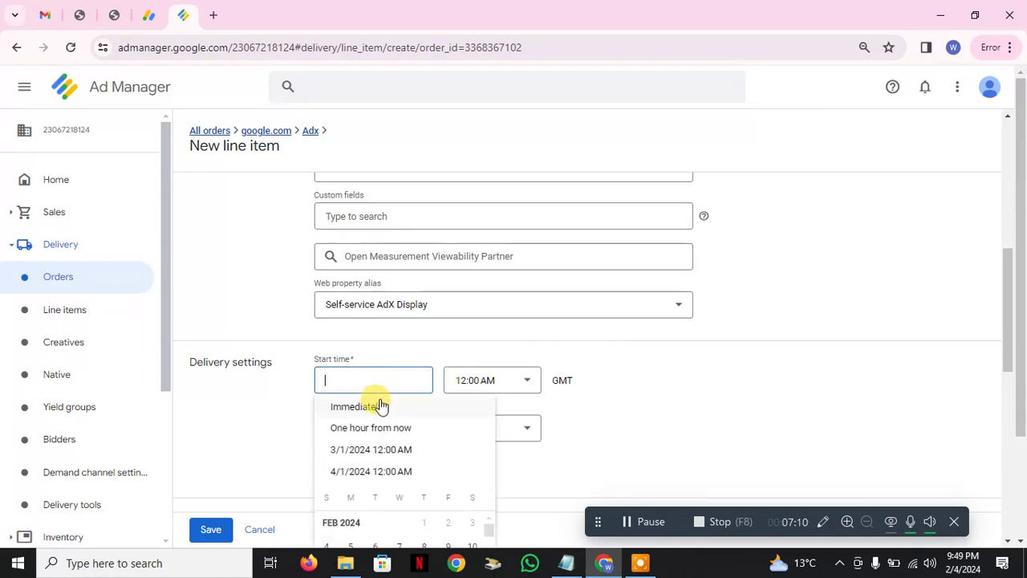
pyautogui.click(381, 406)
pyautogui.scroll(-1, 442, 305)
pyautogui.click(392, 348)
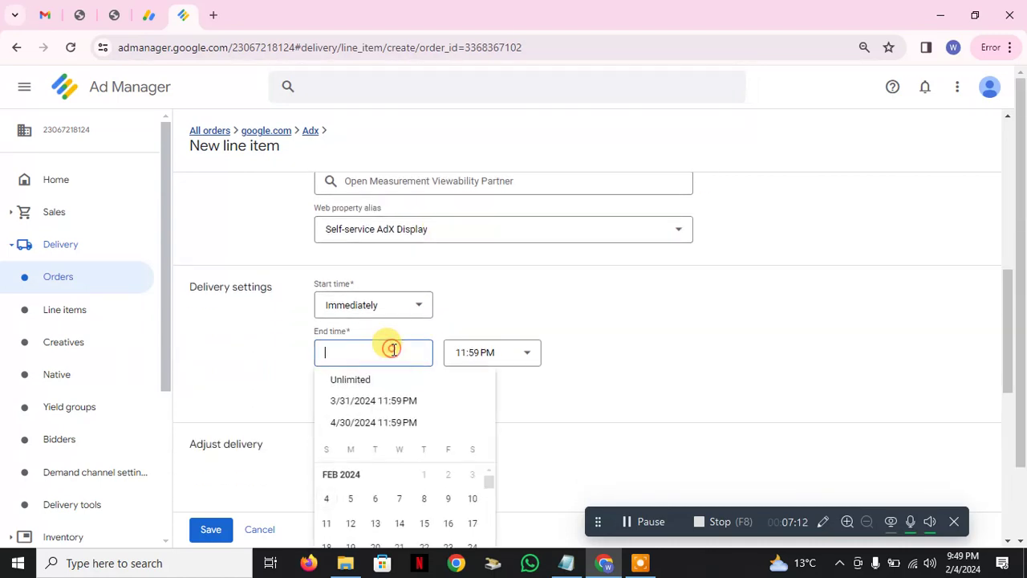
pyautogui.click(378, 377)
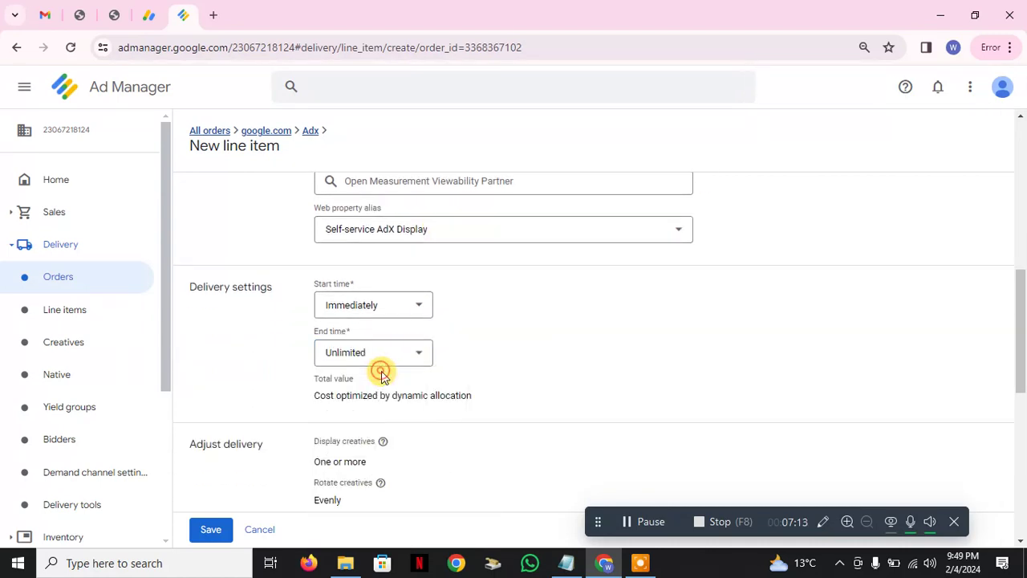
# Recheck the web property alias options and reselect Immediately as the start time and Unlimited as the end time.
pyautogui.click(460, 233)
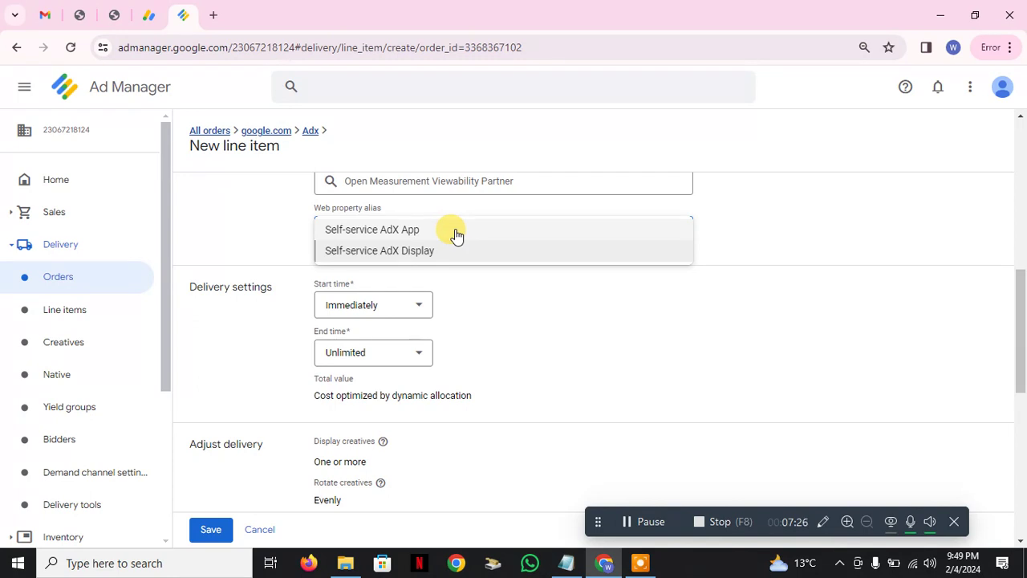
pyautogui.click(612, 337)
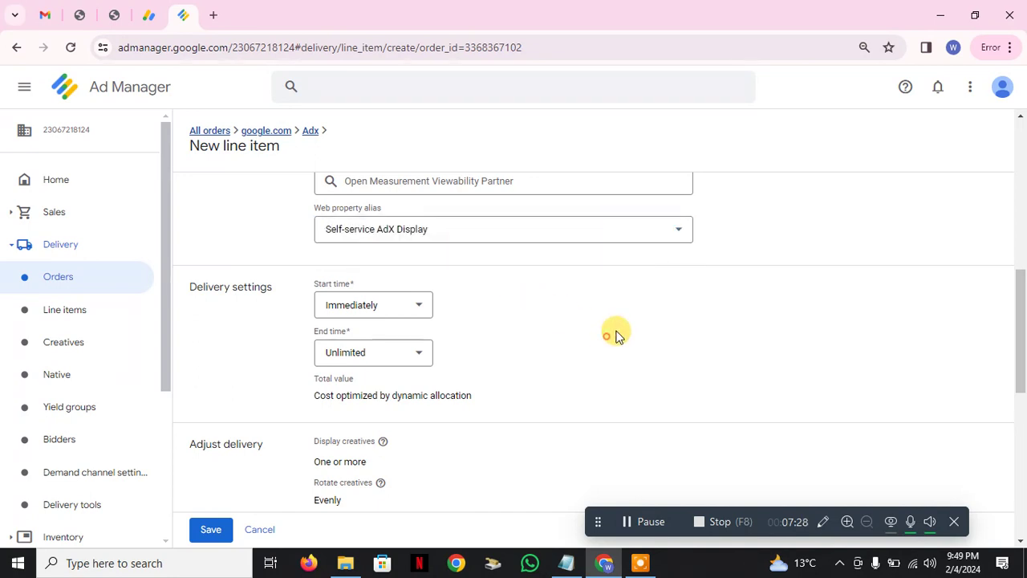
pyautogui.scroll(-1, 616, 335)
pyautogui.scroll(-1, 616, 335)
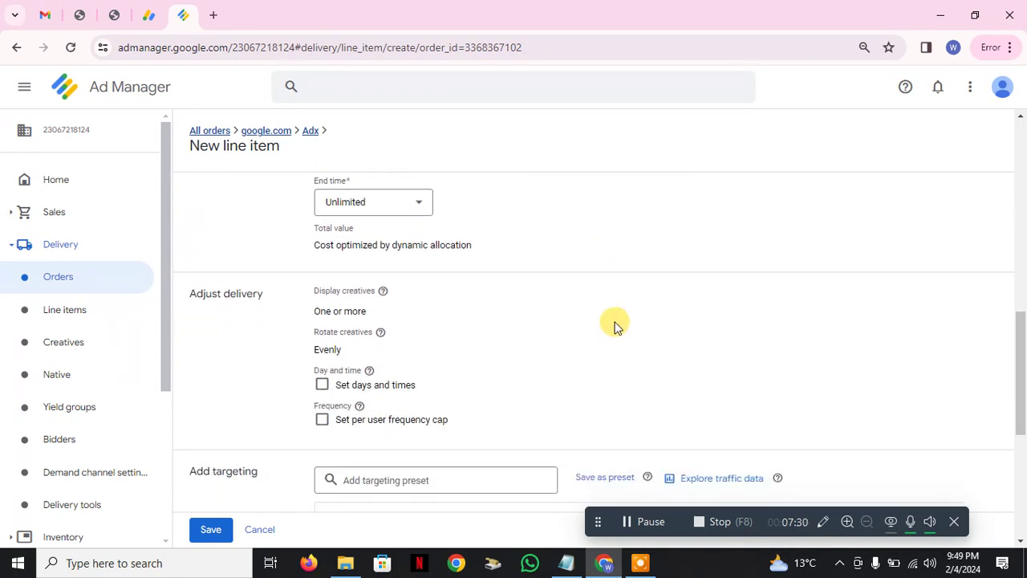
pyautogui.scroll(2, 466, 325)
pyautogui.click(391, 309)
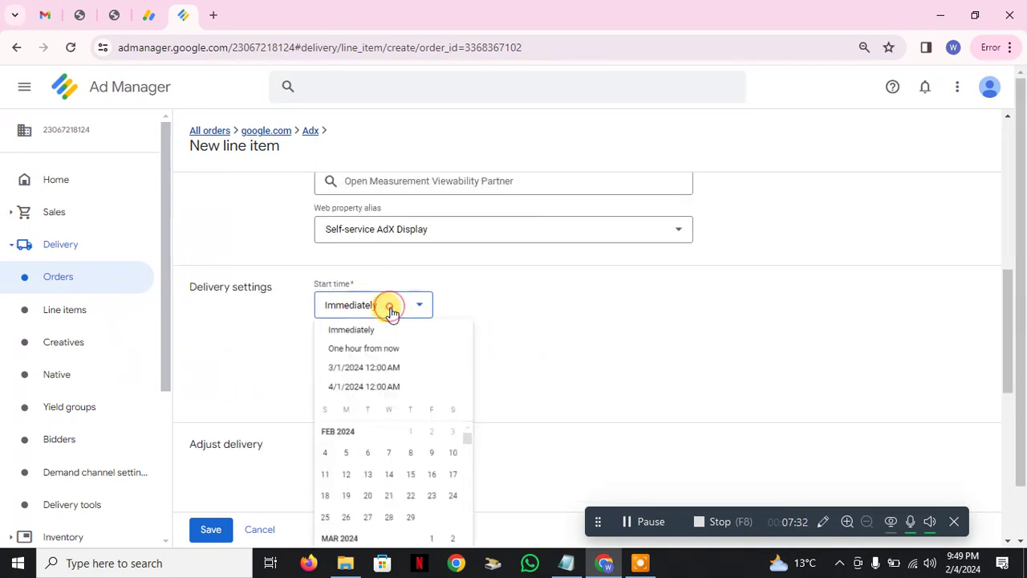
pyautogui.click(365, 330)
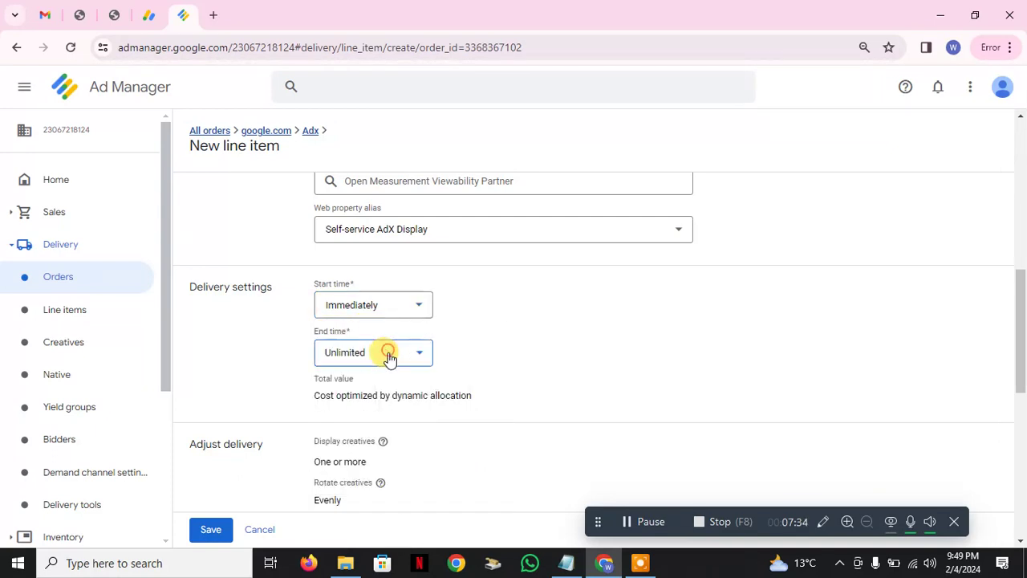
pyautogui.click(389, 356)
pyautogui.click(356, 377)
# Review the adjust delivery and targeting sections of the new line item and save it.
pyautogui.scroll(-2, 508, 366)
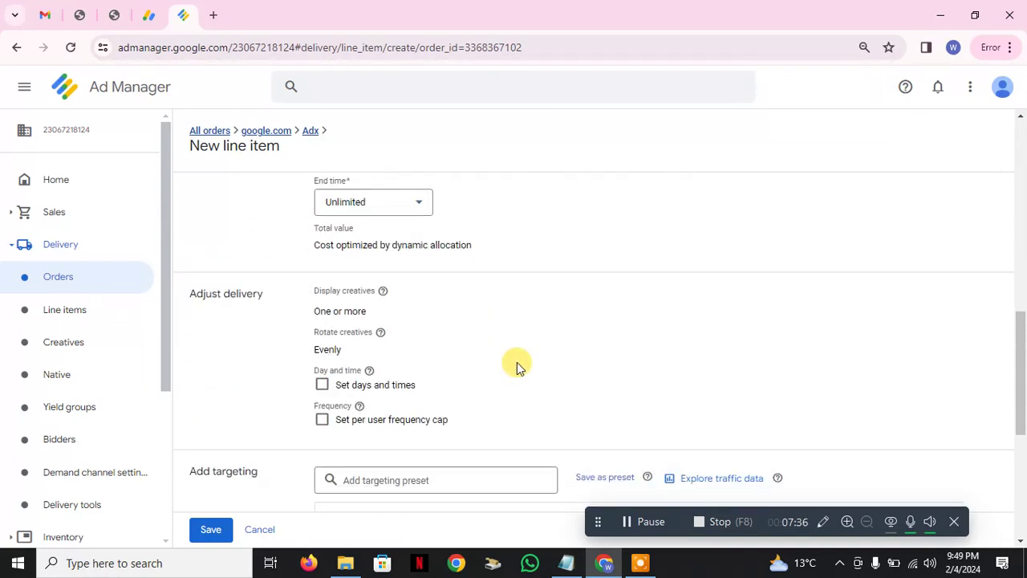
pyautogui.scroll(-3, 516, 360)
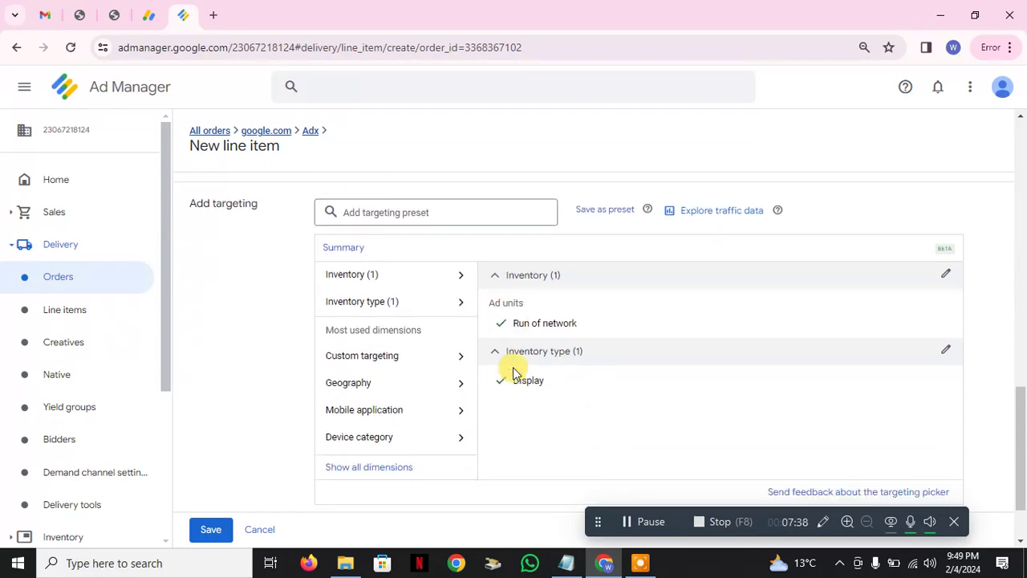
pyautogui.scroll(-2, 514, 373)
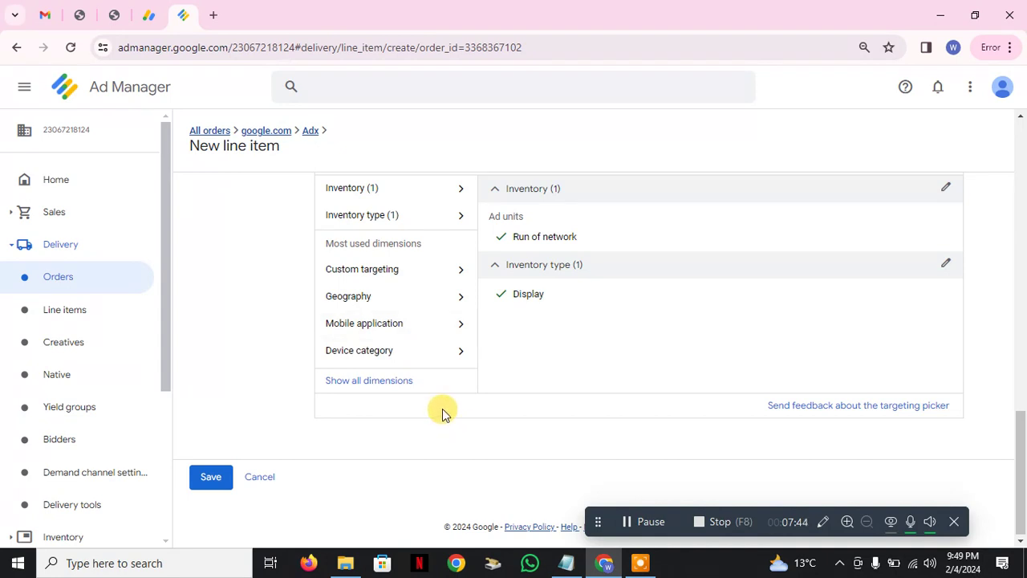
pyautogui.scroll(5, 442, 413)
pyautogui.scroll(-5, 489, 288)
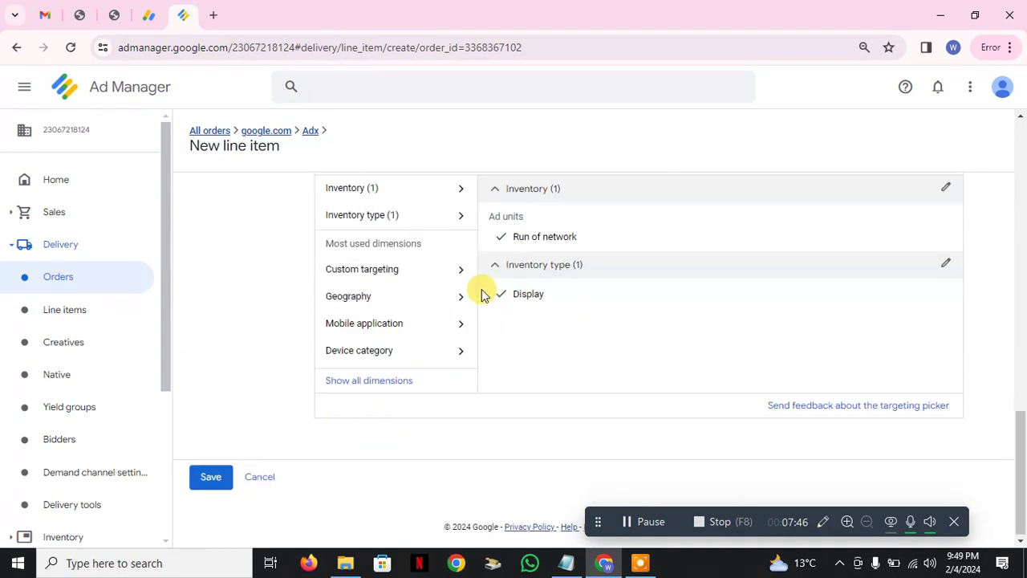
pyautogui.click(207, 477)
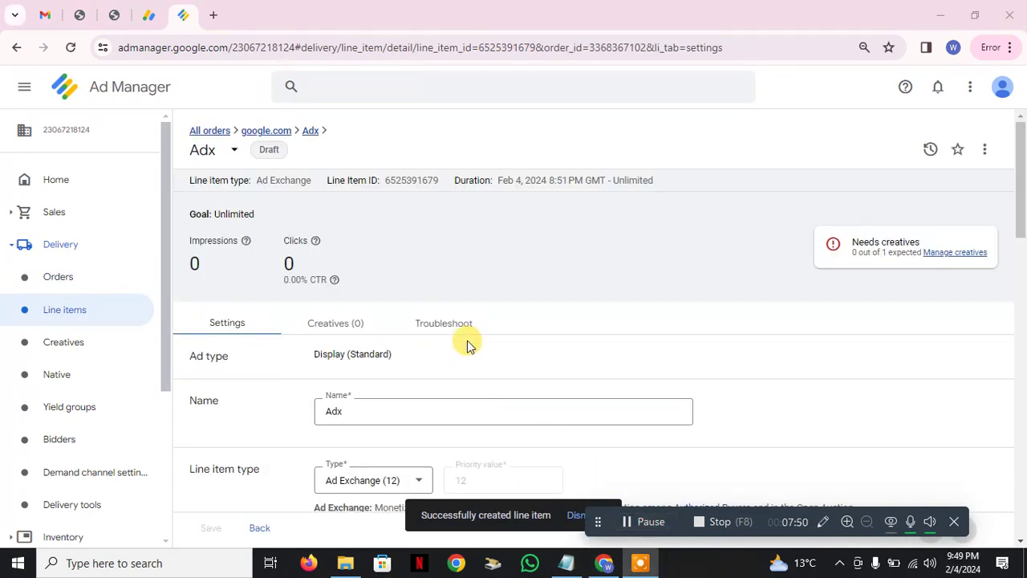
# Look through the saved Adx line item's settings and its notice about needed creatives.
pyautogui.scroll(-2, 489, 358)
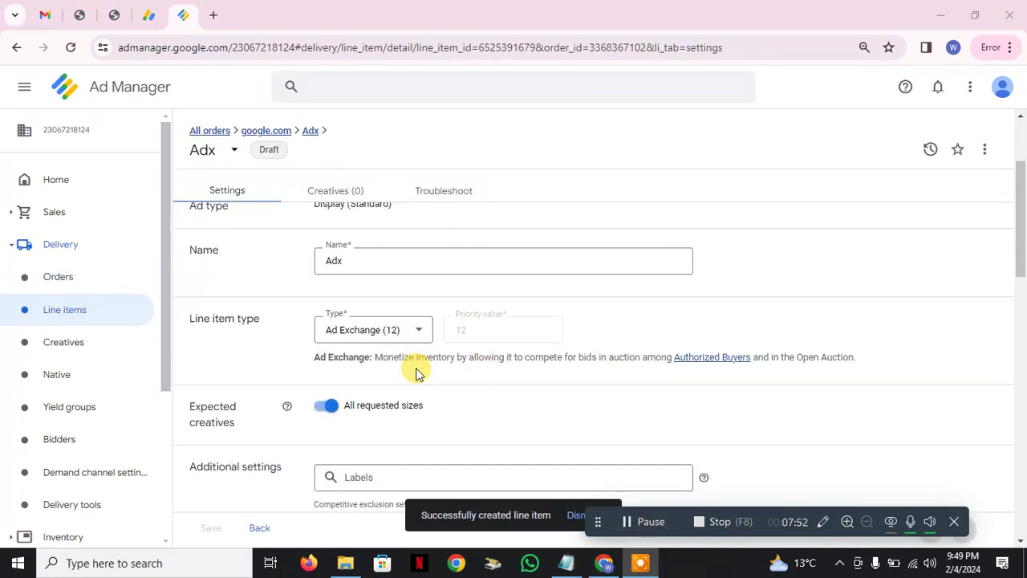
pyautogui.scroll(-10, 417, 373)
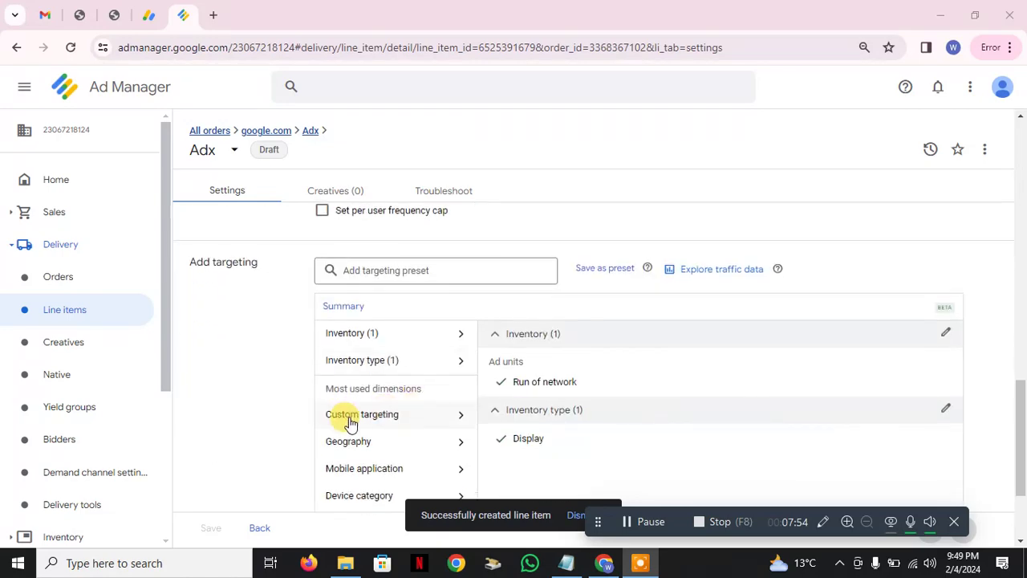
pyautogui.scroll(-2, 369, 417)
pyautogui.scroll(10, 360, 409)
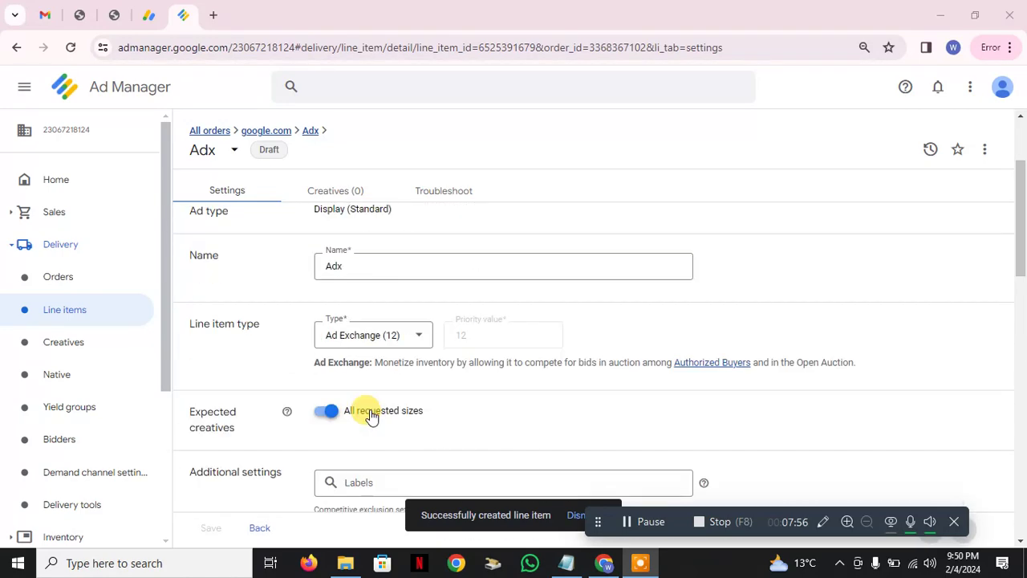
pyautogui.scroll(2, 370, 414)
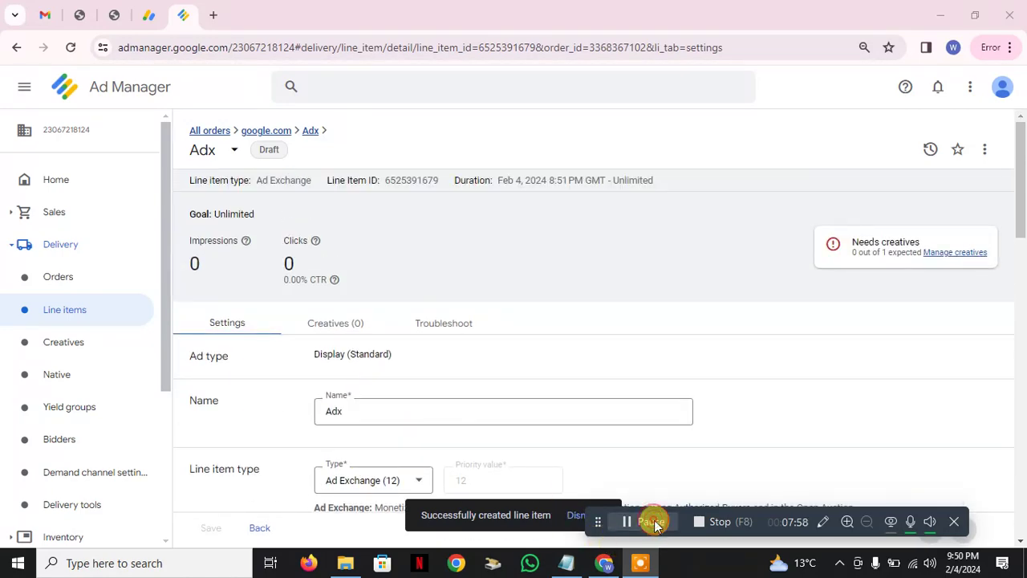
pyautogui.tripleClick(861, 245)
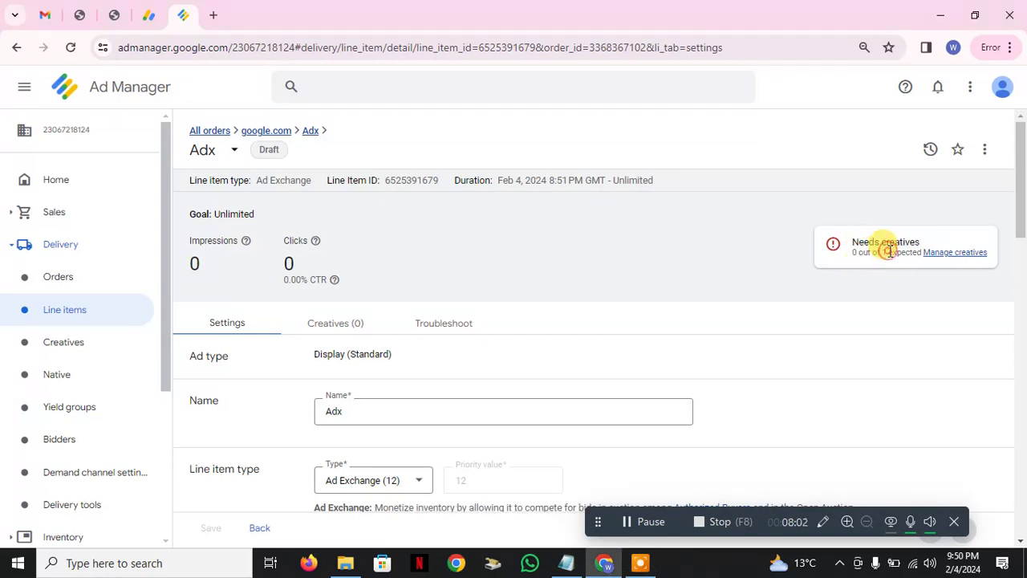
# Automatically generate a creative for the Adx line item and check its status.
pyautogui.click(340, 328)
pyautogui.scroll(-3, 324, 336)
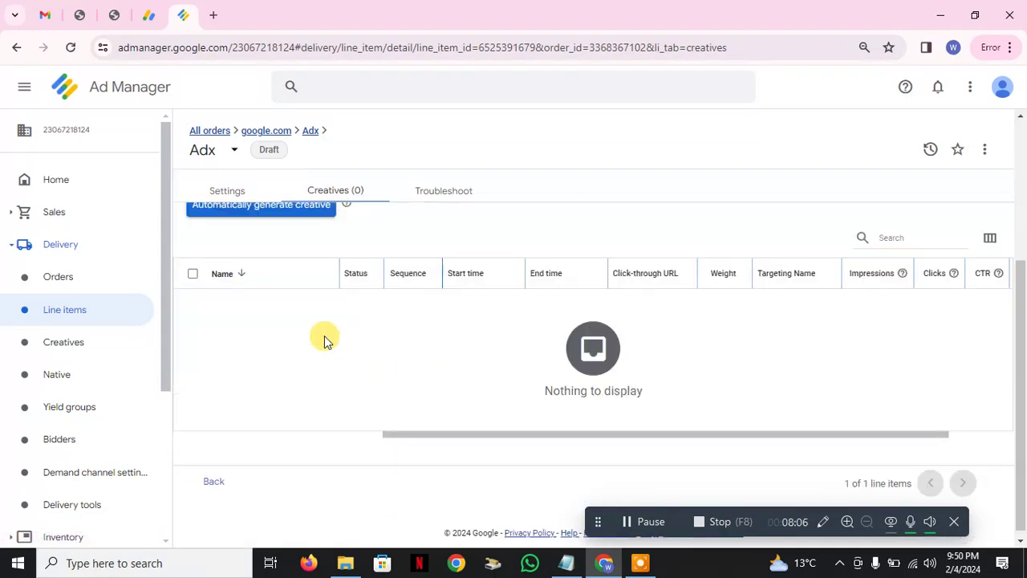
pyautogui.scroll(1, 293, 241)
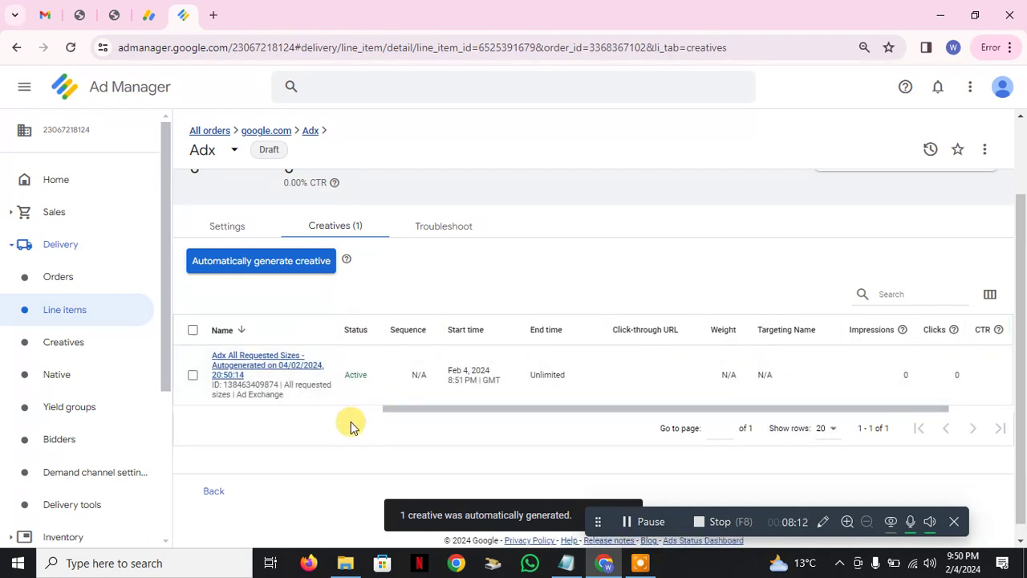
pyautogui.click(356, 367)
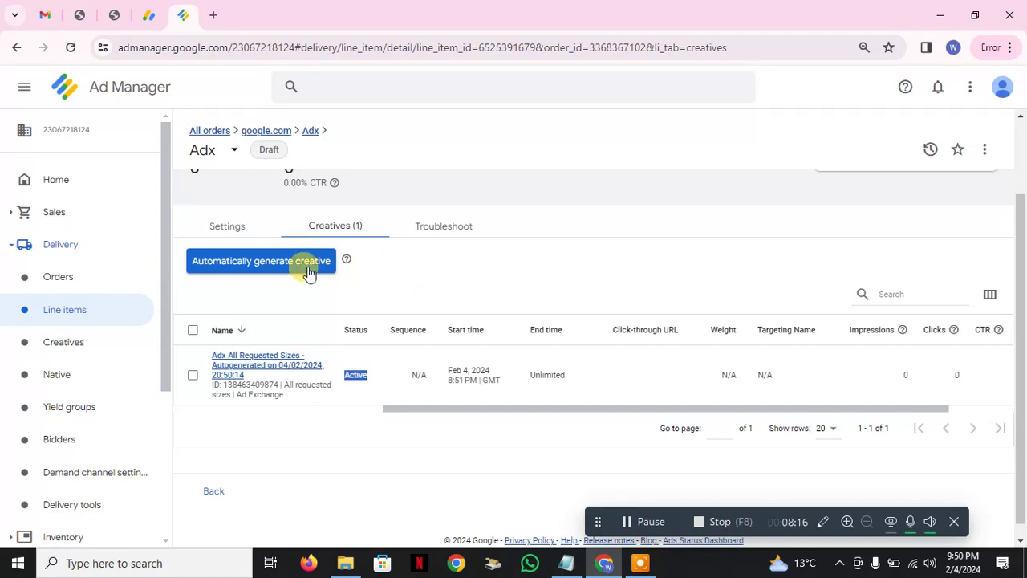
# Open the Adx order from the orders list and approve it.
pyautogui.click(74, 278)
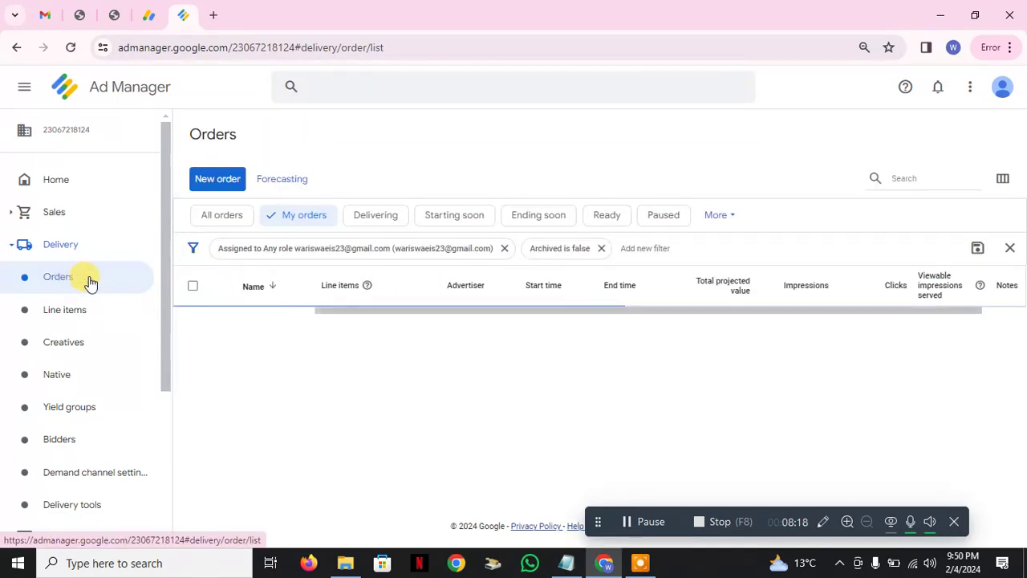
pyautogui.click(357, 322)
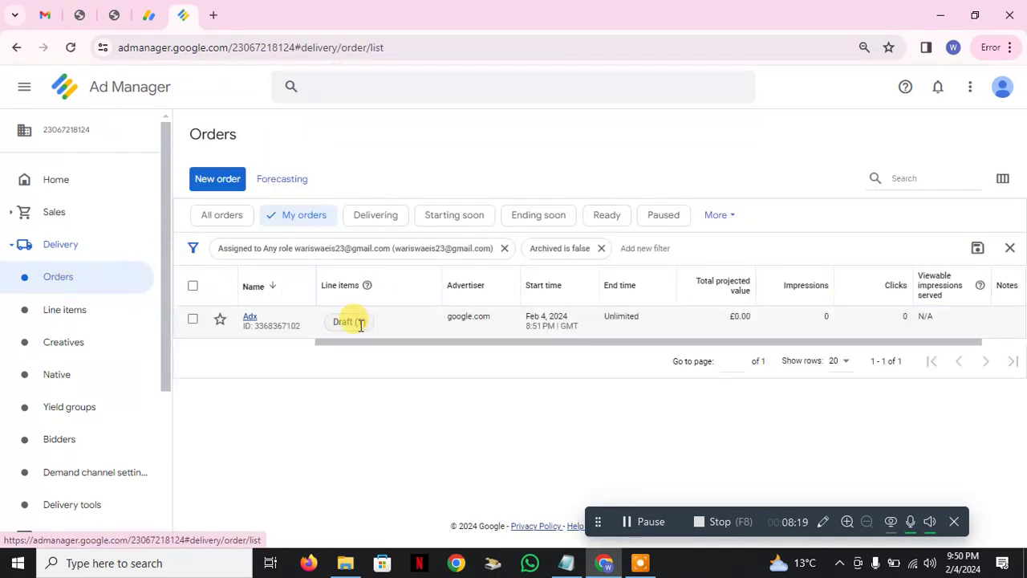
pyautogui.click(394, 409)
pyautogui.click(249, 319)
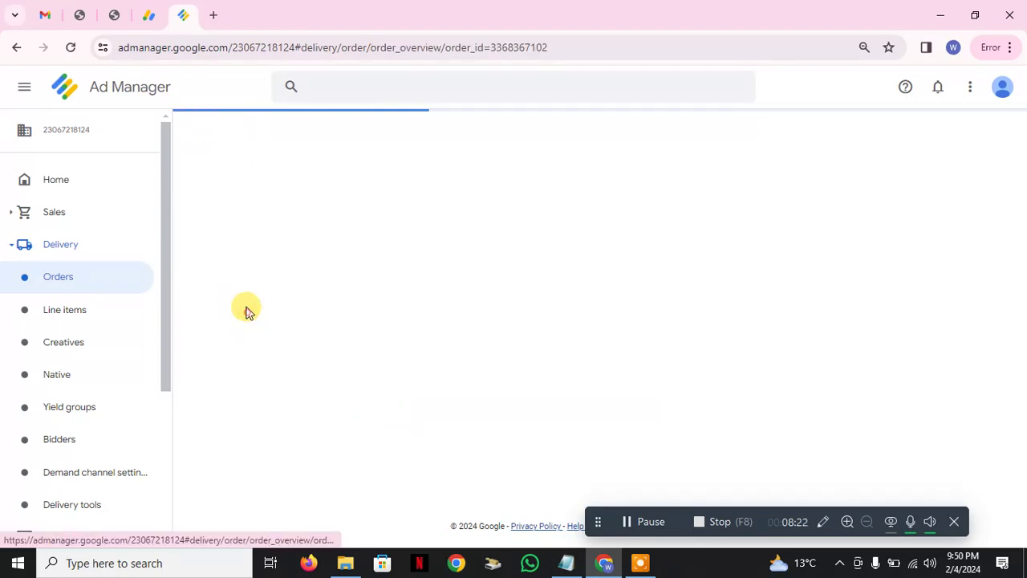
pyautogui.scroll(-1, 286, 298)
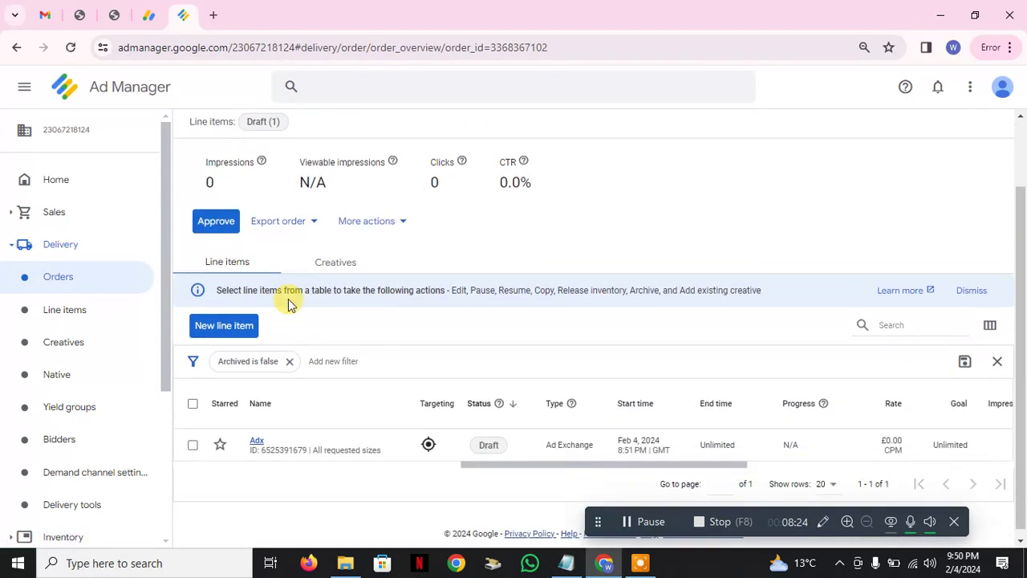
pyautogui.click(216, 214)
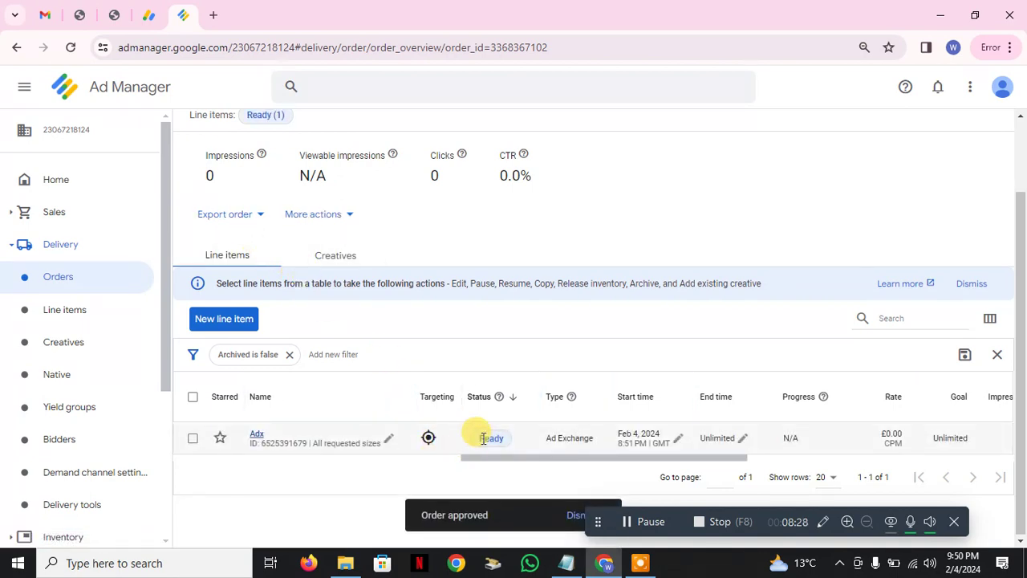
pyautogui.click(395, 493)
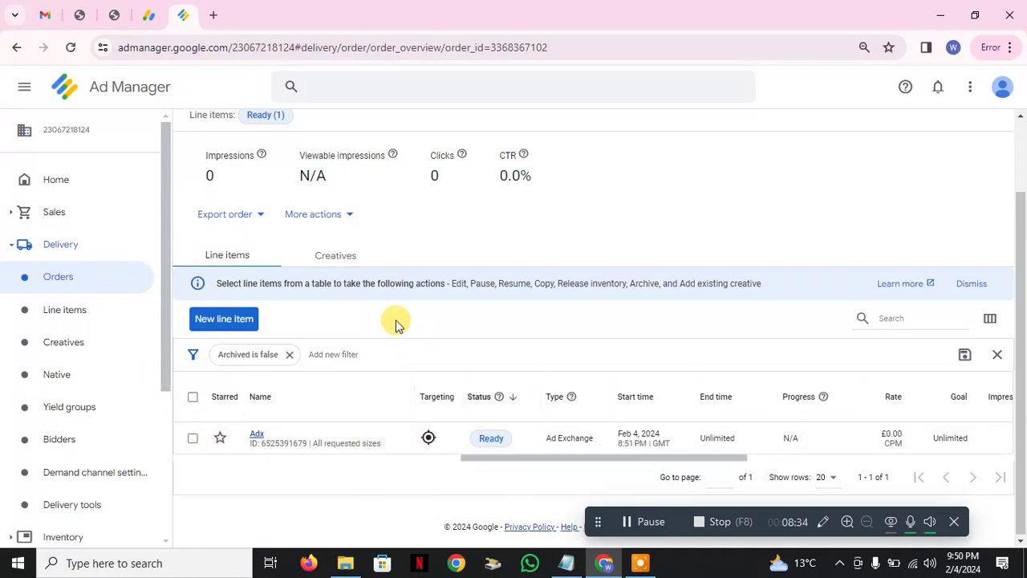
# Enable the incoming Ad Exchange link for the Display product in the Admin linked accounts and check its status.
pyautogui.click(631, 525)
pyautogui.scroll(-3, 128, 341)
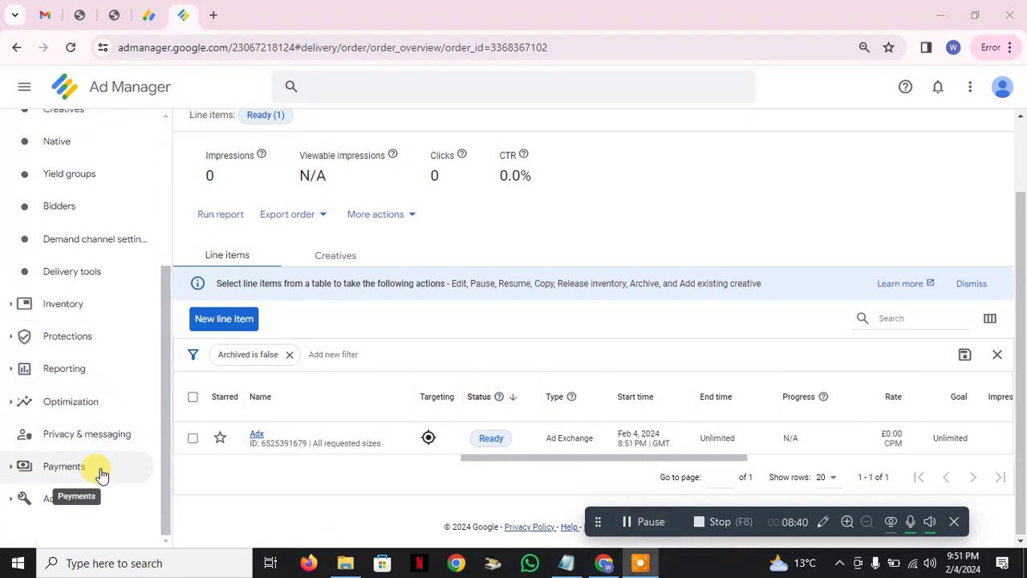
pyautogui.click(32, 499)
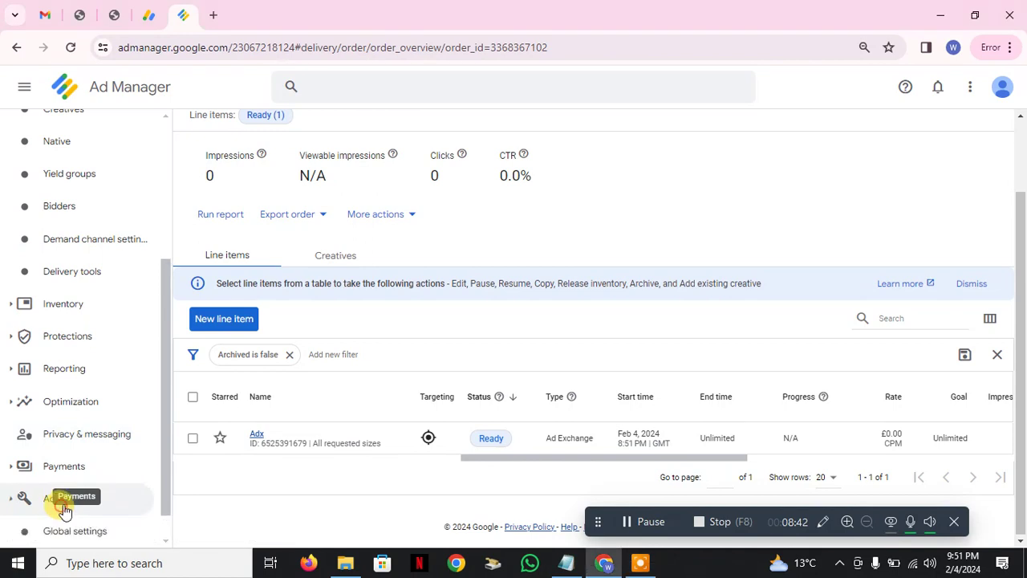
pyautogui.scroll(-5, 131, 392)
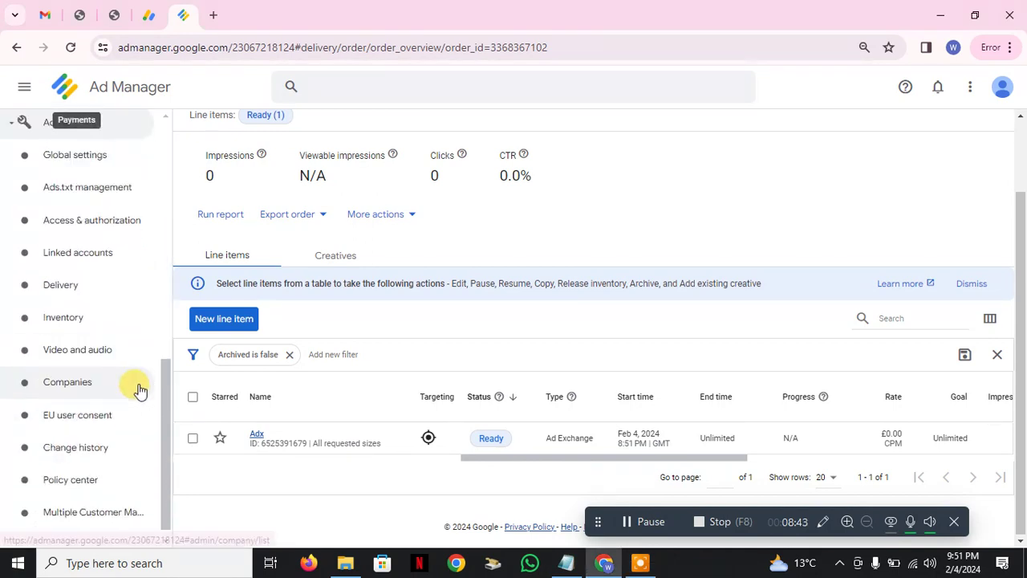
pyautogui.click(118, 254)
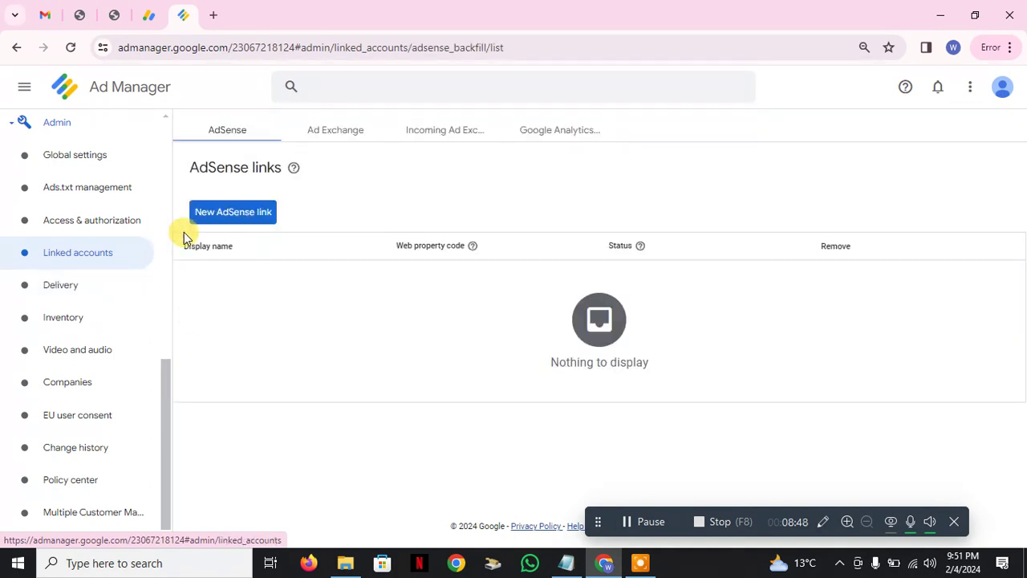
pyautogui.click(451, 133)
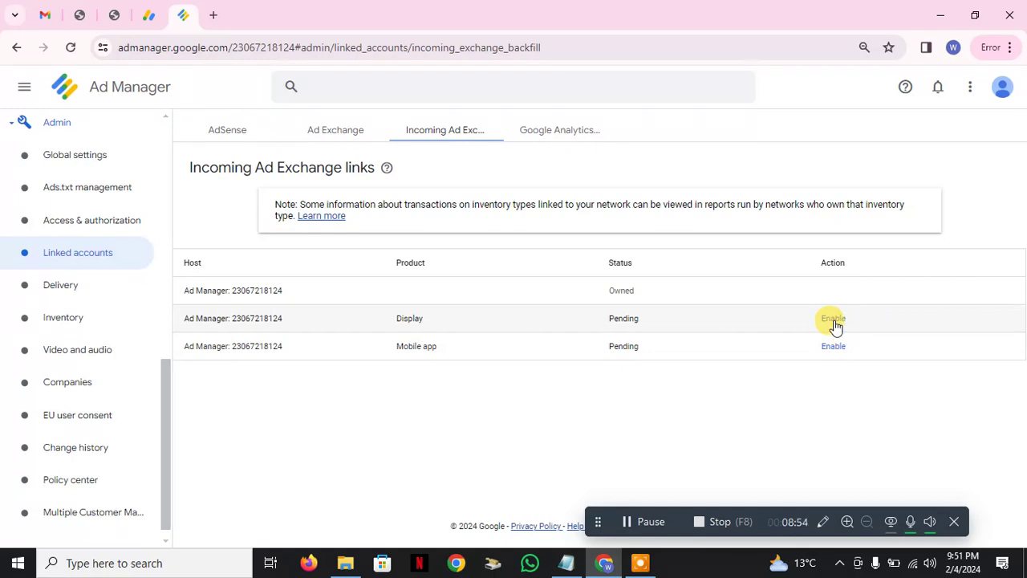
pyautogui.click(833, 318)
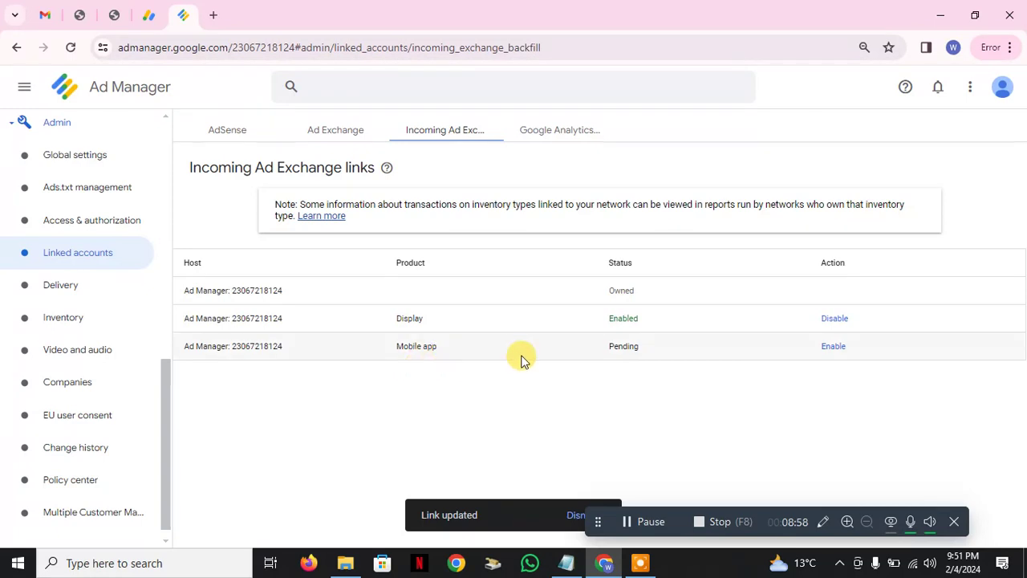
pyautogui.doubleClick(631, 318)
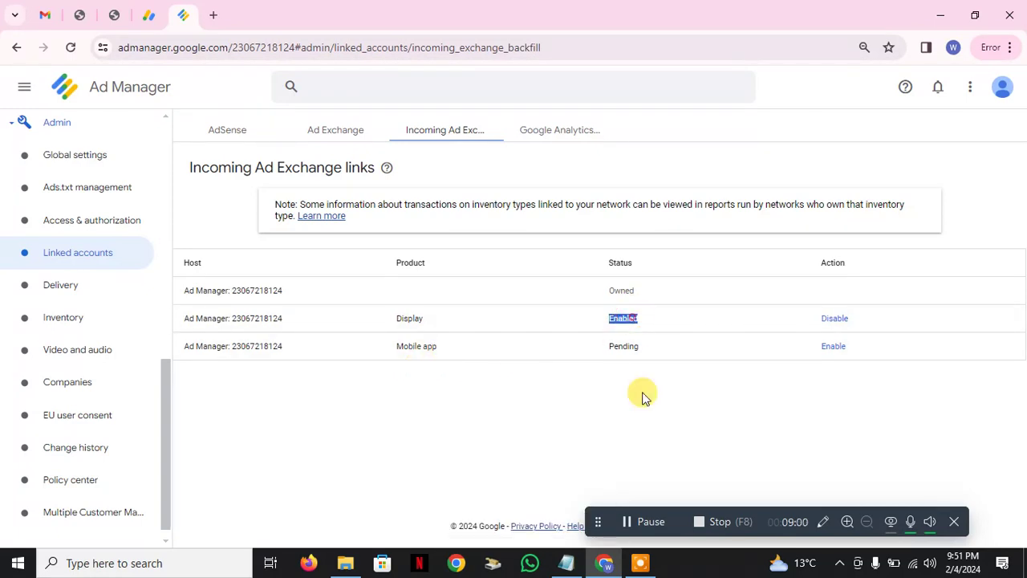
pyautogui.moveTo(367, 318); pyautogui.dragTo(424, 319)
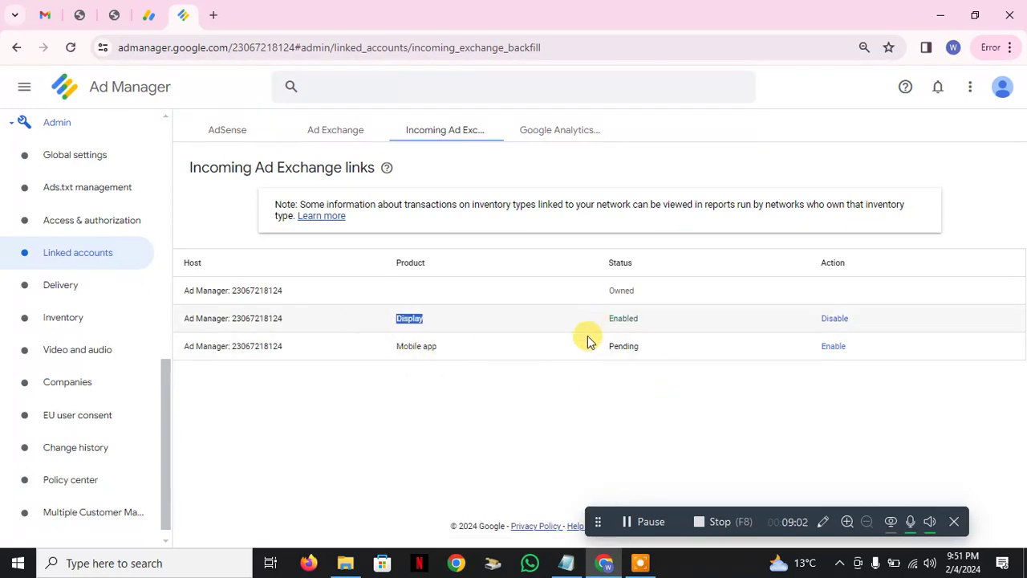
pyautogui.click(585, 412)
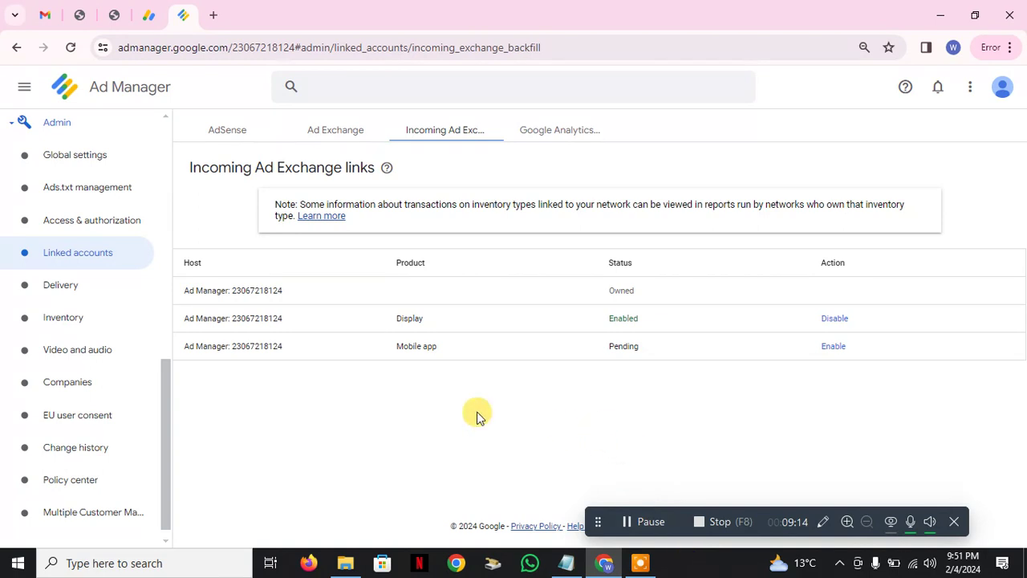
# Check the status of the Adx order in the orders list and of the Adx line item in the line items list.
pyautogui.scroll(10, 119, 385)
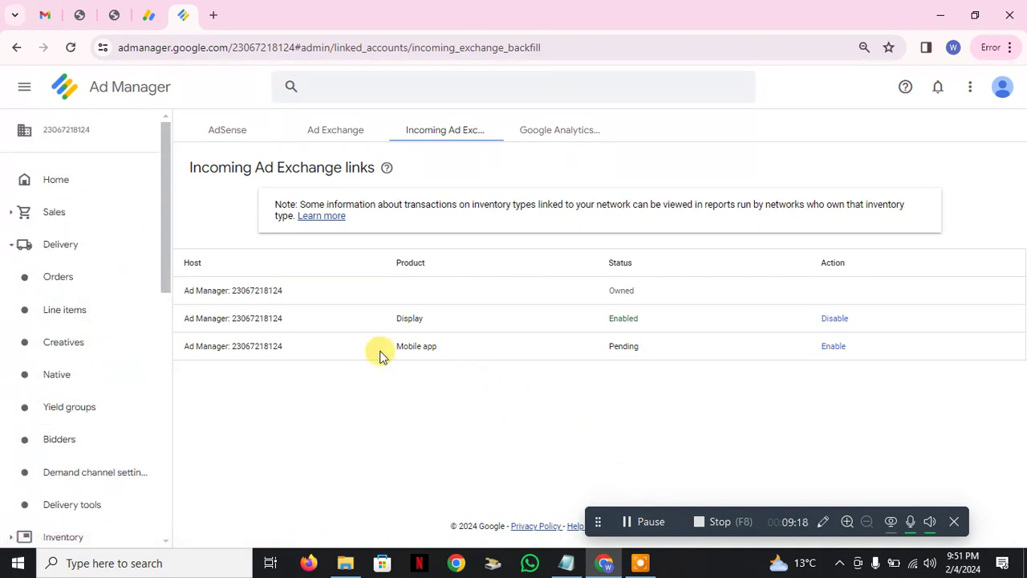
pyautogui.click(72, 286)
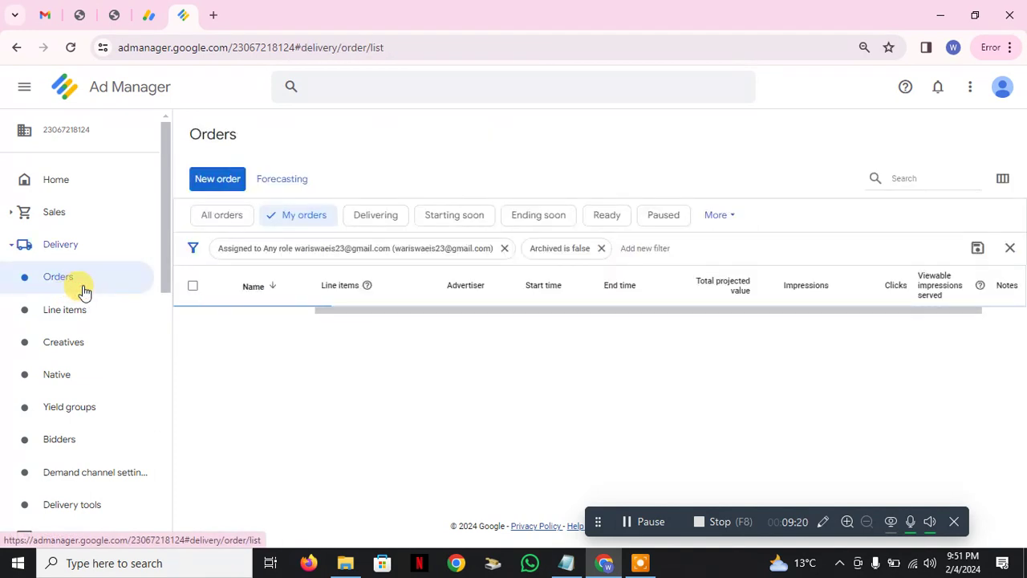
pyautogui.scroll(-1, 120, 369)
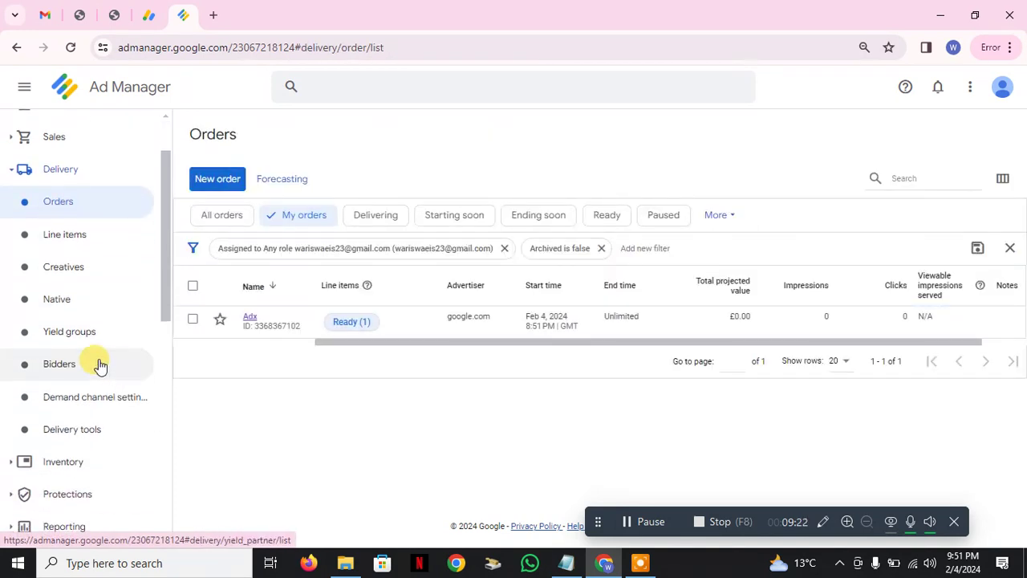
pyautogui.click(75, 236)
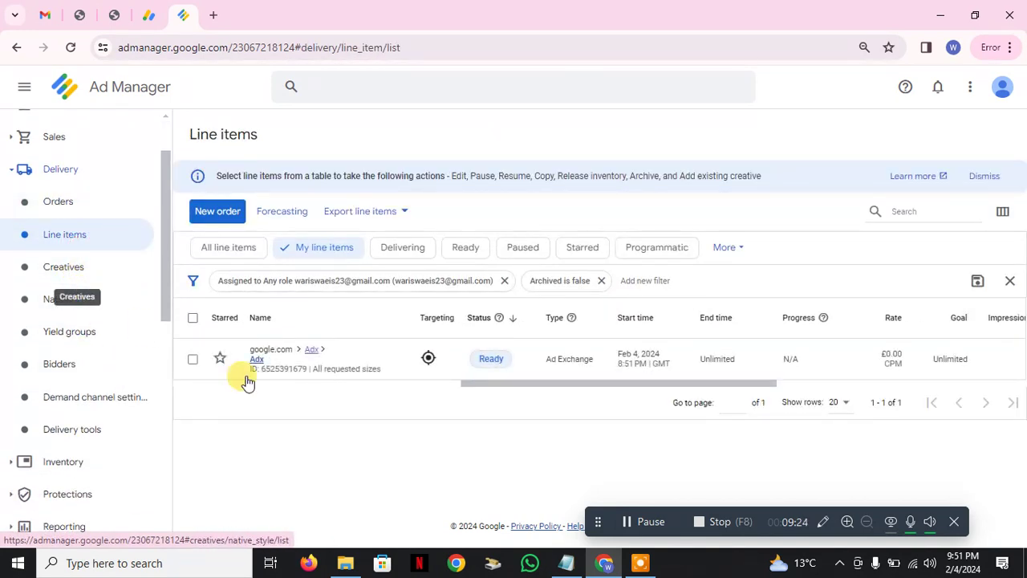
pyautogui.click(649, 522)
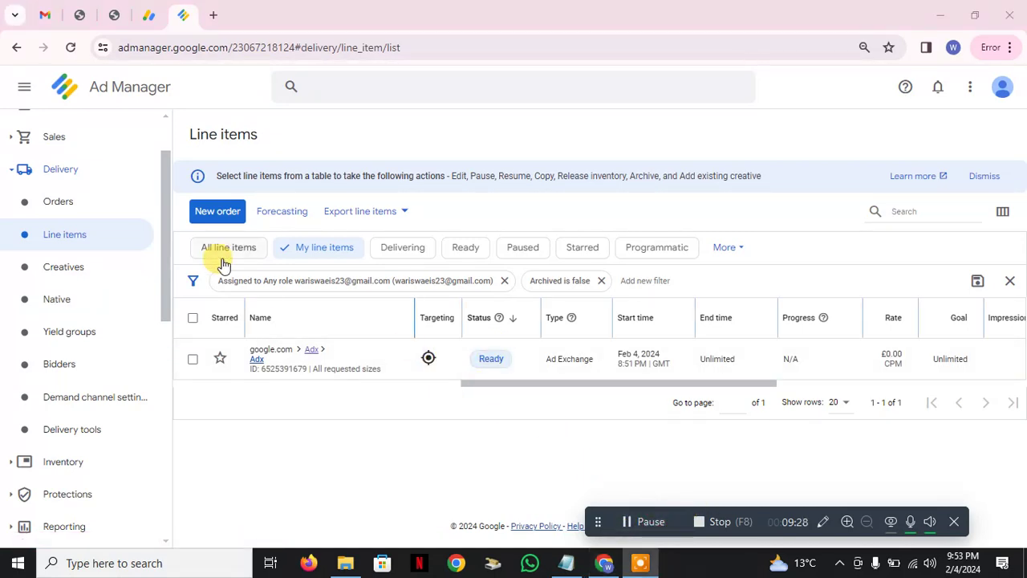
pyautogui.scroll(1, 51, 328)
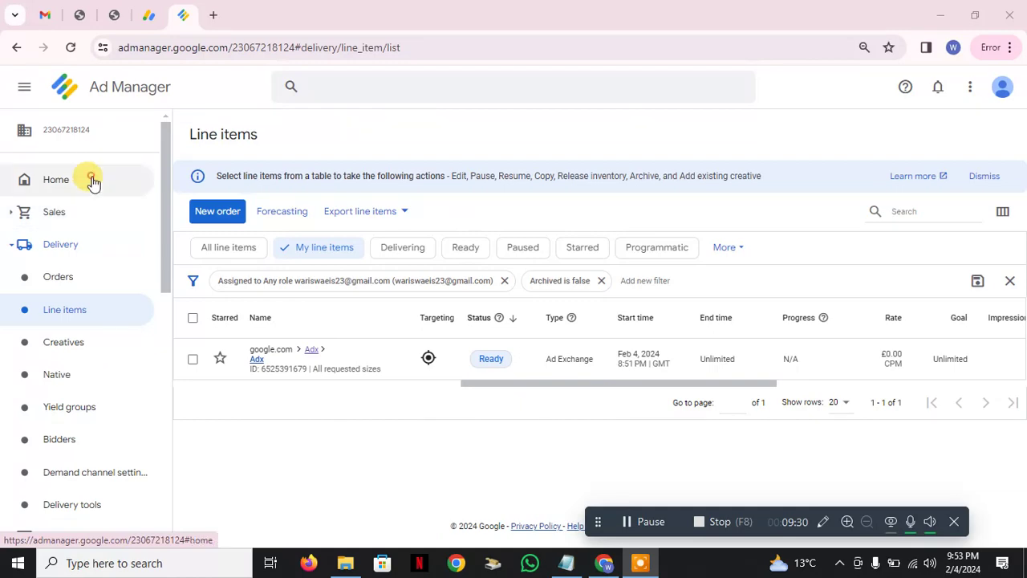
pyautogui.click(88, 179)
# Switch to the bomdn.com WordPress admin, view the live site's home page and its posts, and close it.
pyautogui.click(121, 17)
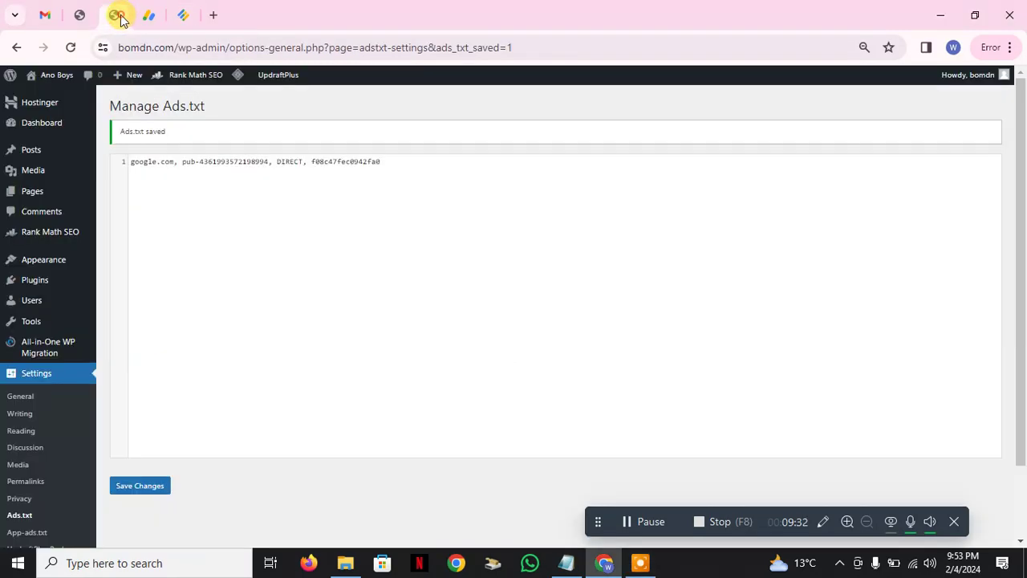
pyautogui.moveTo(148, 16); pyautogui.dragTo(78, 17)
pyautogui.click(142, 16)
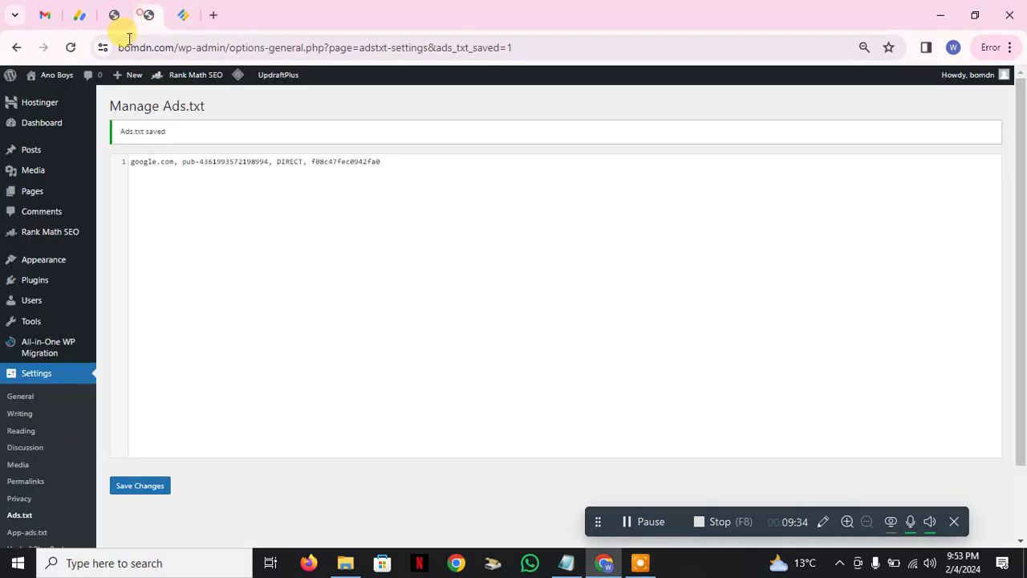
pyautogui.moveTo(55, 85)
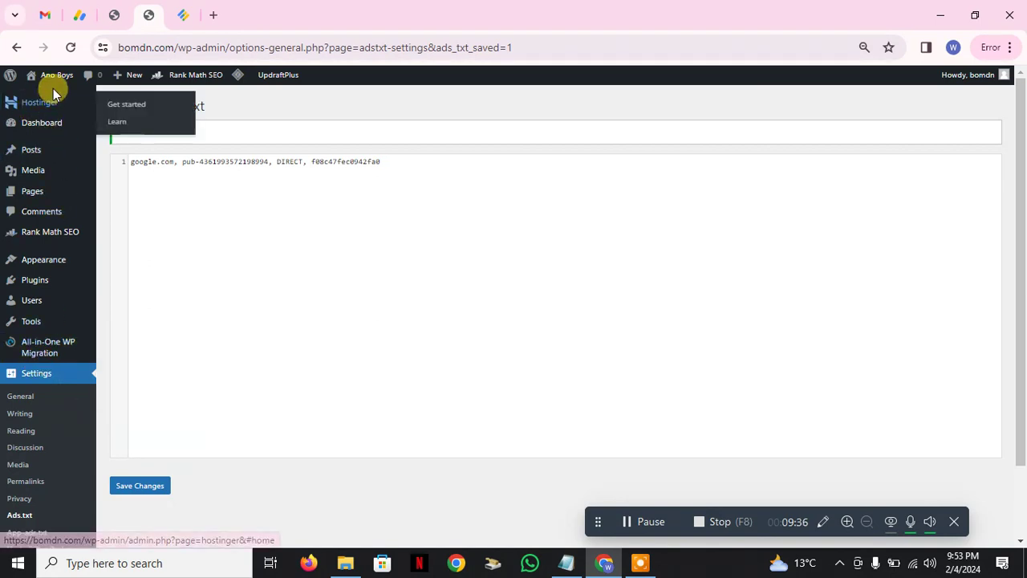
pyautogui.click(48, 96)
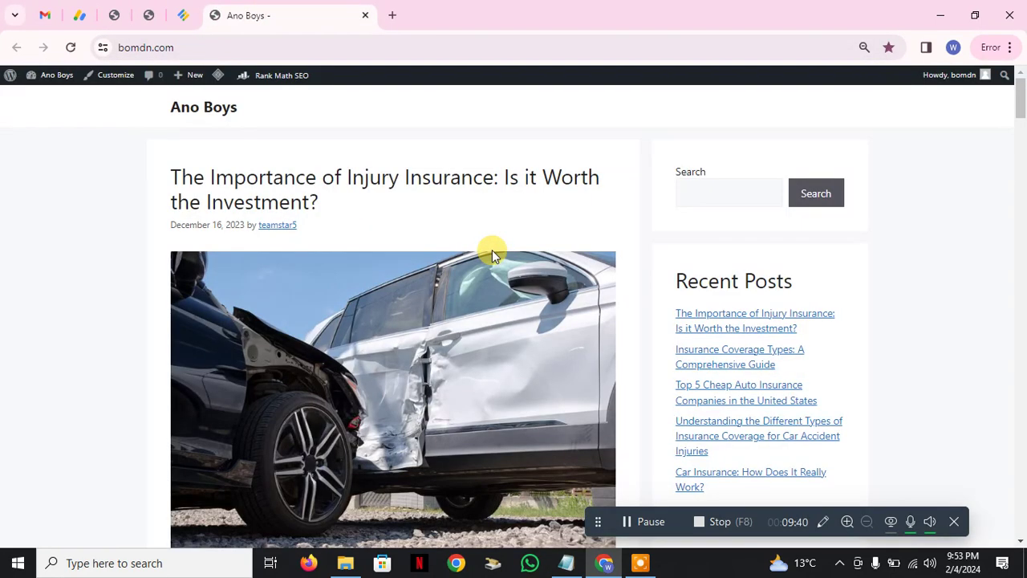
pyautogui.scroll(-15, 488, 259)
pyautogui.scroll(-12, 477, 351)
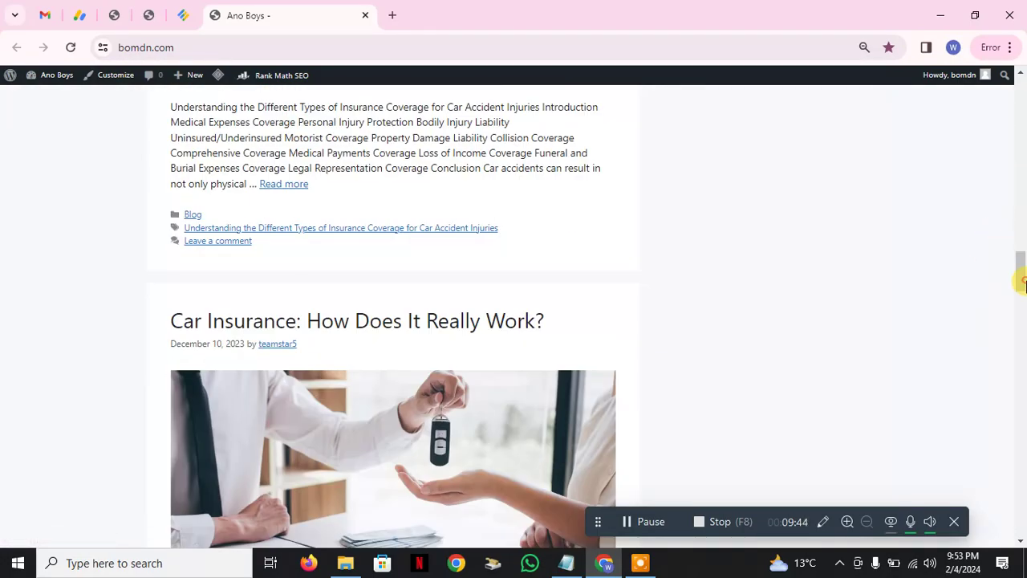
pyautogui.moveTo(1023, 281); pyautogui.dragTo(1021, 92)
pyautogui.click(147, 11)
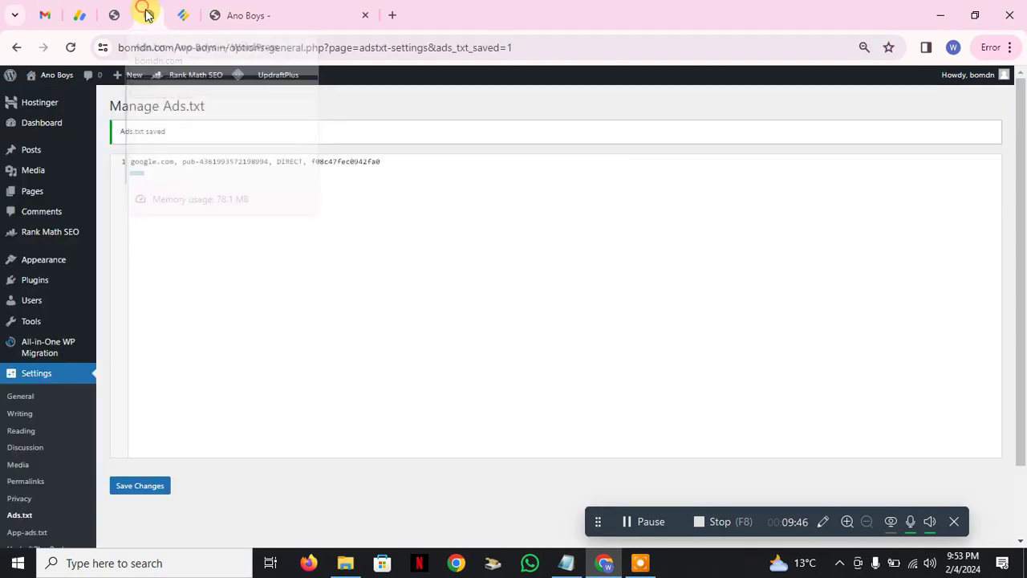
pyautogui.click(345, 10)
pyautogui.click(365, 14)
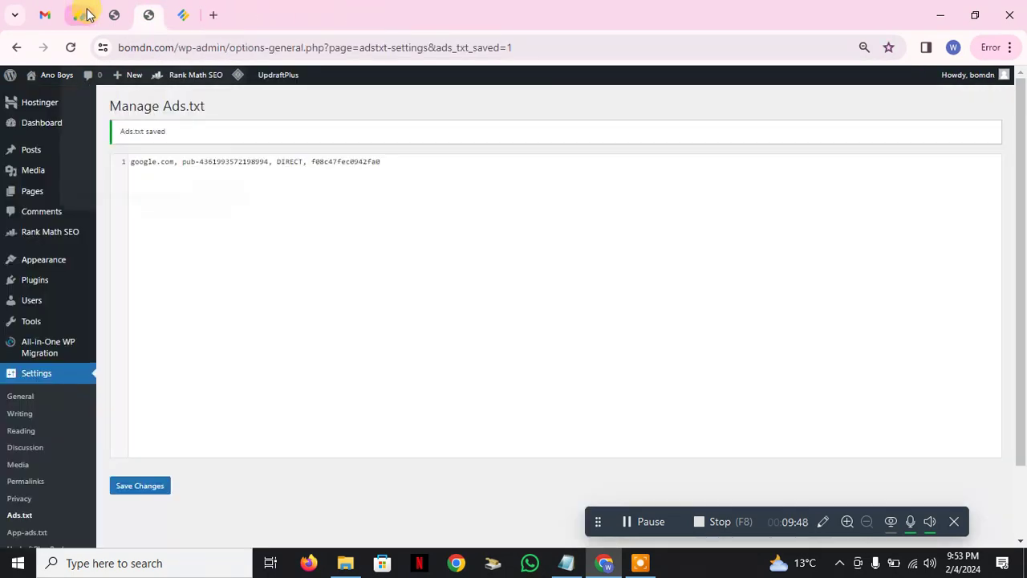
# Find the Ad Inserter plugin by searching for "ad inserter" among new WordPress plugins, then install and activate it.
pyautogui.moveTo(34, 286)
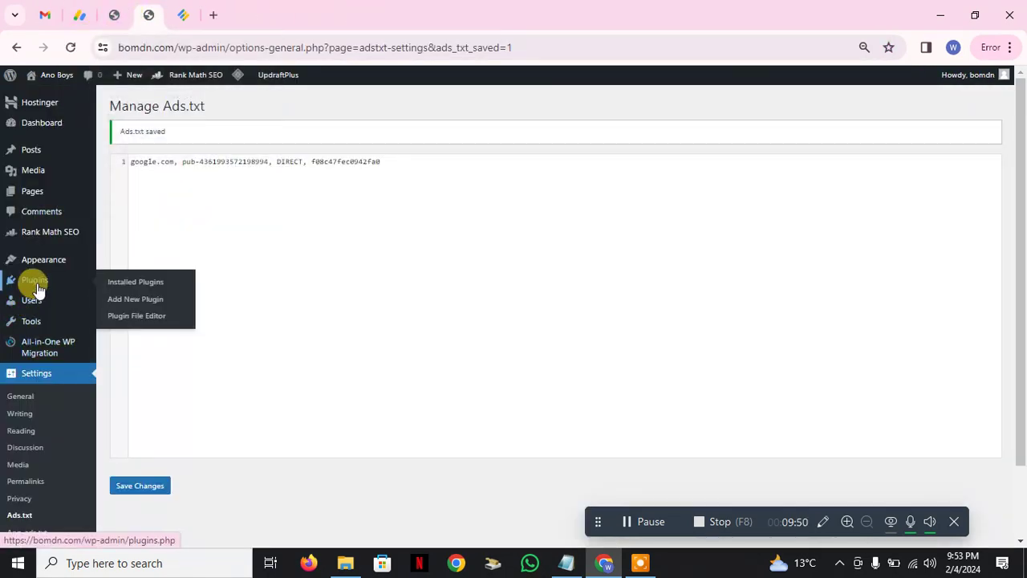
pyautogui.click(126, 300)
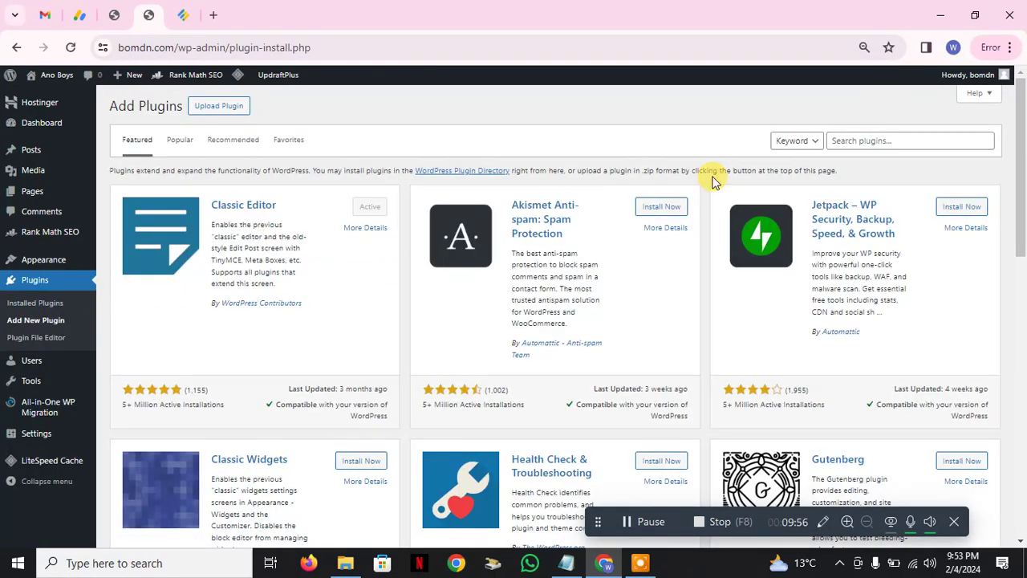
pyautogui.click(882, 138)
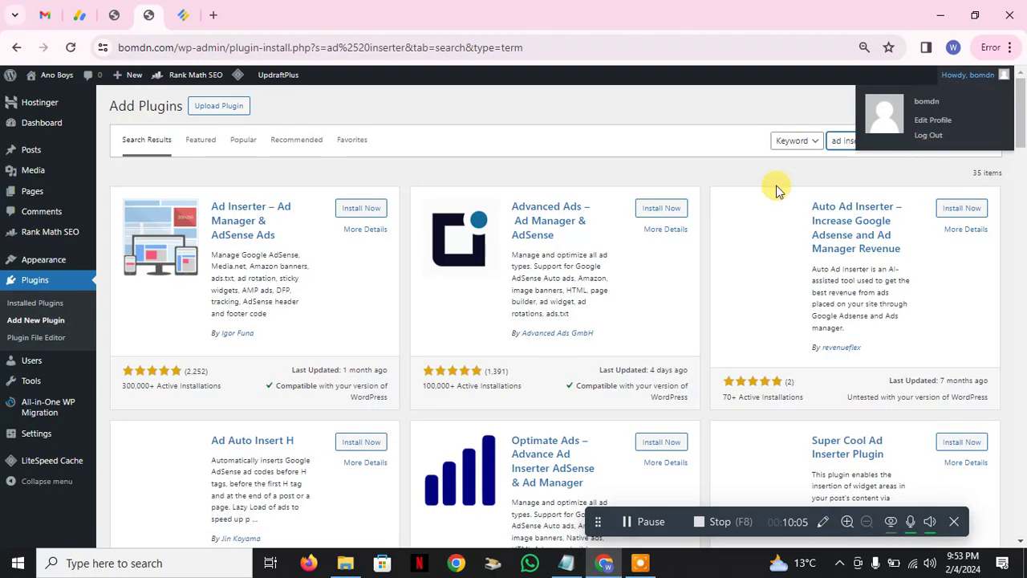
pyautogui.click(365, 208)
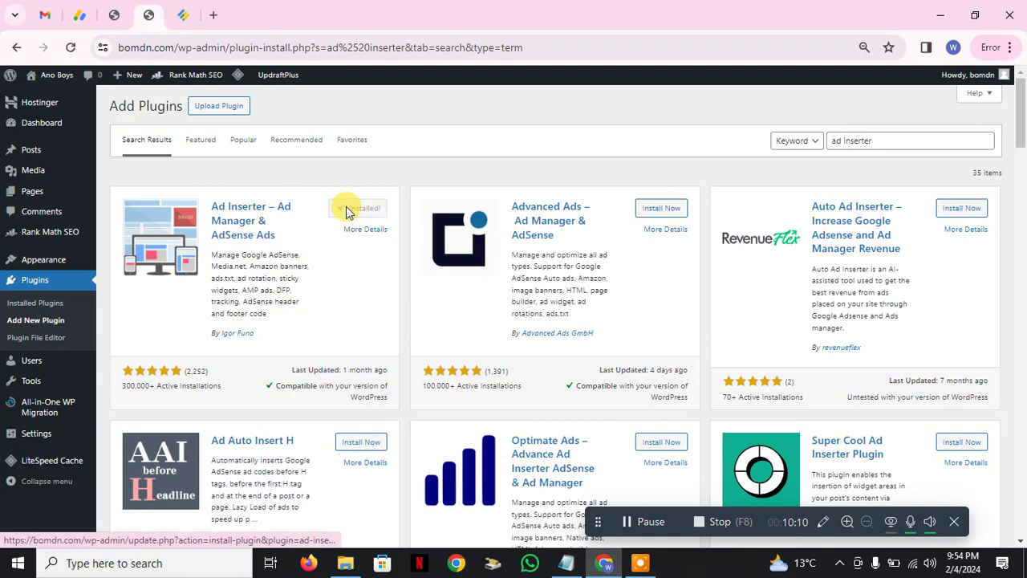
pyautogui.click(365, 209)
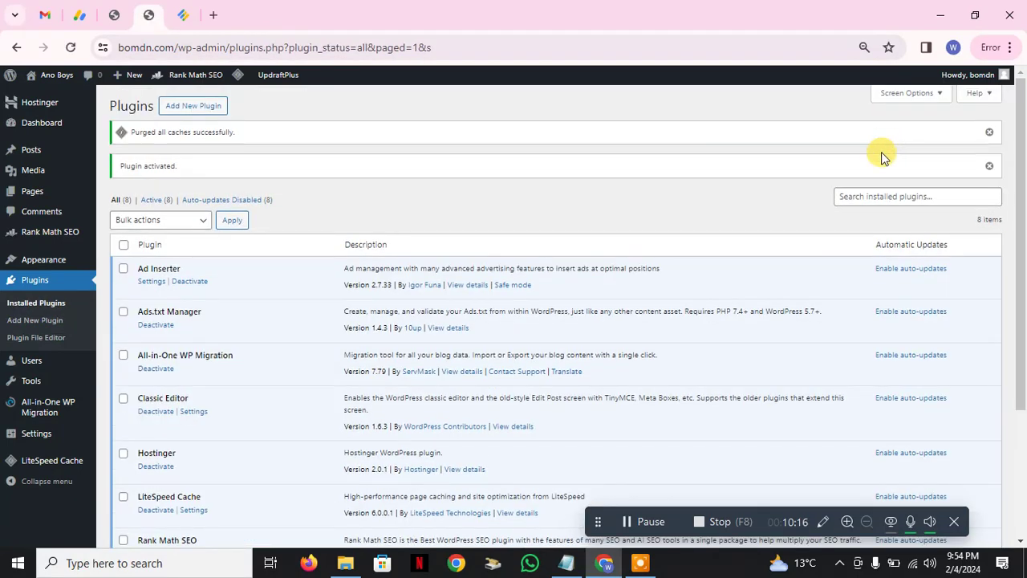
# Find the FlatPM ad manager plugin by searching for "Flat PM" among new plugins, then install and activate it.
pyautogui.click(876, 247)
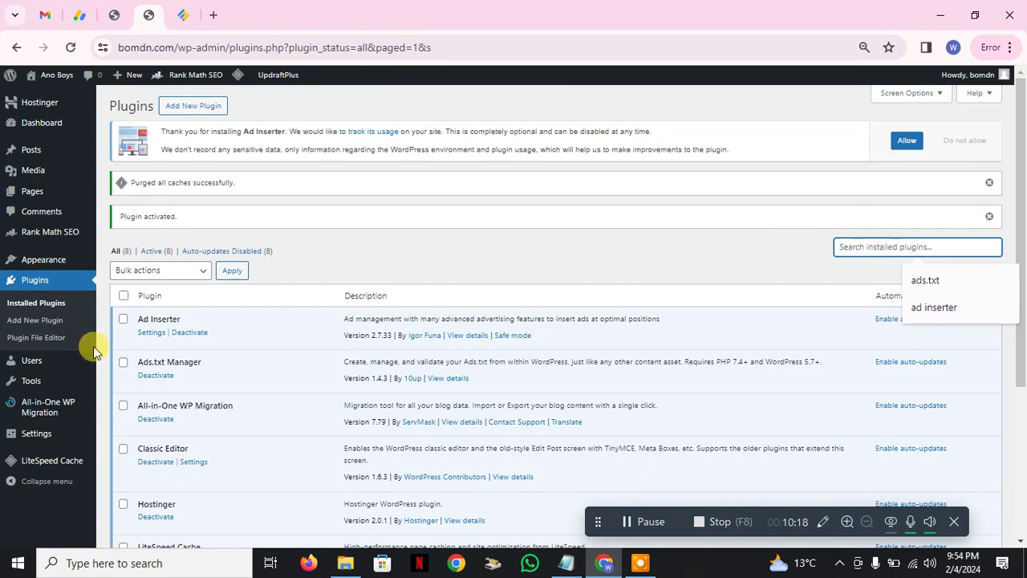
pyautogui.click(32, 319)
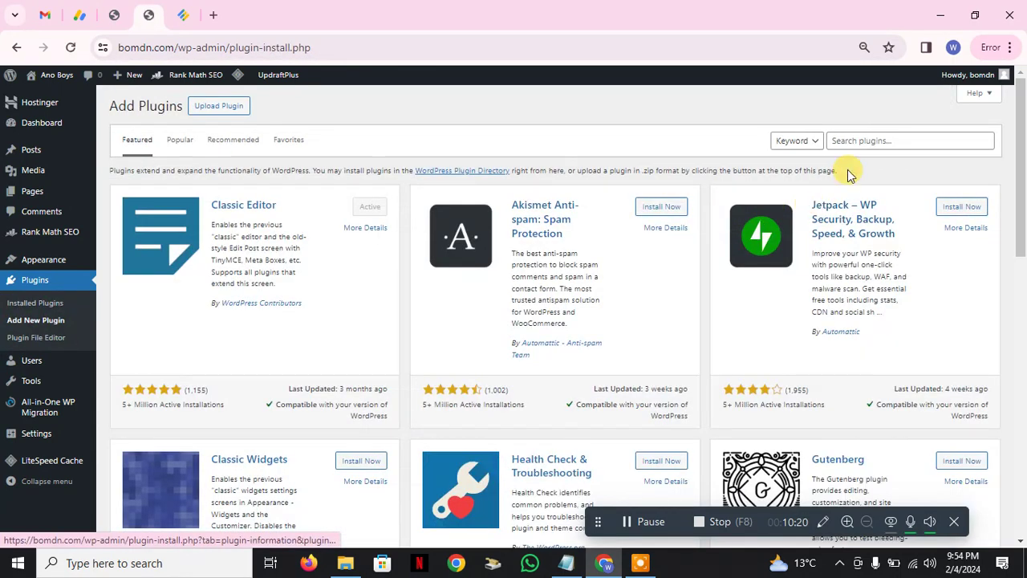
pyautogui.click(869, 140)
pyautogui.write('Flat PM')
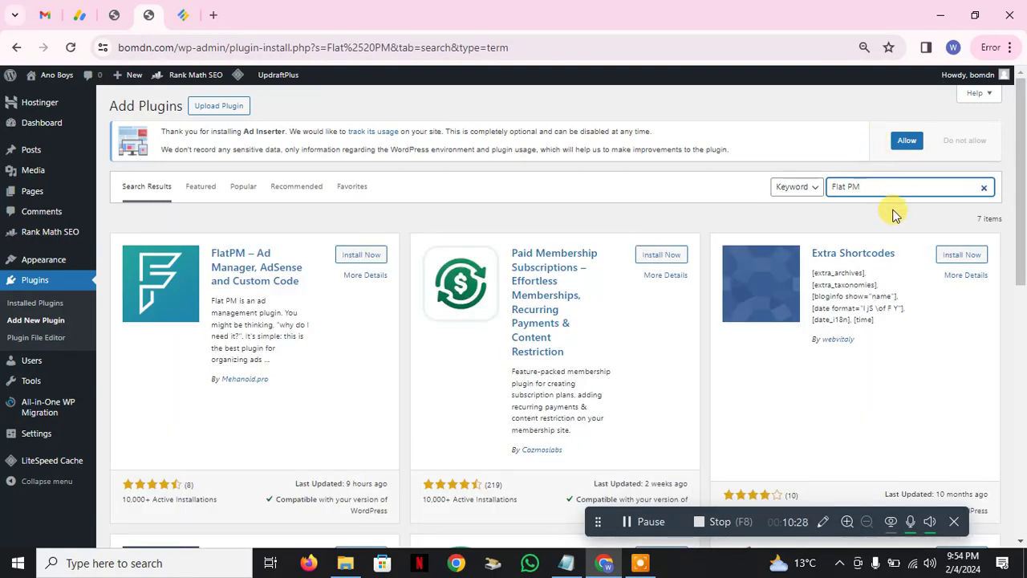
pyautogui.click(362, 255)
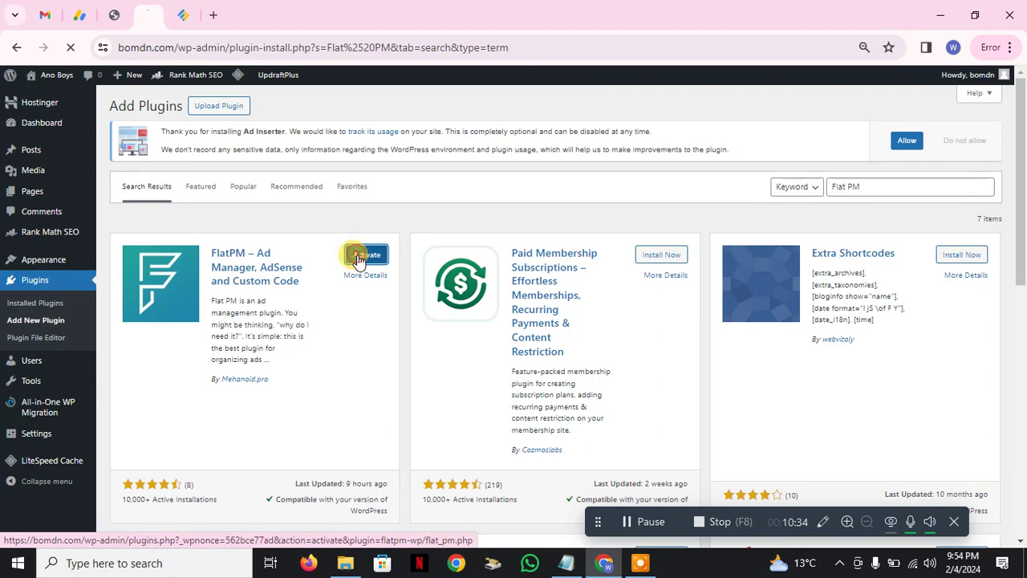
pyautogui.click(370, 256)
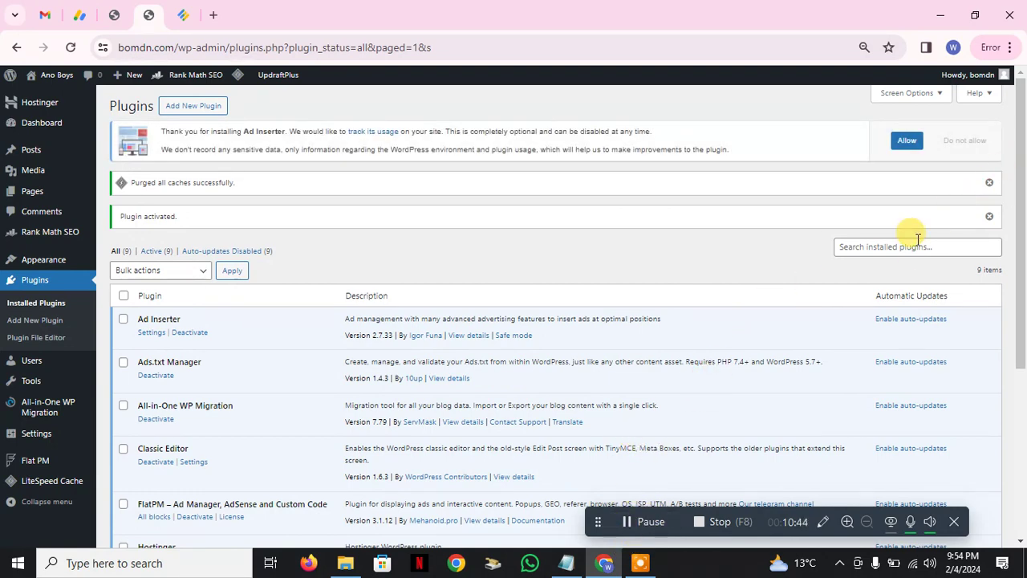
# Find the WPCode plugin by searching for "wp code" among new WordPress plugins, then install and activate it.
pyautogui.click(185, 106)
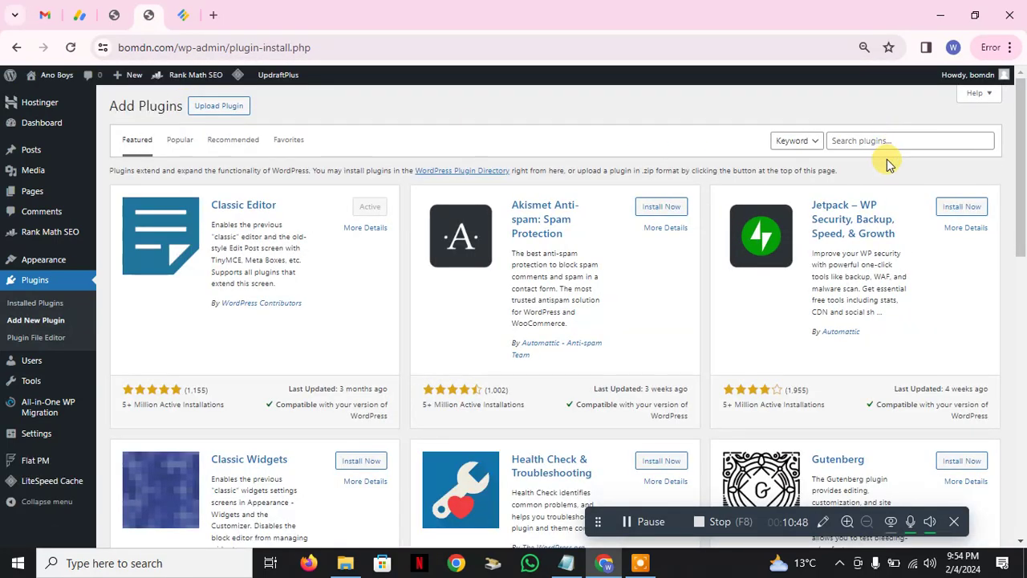
pyautogui.click(875, 141)
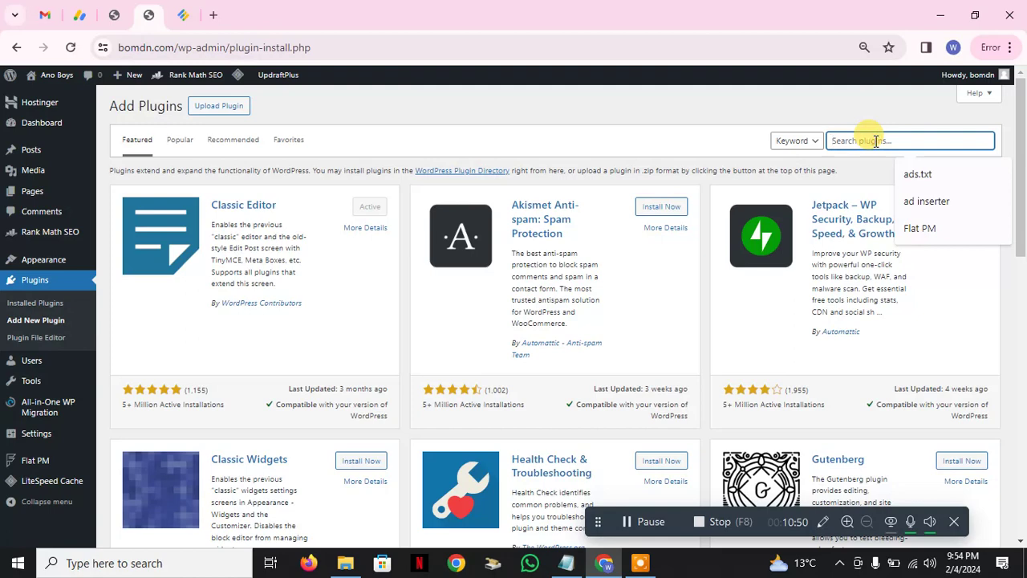
pyautogui.write('wp code')
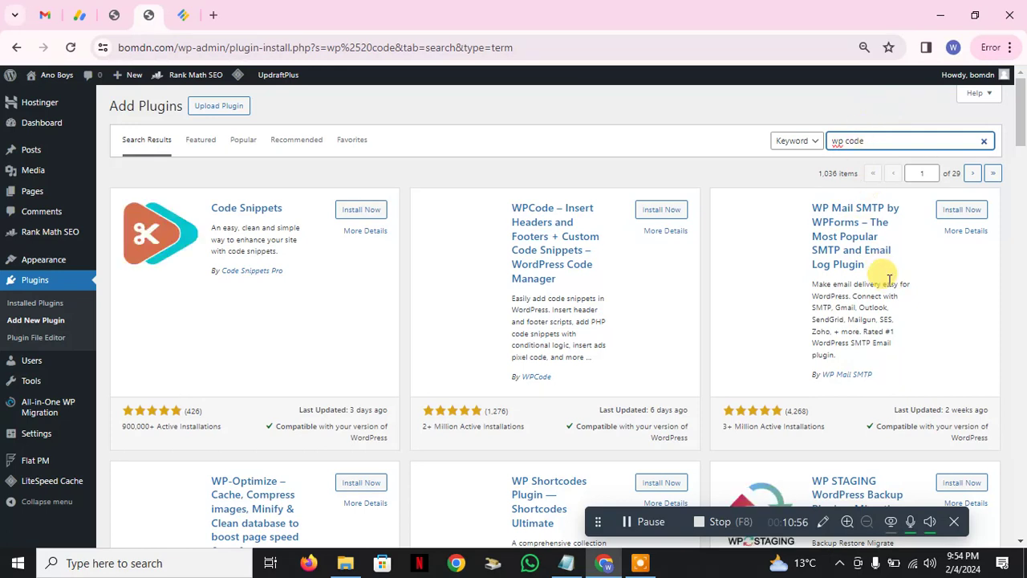
pyautogui.click(664, 210)
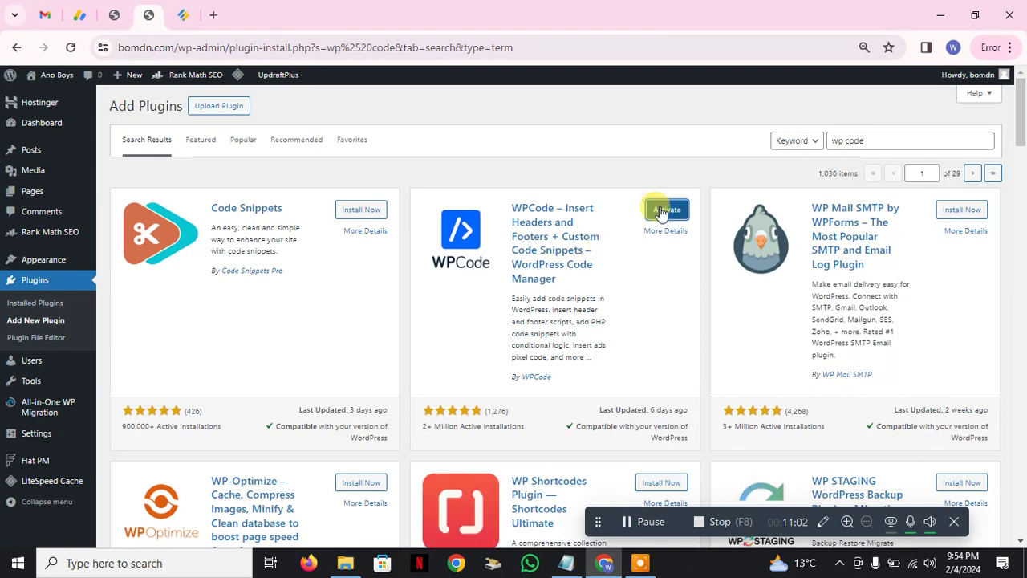
pyautogui.click(665, 211)
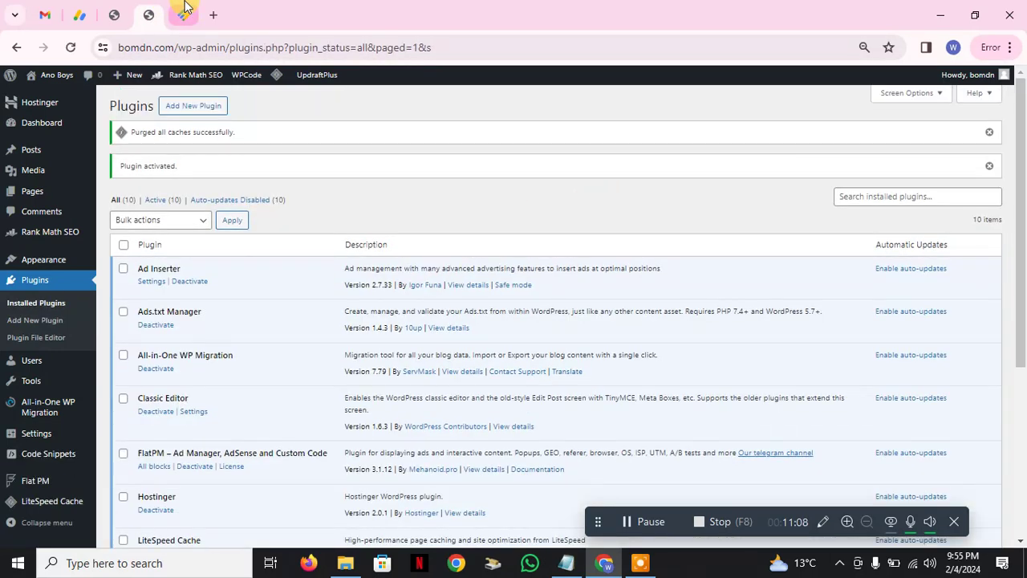
# Switch to Google Ad Manager, start creating an ads.txt file in ads.txt management, and copy its generated google.com line.
pyautogui.click(184, 13)
pyautogui.scroll(-5, 39, 266)
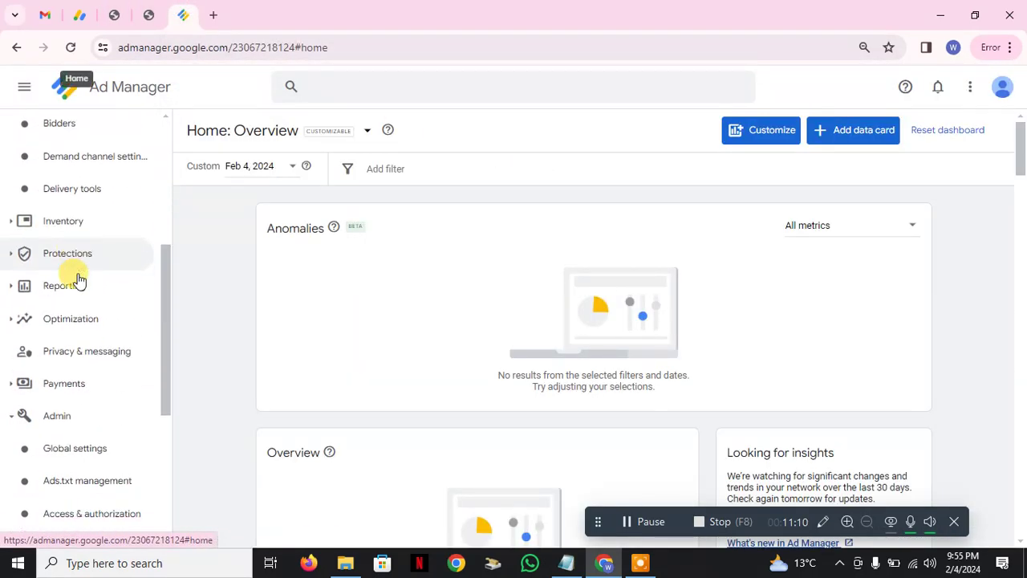
pyautogui.scroll(-4, 80, 281)
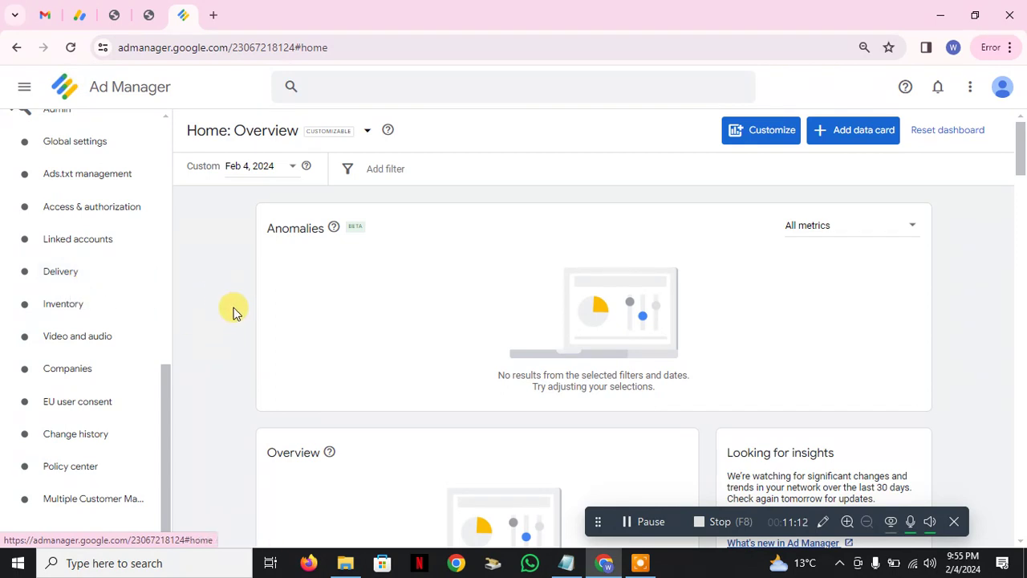
pyautogui.click(106, 174)
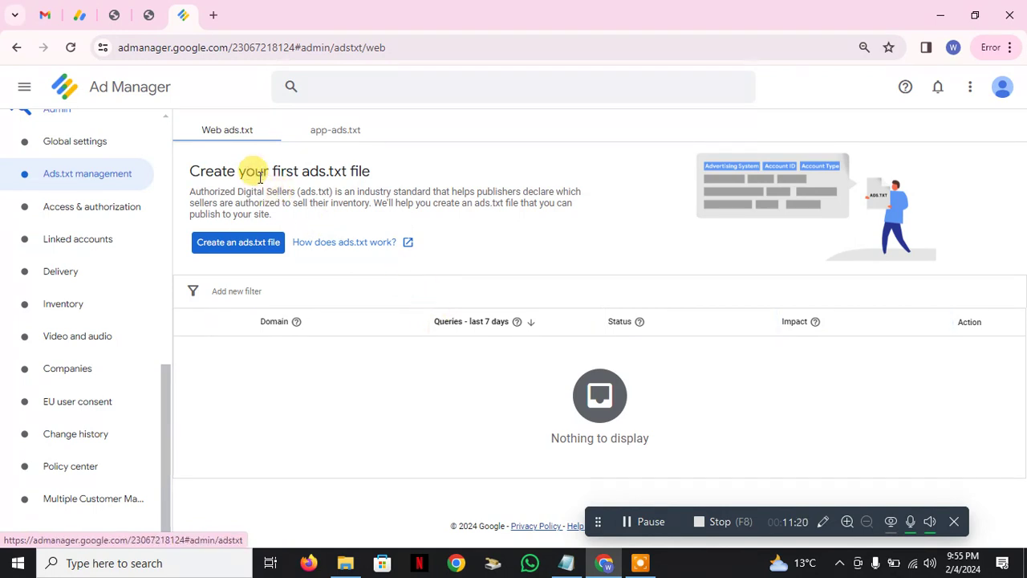
pyautogui.click(255, 240)
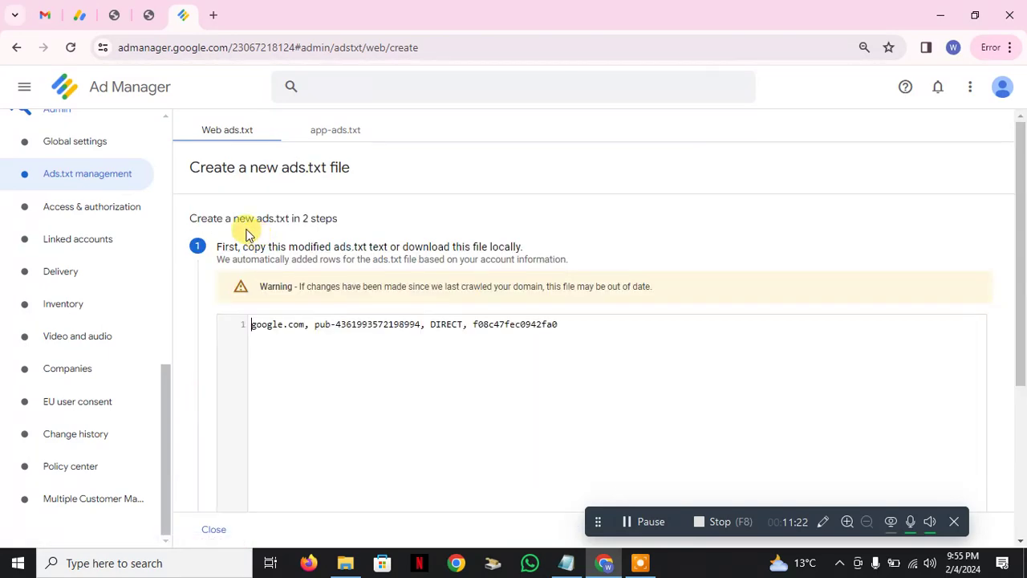
pyautogui.tripleClick(351, 249)
pyautogui.hotkey('ctrl', 'c')
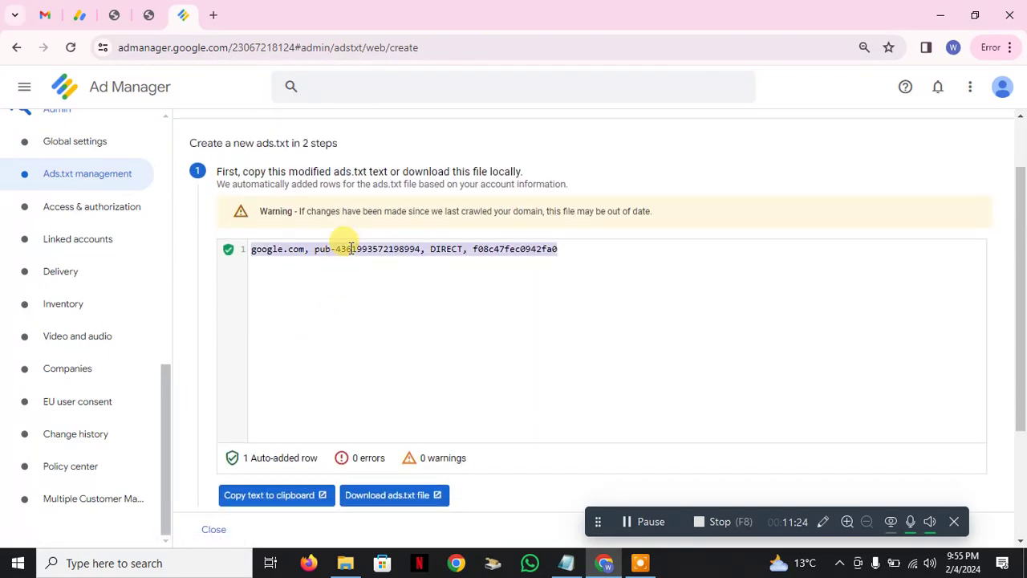
# In the bomdn.com WordPress admin, paste the copied ads.txt line into Ad Inserter's ads.txt editor and save it.
pyautogui.click(114, 16)
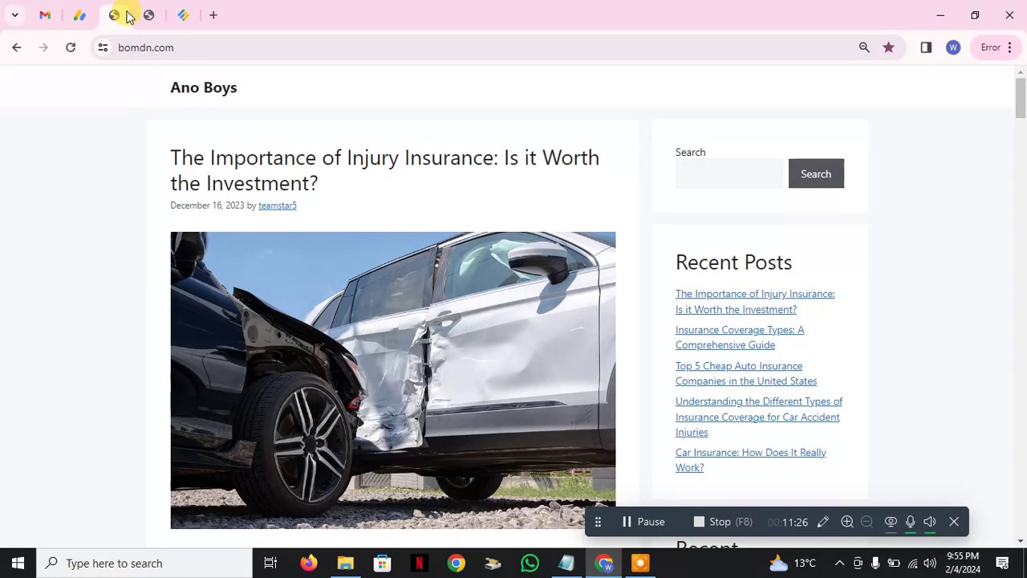
pyautogui.click(148, 15)
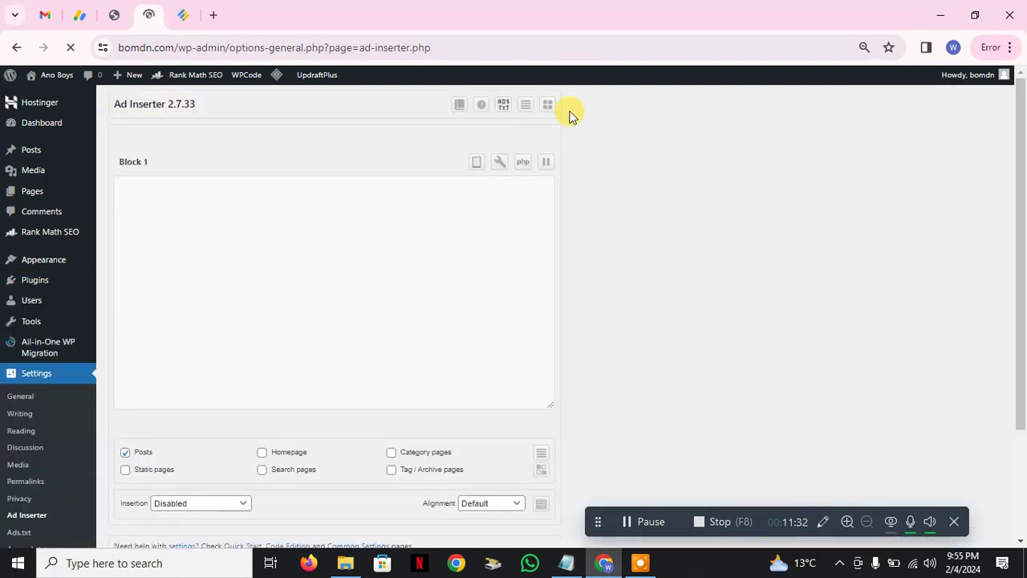
pyautogui.click(506, 106)
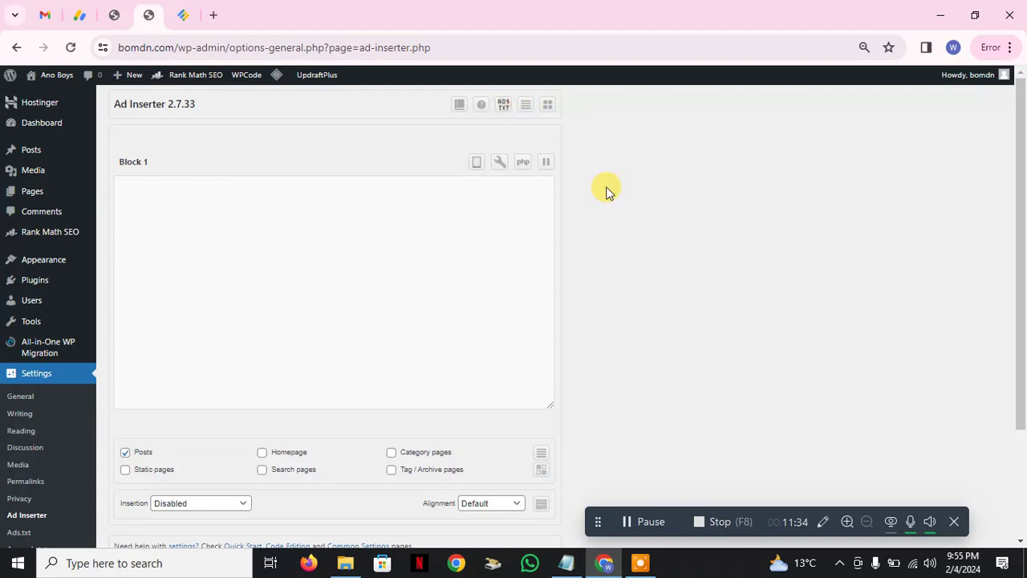
pyautogui.scroll(-3, 609, 219)
pyautogui.click(297, 286)
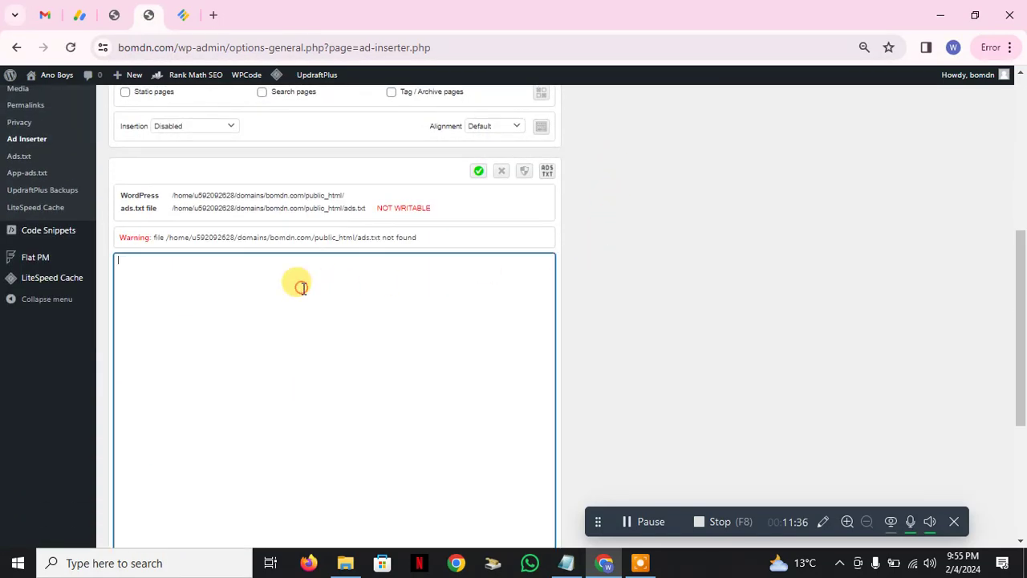
pyautogui.hotkey('ctrl', 'v')
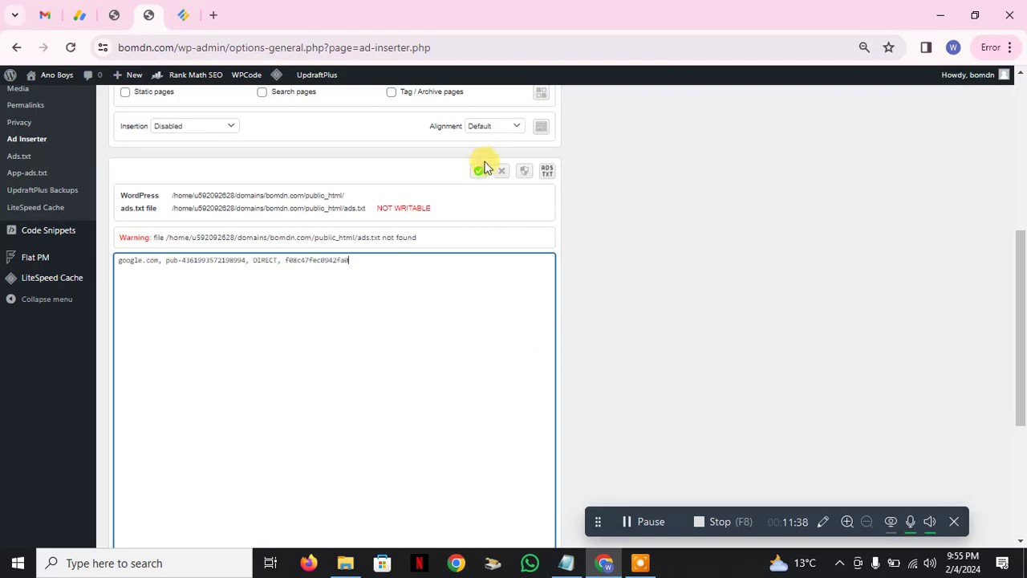
pyautogui.click(478, 171)
pyautogui.scroll(5, 807, 319)
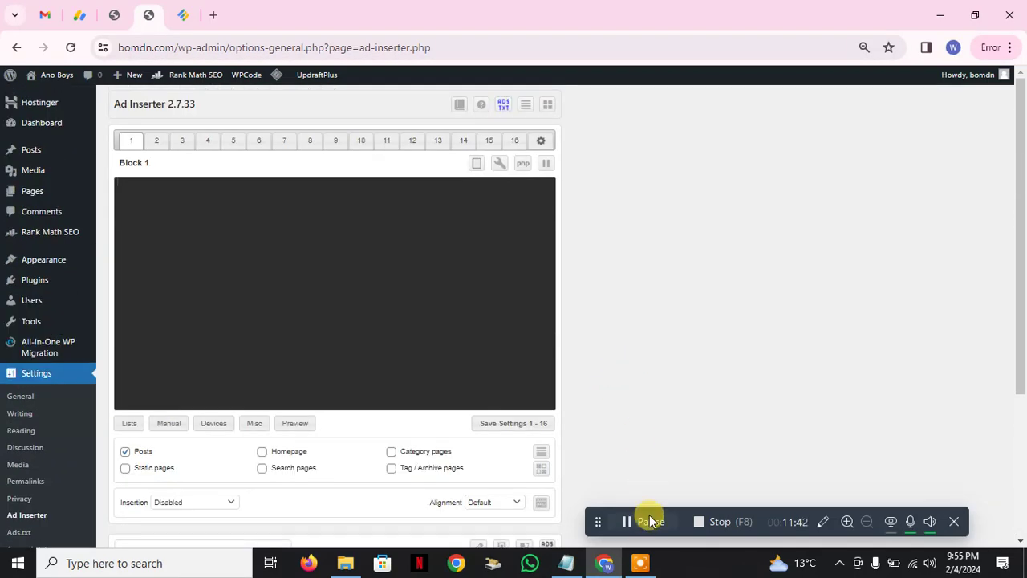
pyautogui.click(652, 522)
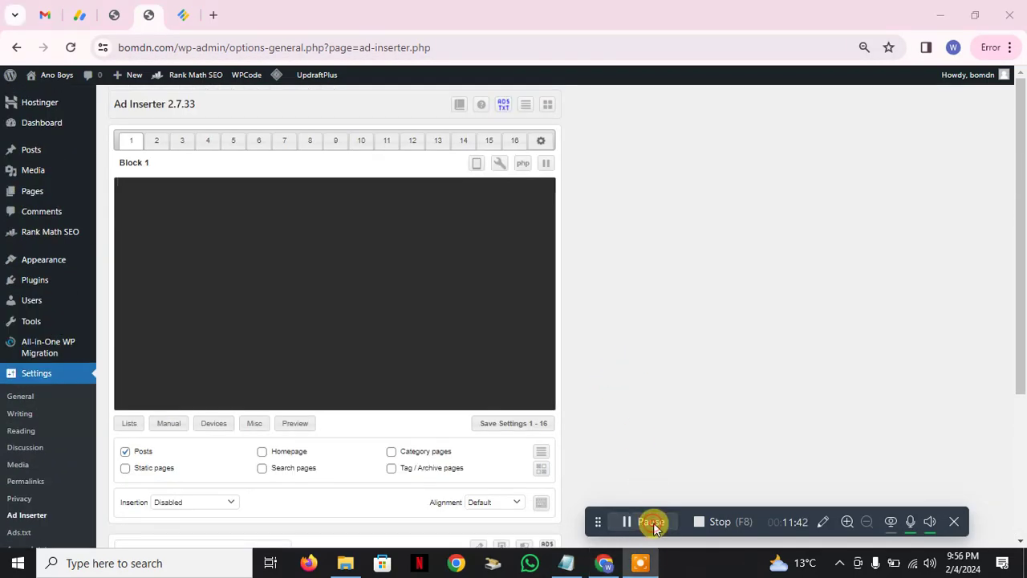
# Switch back to Google Ad Manager and open the inventory's list of ad units.
pyautogui.click(183, 14)
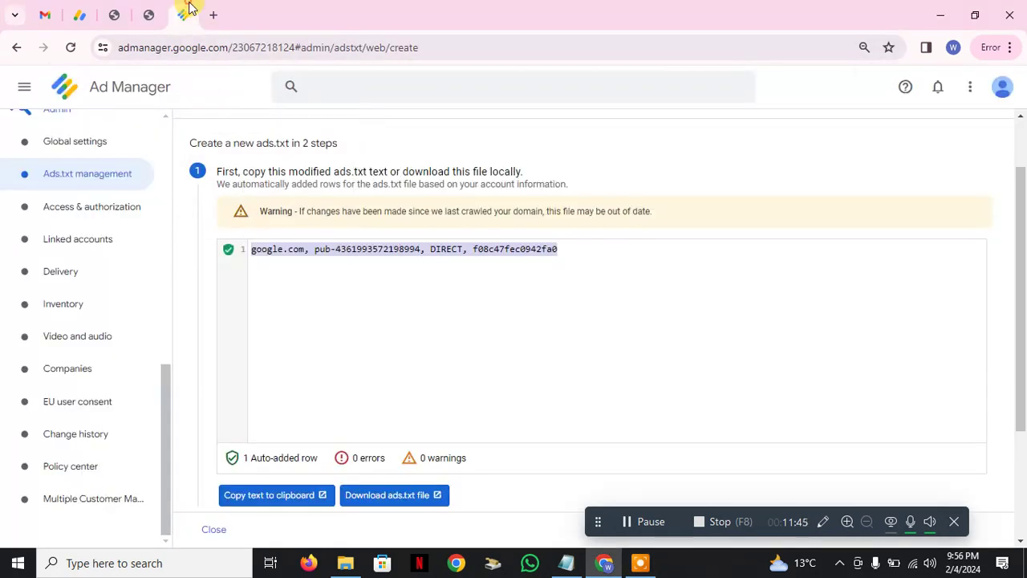
pyautogui.scroll(10, 75, 280)
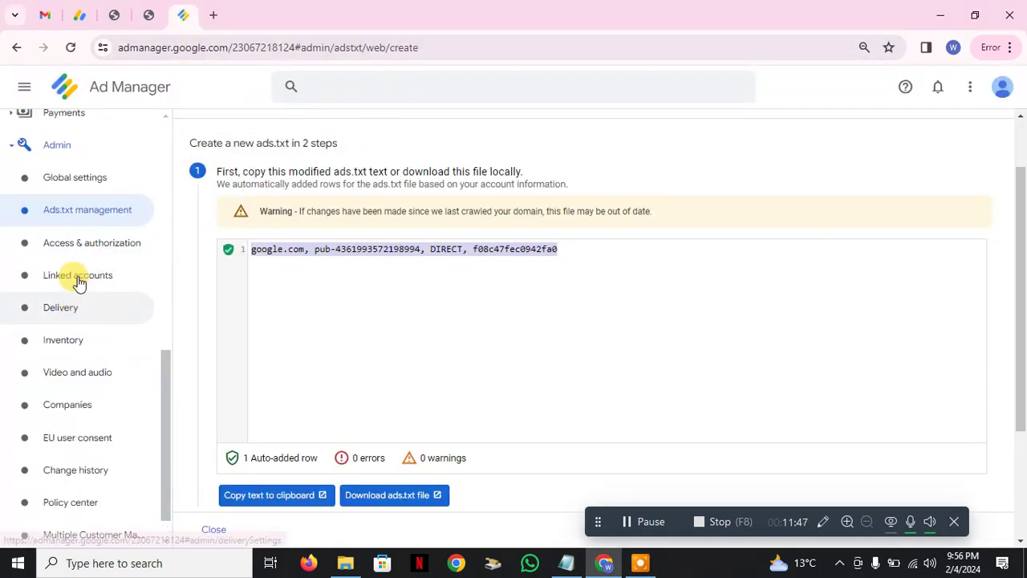
pyautogui.scroll(-4, 65, 289)
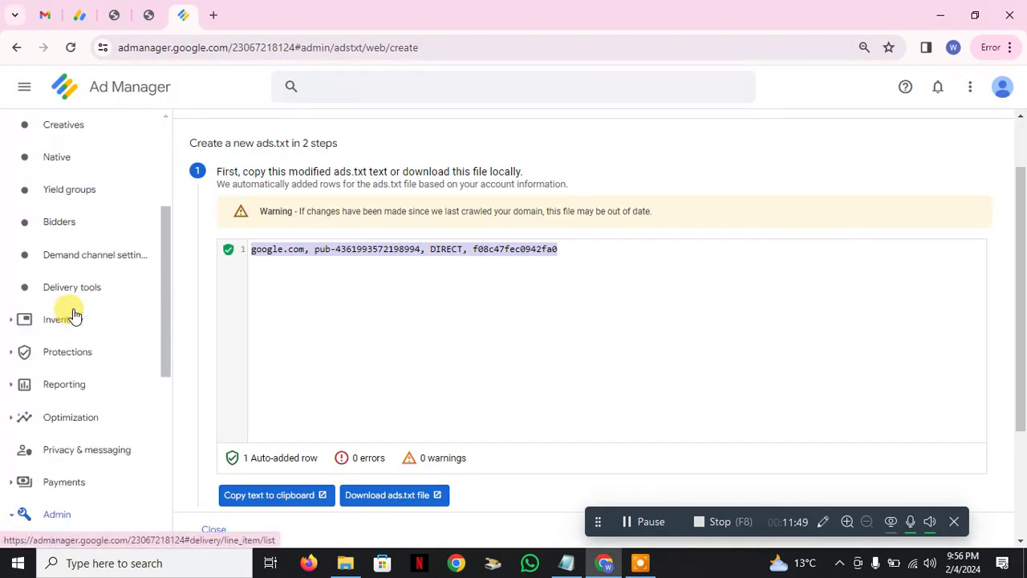
pyautogui.click(73, 235)
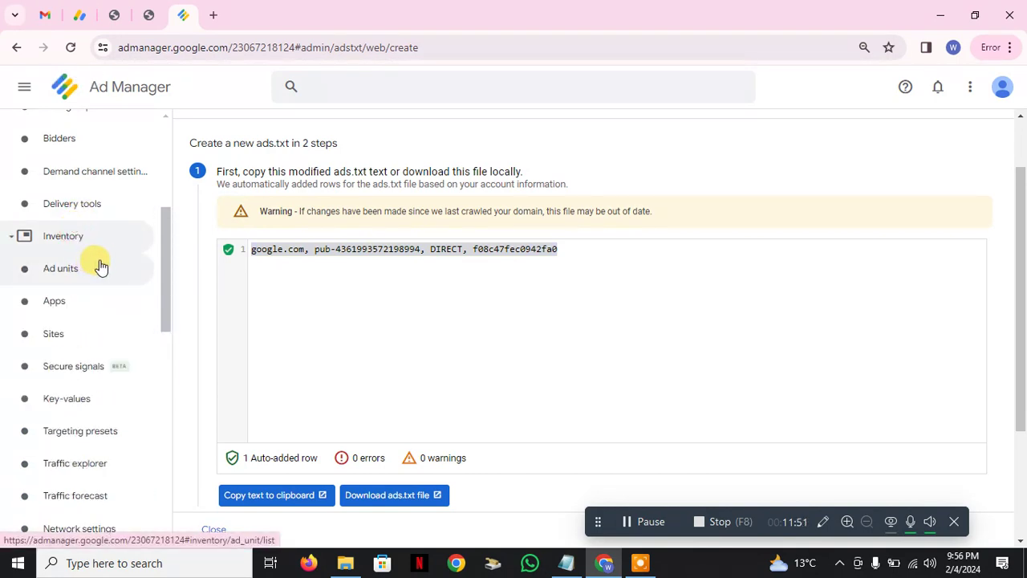
pyautogui.click(90, 278)
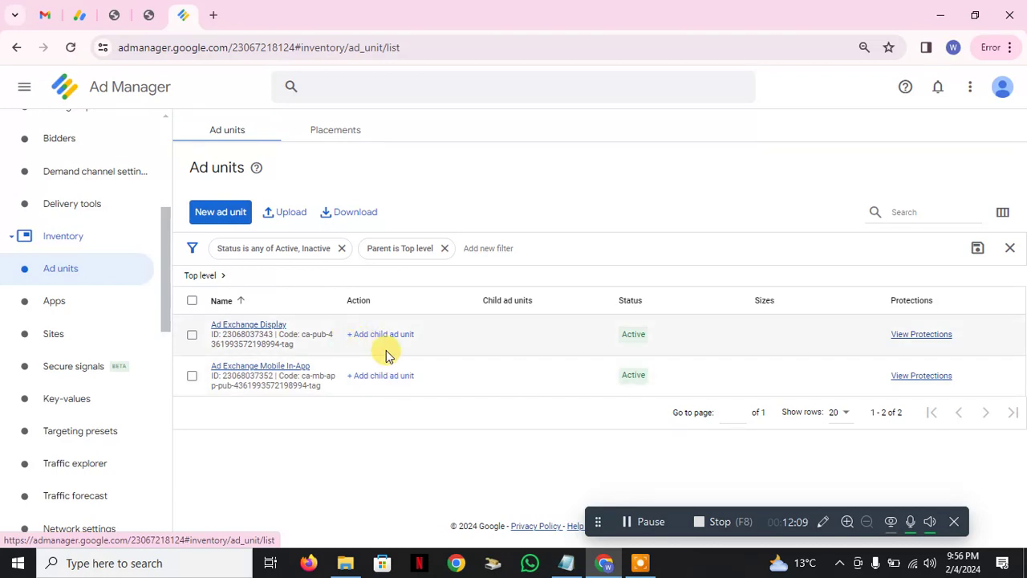
pyautogui.moveTo(424, 338); pyautogui.dragTo(352, 342)
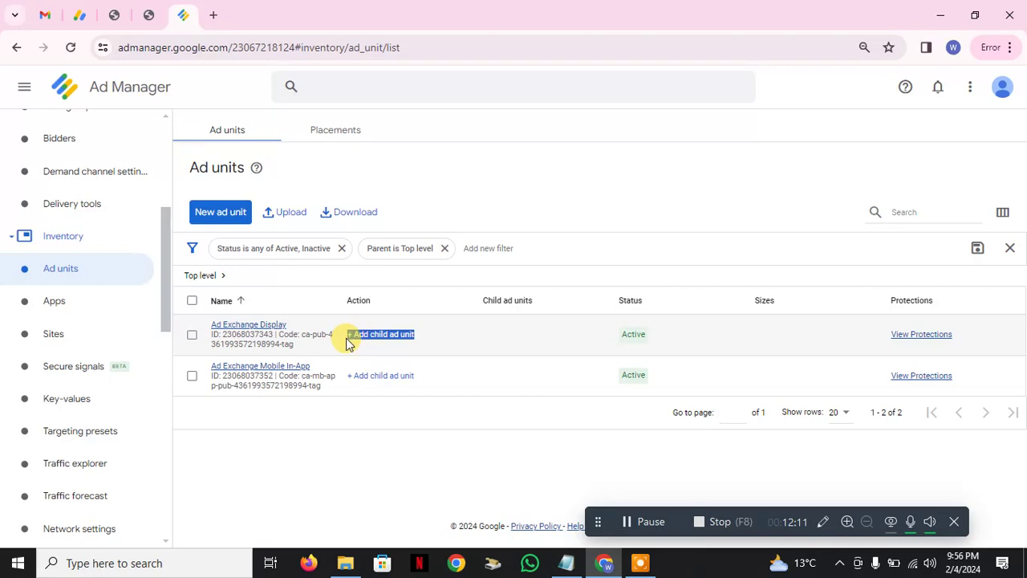
pyautogui.click(348, 338)
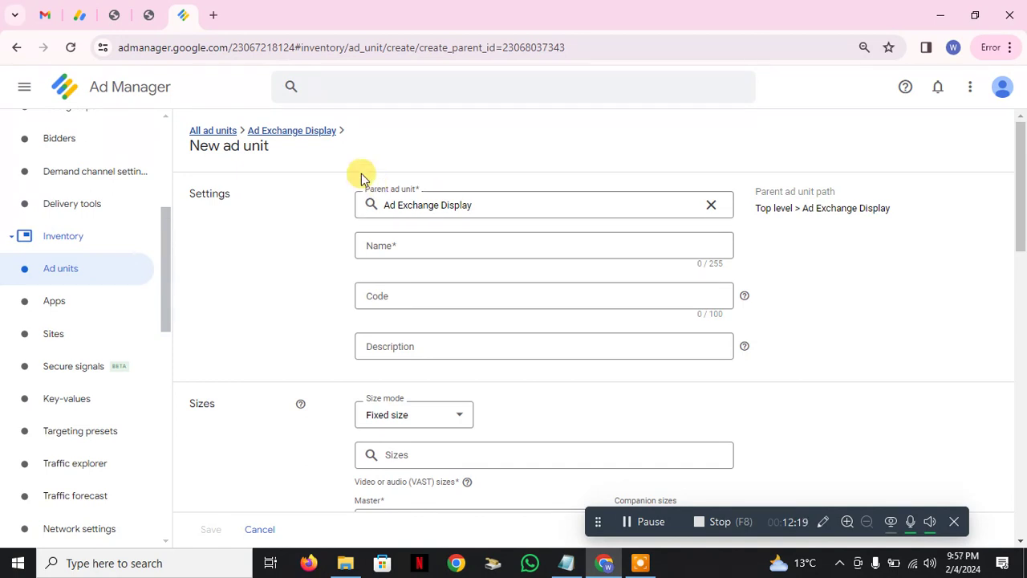
pyautogui.click(215, 131)
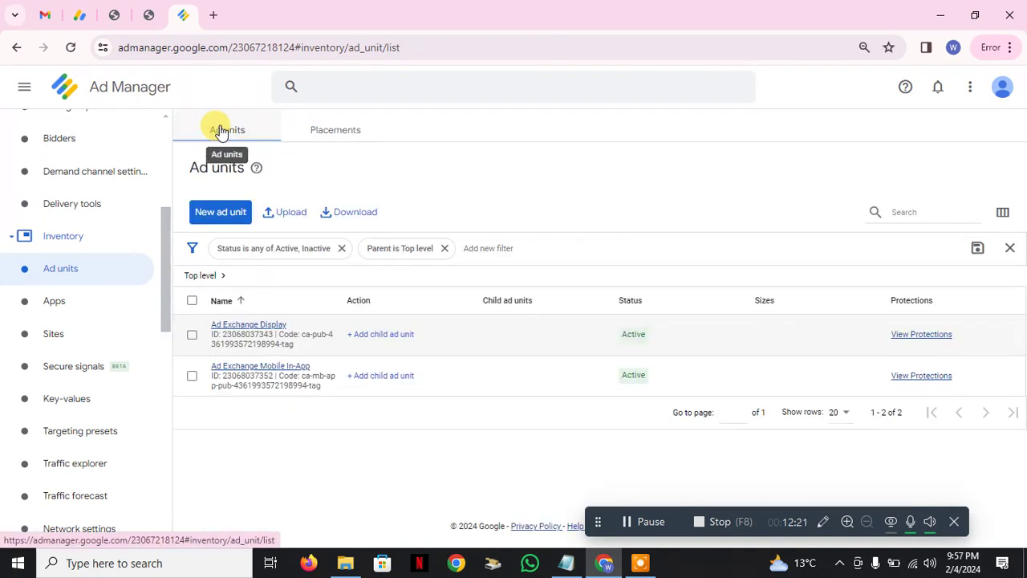
# Start a new top-level ad unit and name it bomdn_Ad, copying the site name from the WordPress admin's address.
pyautogui.click(220, 218)
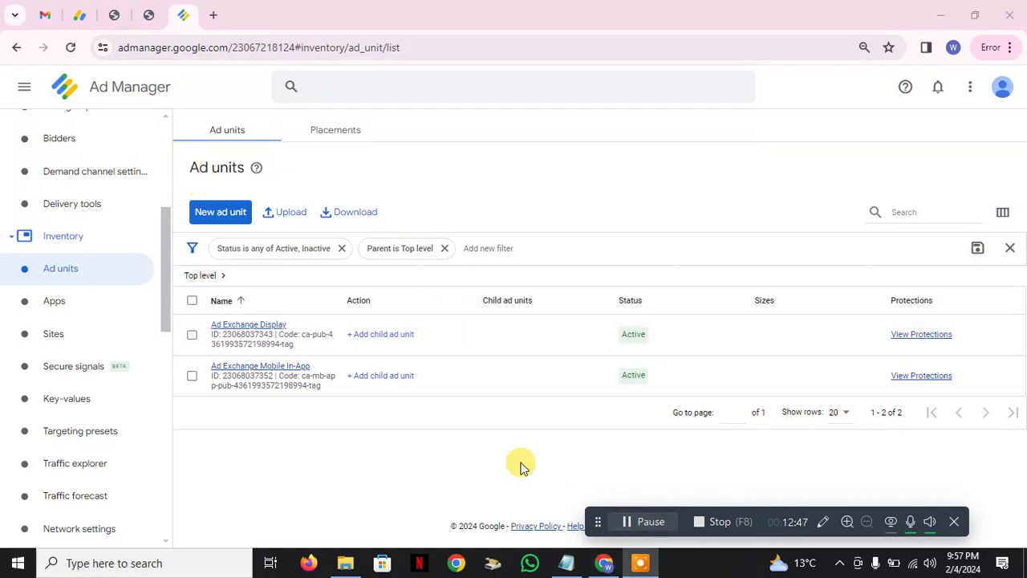
pyautogui.click(224, 211)
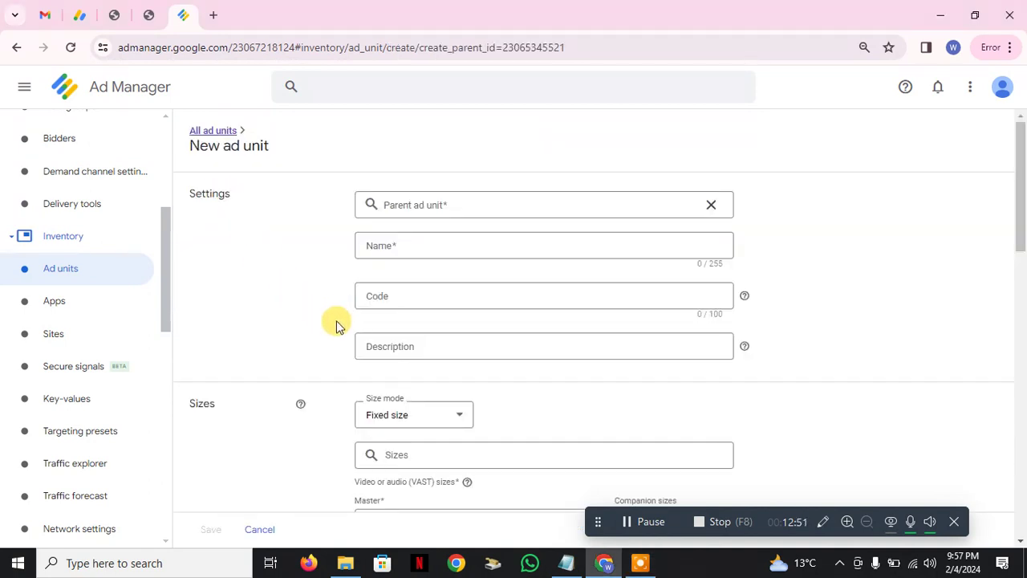
pyautogui.click(149, 14)
pyautogui.click(148, 48)
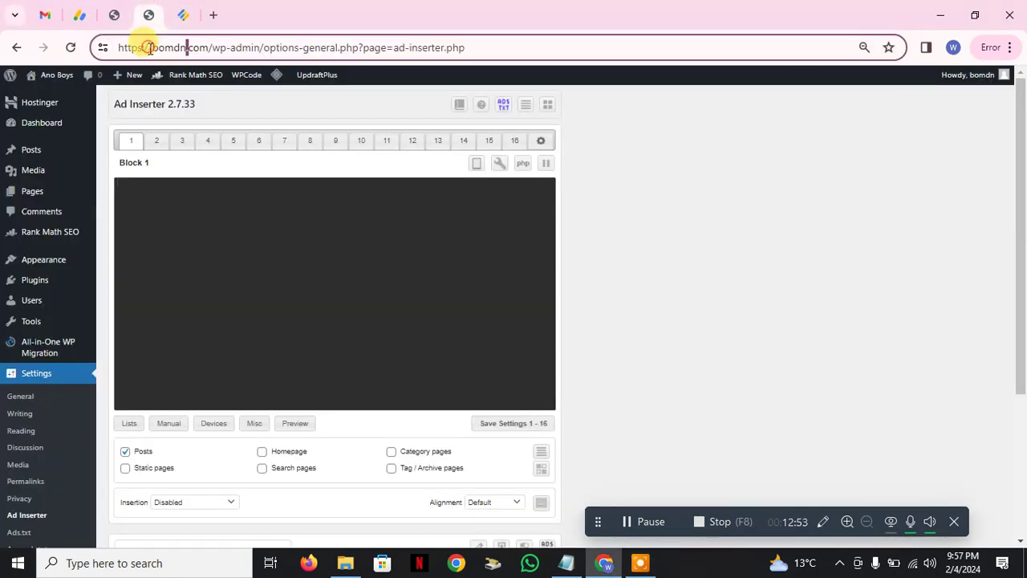
pyautogui.doubleClick(164, 47)
pyautogui.hotkey('ctrl', 'c')
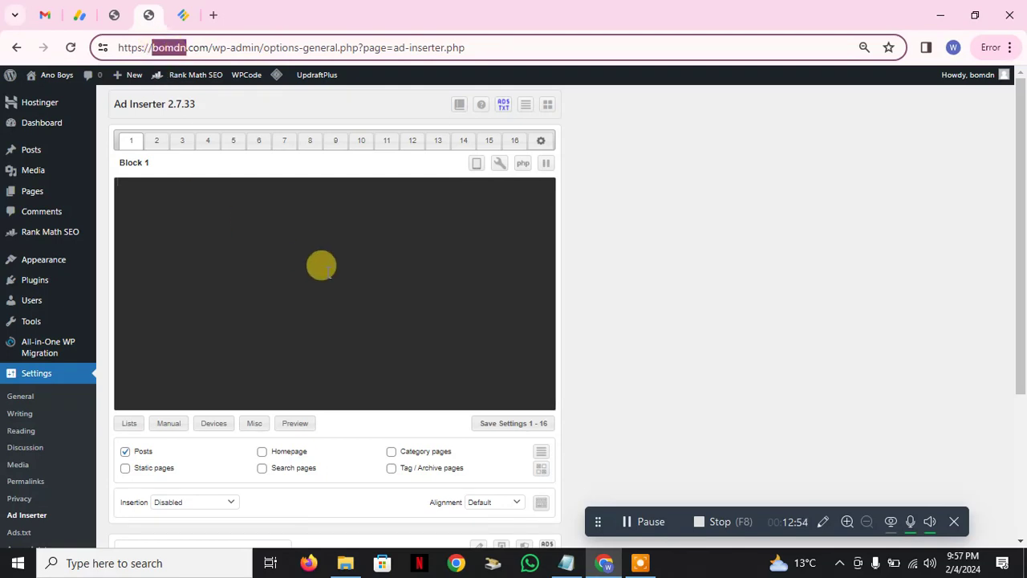
pyautogui.click(183, 14)
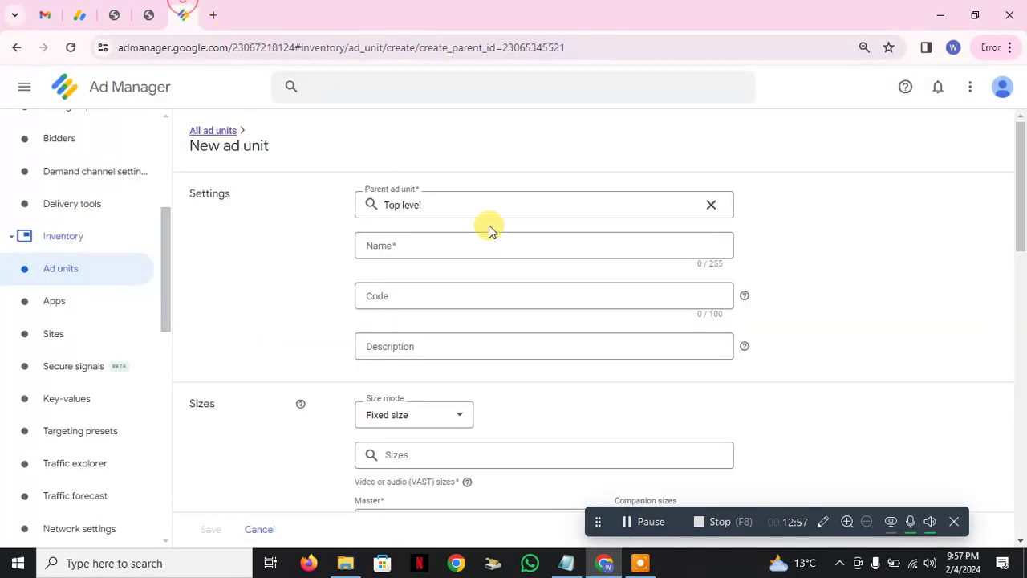
pyautogui.click(420, 243)
pyautogui.hotkey('ctrl', 'v')
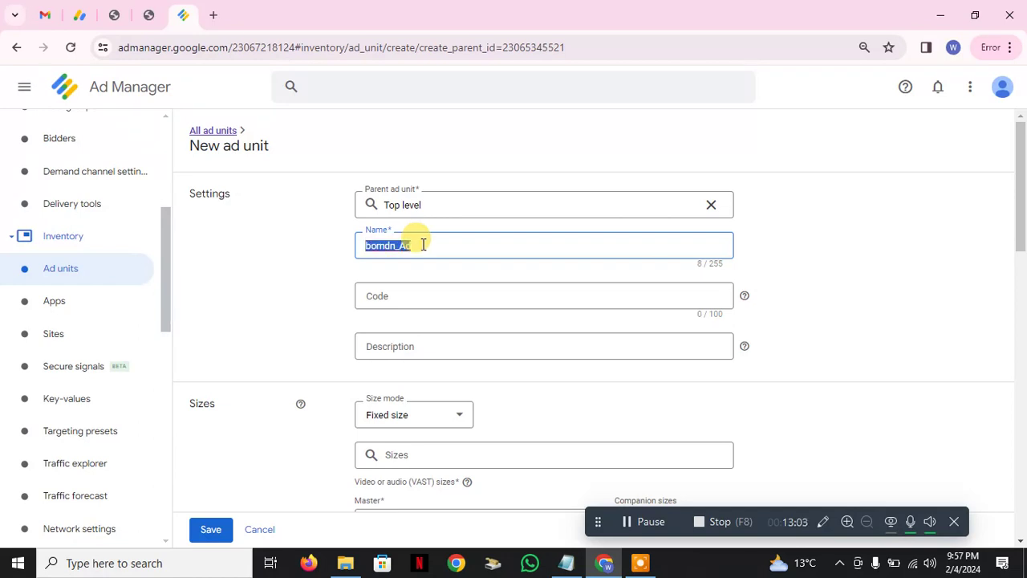
# Enter bomdn_Ad as both the code and the description of the new ad unit.
pyautogui.click(445, 299)
pyautogui.write('bomdn_Ad')
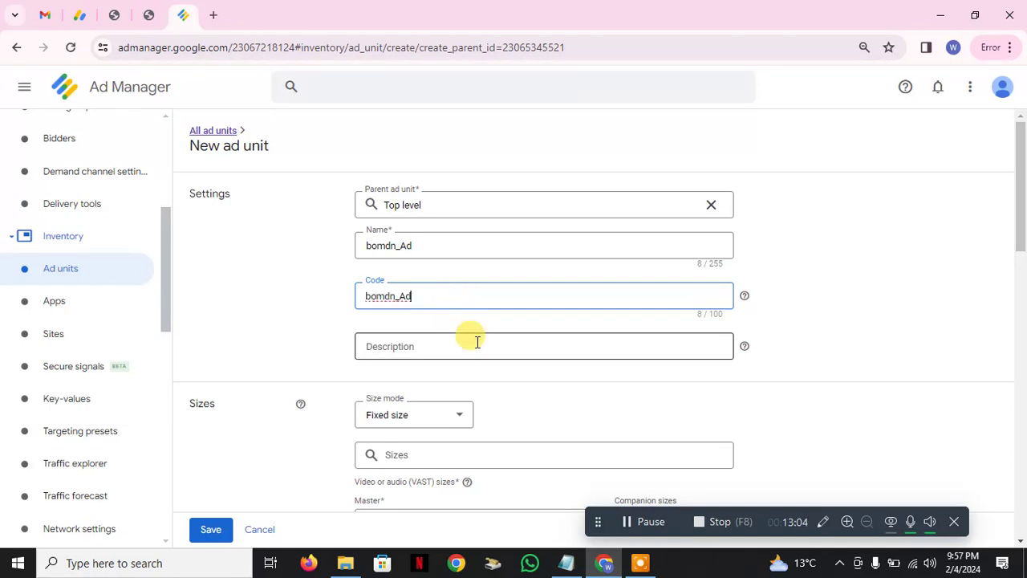
pyautogui.click(476, 343)
pyautogui.click(283, 329)
# Add the fixed size 300x250 (Medium Rectangle) to the new bomdn_Ad ad unit.
pyautogui.scroll(-3, 284, 333)
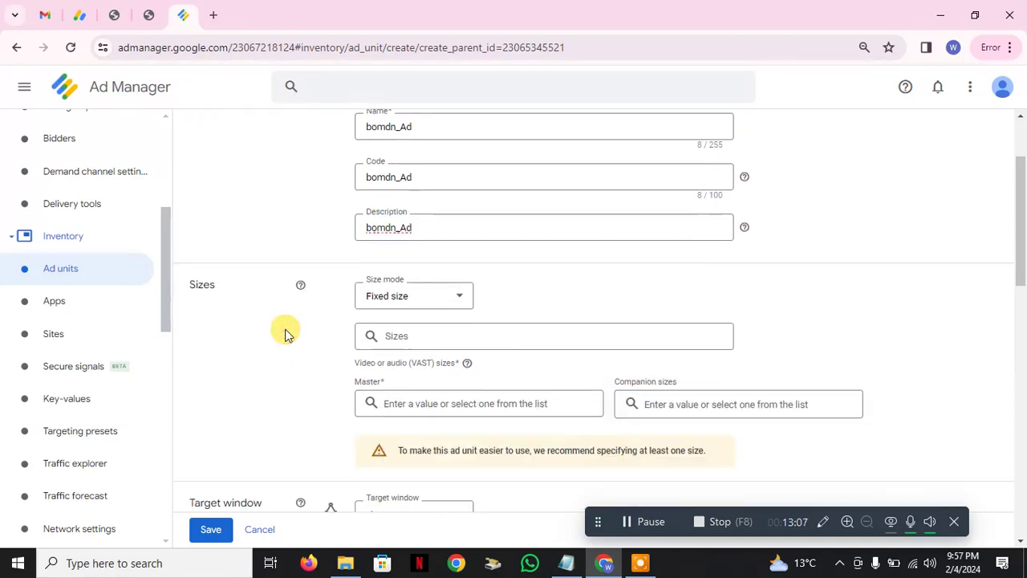
pyautogui.click(420, 232)
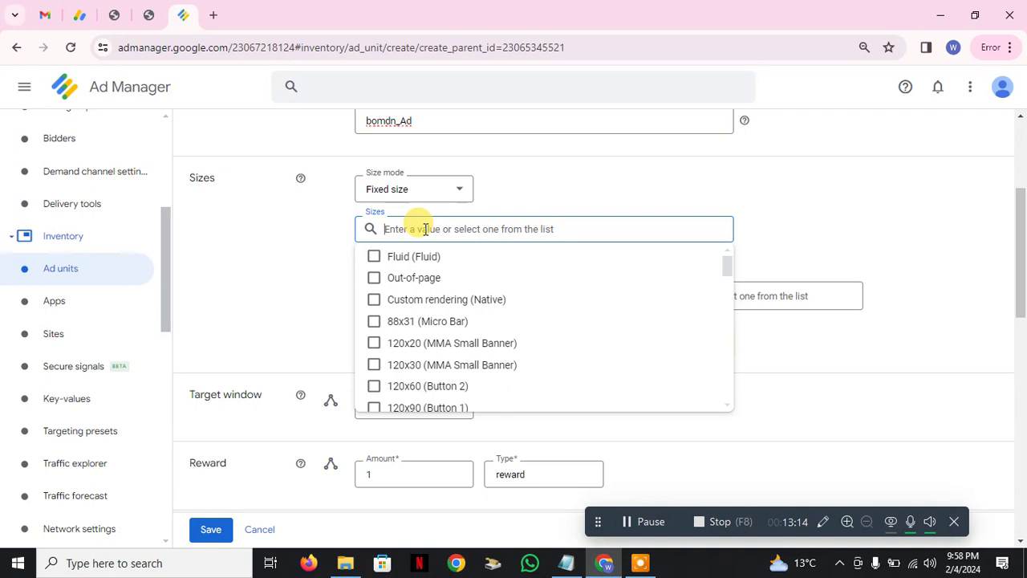
pyautogui.write('300')
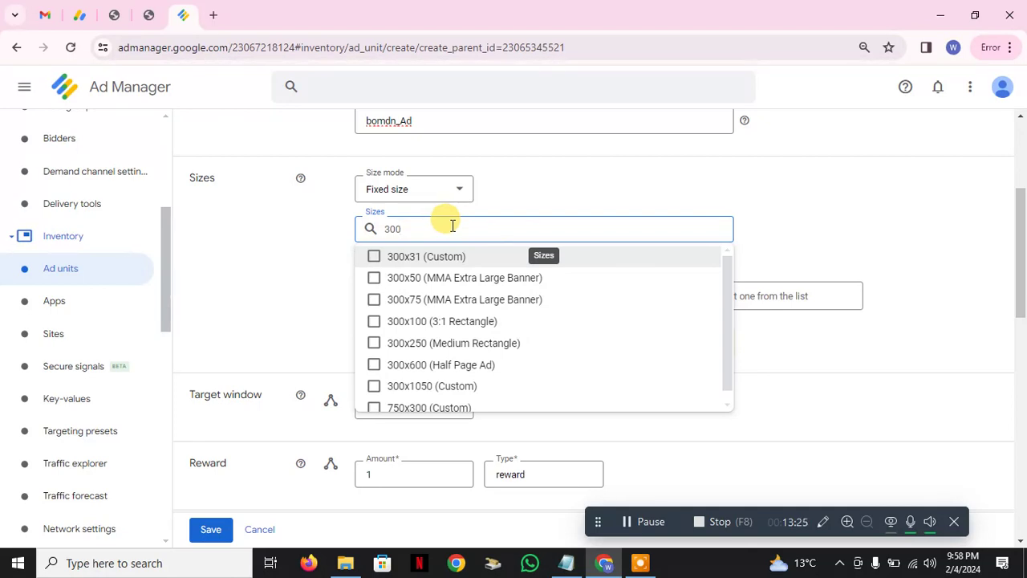
pyautogui.write('8')
pyautogui.press('BackSpace')
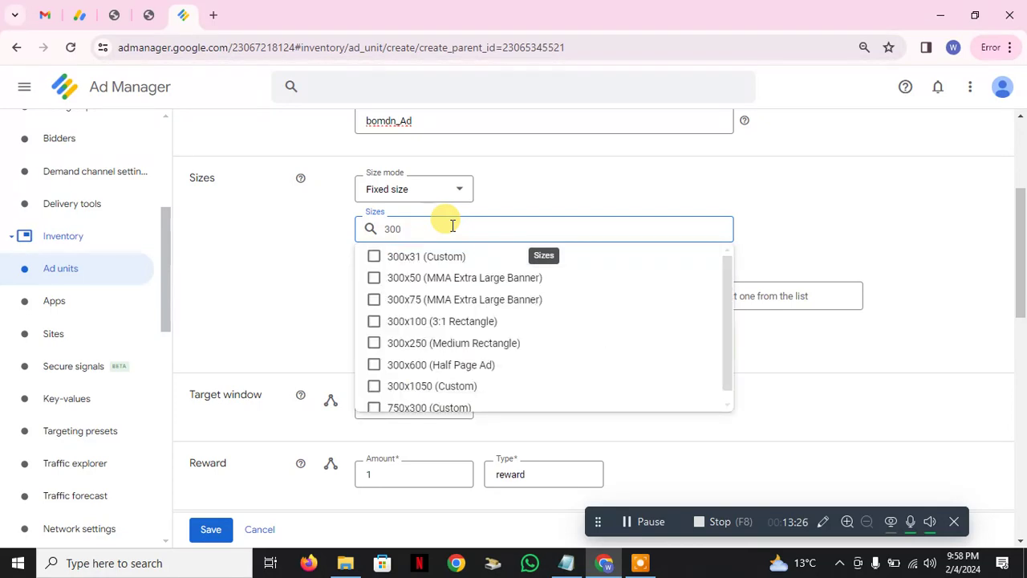
pyautogui.write('*')
pyautogui.press('BackSpace')
pyautogui.click(439, 343)
pyautogui.click(837, 357)
# Save the bomdn_Ad ad unit, return to the list of all ad units and reload it.
pyautogui.scroll(-1, 742, 377)
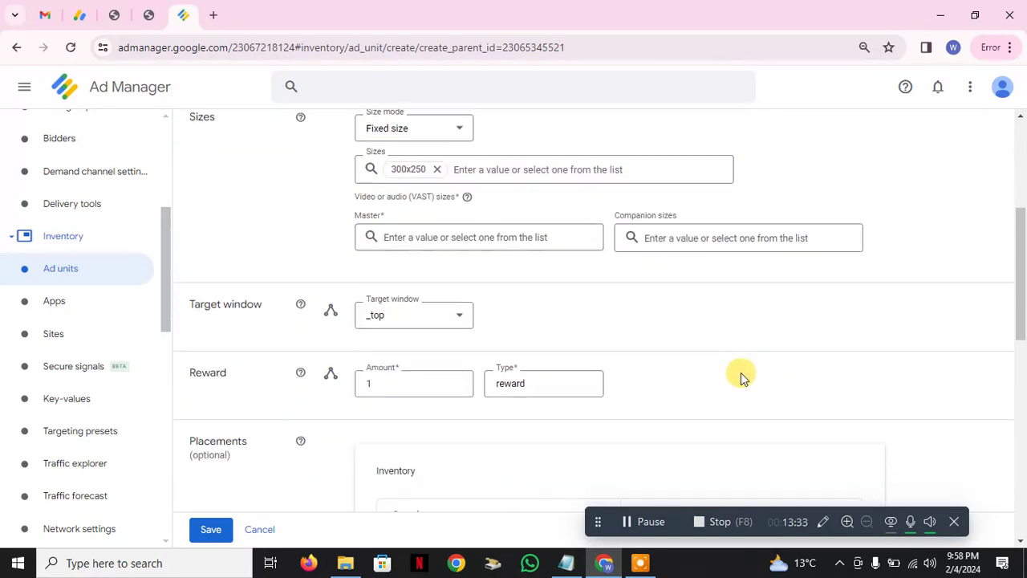
pyautogui.scroll(-3, 742, 373)
pyautogui.scroll(-6, 230, 498)
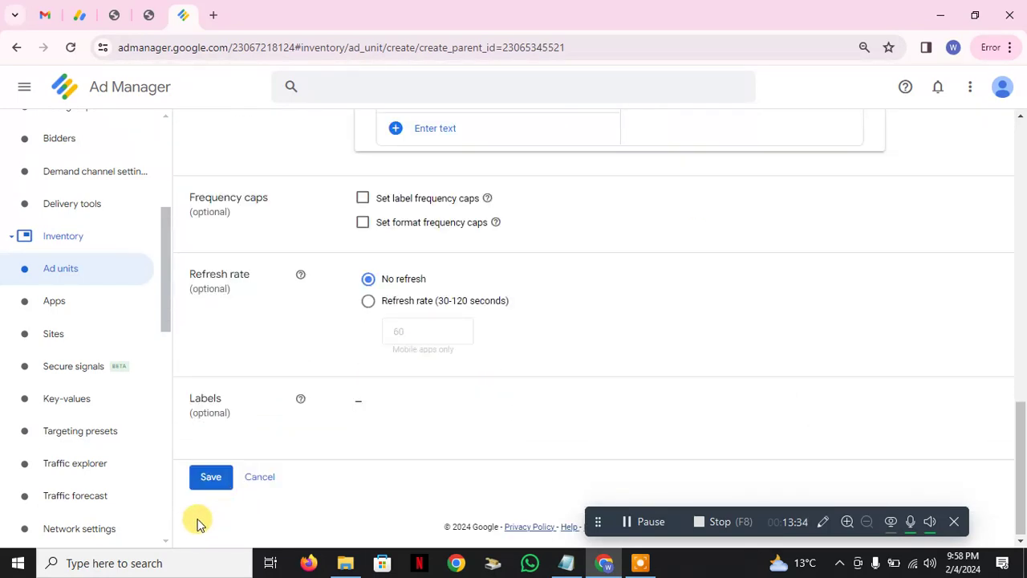
pyautogui.click(204, 475)
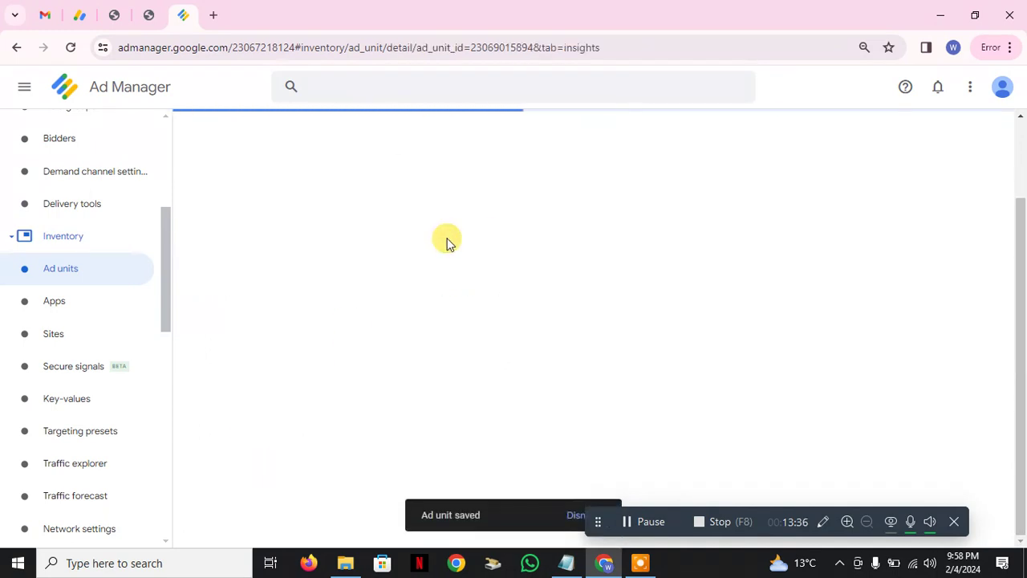
pyautogui.scroll(2, 357, 313)
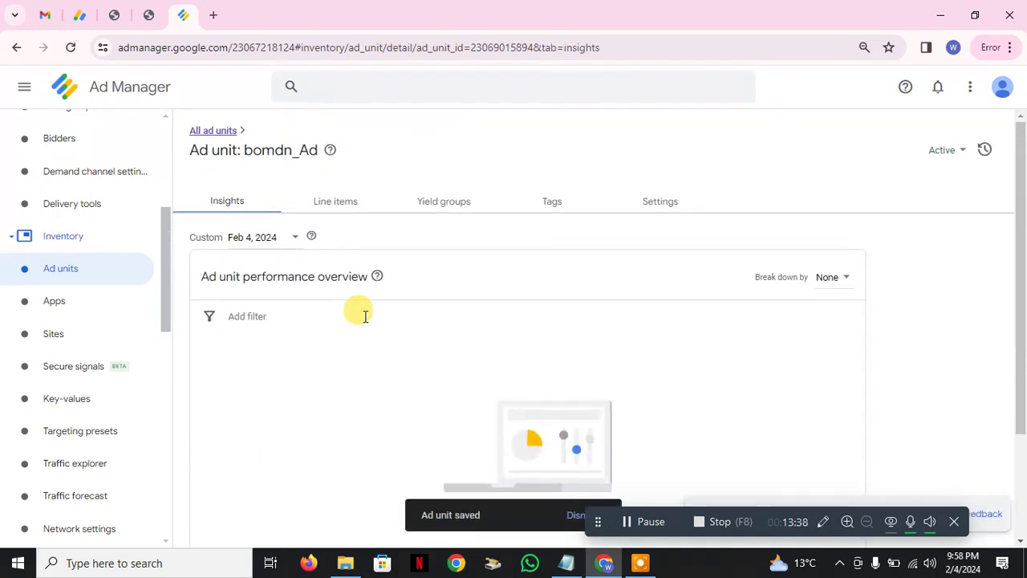
pyautogui.click(204, 136)
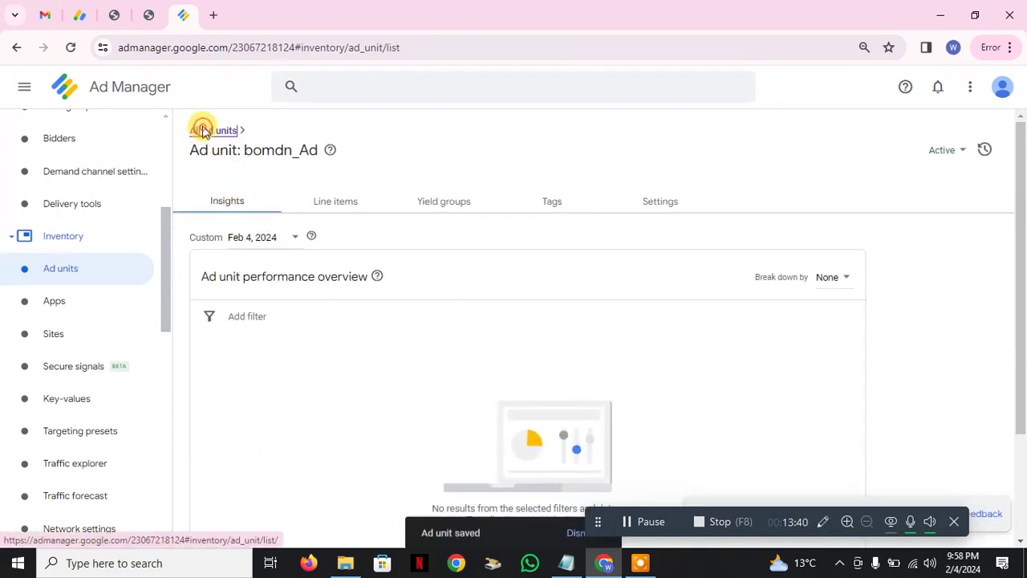
pyautogui.click(71, 48)
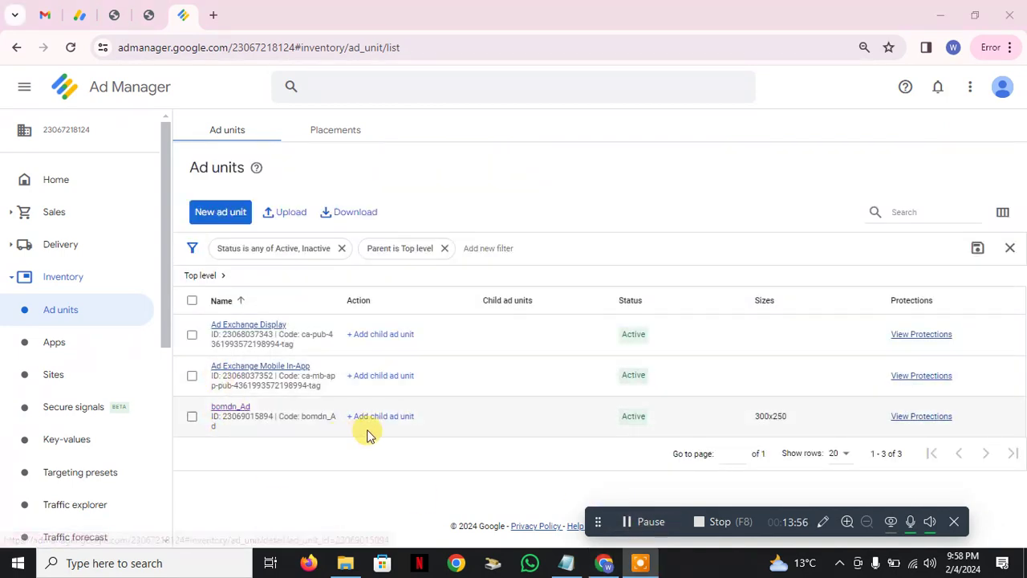
# Start a child ad unit under bomdn_Ad and name it Top-Anchor-Ad1, copying the name from the Adsense With Temba notes in Notepad.
pyautogui.click(384, 423)
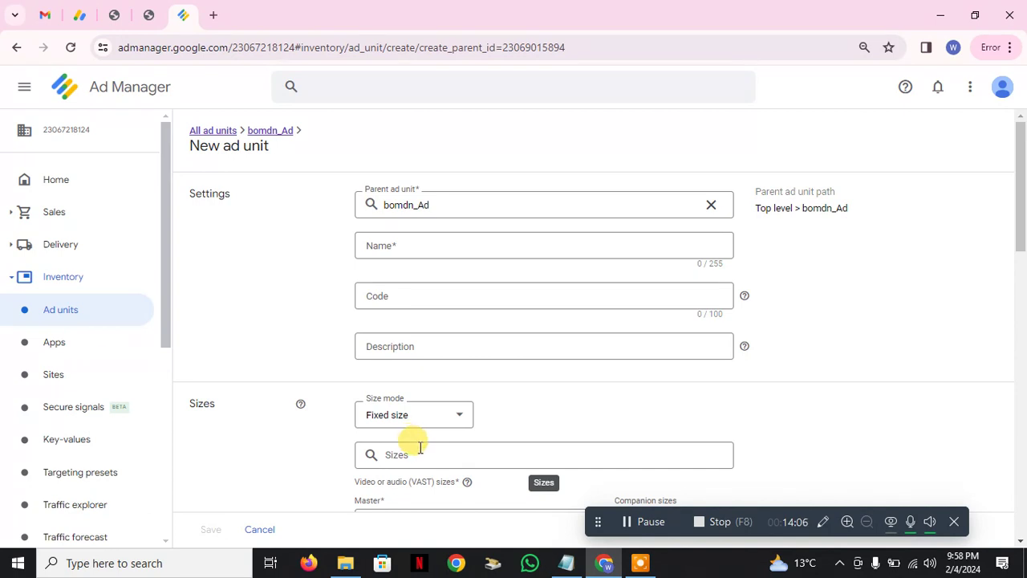
pyautogui.click(410, 239)
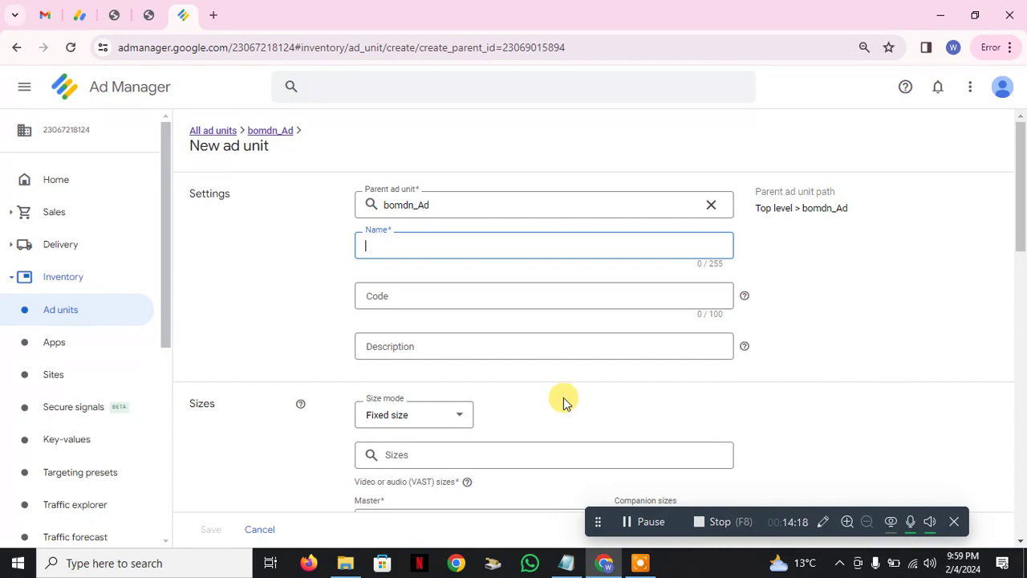
pyautogui.click(565, 566)
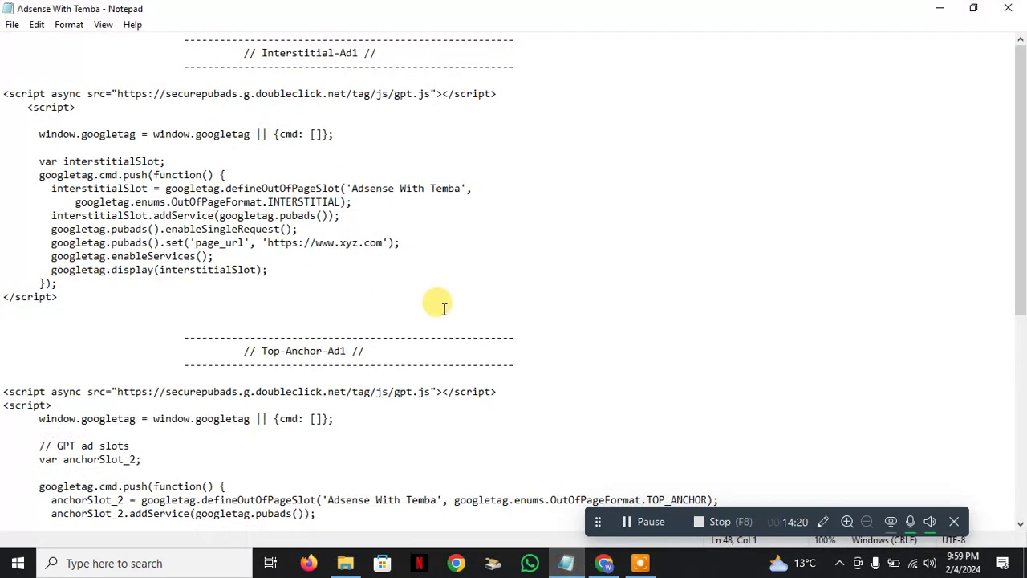
pyautogui.scroll(-9, 431, 305)
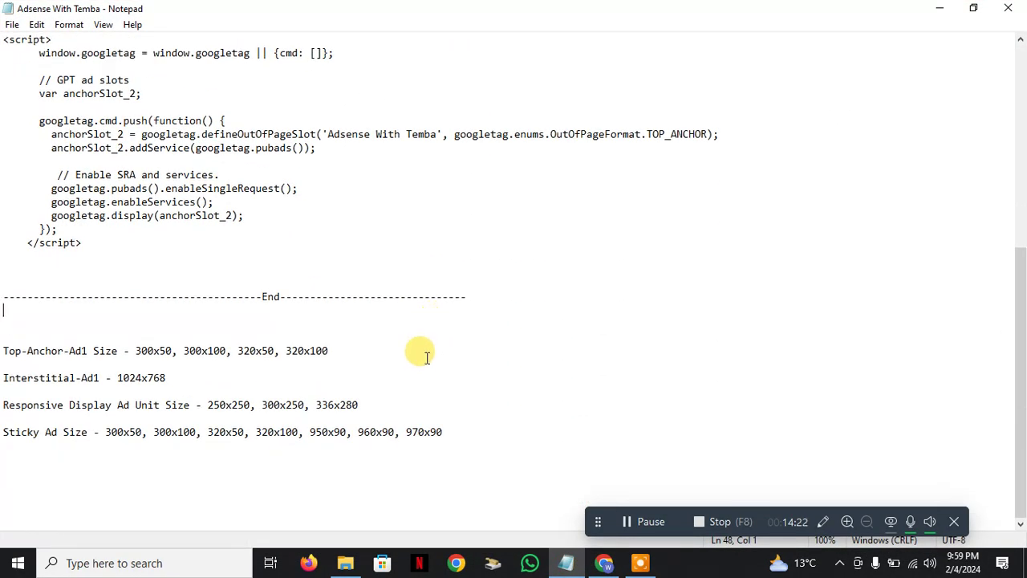
pyautogui.scroll(9, 427, 357)
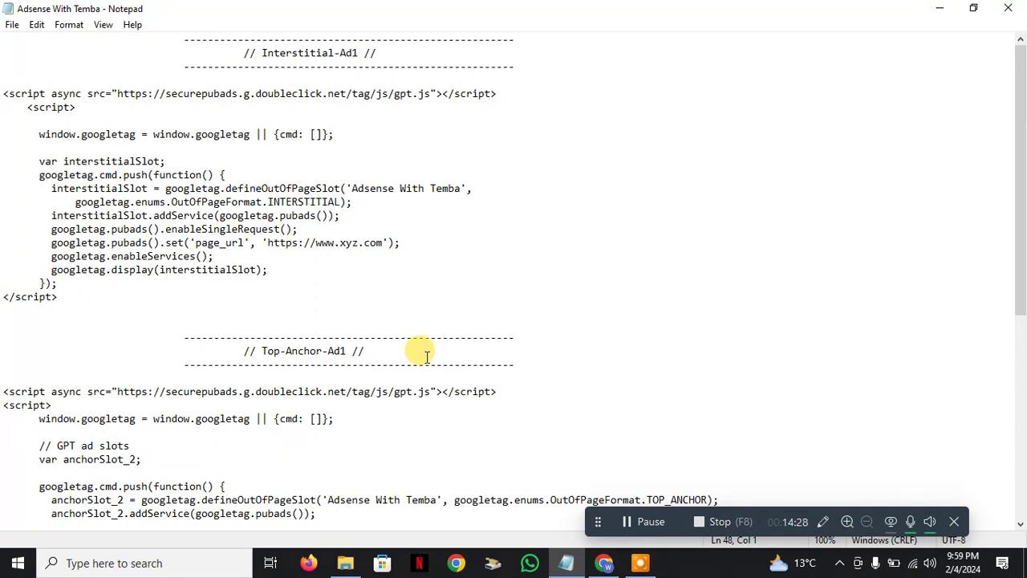
pyautogui.moveTo(270, 351); pyautogui.dragTo(340, 352)
pyautogui.hotkey('ctrl', 'c')
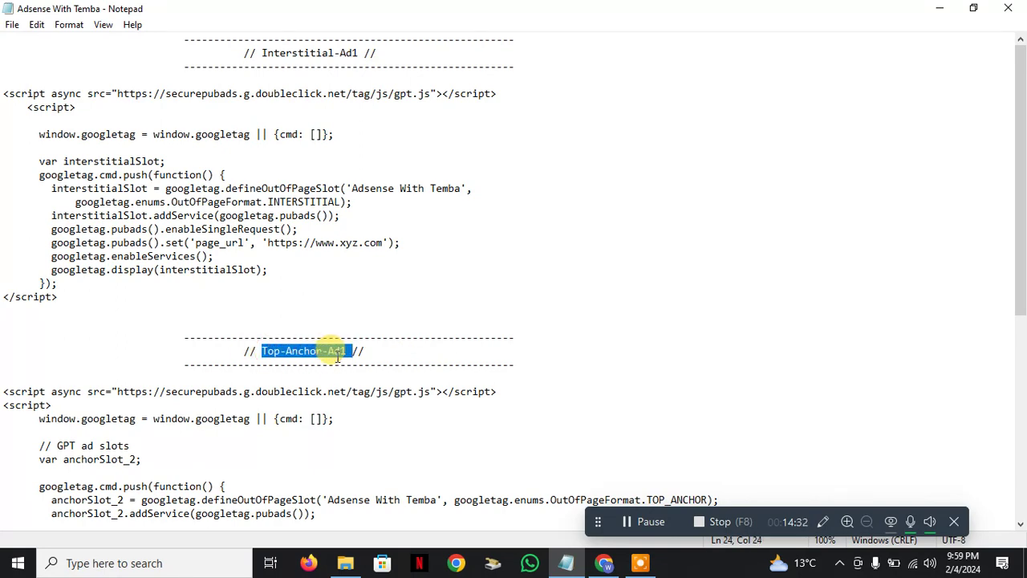
pyautogui.click(603, 563)
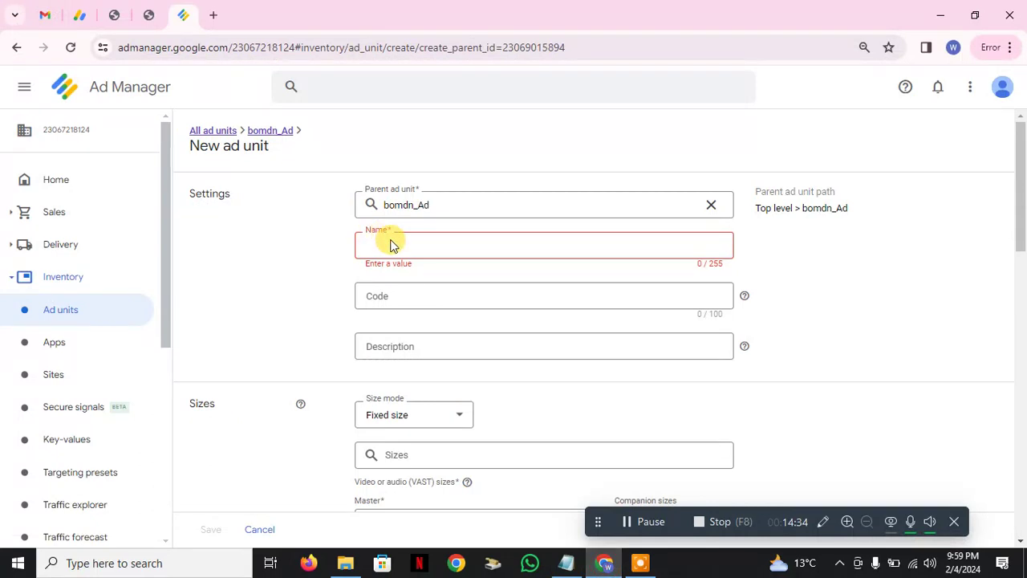
pyautogui.hotkey('ctrl', 'v')
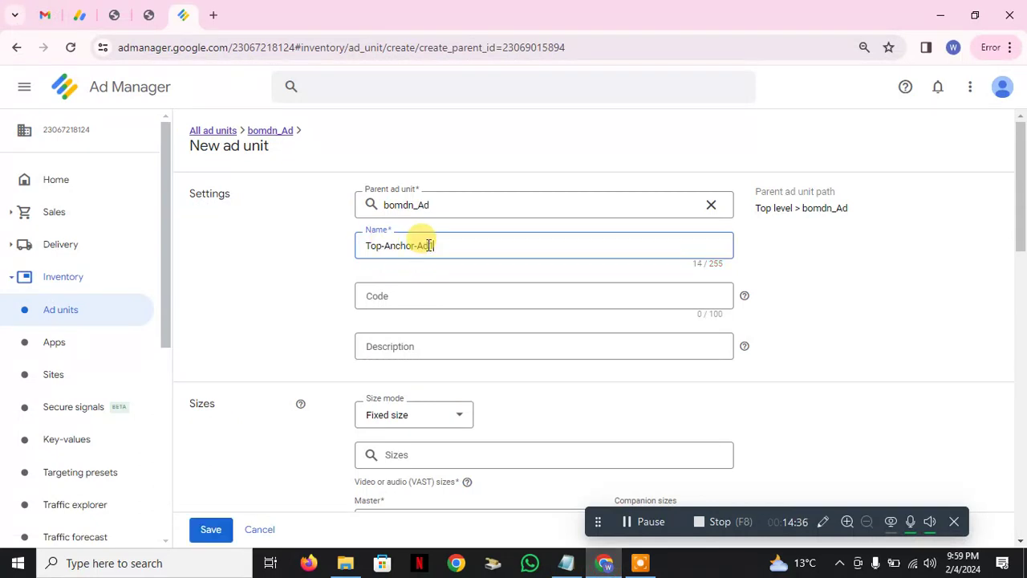
# Enter Top-Anchor-Ad1 as both the code and the description of the child ad unit.
pyautogui.click(426, 295)
pyautogui.hotkey('ctrl', 'v')
pyautogui.click(426, 344)
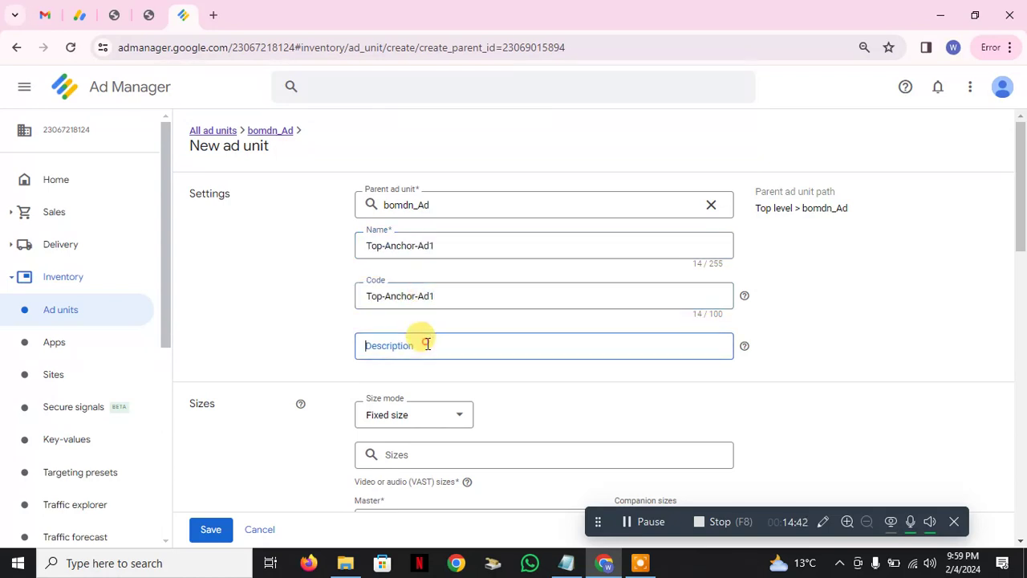
pyautogui.click(304, 328)
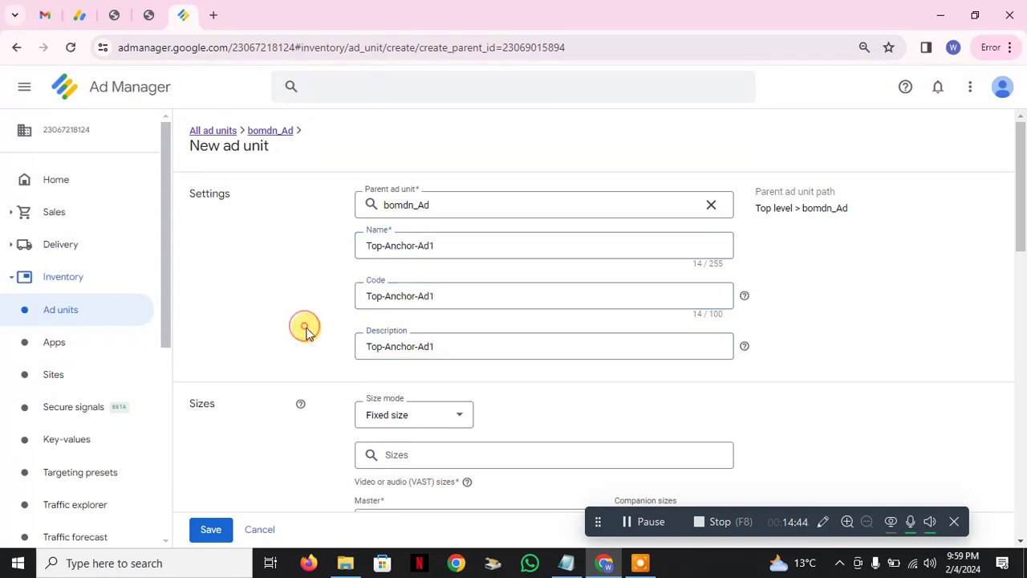
# Set the child ad unit's sizes to 300x50, 300x100, 320x50 and 320x100, copying the Top-Anchor-Ad1 size list from the Notepad notes.
pyautogui.scroll(-2, 311, 341)
pyautogui.click(401, 313)
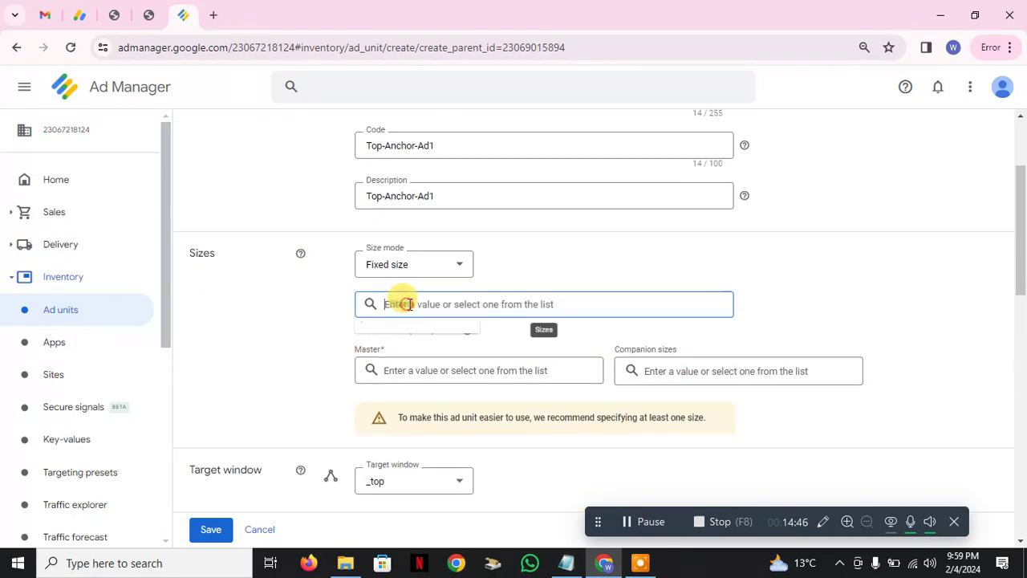
pyautogui.click(566, 563)
pyautogui.scroll(-9, 373, 273)
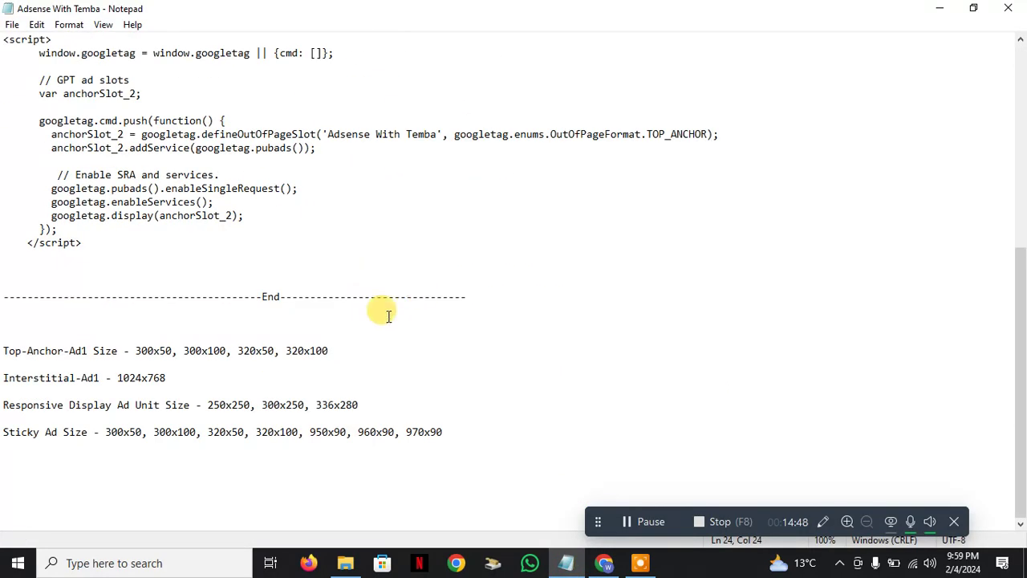
pyautogui.moveTo(137, 352); pyautogui.dragTo(343, 345)
pyautogui.hotkey('ctrl', 'c')
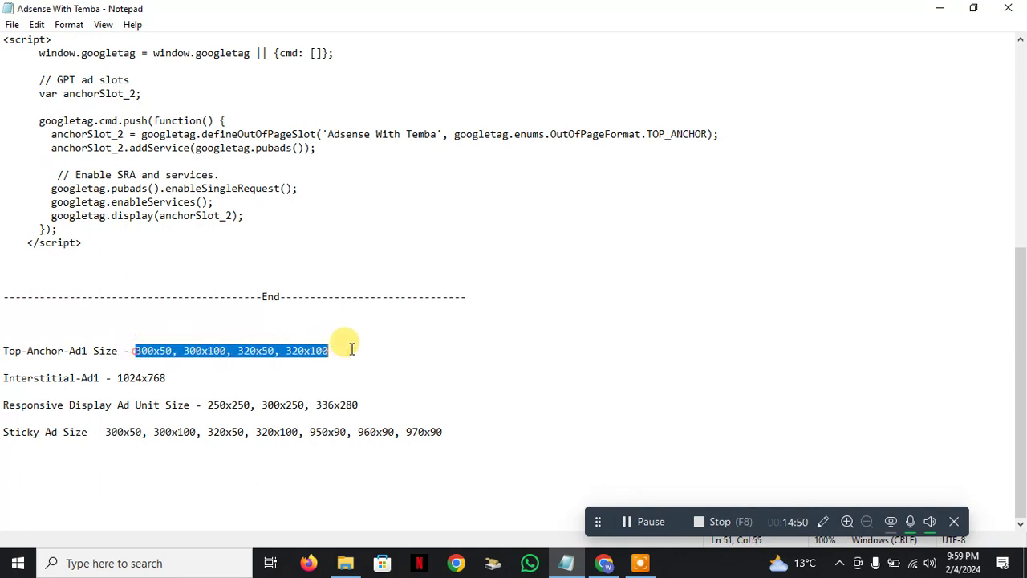
pyautogui.click(606, 564)
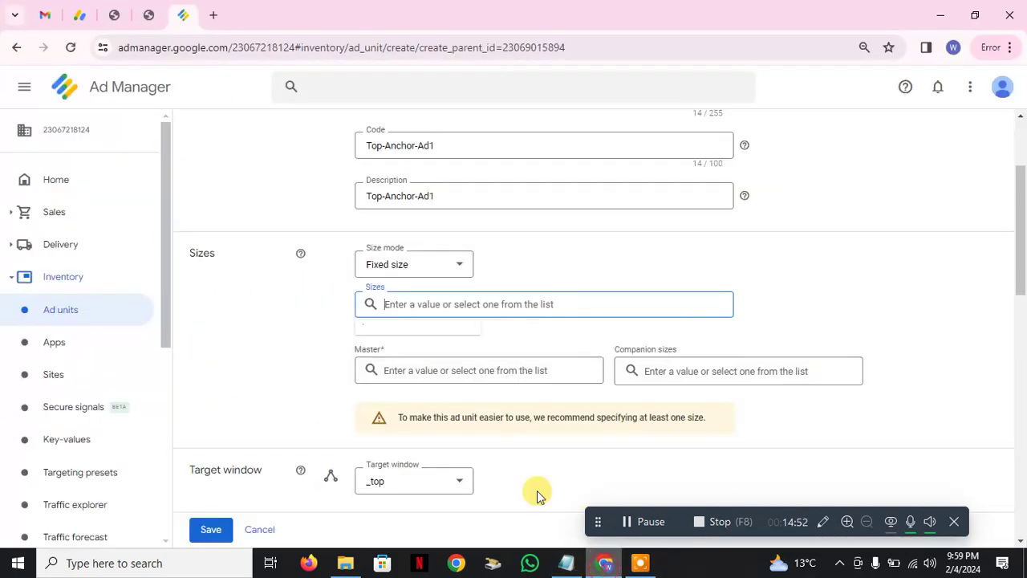
pyautogui.hotkey('ctrl', 'v')
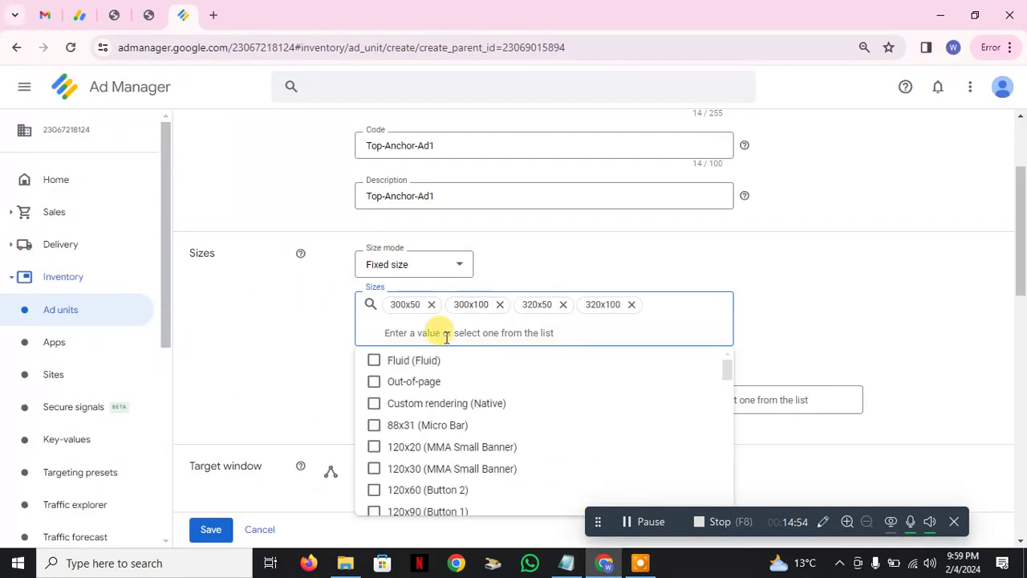
pyautogui.click(875, 258)
# Save the Top-Anchor-Ad1 ad unit, leaving its remaining optional settings at their defaults.
pyautogui.scroll(-10, 877, 265)
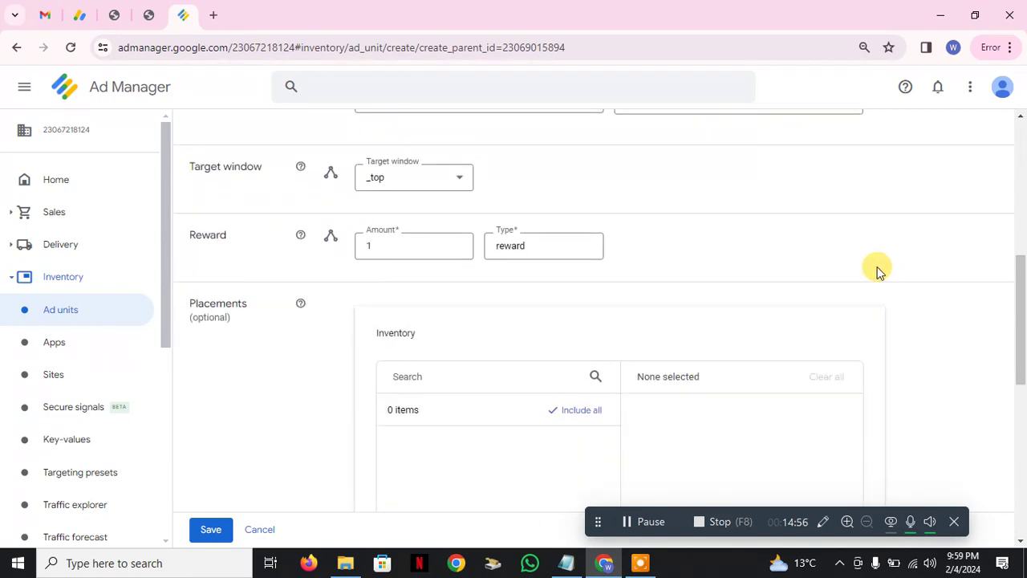
pyautogui.scroll(8, 442, 358)
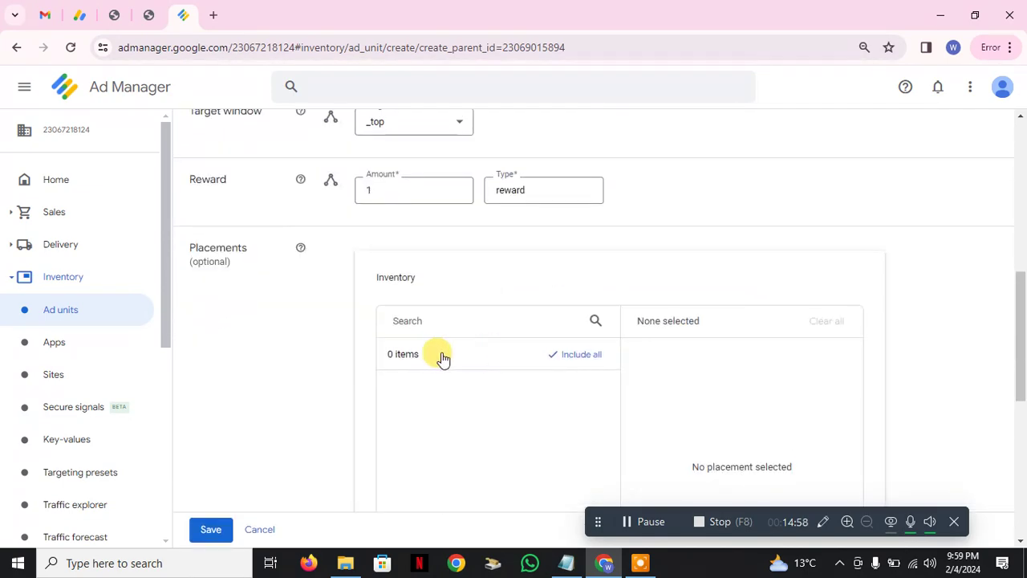
pyautogui.scroll(-3, 665, 349)
pyautogui.scroll(-5, 665, 349)
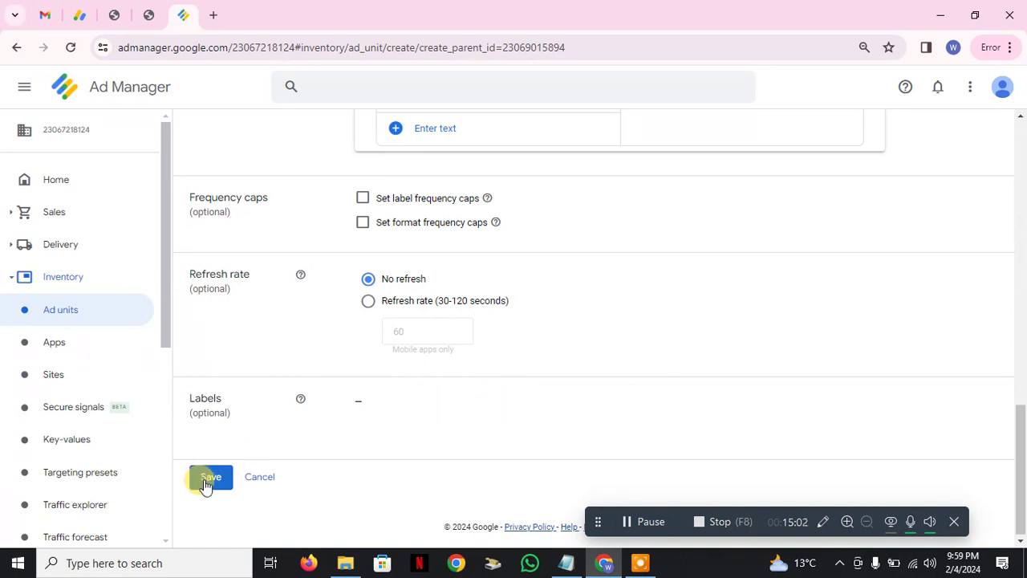
pyautogui.click(210, 478)
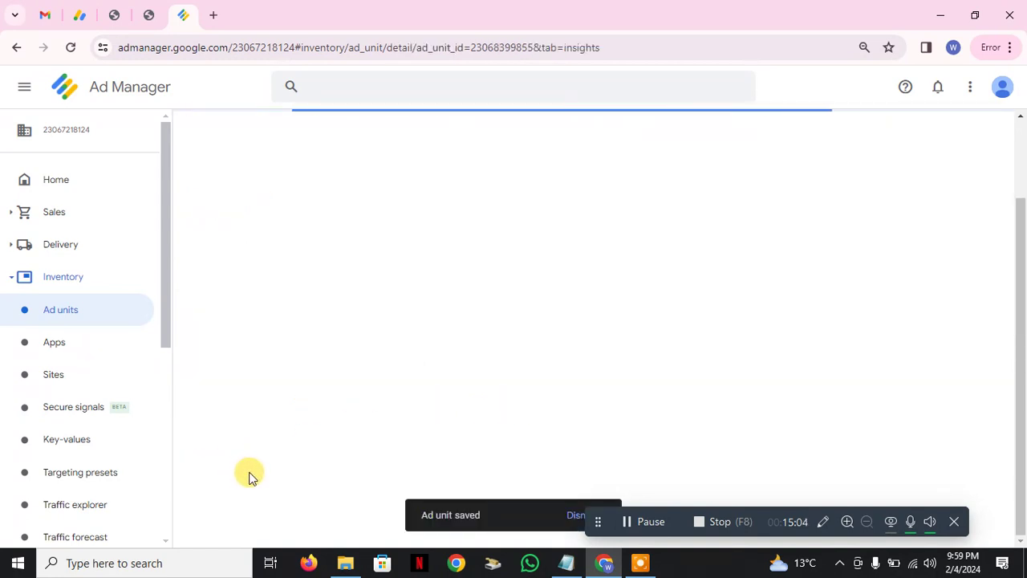
pyautogui.click(633, 523)
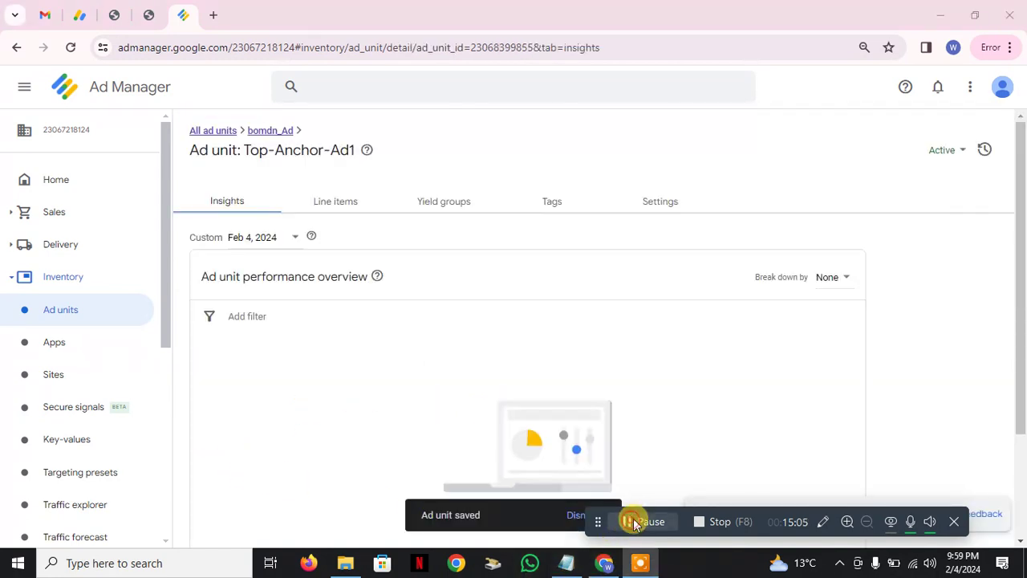
# Generate the Google Publisher Tag for Top-Anchor-Ad1 with the default tag options and review its header and body code.
pyautogui.click(560, 204)
pyautogui.click(399, 305)
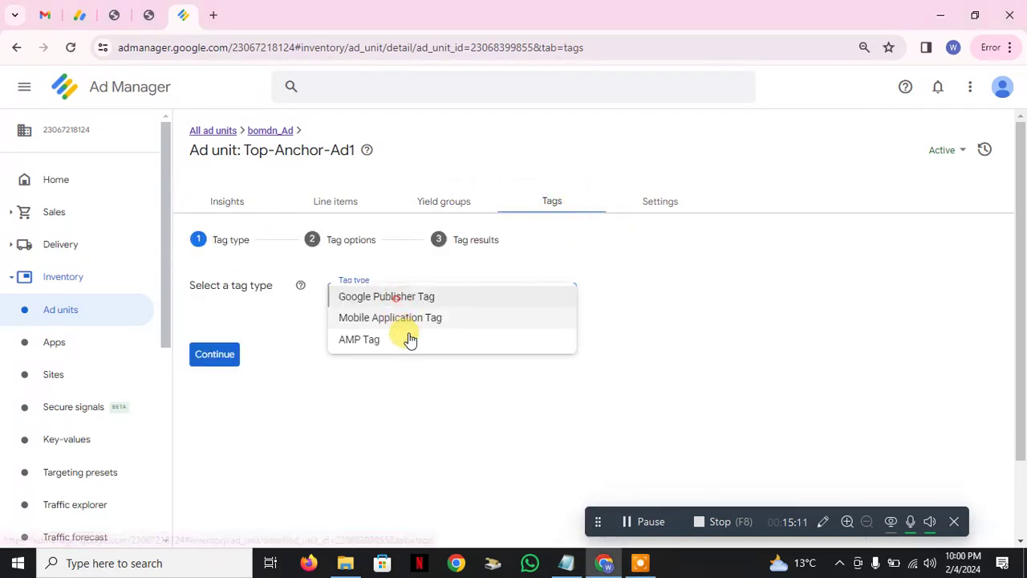
pyautogui.click(401, 297)
pyautogui.click(210, 353)
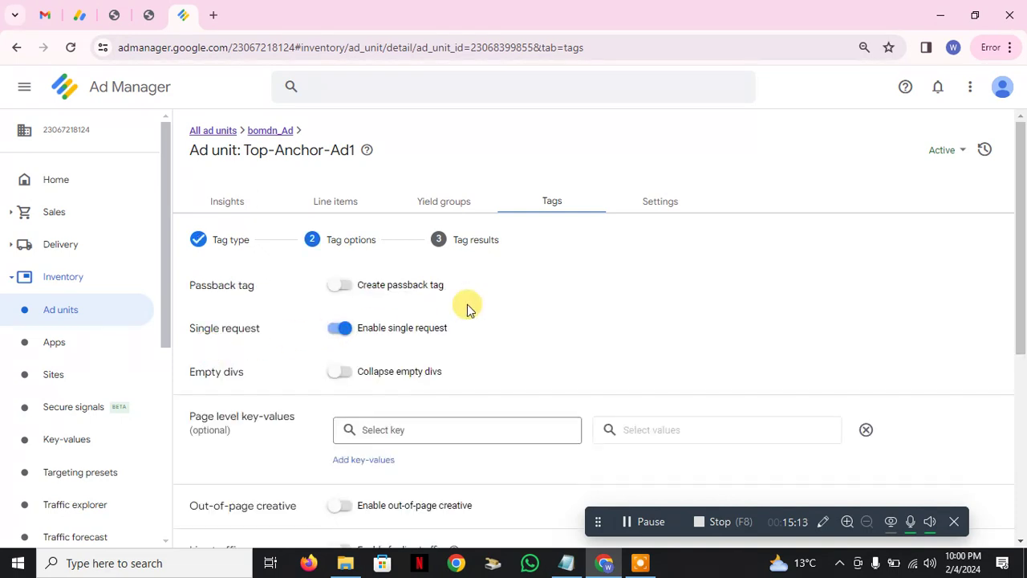
pyautogui.scroll(-5, 467, 304)
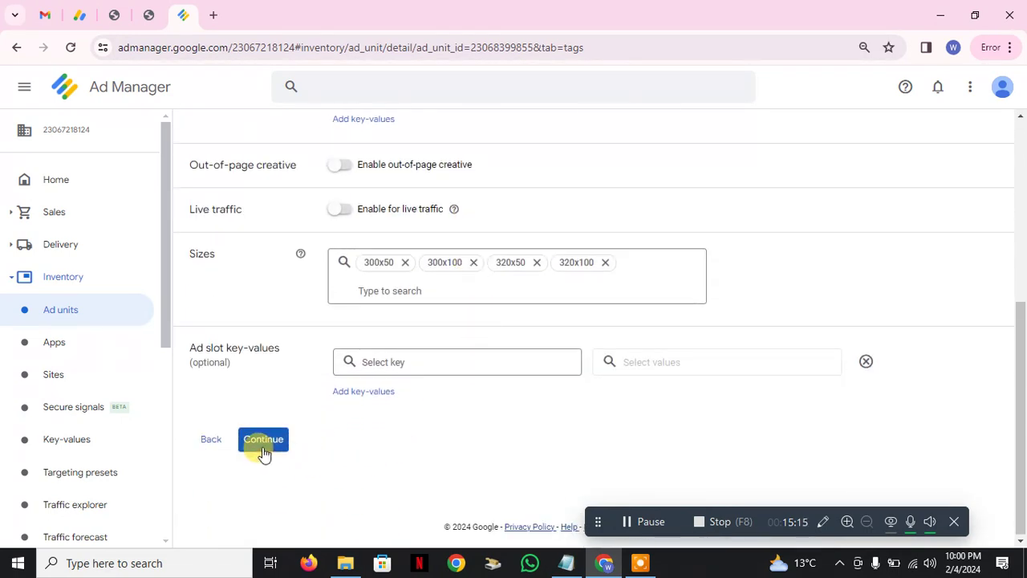
pyautogui.click(263, 440)
pyautogui.scroll(-1, 361, 367)
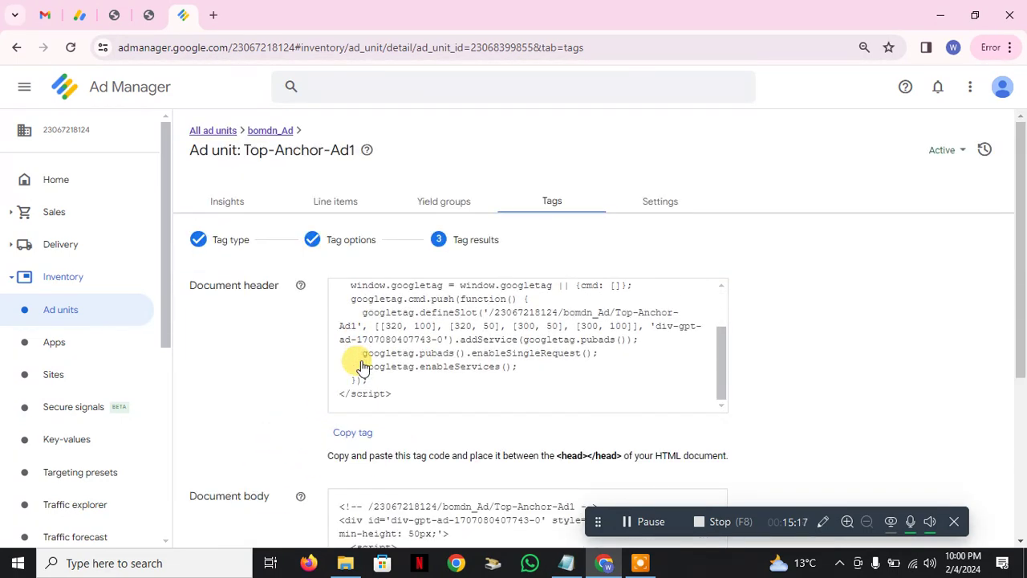
pyautogui.scroll(-3, 362, 367)
pyautogui.scroll(3, 514, 360)
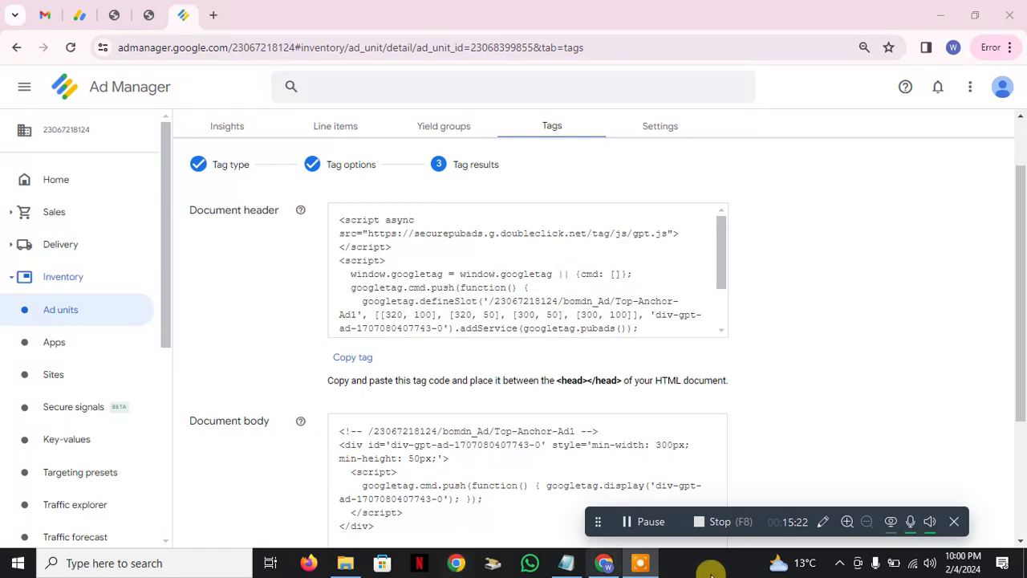
# Find the Top-Anchor-Ad1 script in the Notepad notes and select the "Adsense With Temba" placeholder in its defineOutOfPageSlot line.
pyautogui.click(567, 562)
pyautogui.scroll(6, 298, 344)
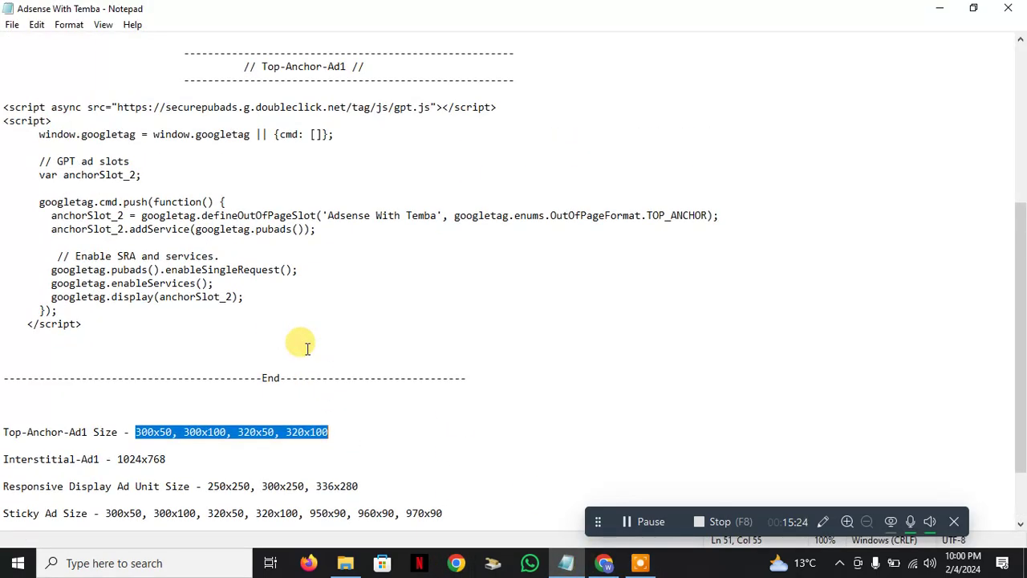
pyautogui.moveTo(2, 270); pyautogui.dragTo(126, 477)
pyautogui.click(352, 456)
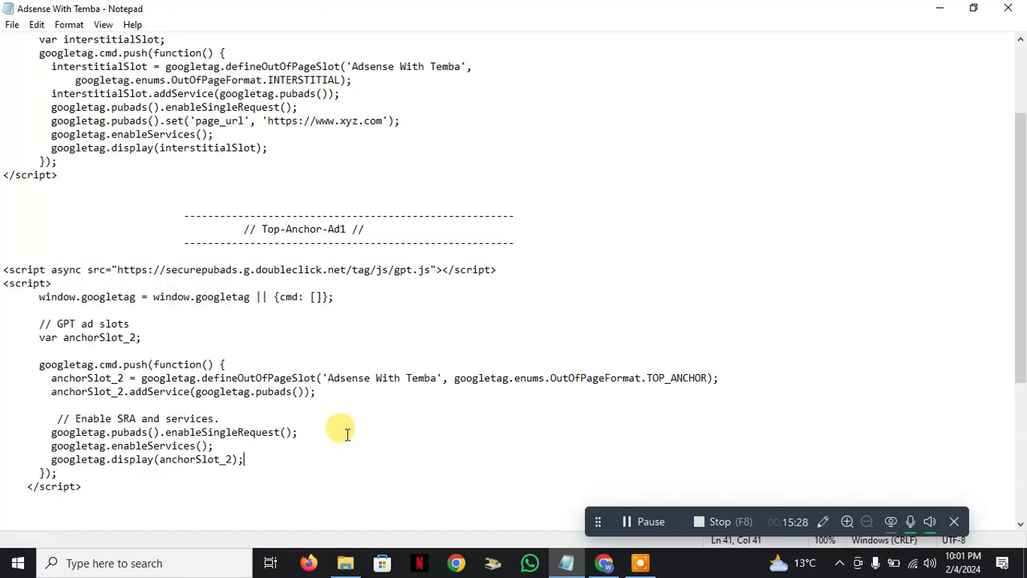
pyautogui.scroll(3, 337, 436)
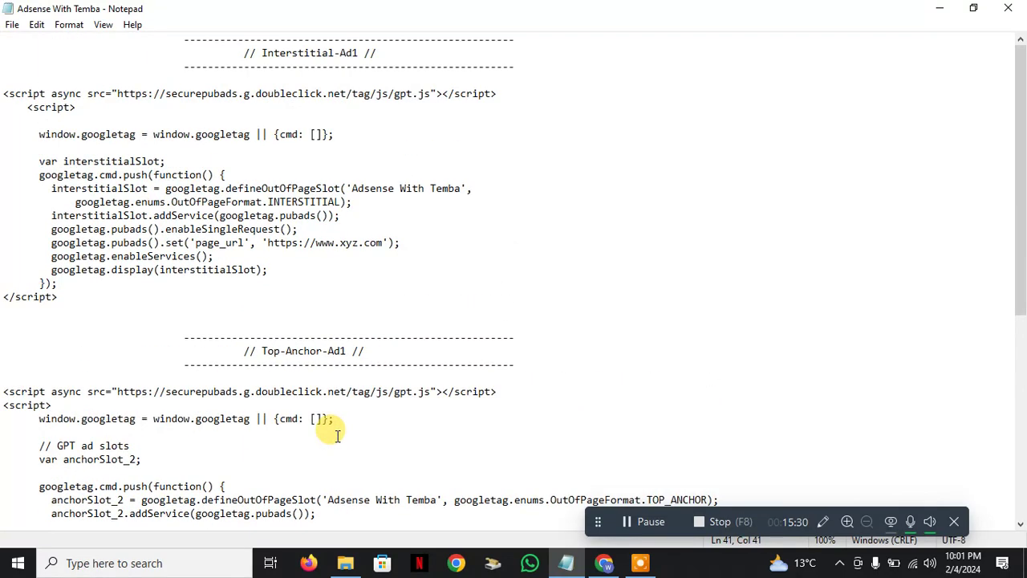
pyautogui.scroll(-1, 337, 435)
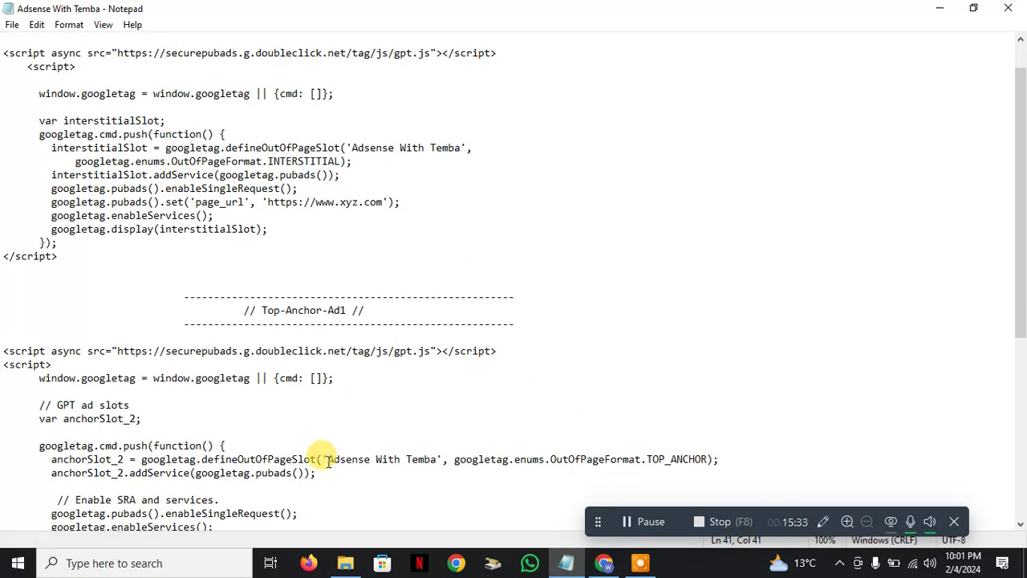
pyautogui.moveTo(327, 462); pyautogui.dragTo(434, 464)
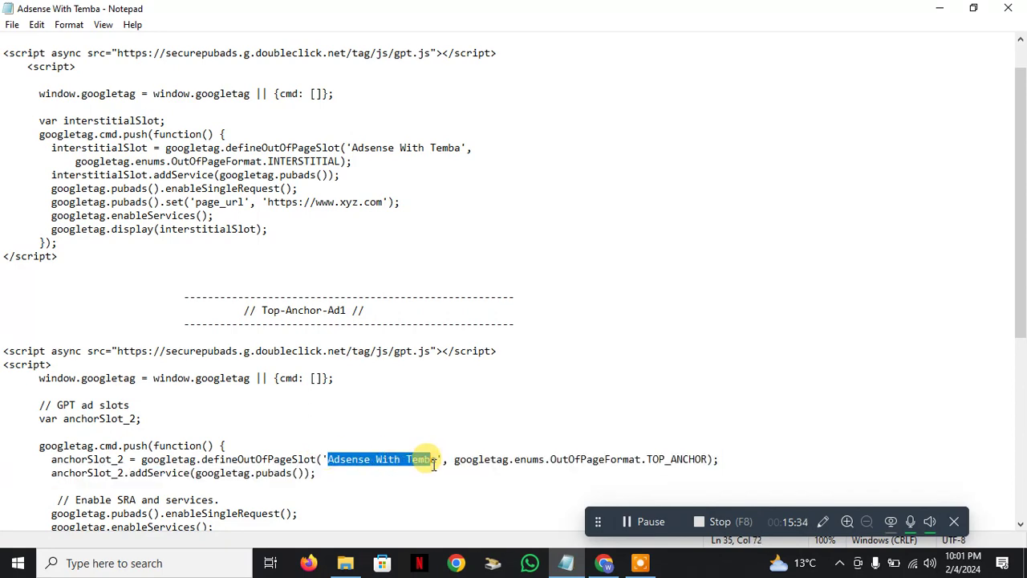
# Switch to Ad Manager and examine the ad unit path inside defineSlot in the Top-Anchor-Ad1 document header code.
pyautogui.click(603, 563)
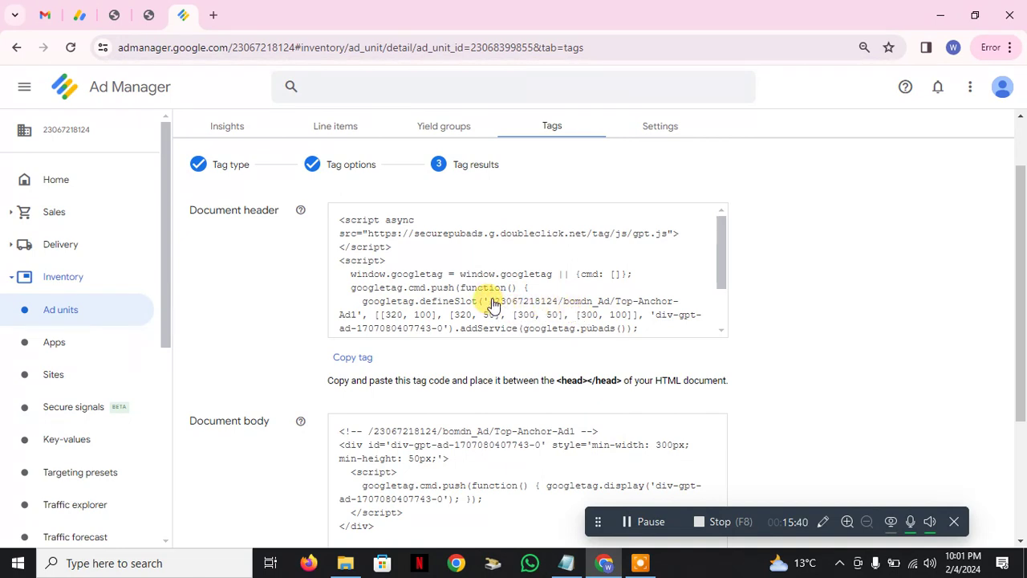
pyautogui.moveTo(490, 298); pyautogui.dragTo(359, 319)
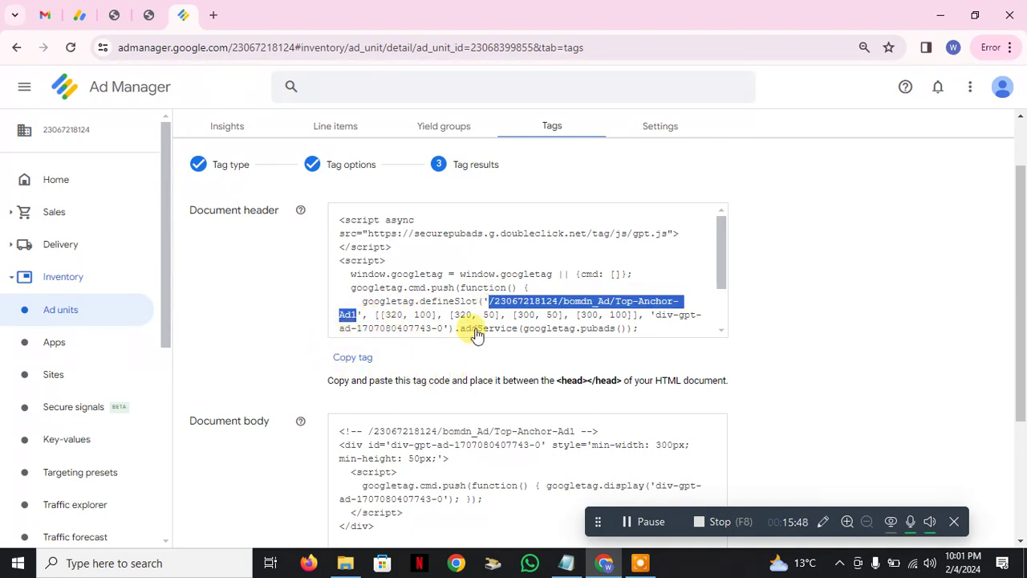
pyautogui.click(847, 521)
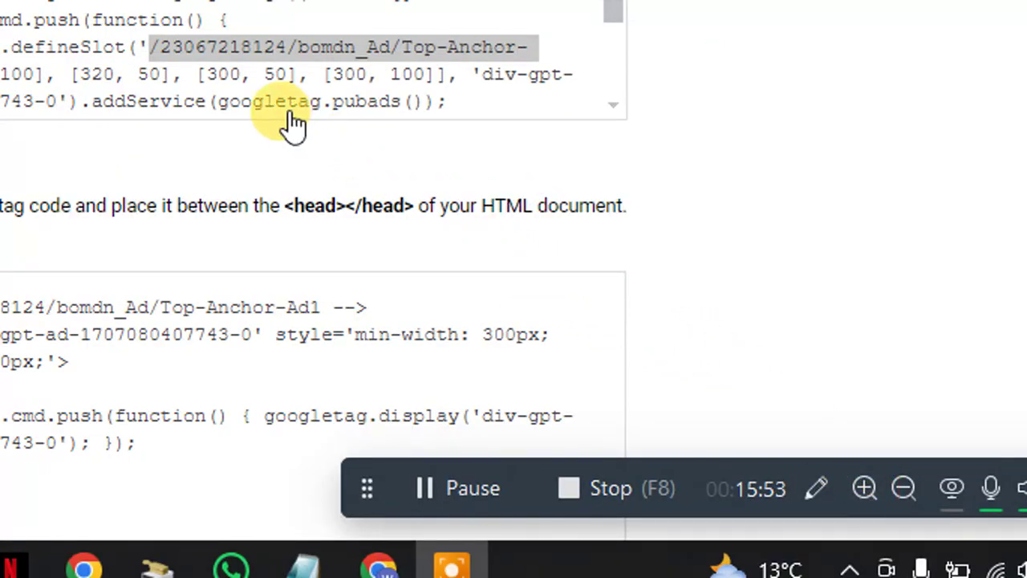
pyautogui.click(265, 106)
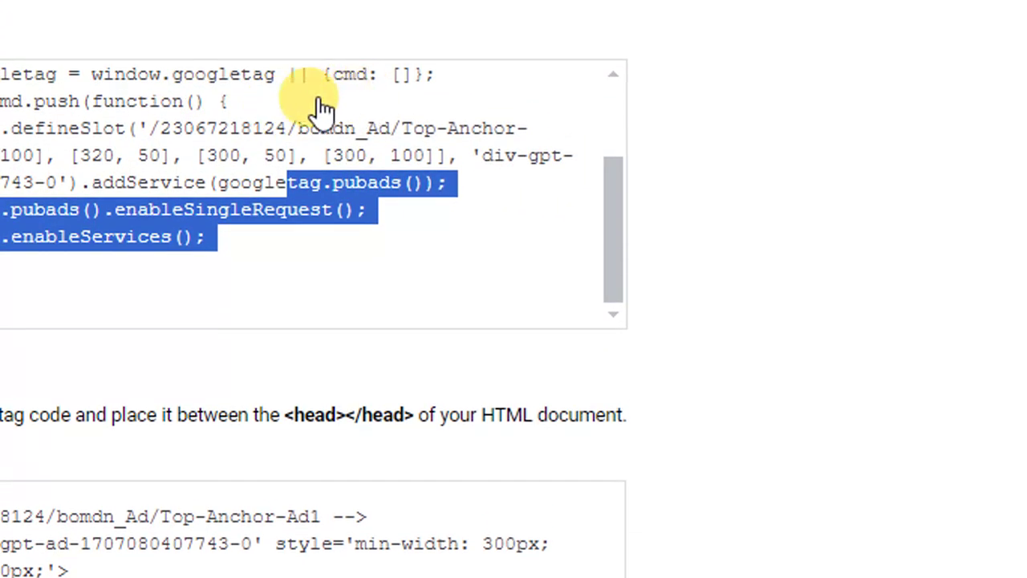
pyautogui.scroll(3, 161, 110)
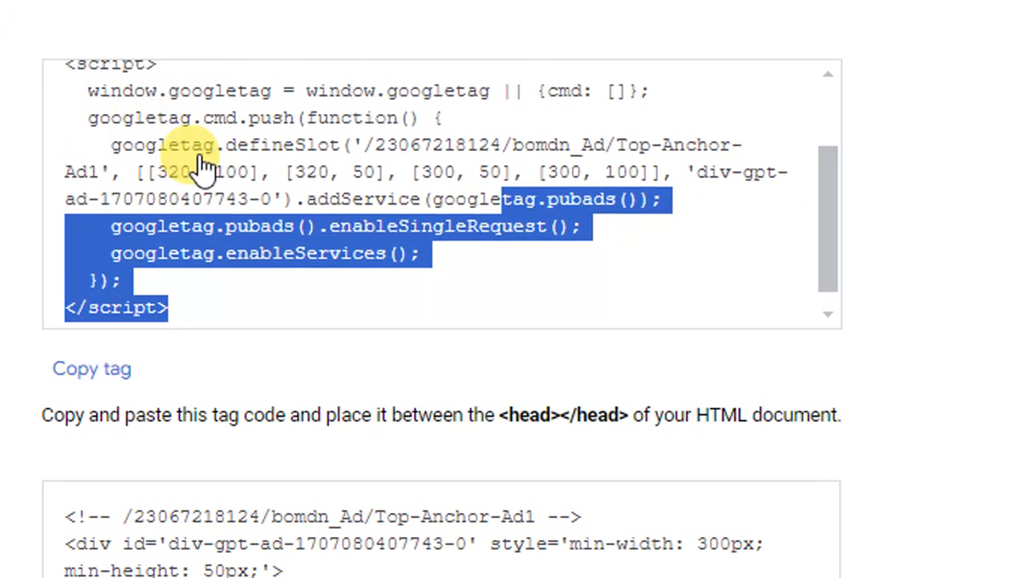
pyautogui.click(202, 157)
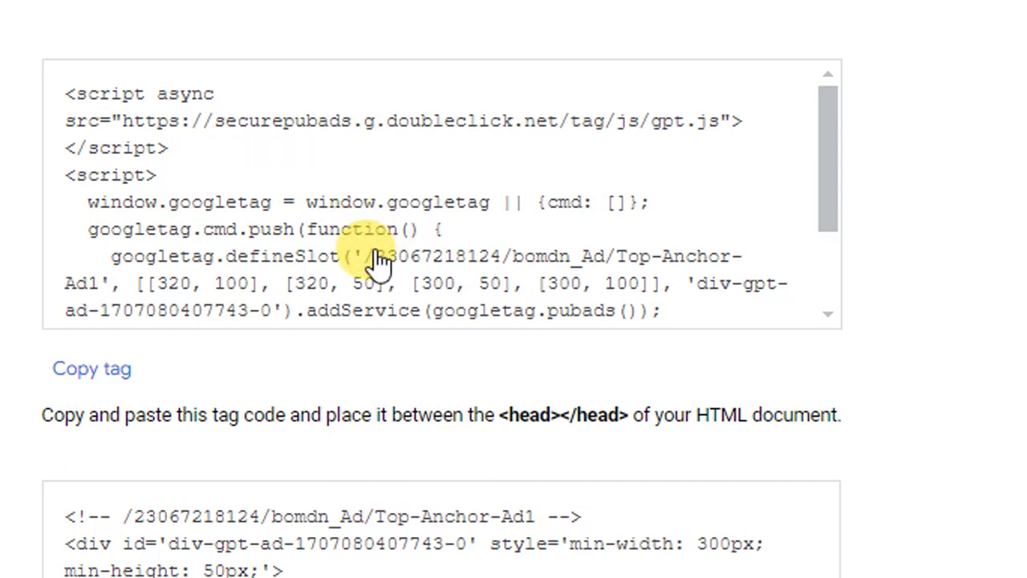
pyautogui.moveTo(374, 255); pyautogui.dragTo(129, 295)
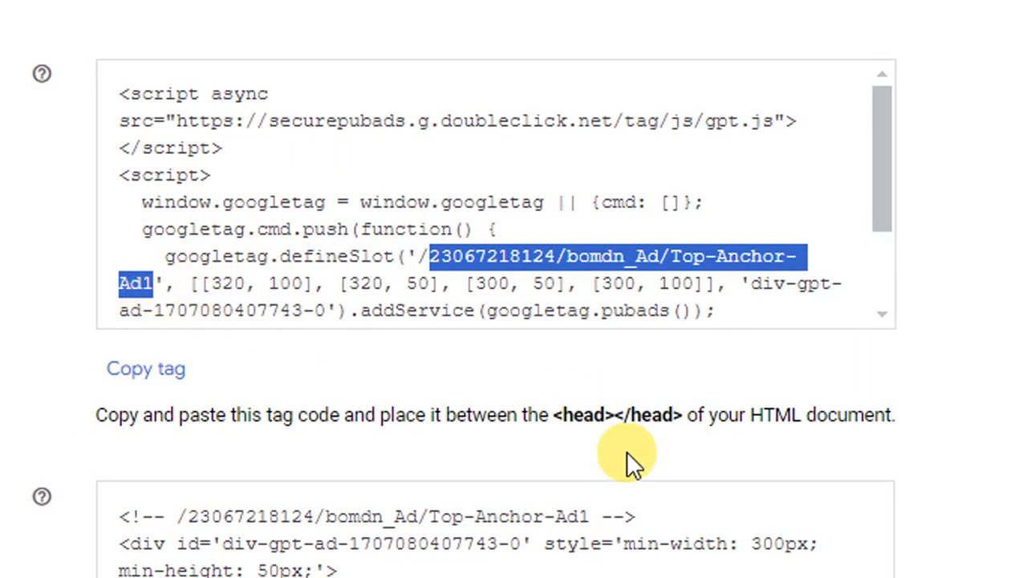
pyautogui.click(787, 494)
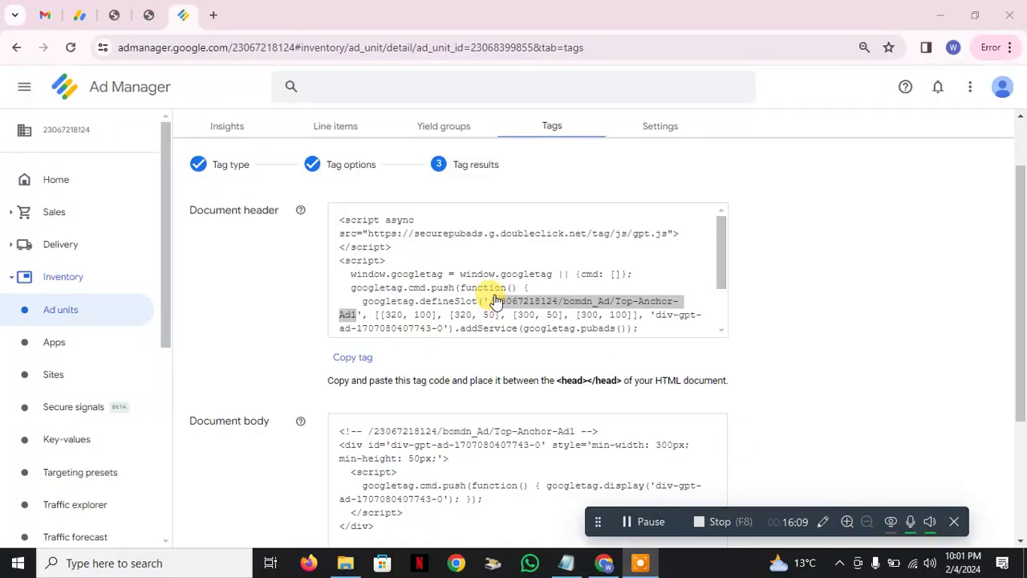
# Copy the full Top-Anchor-Ad1 ad unit path from the document header code and paste it over the selected placeholder in the Notepad script.
pyautogui.moveTo(489, 303); pyautogui.dragTo(359, 322)
pyautogui.hotkey('ctrl', 'c')
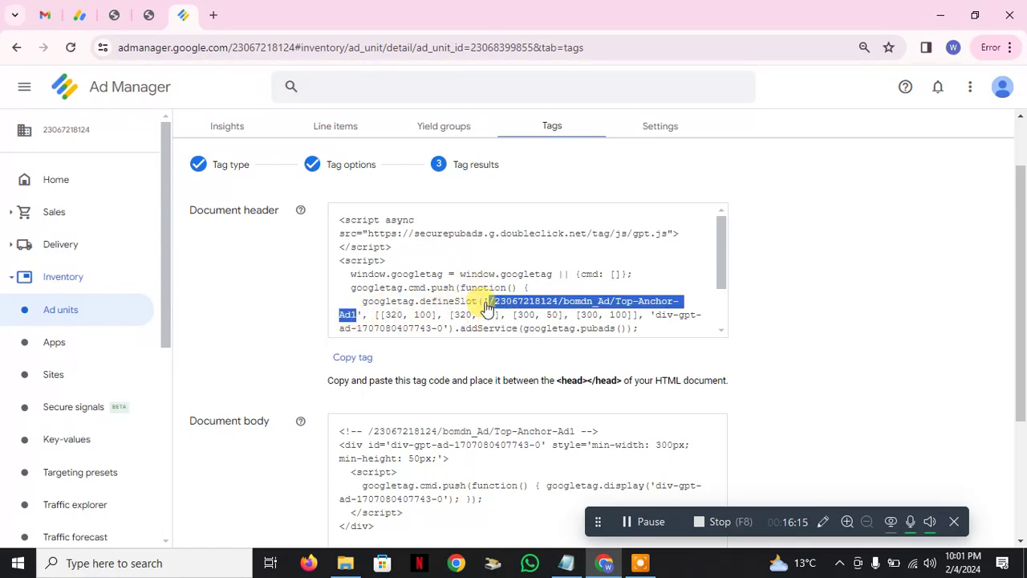
pyautogui.click(566, 562)
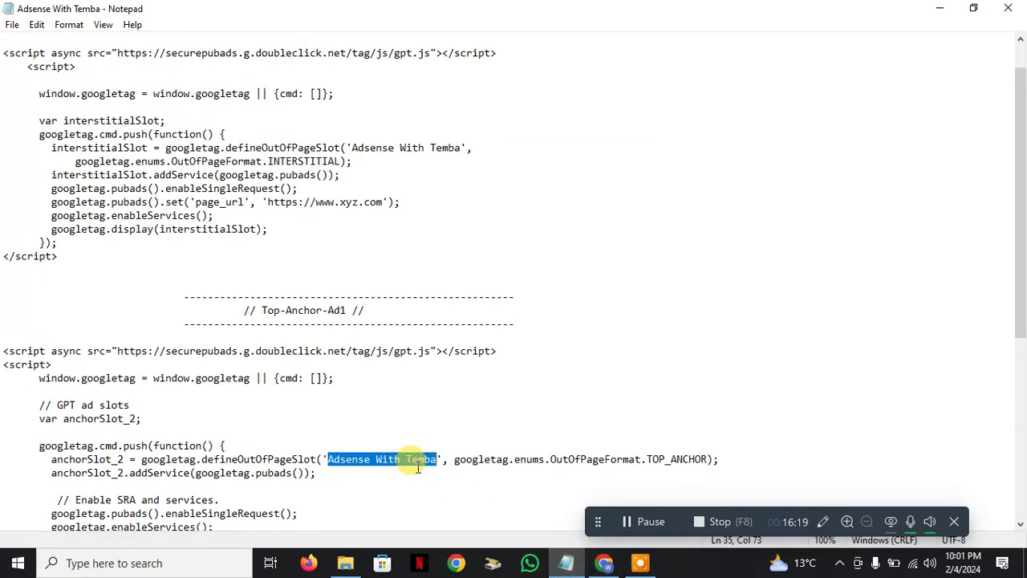
pyautogui.hotkey('ctrl', 'v')
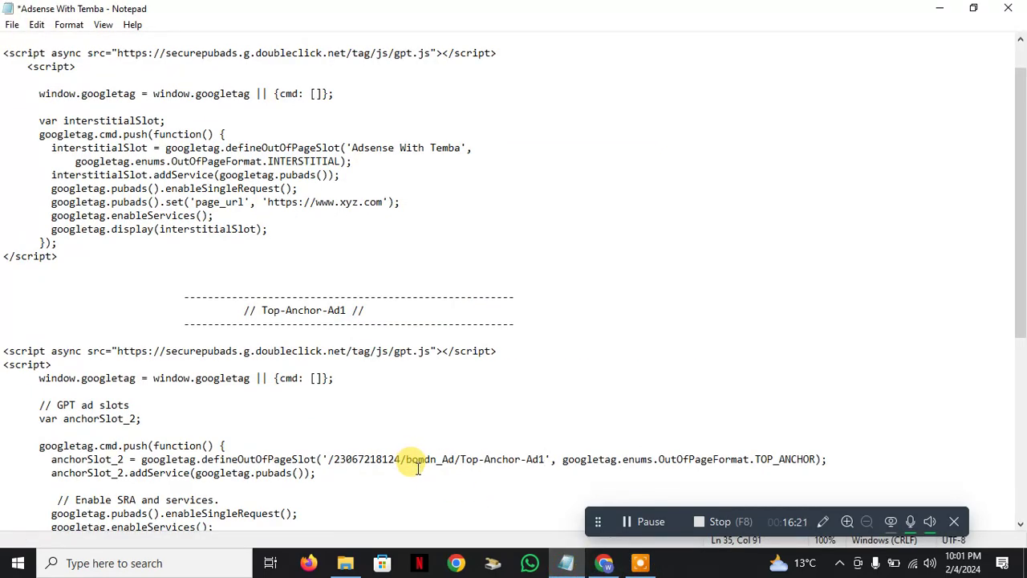
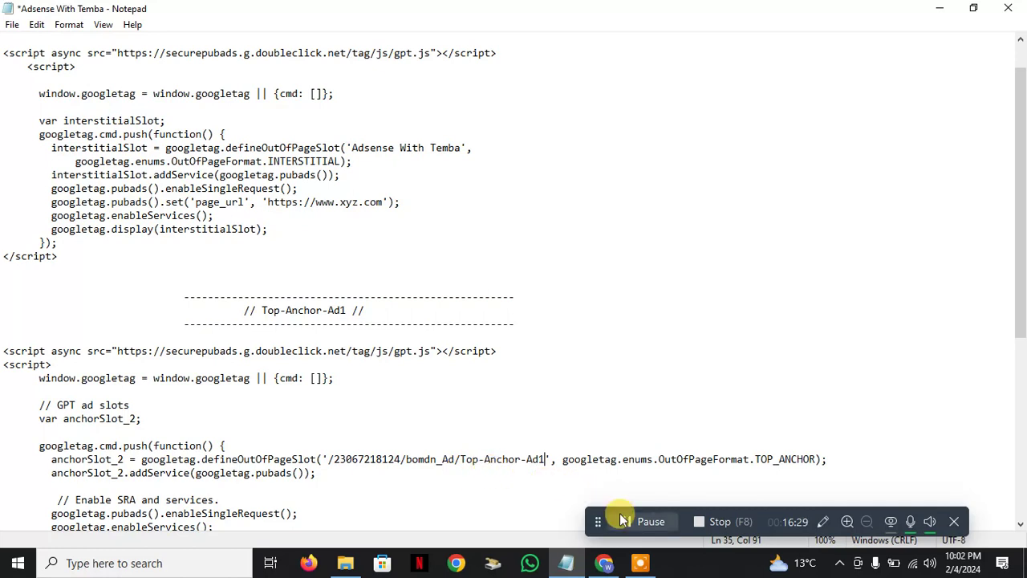
# Copy the complete Top-Anchor-Ad1 script from Notepad, from the gpt.js line through the closing script tag.
pyautogui.scroll(-1, 624, 522)
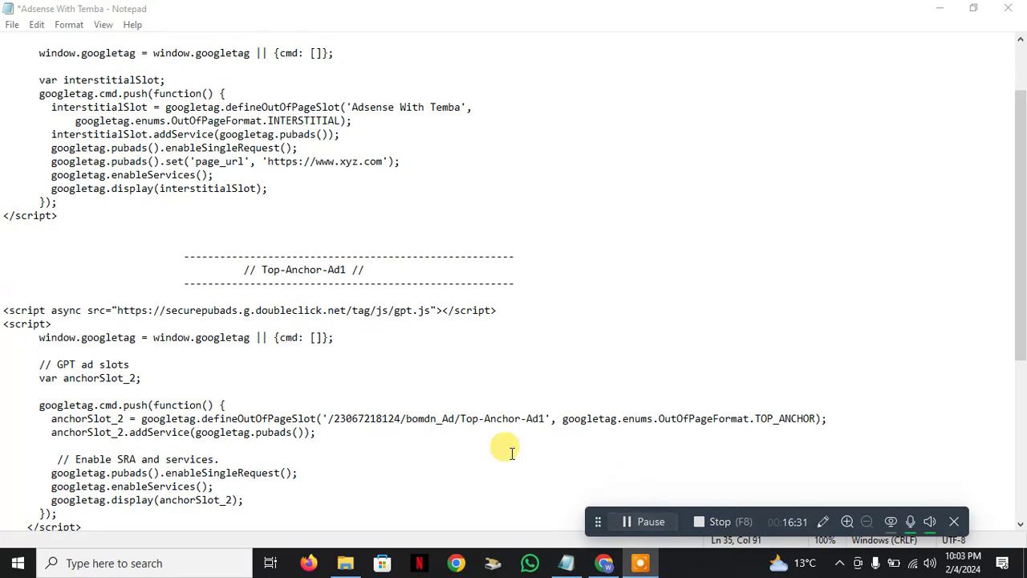
pyautogui.scroll(-1, 187, 432)
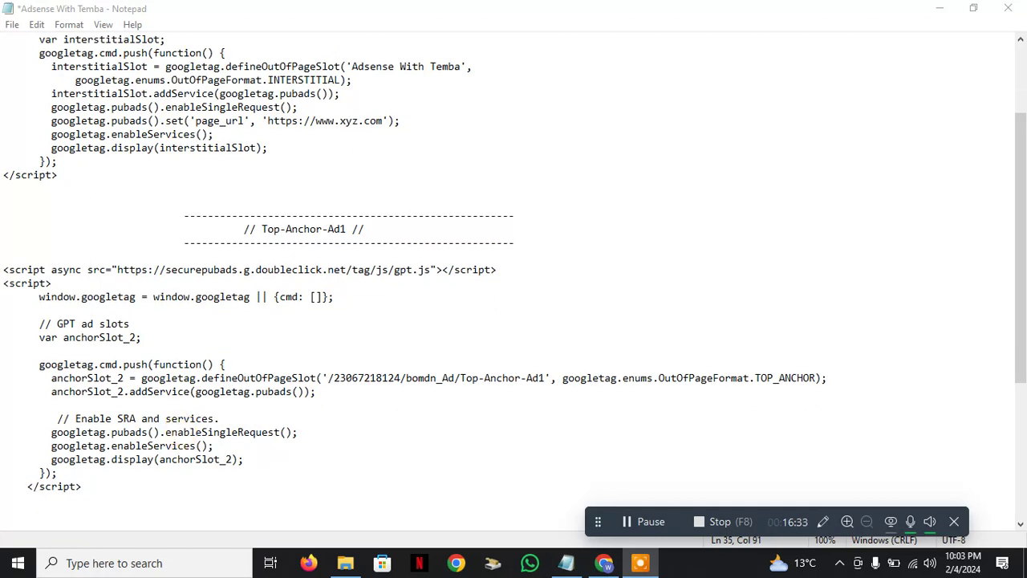
pyautogui.moveTo(3, 269); pyautogui.dragTo(109, 496)
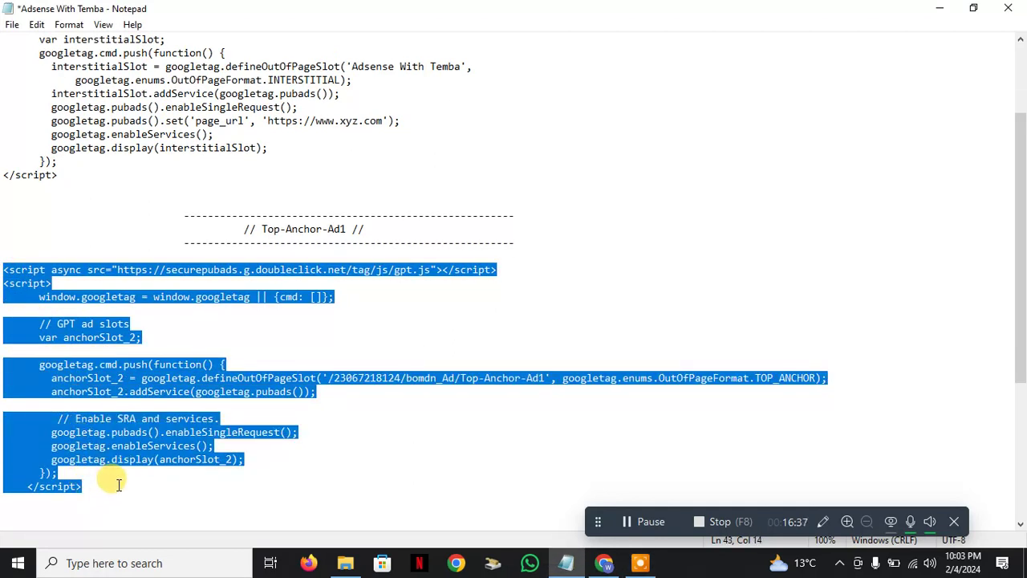
# Open WPCode's Header & Footer page in the bomdn.com WordPress admin and paste the Top-Anchor-Ad1 script into the Header section.
pyautogui.click(598, 562)
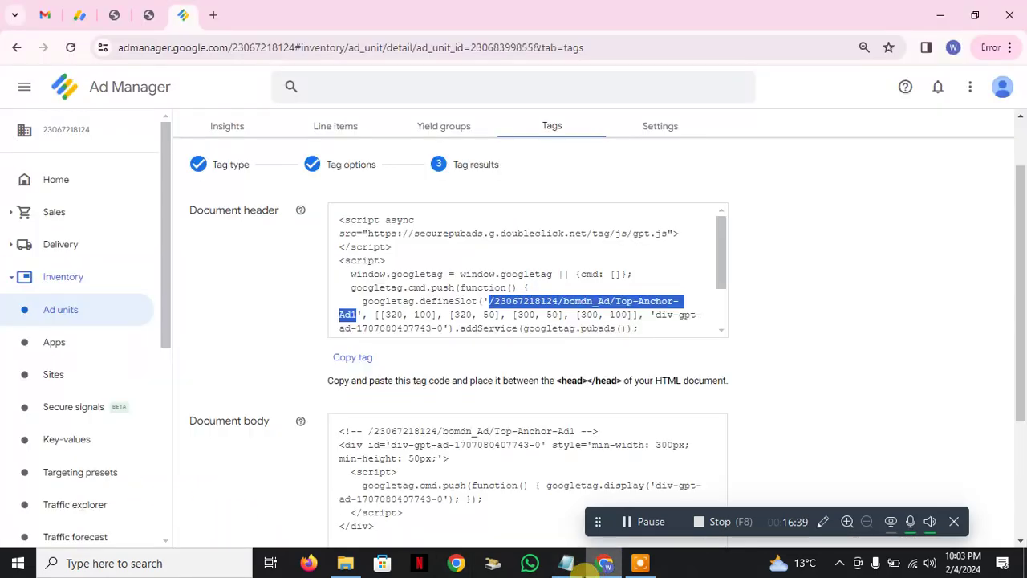
pyautogui.scroll(-3, 305, 408)
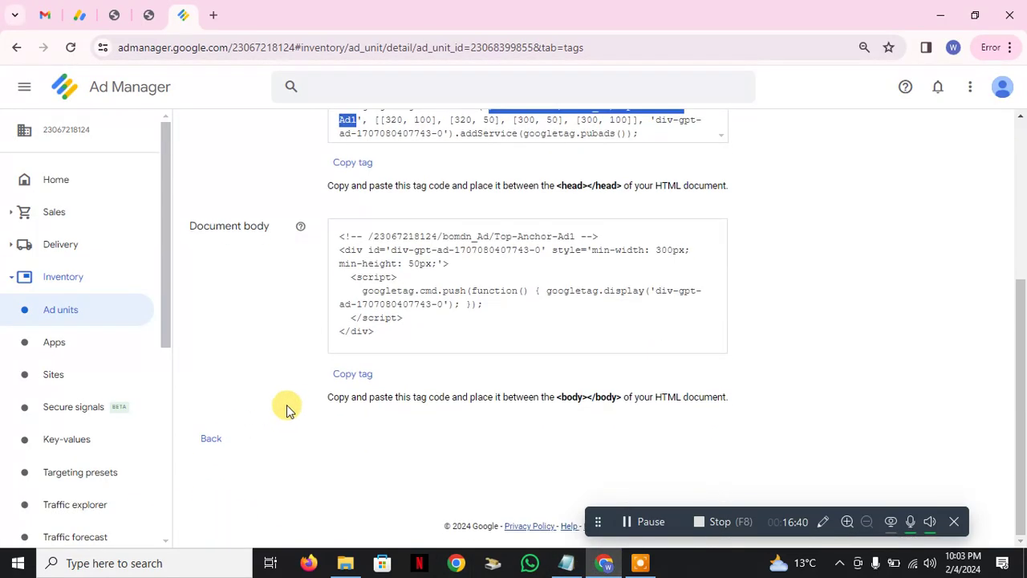
pyautogui.click(113, 14)
pyautogui.click(148, 15)
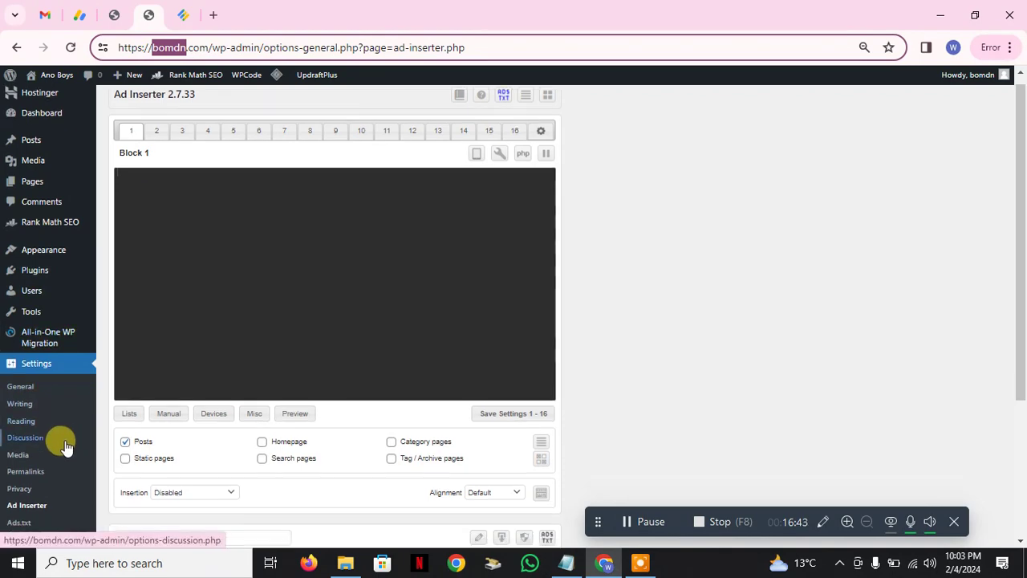
pyautogui.scroll(-3, 66, 446)
pyautogui.moveTo(53, 393)
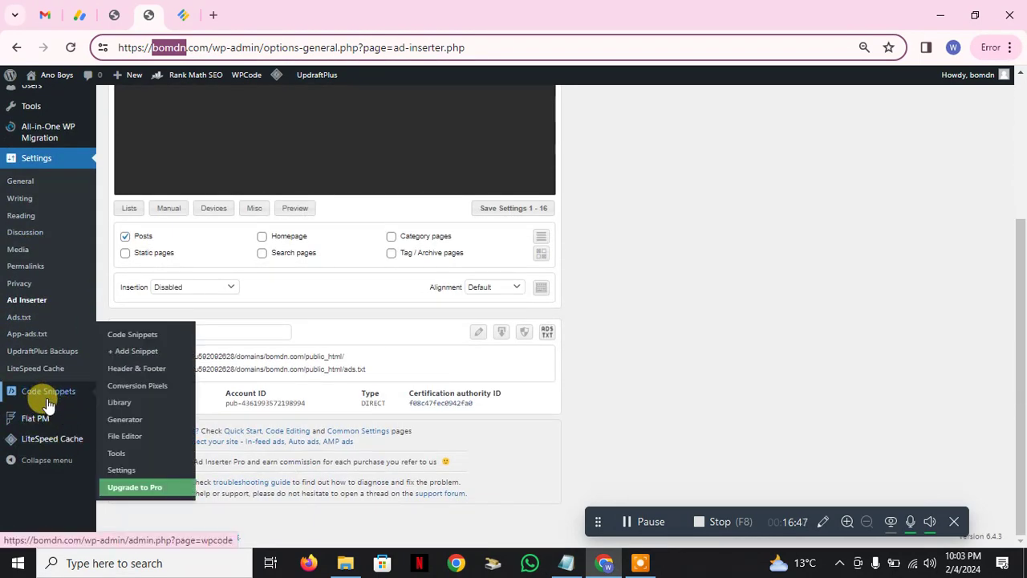
pyautogui.click(137, 370)
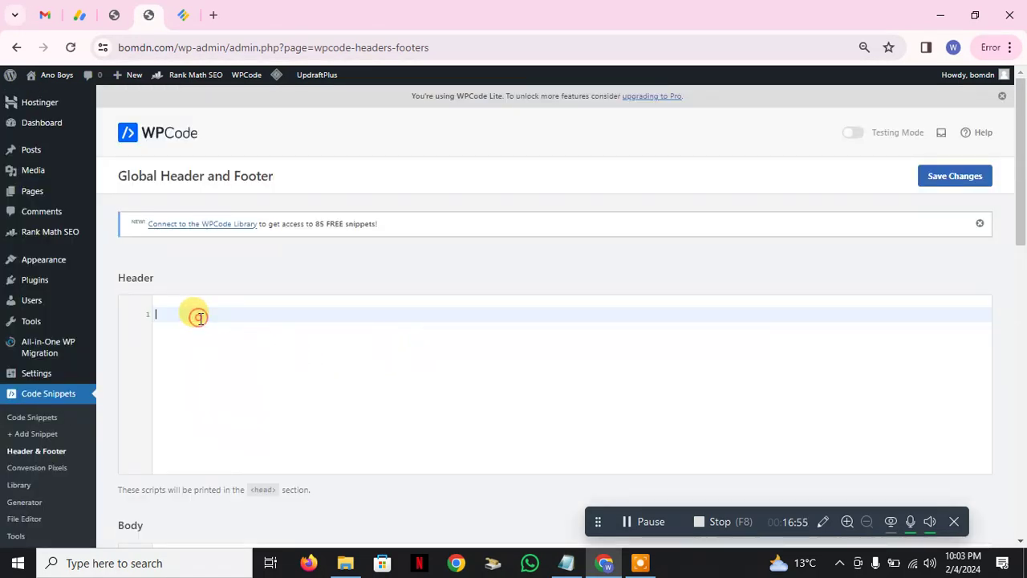
pyautogui.hotkey('ctrl', 'v')
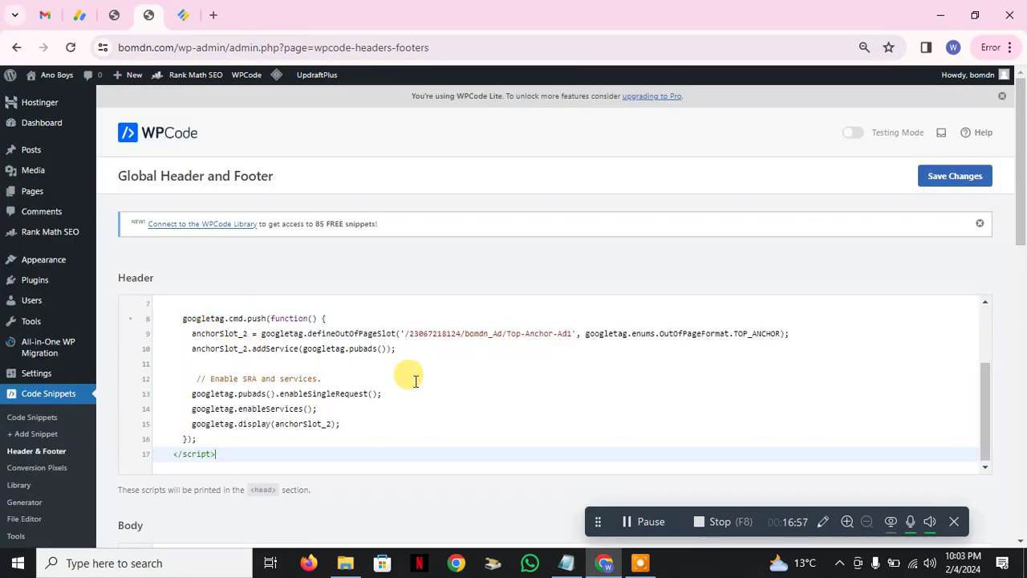
# Check the ad unit path in the pasted header script and compare the script with the Notepad version.
pyautogui.moveTo(401, 334); pyautogui.dragTo(573, 331)
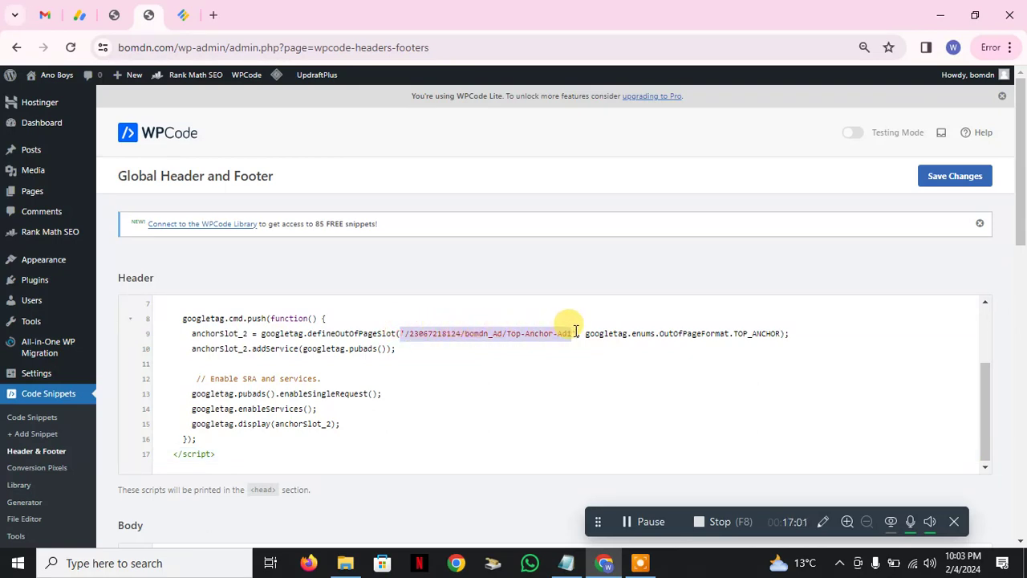
pyautogui.click(583, 305)
pyautogui.scroll(2, 470, 365)
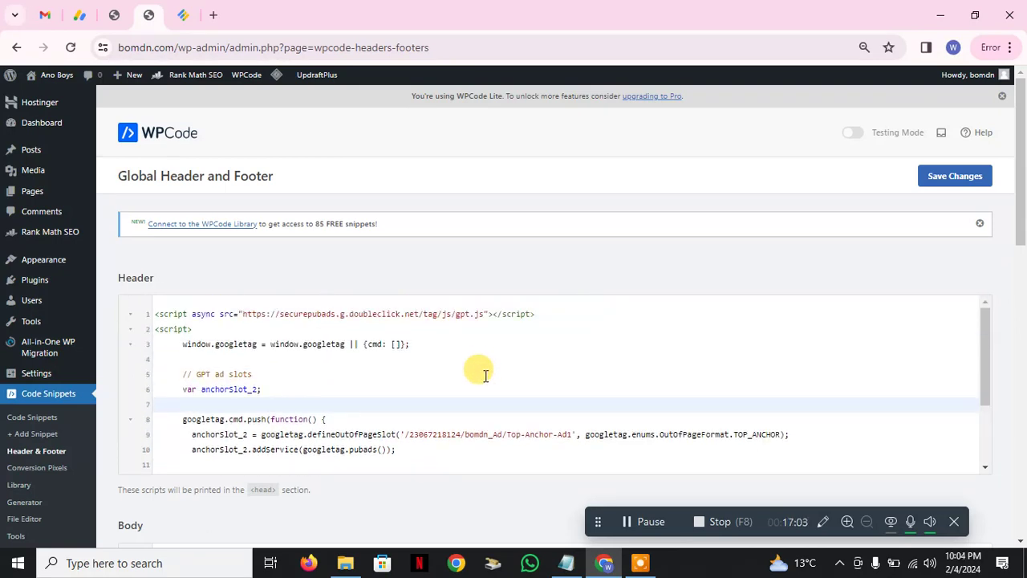
pyautogui.scroll(-5, 464, 392)
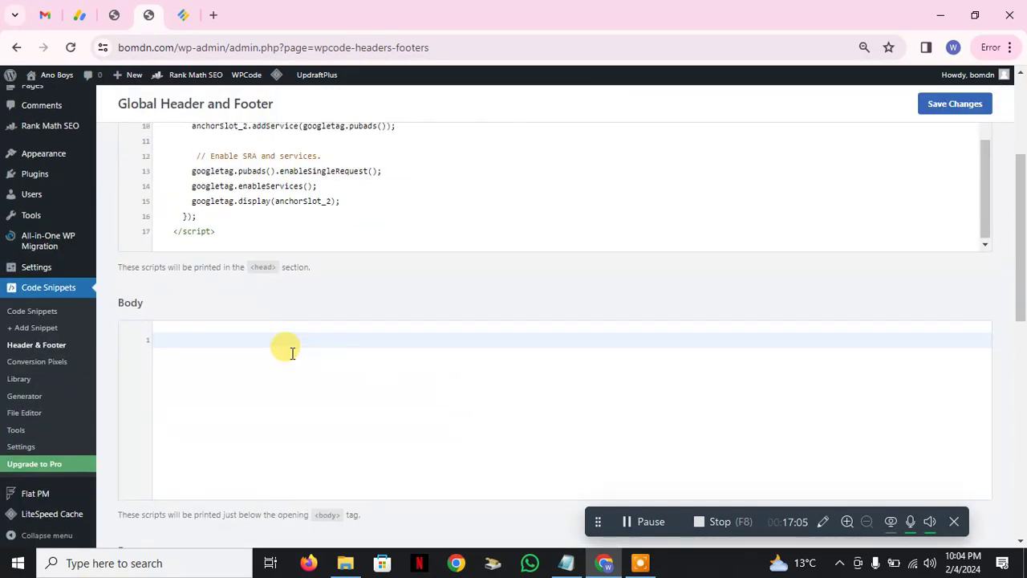
pyautogui.scroll(3, 291, 348)
pyautogui.click(565, 563)
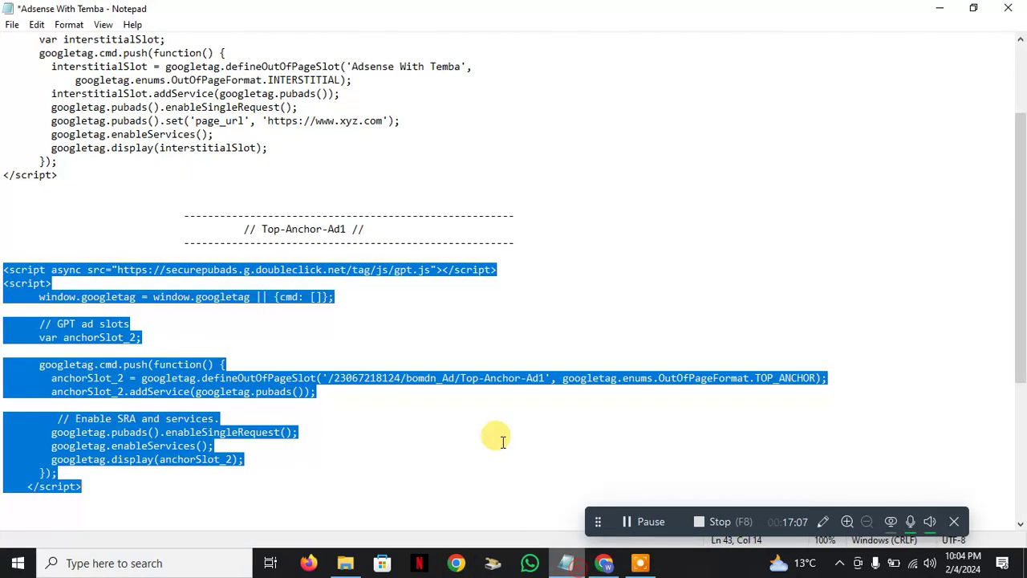
pyautogui.click(603, 562)
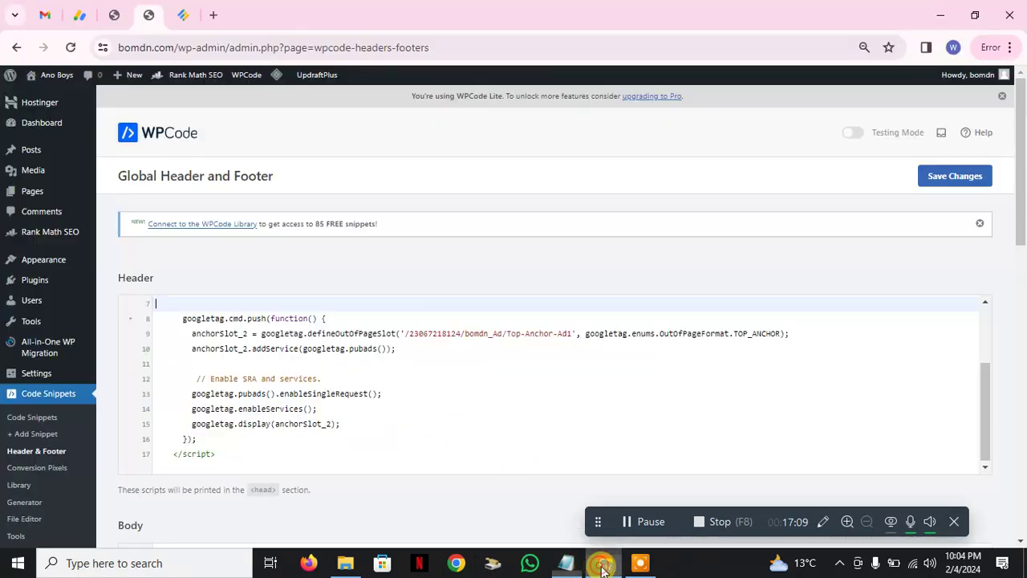
# Remove the three blank lines from the header script, before the GPT ad slots comment, the cmd.push line and the Enable SRA comment.
pyautogui.scroll(3, 171, 382)
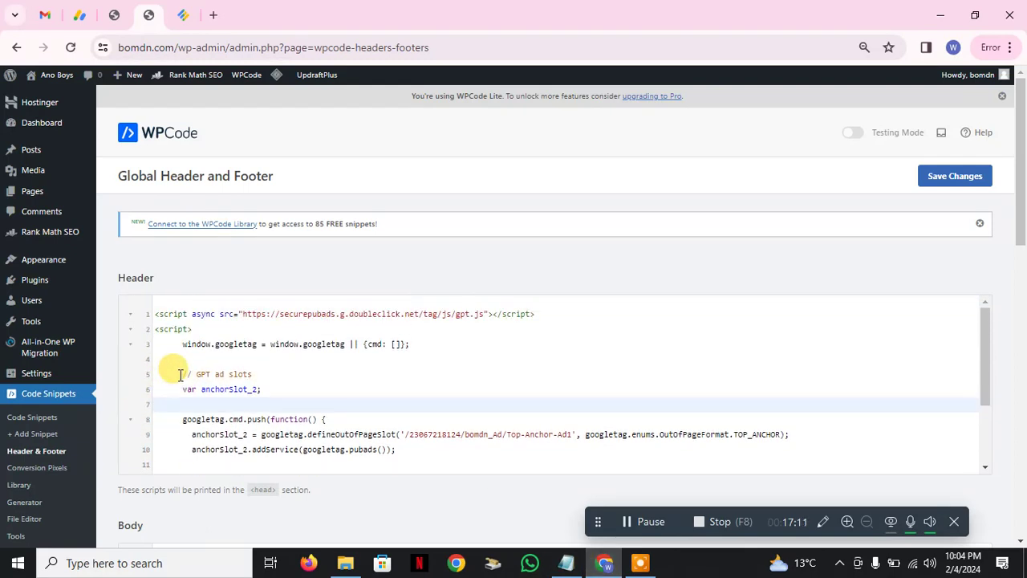
pyautogui.click(166, 359)
pyautogui.press('BackSpace')
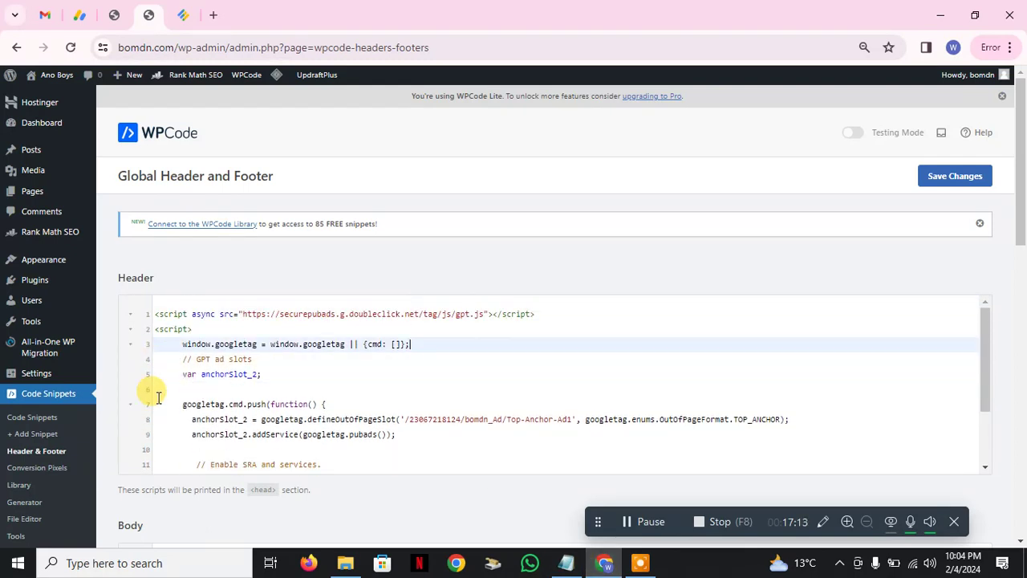
pyautogui.click(158, 392)
pyautogui.press('BackSpace')
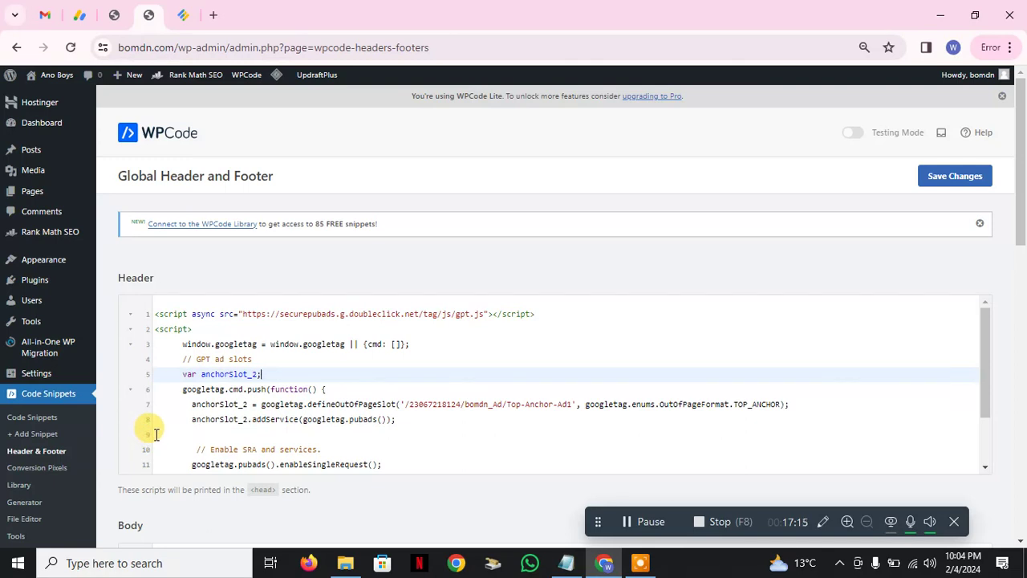
pyautogui.click(157, 434)
pyautogui.press('BackSpace')
pyautogui.scroll(-2, 160, 436)
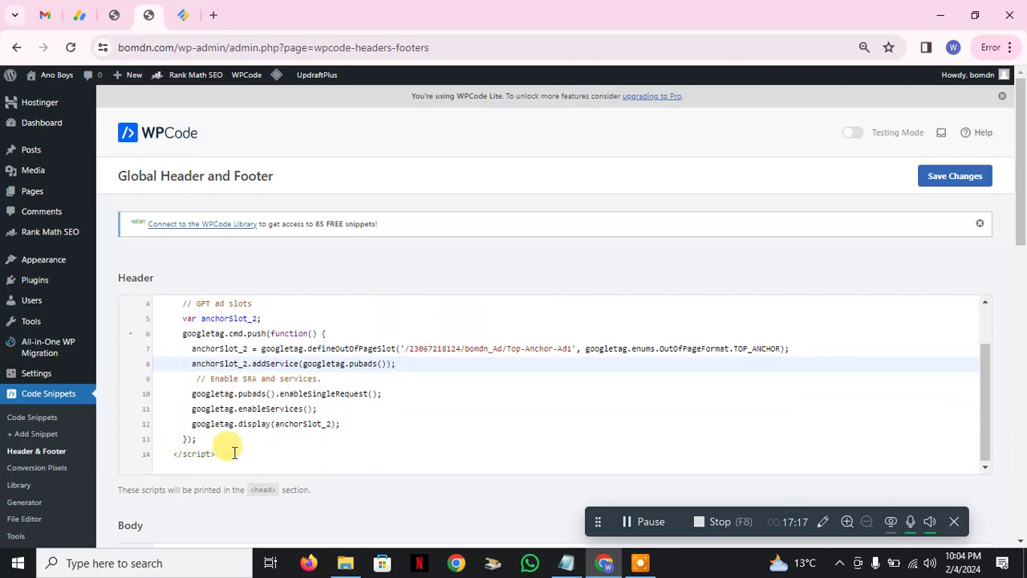
pyautogui.scroll(2, 289, 448)
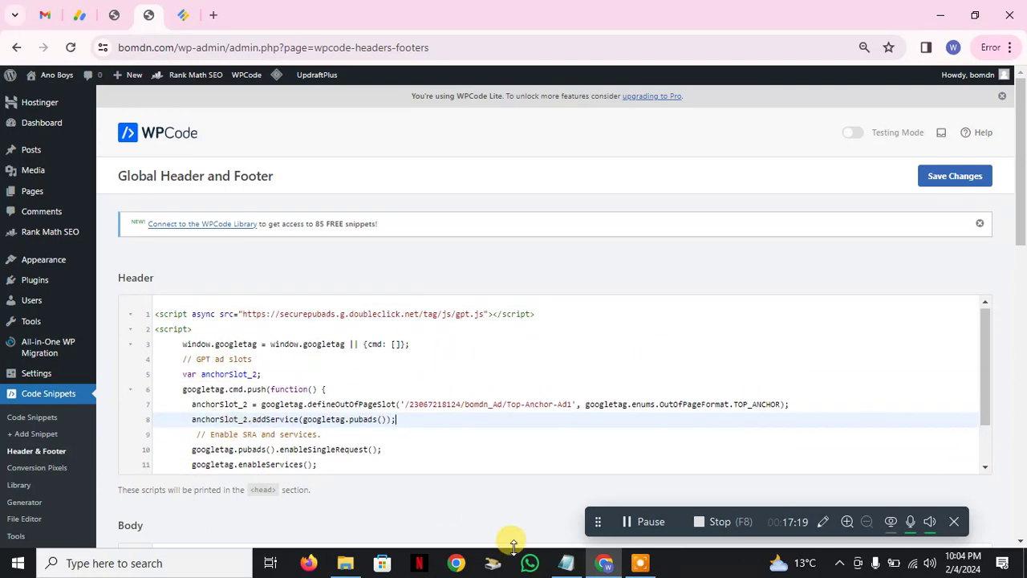
# Return to the Notepad notes and highlight the entire Top-Anchor-Ad1 script, including its gpt.js line.
pyautogui.click(566, 563)
pyautogui.click(454, 417)
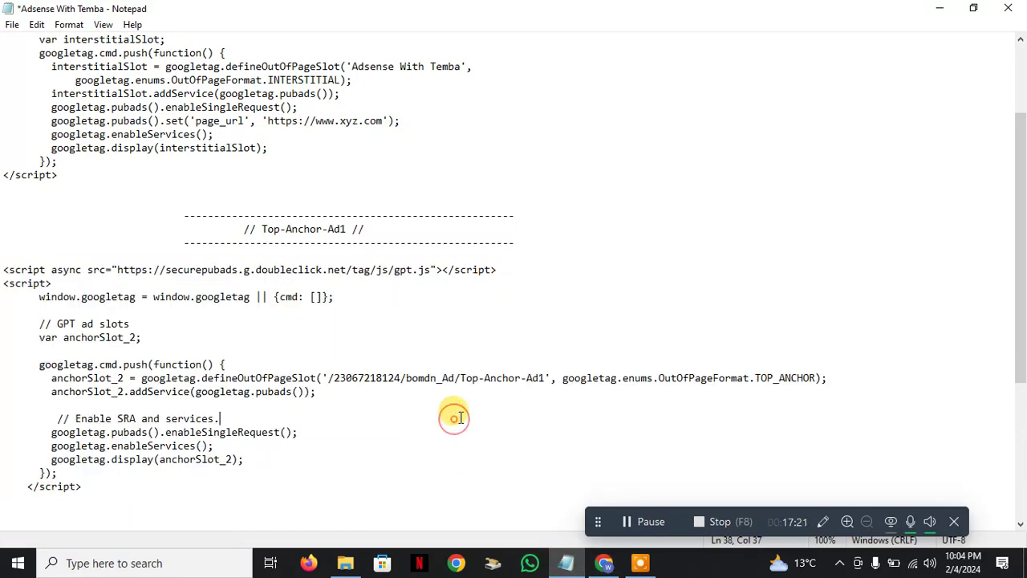
pyautogui.scroll(-2, 433, 393)
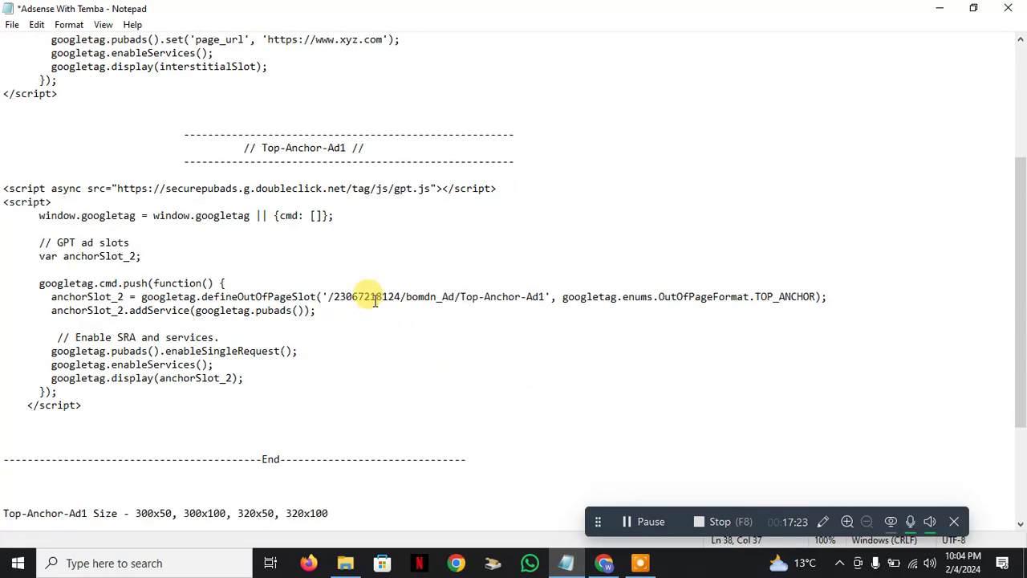
pyautogui.moveTo(14, 202); pyautogui.dragTo(238, 412)
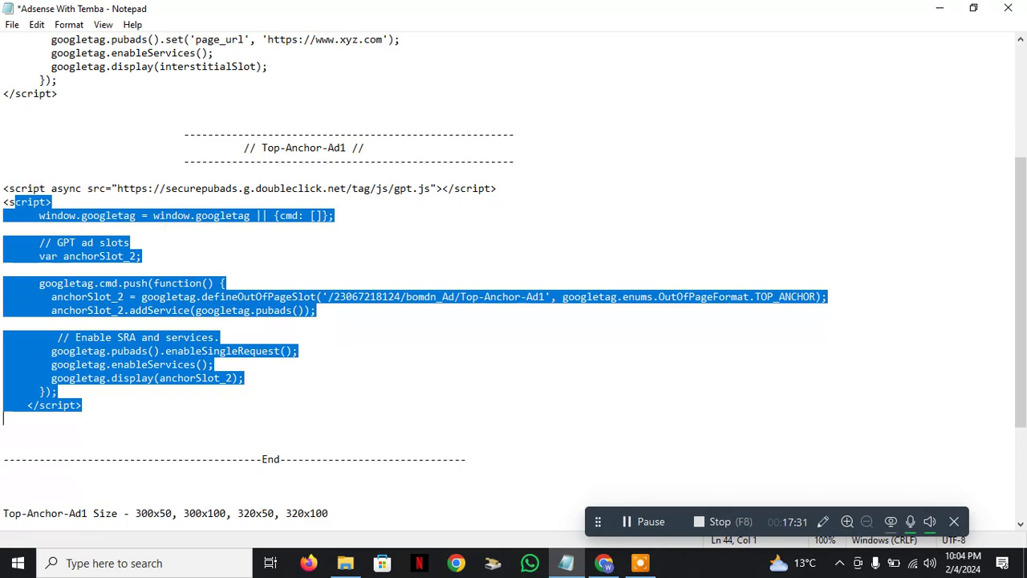
pyautogui.moveTo(3, 187); pyautogui.dragTo(111, 400)
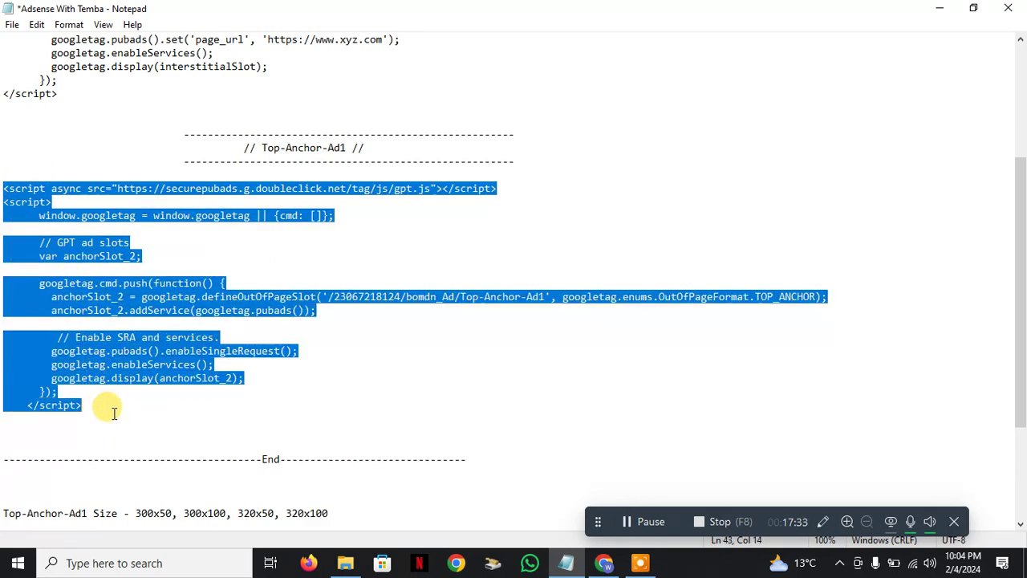
# Switch to the browser and paste the Top-Anchor-Ad1 script from the notes into the site's Footer scripts.
pyautogui.click(603, 563)
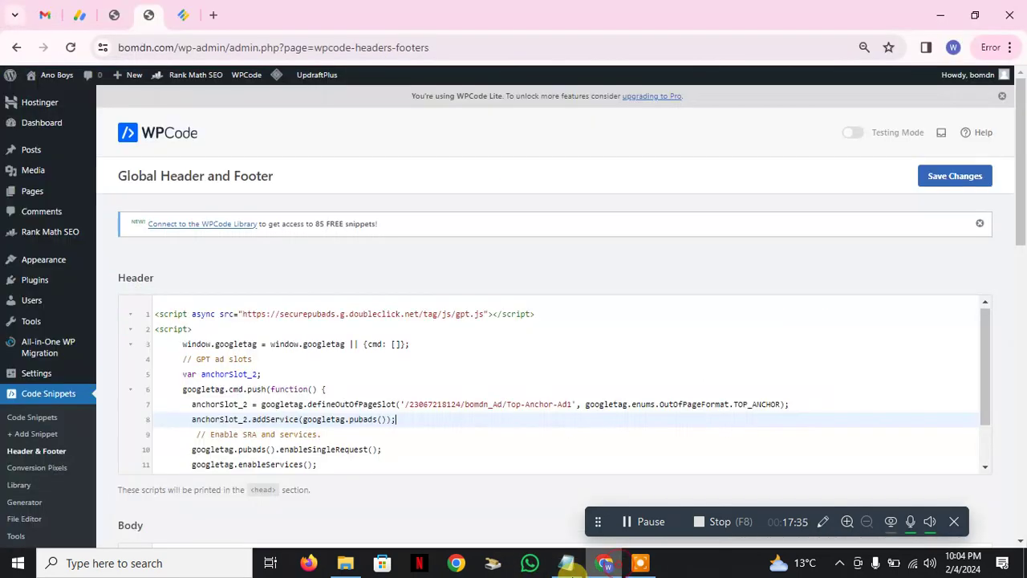
pyautogui.scroll(-10, 353, 442)
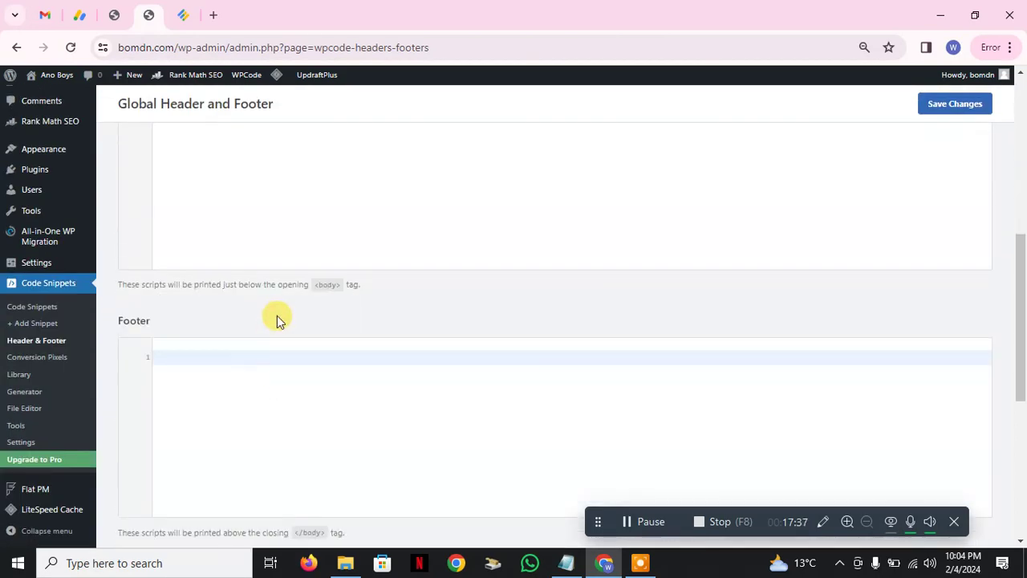
pyautogui.hotkey('ctrl', 'v')
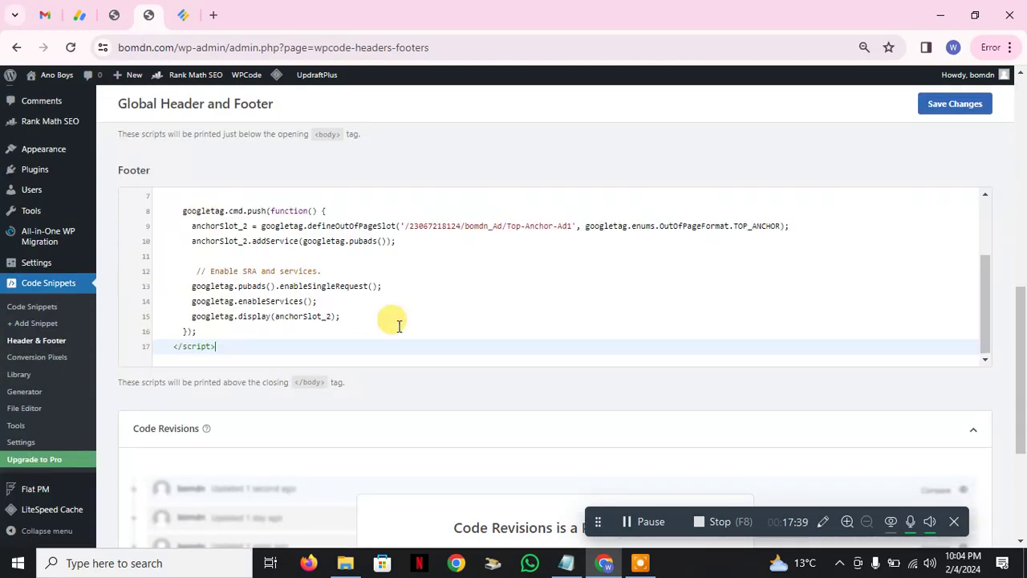
pyautogui.click(519, 227)
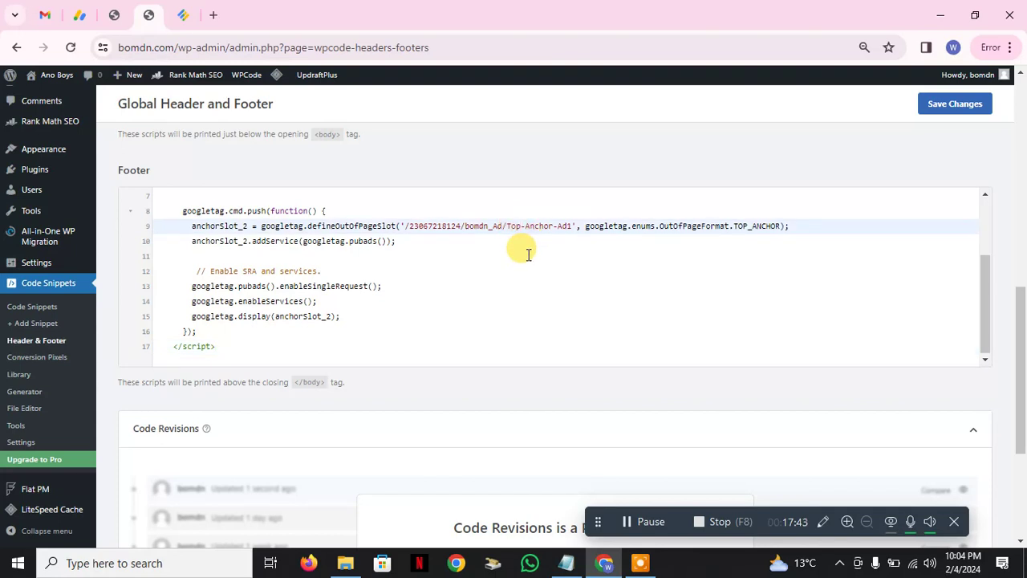
pyautogui.scroll(2, 528, 254)
pyautogui.scroll(1, 528, 259)
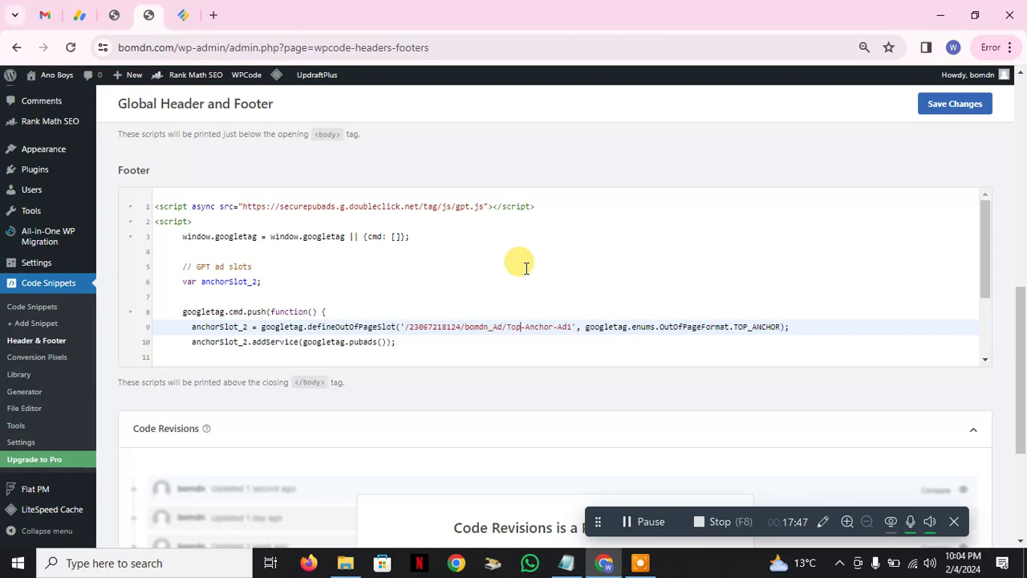
# Cut the whole script back out of the Footer scripts and save the global header and footer settings.
pyautogui.scroll(-3, 526, 268)
pyautogui.click(466, 289)
pyautogui.hotkey('ctrl', 'a')
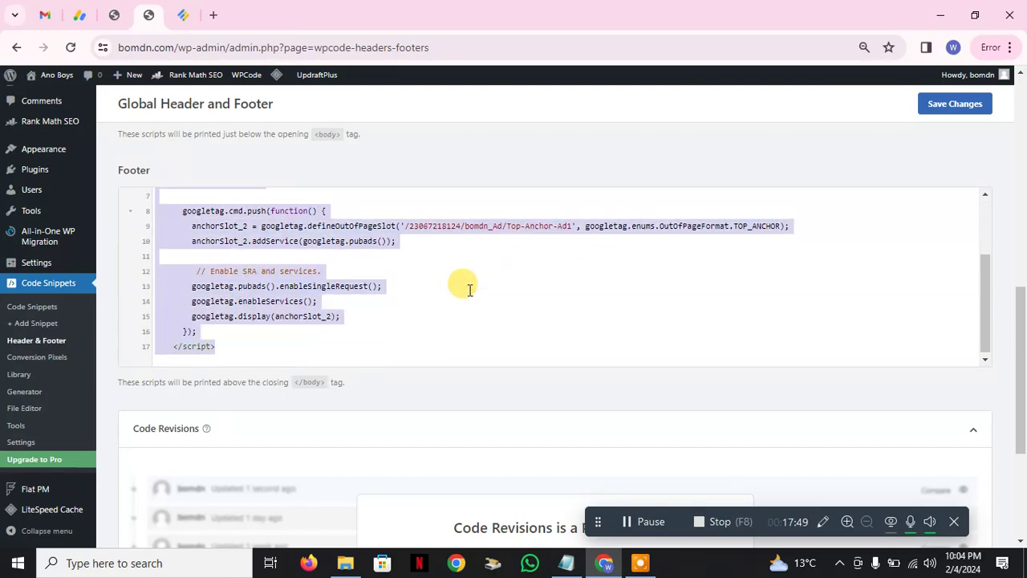
pyautogui.hotkey('ctrl', 'x')
pyautogui.scroll(5, 667, 307)
pyautogui.scroll(3, 711, 335)
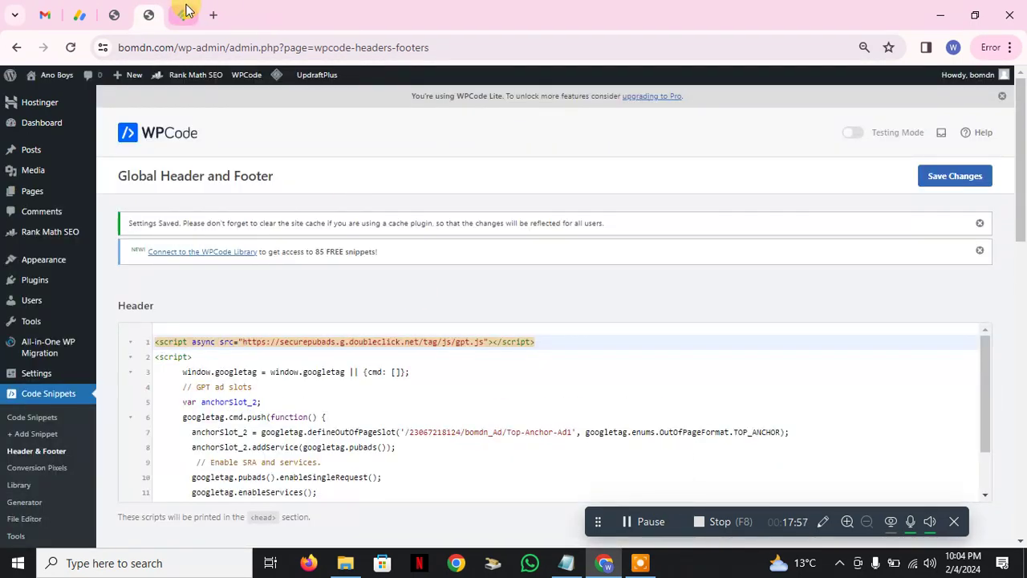
# Switch to Google Ad Manager and return from the Top-Anchor-Ad1 unit to the list of all ad units.
pyautogui.click(185, 11)
pyautogui.click(212, 442)
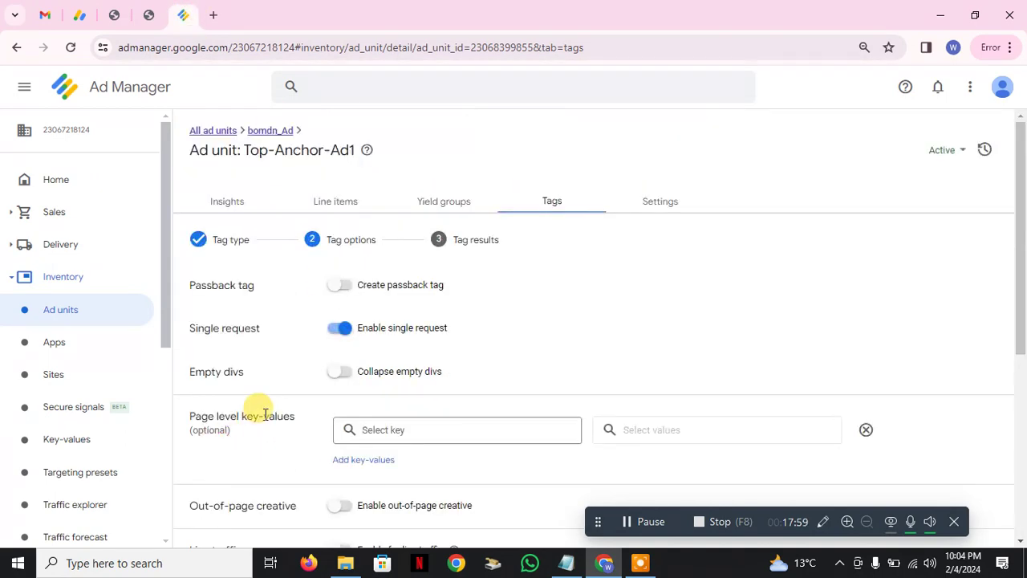
pyautogui.click(211, 130)
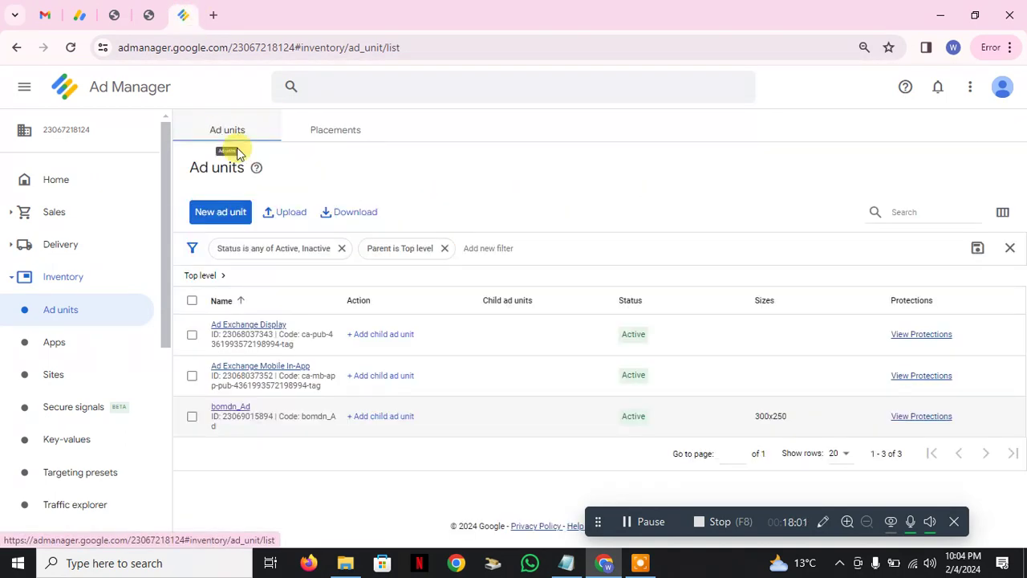
# Locate the Interstitial-Ad1 script section in the Notepad notes.
pyautogui.click(565, 562)
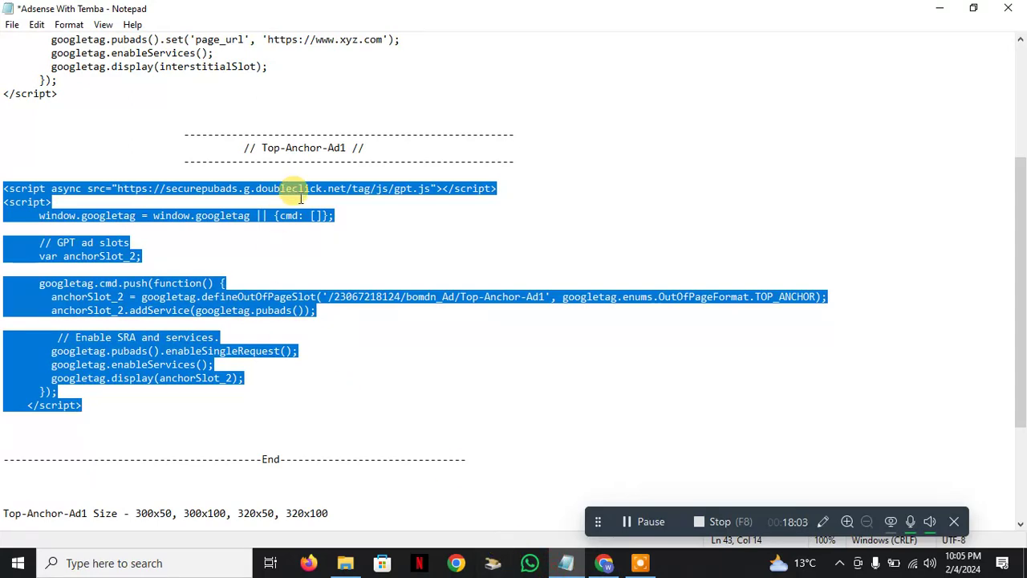
pyautogui.scroll(4, 321, 240)
pyautogui.scroll(1, 337, 272)
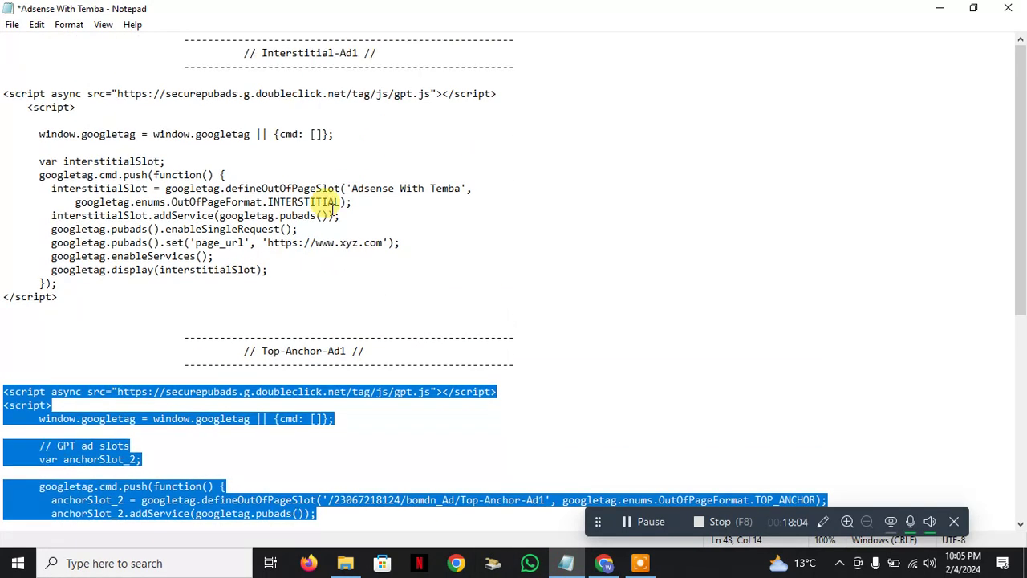
pyautogui.doubleClick(278, 53)
pyautogui.click(396, 146)
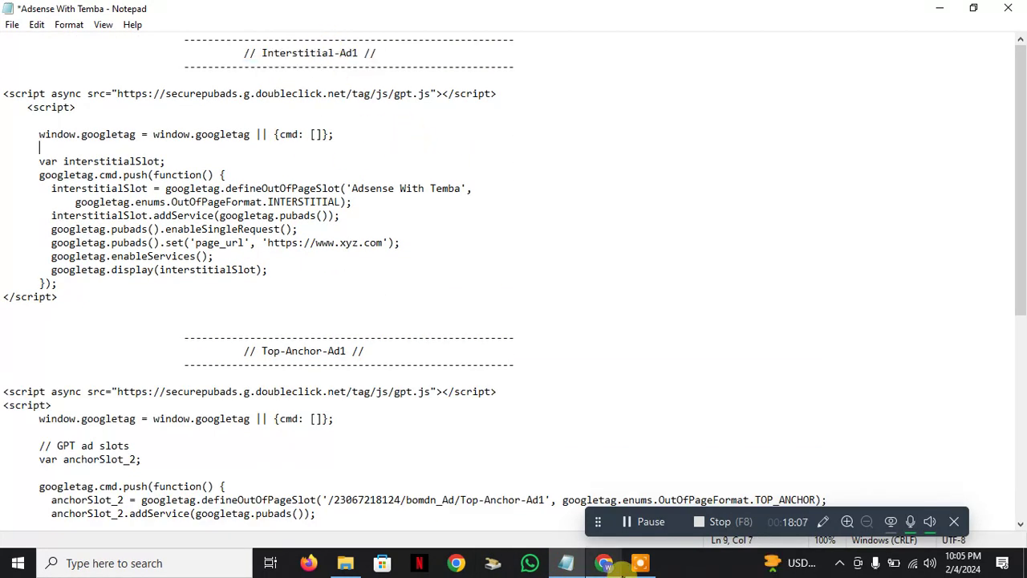
# Switch back to Ad Manager and start a new child ad unit under bomdn_Ad.
pyautogui.click(618, 566)
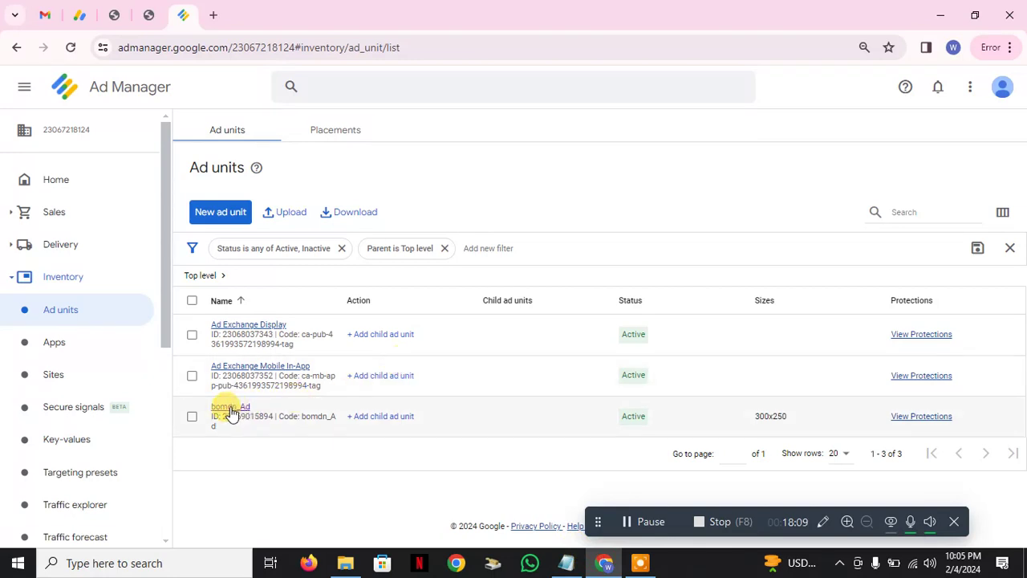
pyautogui.moveTo(218, 443); pyautogui.dragTo(218, 399)
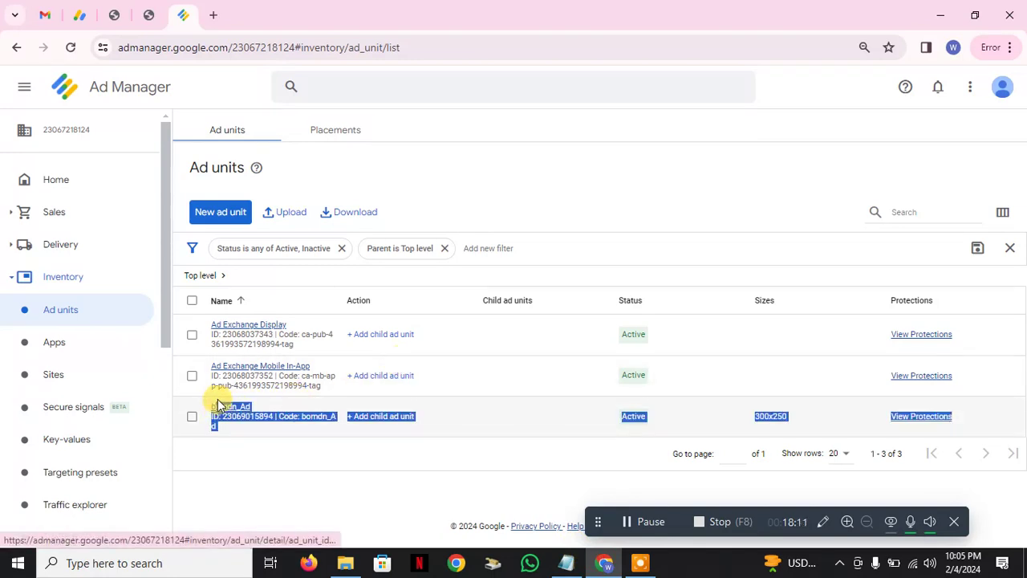
pyautogui.click(380, 436)
pyautogui.click(373, 422)
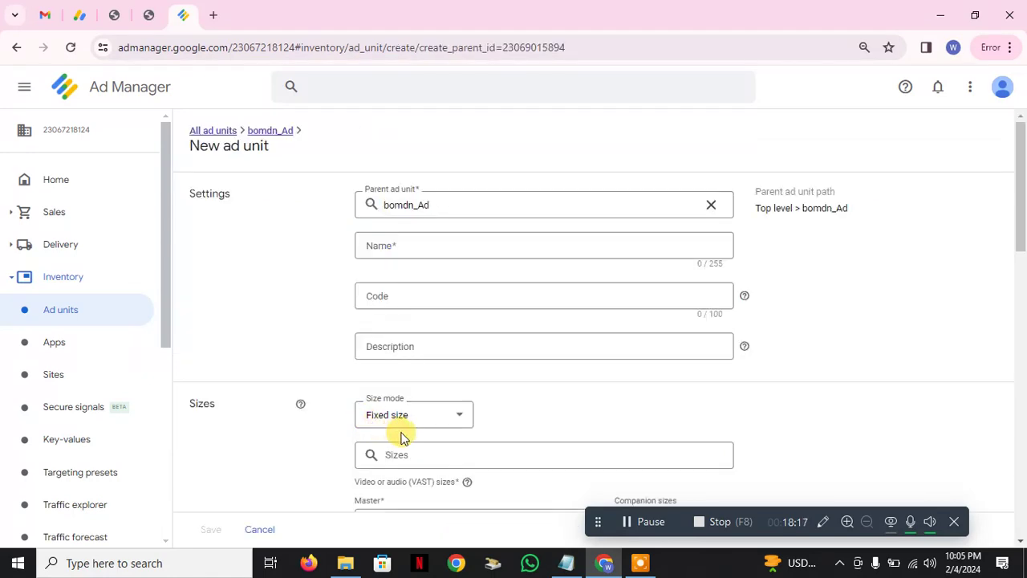
# Copy Interstitial-Ad1 from the Notepad notes and enter it as the new ad unit's name, code and description.
pyautogui.click(579, 569)
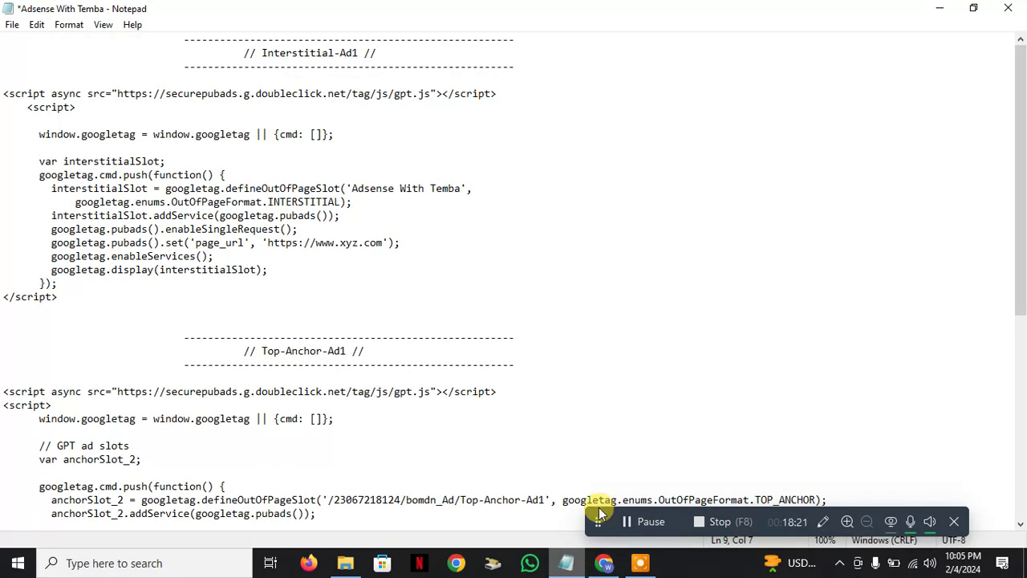
pyautogui.moveTo(262, 55); pyautogui.dragTo(354, 55)
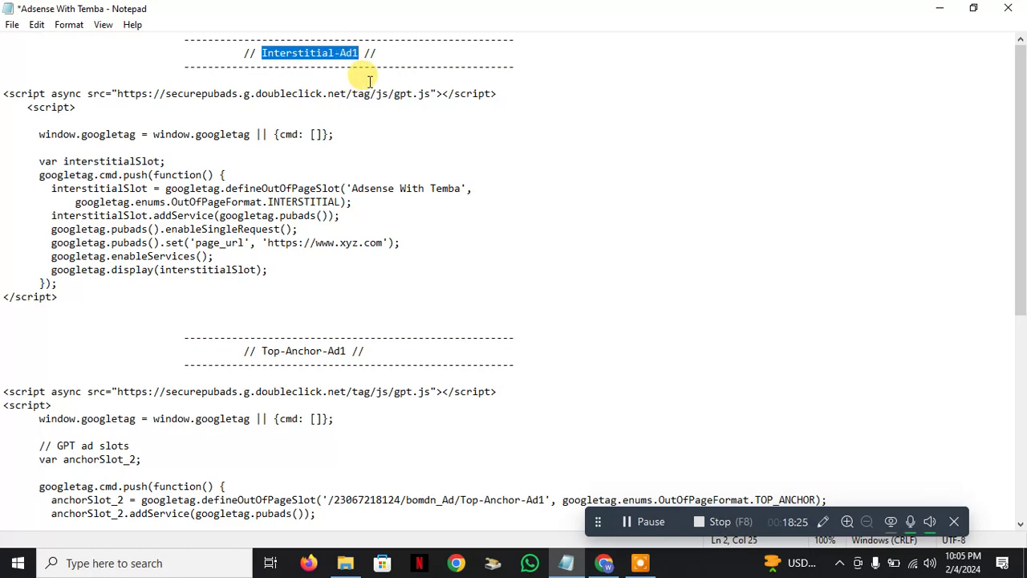
pyautogui.click(605, 562)
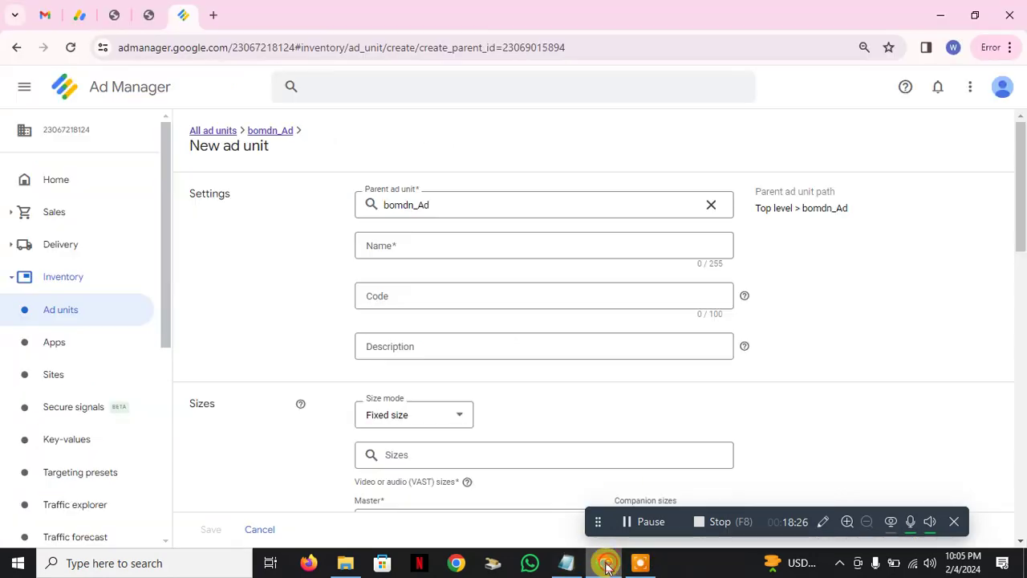
pyautogui.click(425, 255)
pyautogui.hotkey('ctrl', 'v')
pyautogui.click(427, 295)
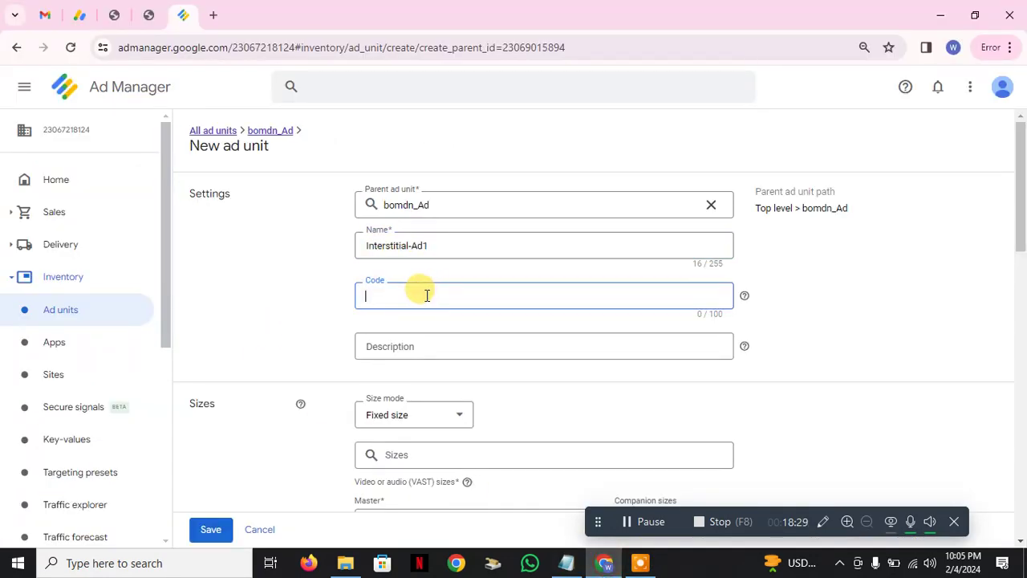
pyautogui.hotkey('ctrl', 'v')
pyautogui.click(414, 346)
pyautogui.hotkey('ctrl', 'v')
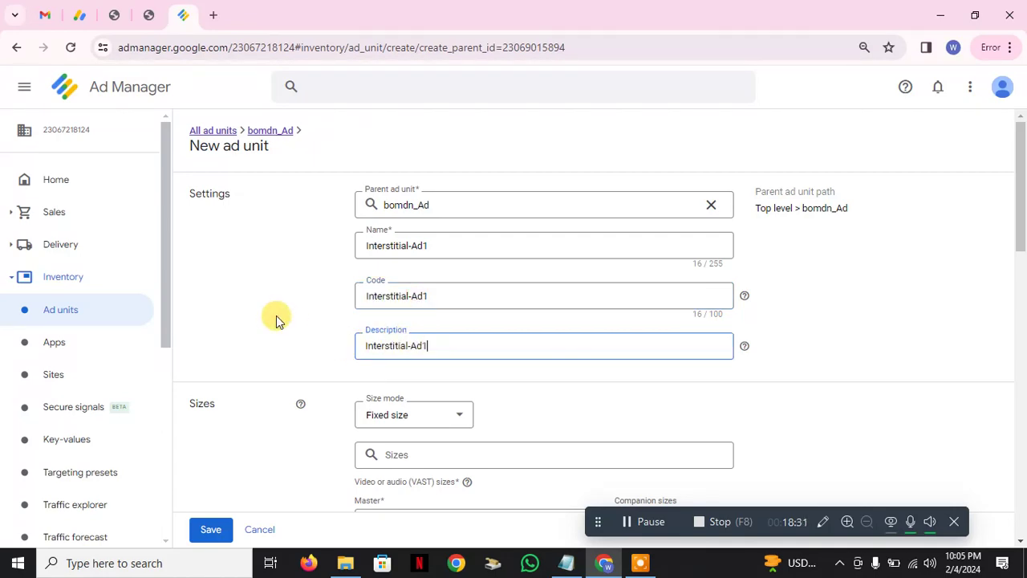
# Copy the interstitial size from the Notepad notes and select 1024x768 (Tablet Landscape Full Screen) as the ad unit's fixed size.
pyautogui.click(567, 563)
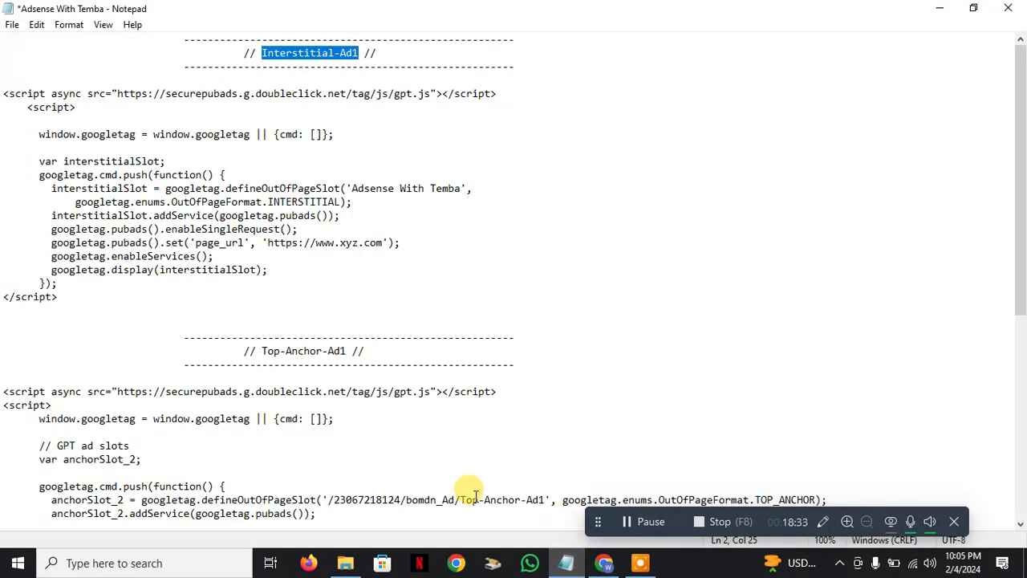
pyautogui.scroll(-9, 248, 409)
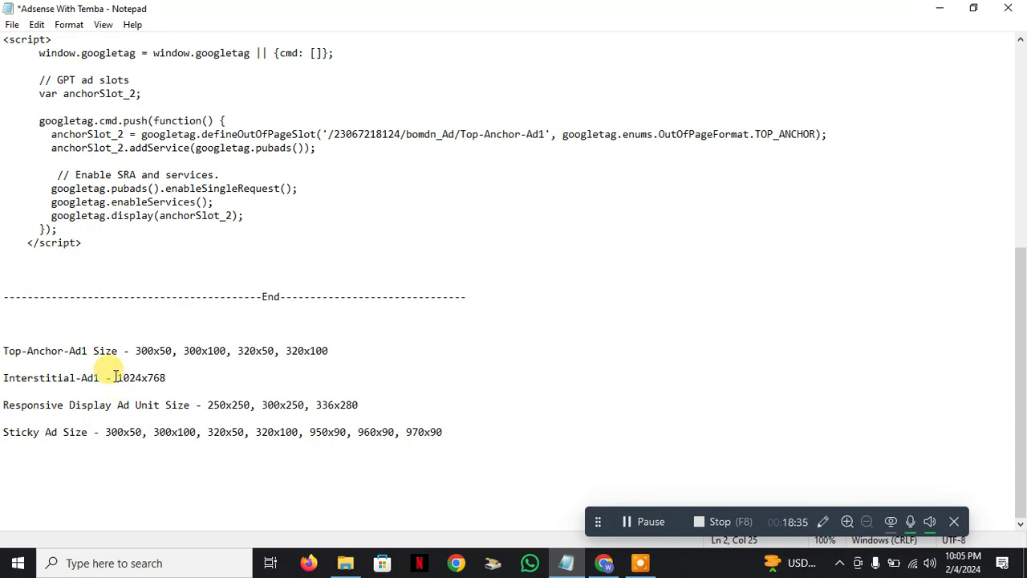
pyautogui.moveTo(116, 376); pyautogui.dragTo(166, 377)
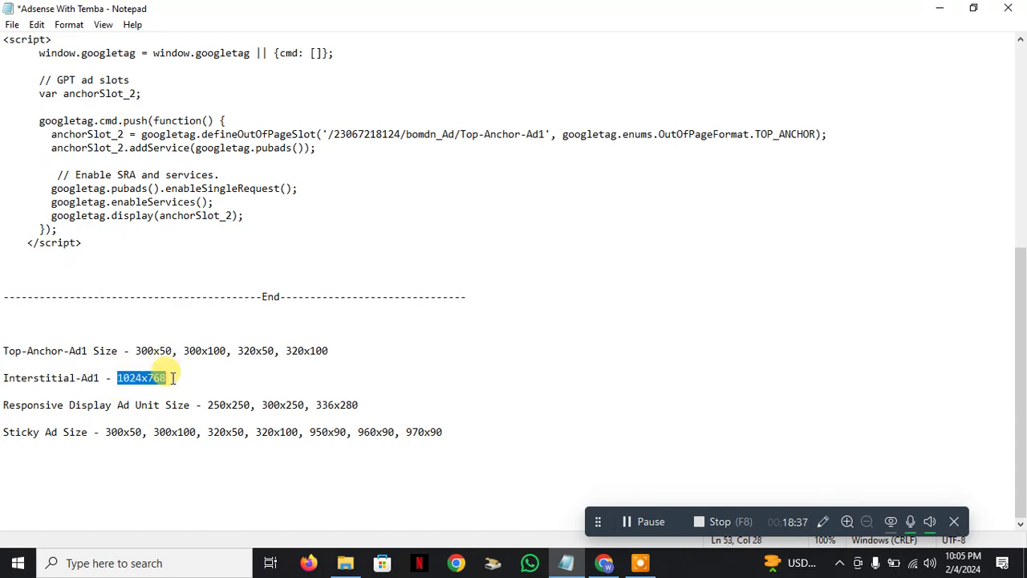
pyautogui.click(604, 562)
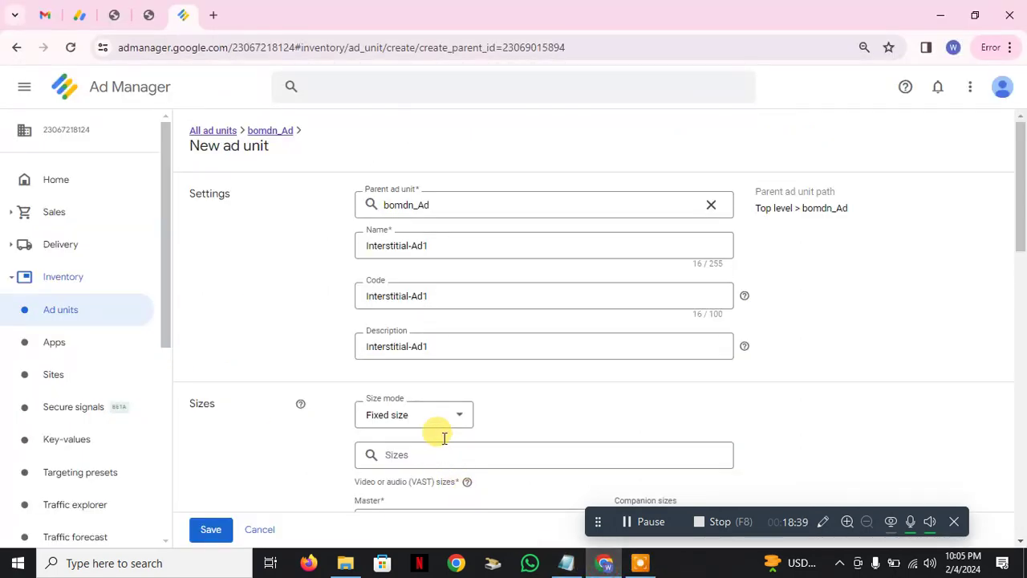
pyautogui.scroll(-4, 449, 449)
pyautogui.click(428, 157)
pyautogui.hotkey('ctrl', 'v')
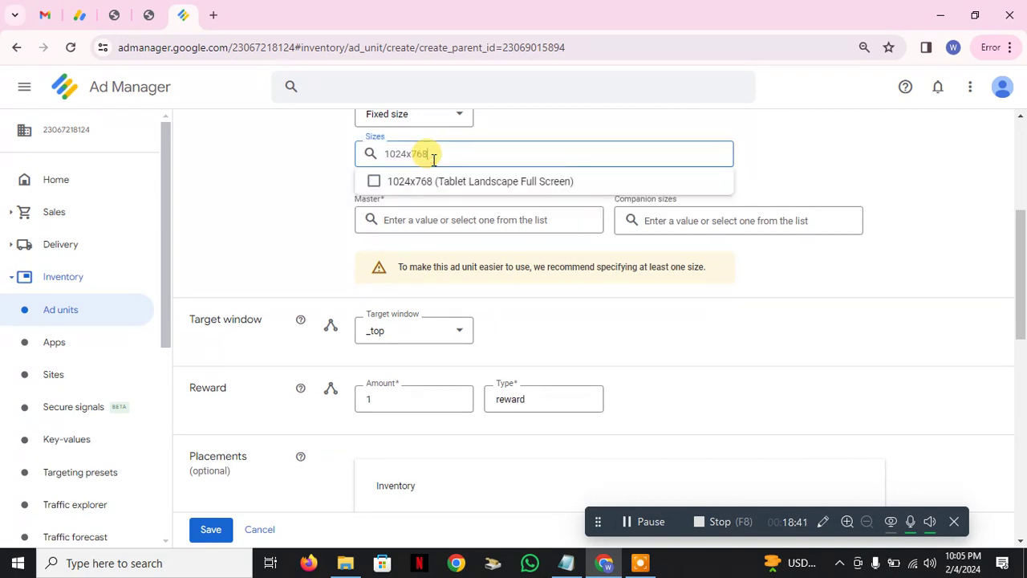
pyautogui.click(437, 177)
# Save the new Interstitial-Ad1 ad unit.
pyautogui.scroll(-3, 537, 397)
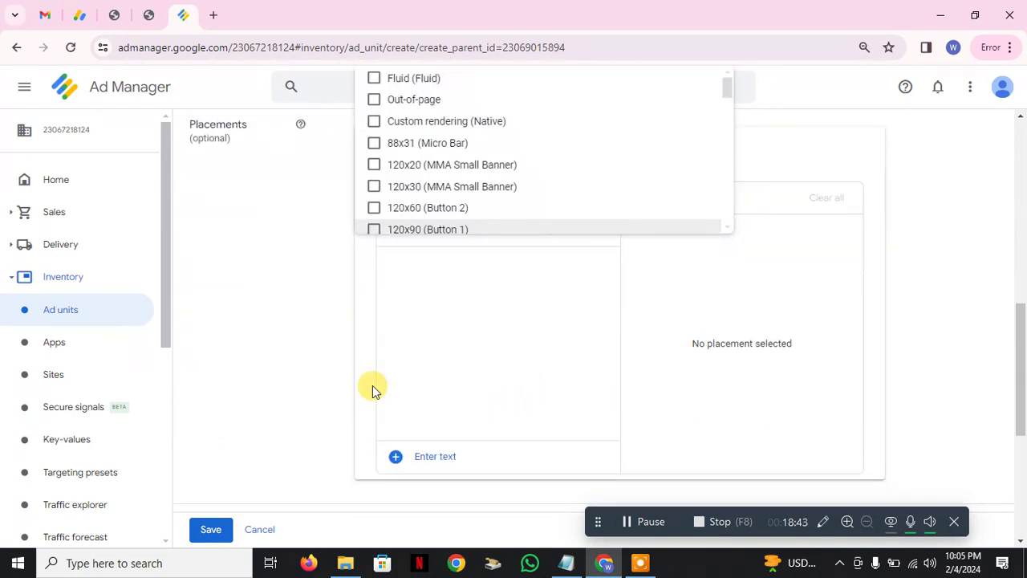
pyautogui.scroll(-3, 277, 439)
pyautogui.click(210, 527)
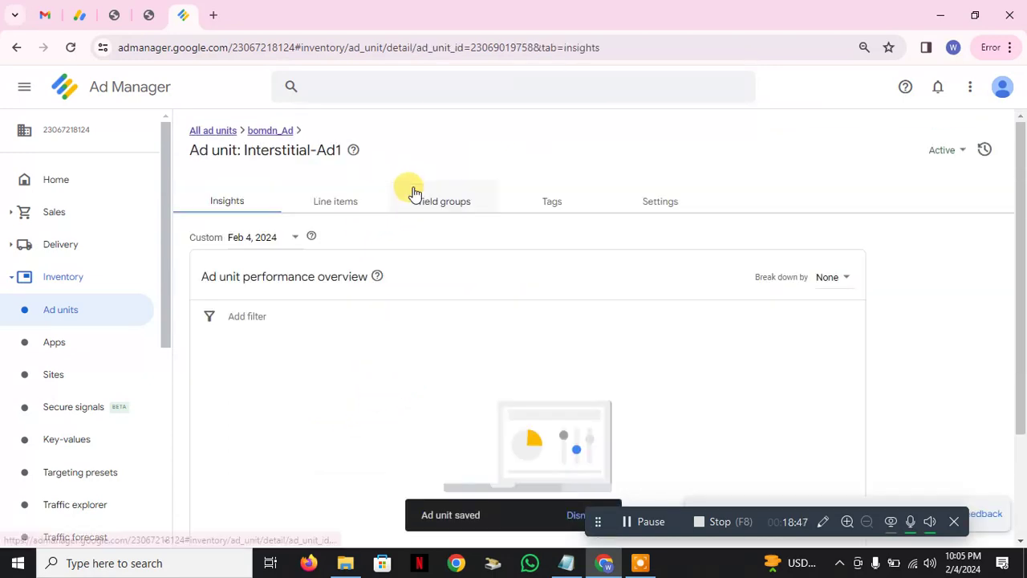
# Generate the Google Publisher Tag code for the Interstitial-Ad1 unit, keeping the default tag options.
pyautogui.click(545, 205)
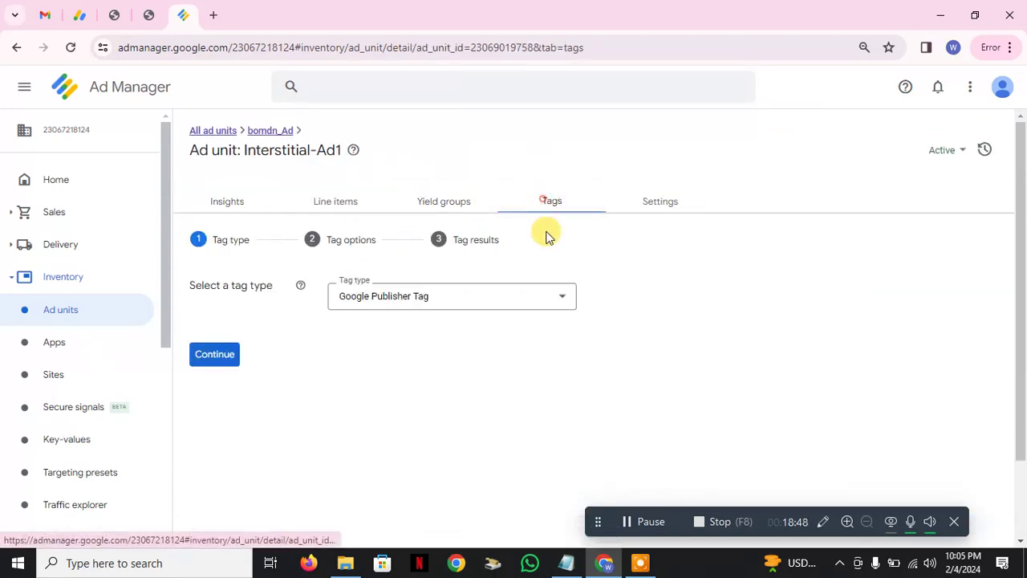
pyautogui.click(215, 353)
pyautogui.scroll(-4, 345, 425)
pyautogui.click(264, 457)
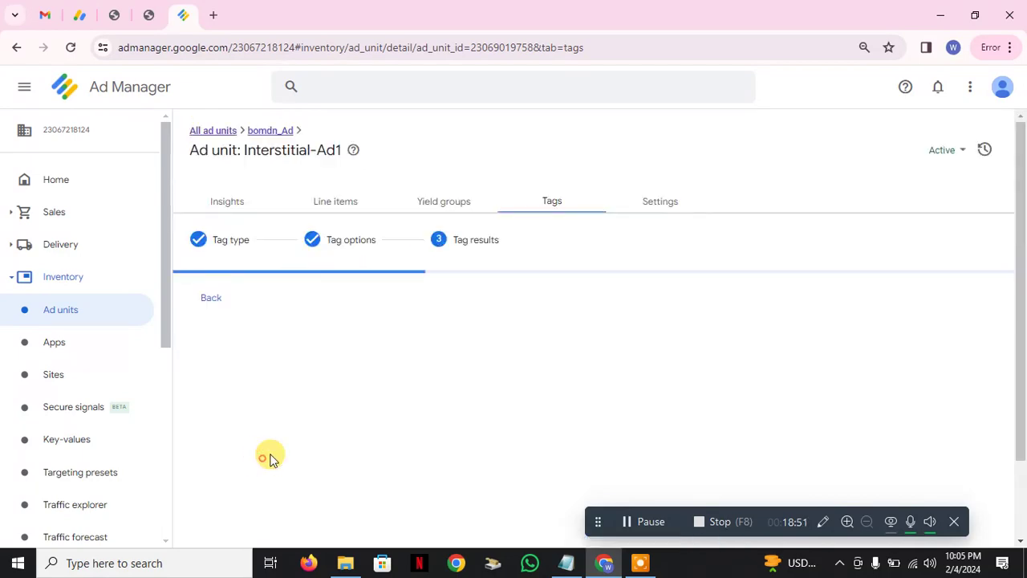
pyautogui.scroll(-2, 545, 403)
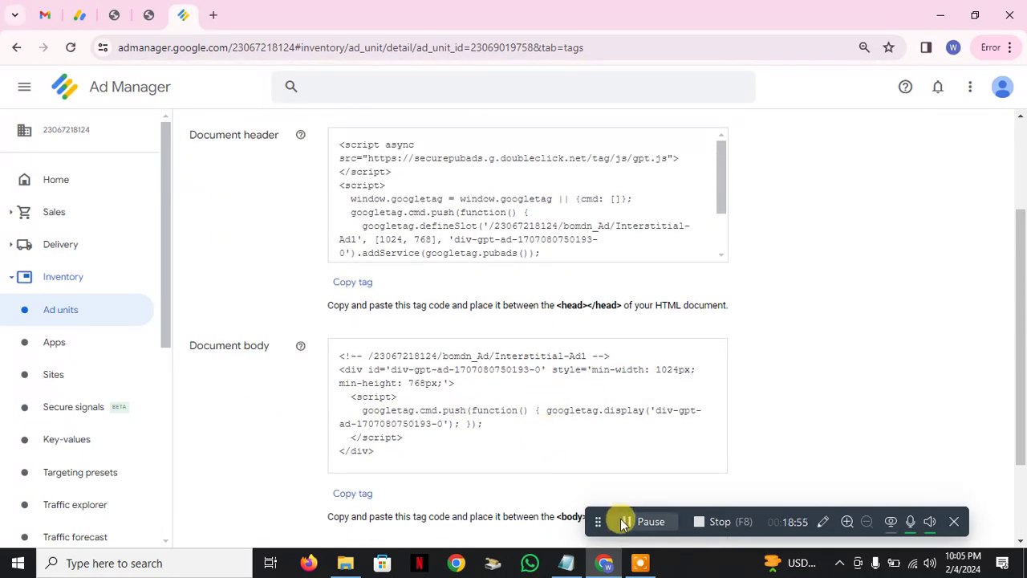
pyautogui.click(620, 522)
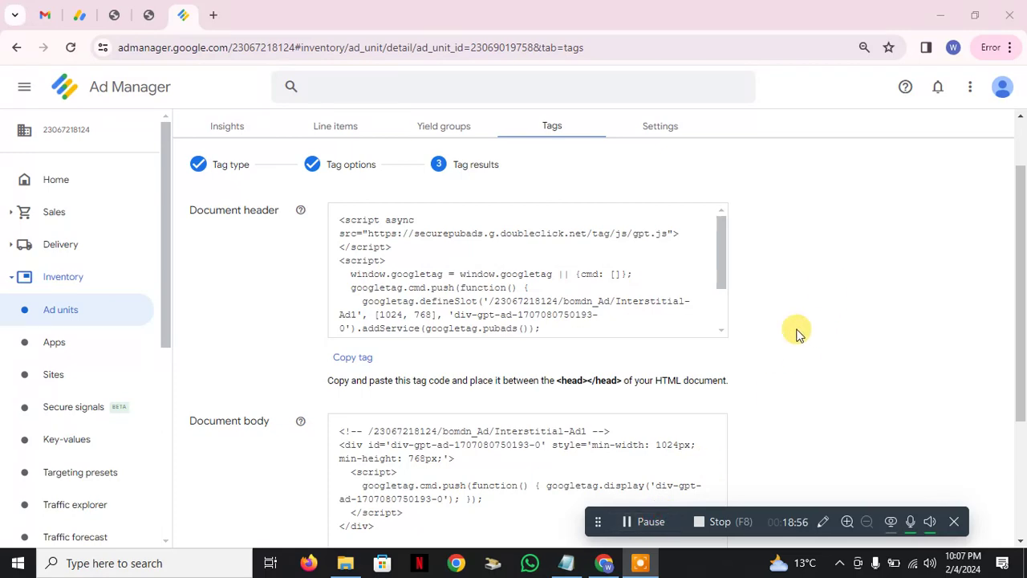
# Replace the placeholder path in the Notepad Interstitial-Ad1 script with the ad unit path copied from Ad Manager's document header tag.
pyautogui.click(565, 562)
pyautogui.scroll(7, 369, 311)
pyautogui.scroll(2, 345, 313)
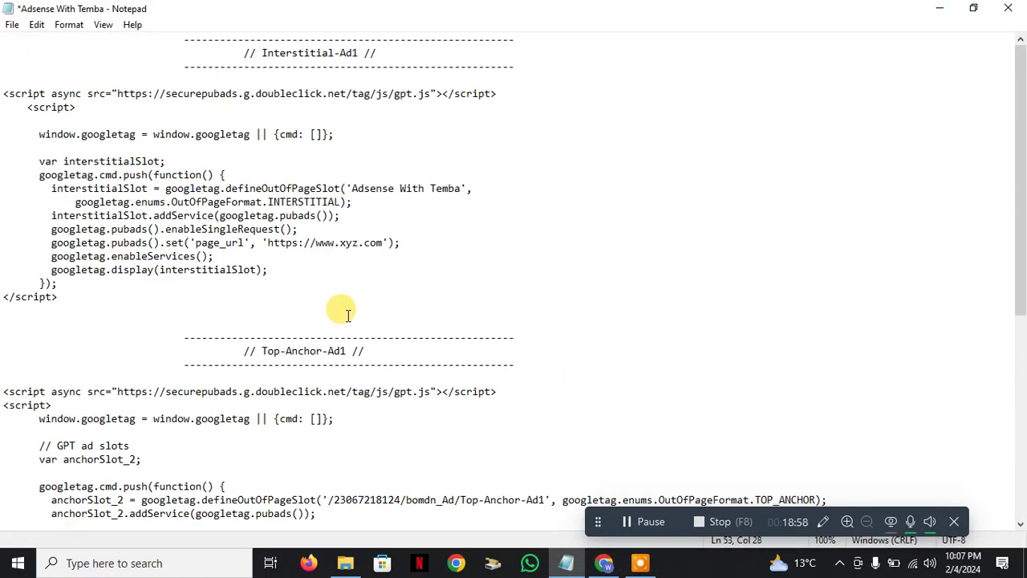
pyautogui.click(31, 141)
pyautogui.moveTo(3, 93); pyautogui.dragTo(85, 280)
pyautogui.click(161, 293)
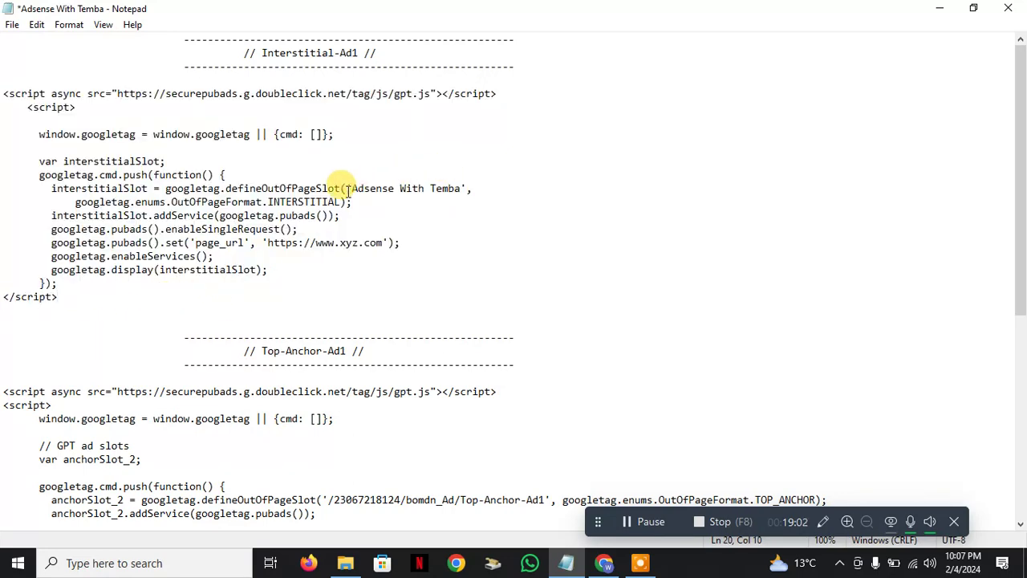
pyautogui.moveTo(351, 187); pyautogui.dragTo(462, 190)
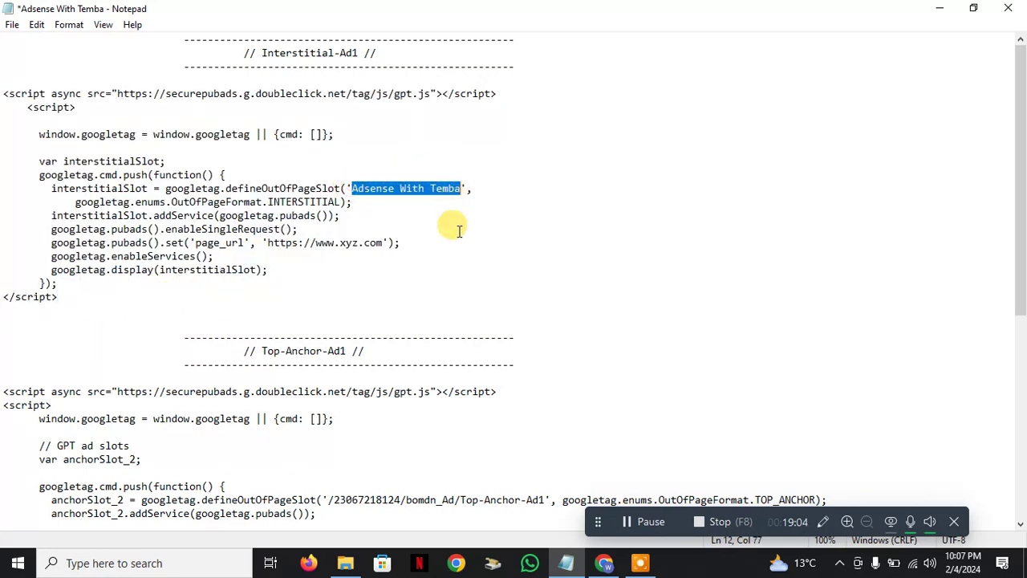
pyautogui.click(602, 564)
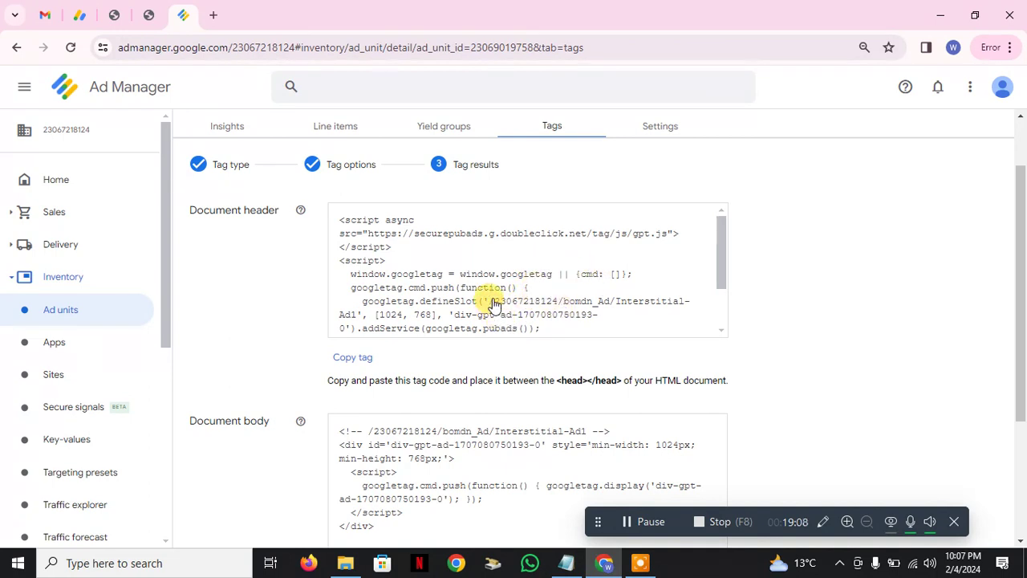
pyautogui.moveTo(492, 303); pyautogui.dragTo(374, 326)
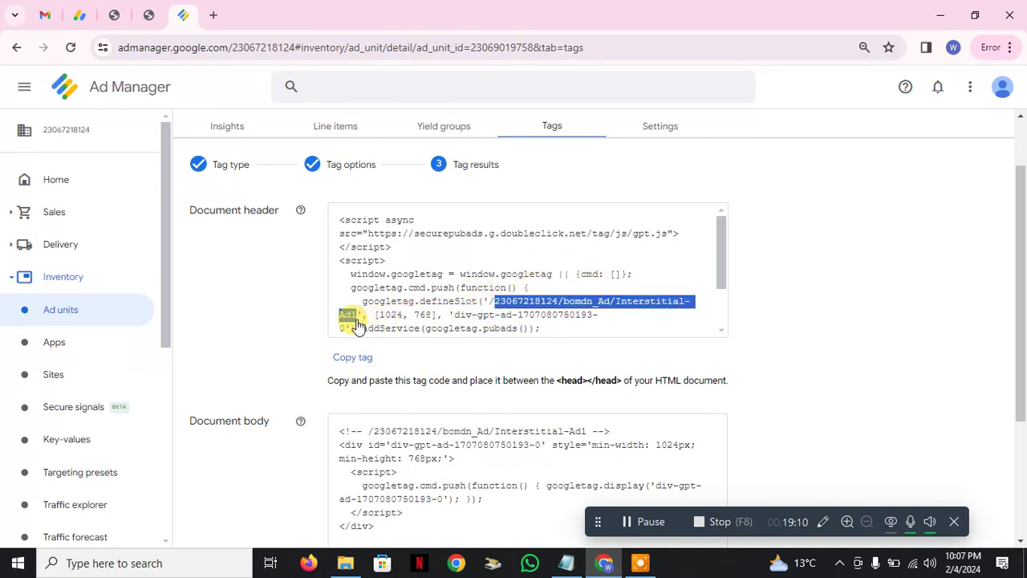
pyautogui.moveTo(492, 303); pyautogui.dragTo(356, 321)
pyautogui.hotkey('ctrl', 'c')
pyautogui.click(491, 302)
pyautogui.click(566, 562)
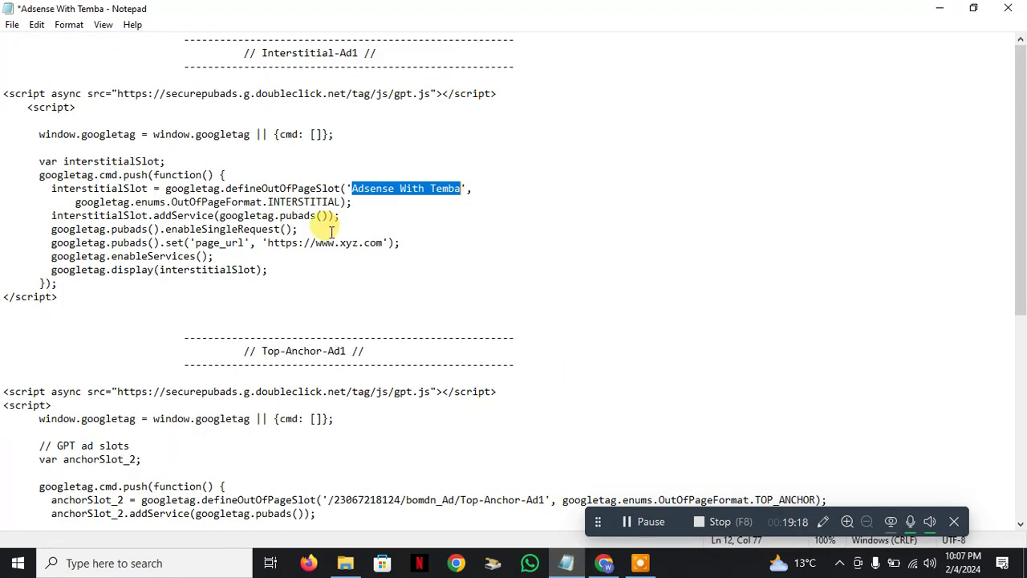
pyautogui.hotkey('ctrl', 'v')
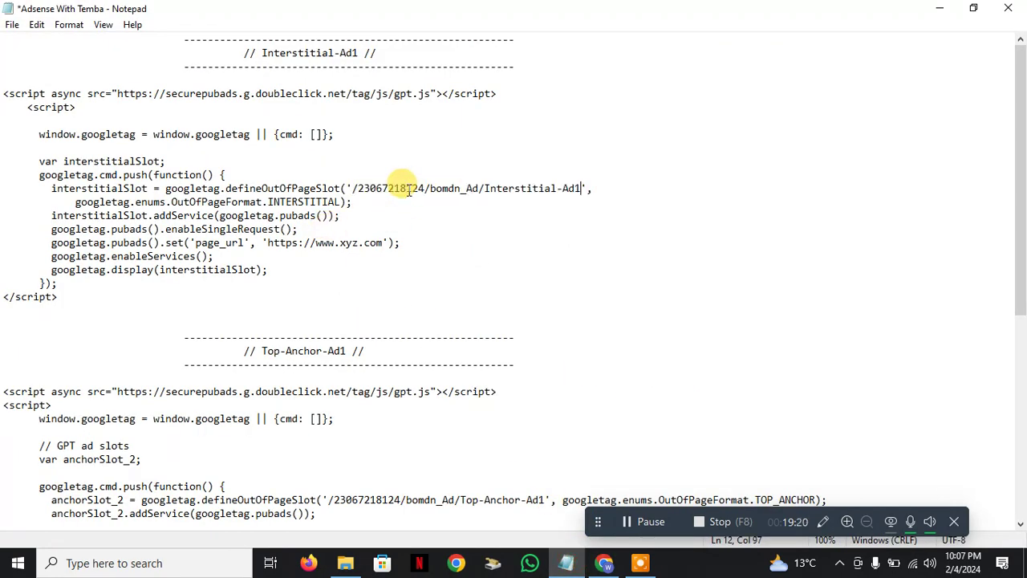
pyautogui.moveTo(268, 243); pyautogui.dragTo(378, 244)
pyautogui.click(332, 270)
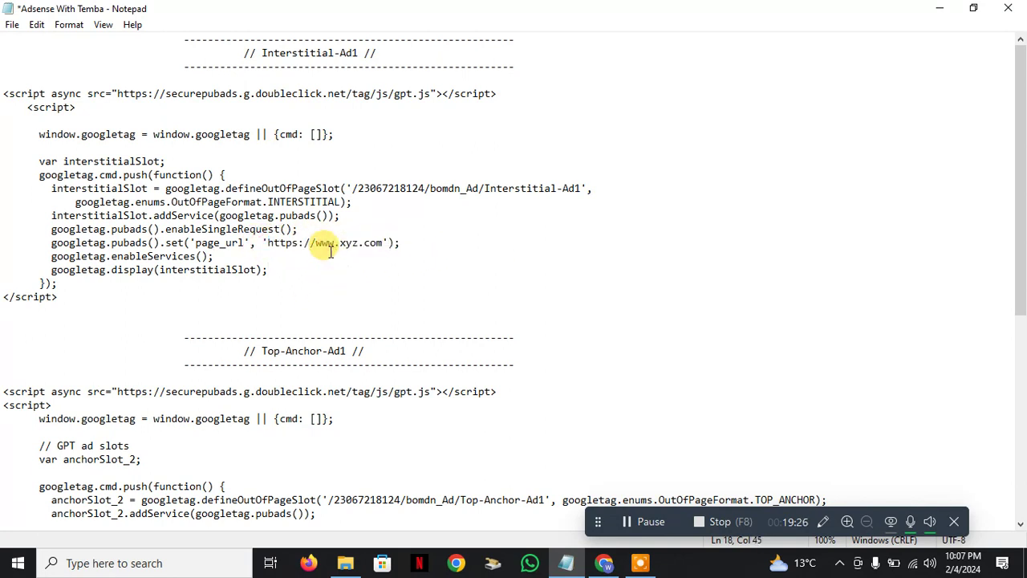
pyautogui.click(603, 563)
pyautogui.click(148, 14)
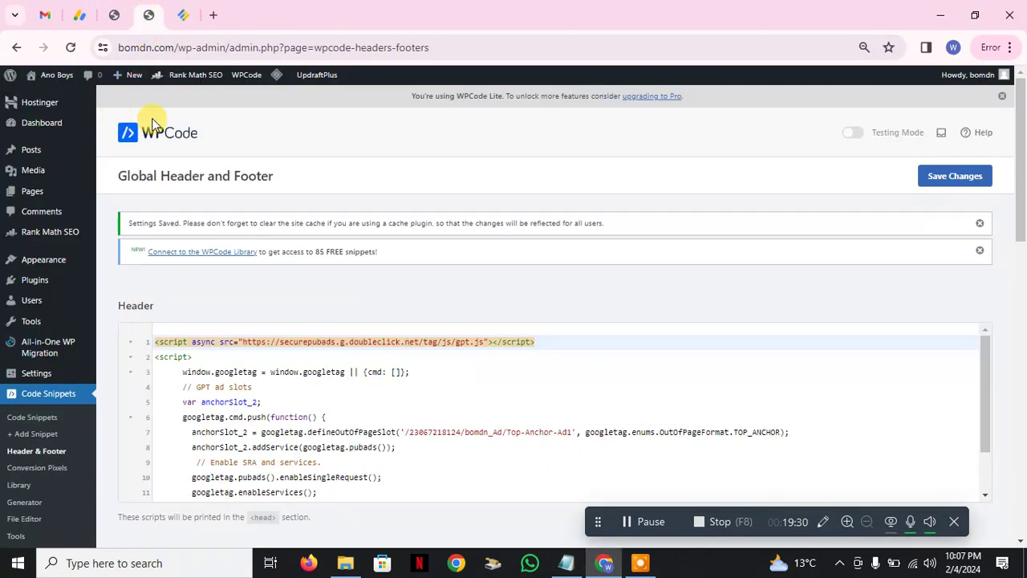
pyautogui.click(134, 50)
pyautogui.click(150, 47)
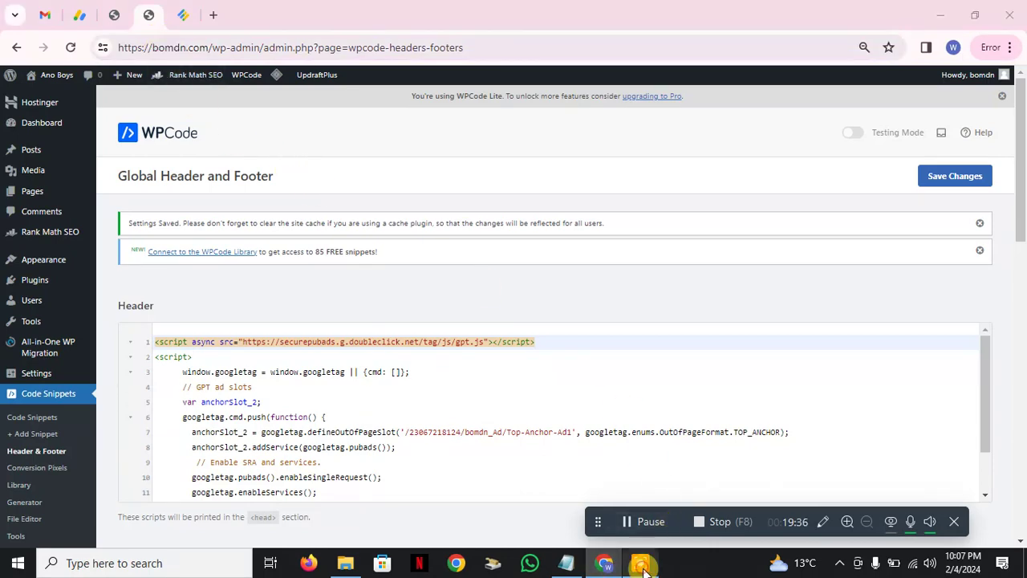
pyautogui.click(607, 564)
pyautogui.click(566, 562)
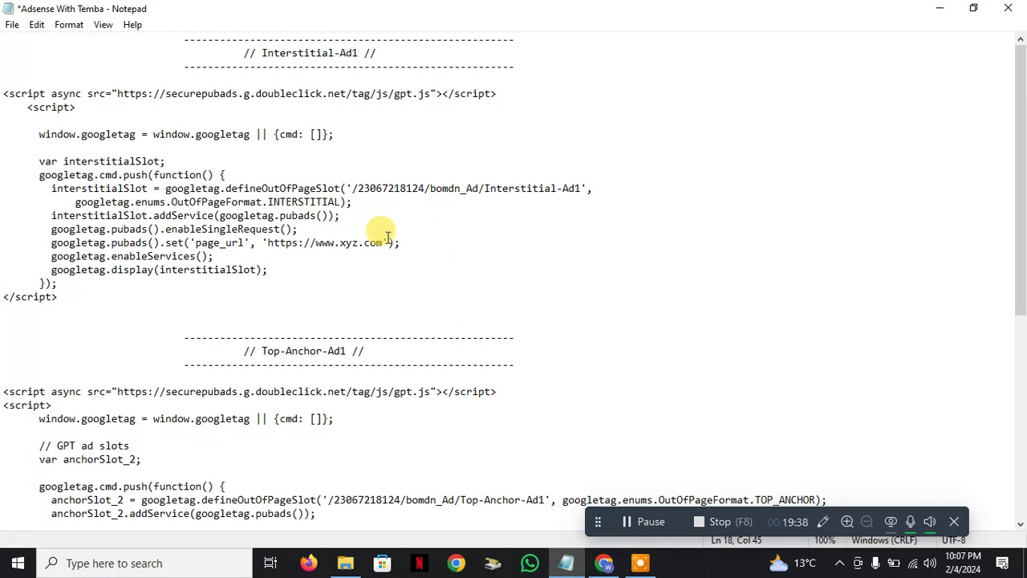
pyautogui.moveTo(263, 242); pyautogui.dragTo(399, 242)
pyautogui.click(355, 244)
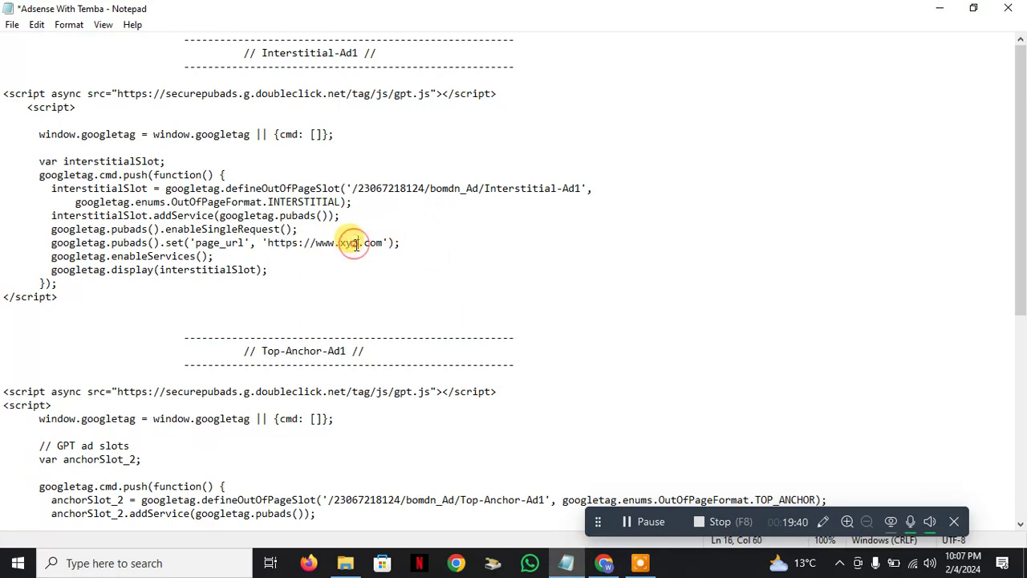
pyautogui.doubleClick(355, 244)
pyautogui.click(355, 243)
pyautogui.doubleClick(357, 244)
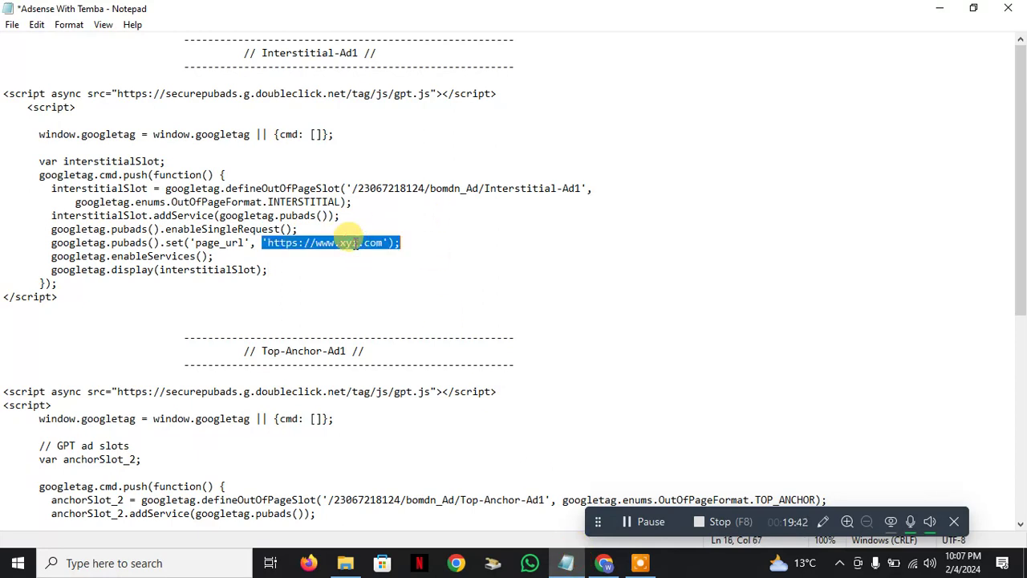
pyautogui.click(357, 245)
pyautogui.click(357, 244)
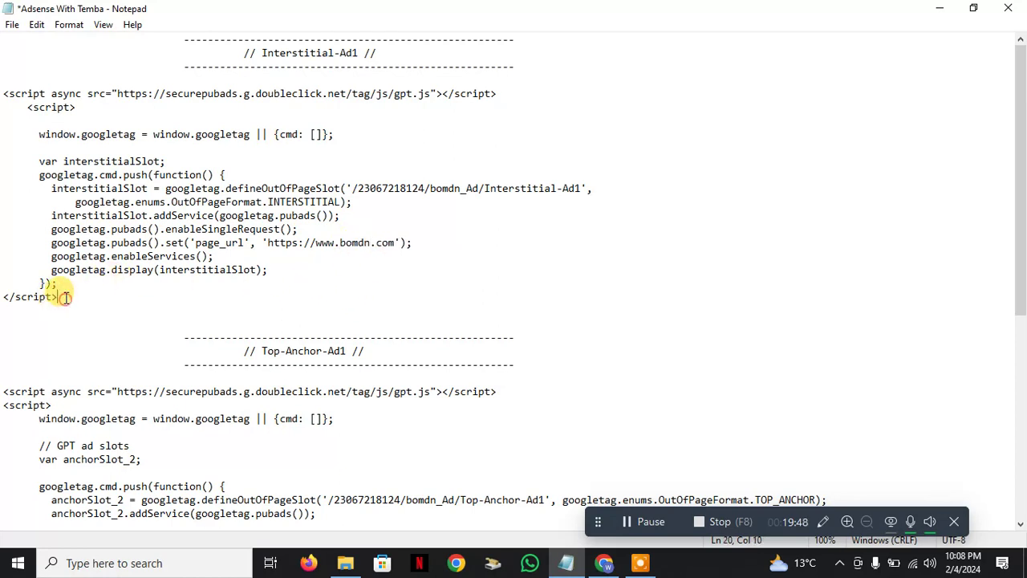
# Copy the complete interstitial script from Notepad and paste it on a new line below the top anchor script in WPCode's global Header.
pyautogui.moveTo(64, 297); pyautogui.dragTo(4, 93)
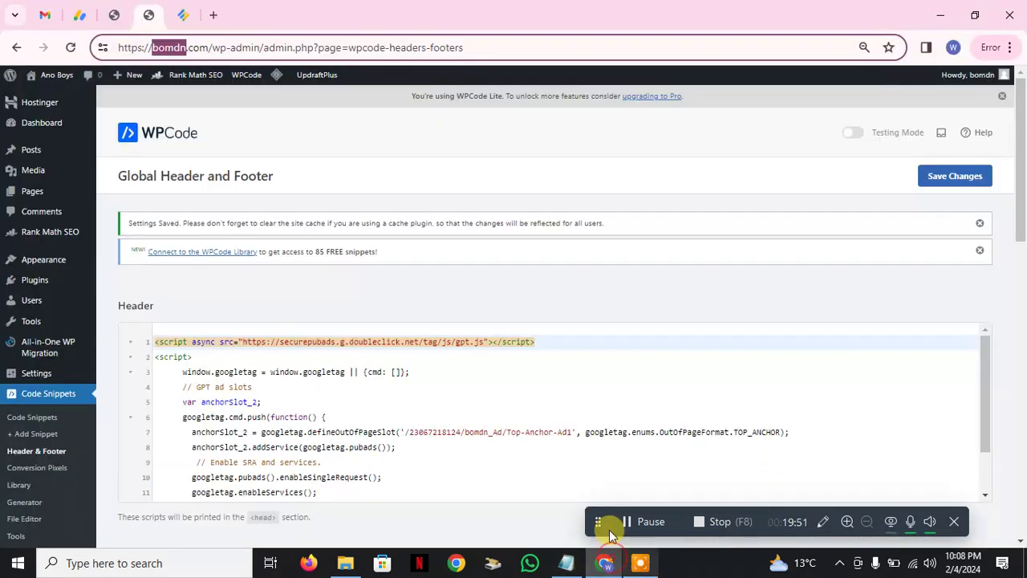
pyautogui.click(603, 562)
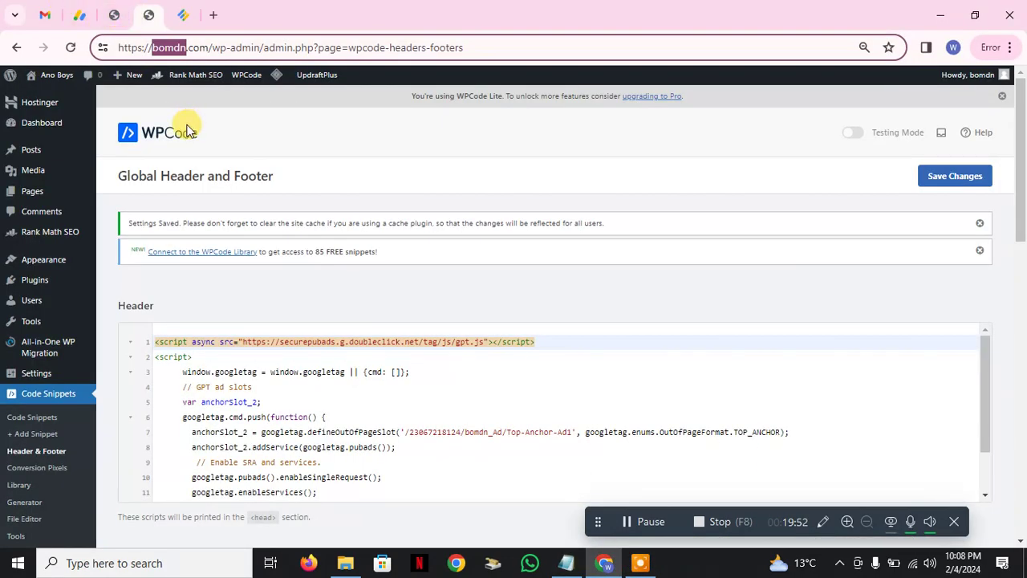
pyautogui.scroll(-5, 298, 413)
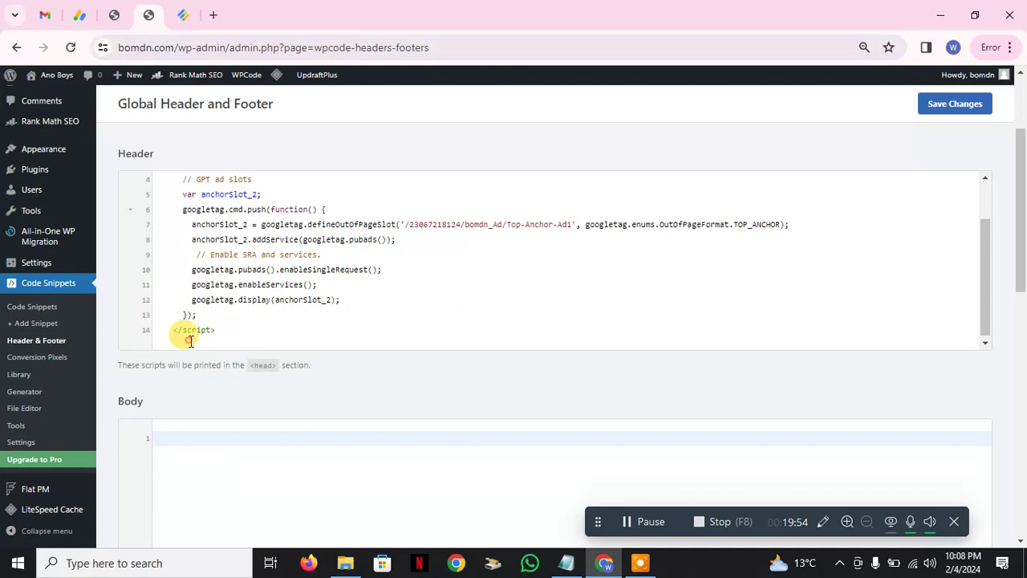
pyautogui.click(190, 340)
pyautogui.press('Return')
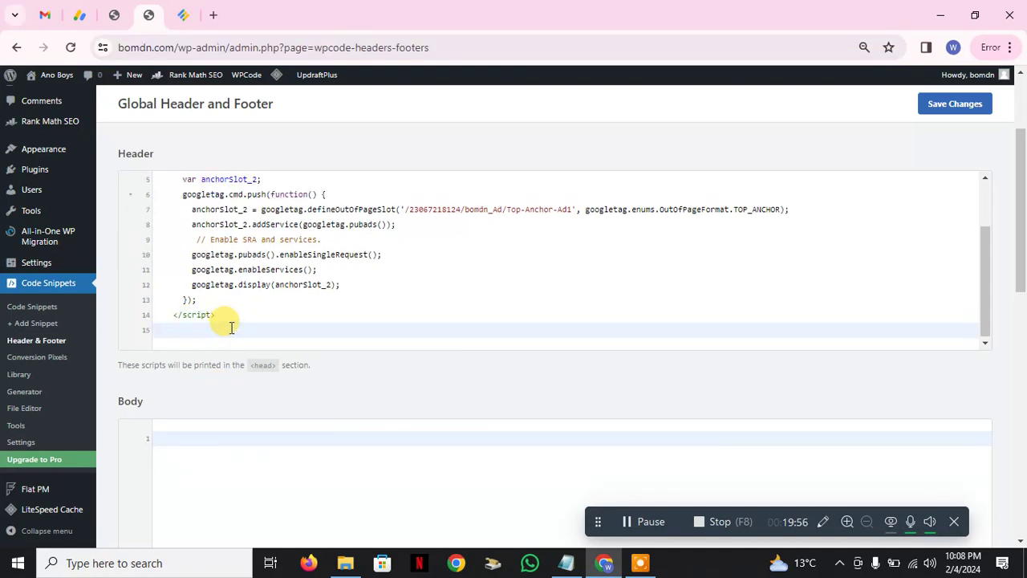
pyautogui.hotkey('ctrl', 'v')
# Reduce the indentation before the interstitial's opening script tag on line 16 of the Header code and save the changes.
pyautogui.scroll(3, 291, 305)
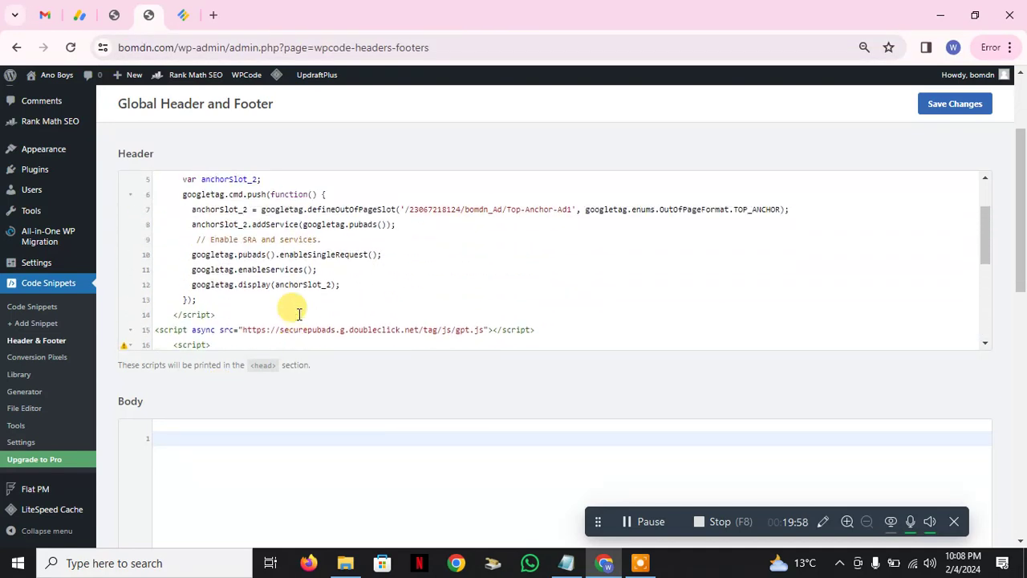
pyautogui.scroll(-1, 183, 305)
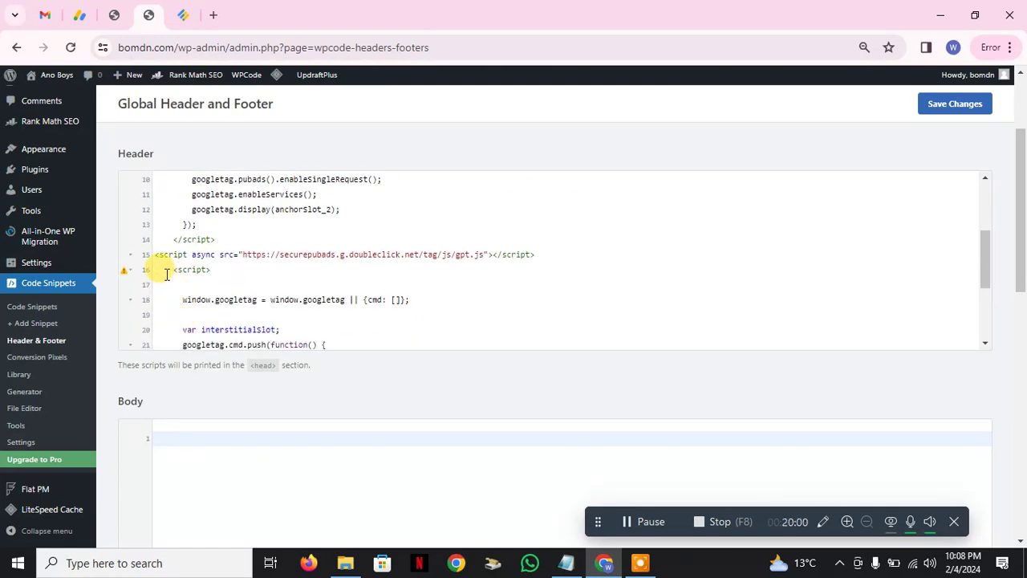
pyautogui.click(159, 271)
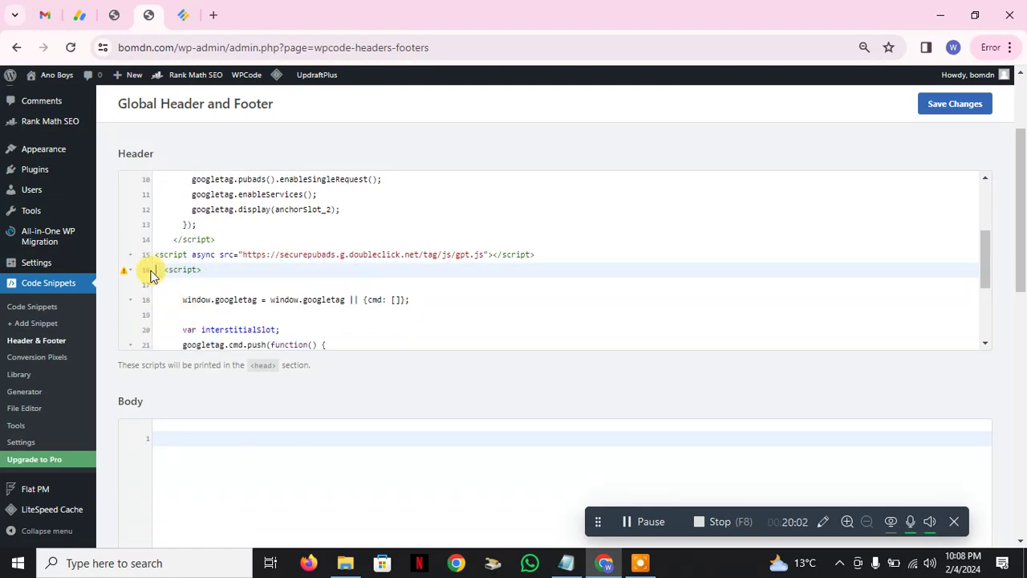
pyautogui.scroll(-2, 257, 291)
pyautogui.scroll(-3, 275, 307)
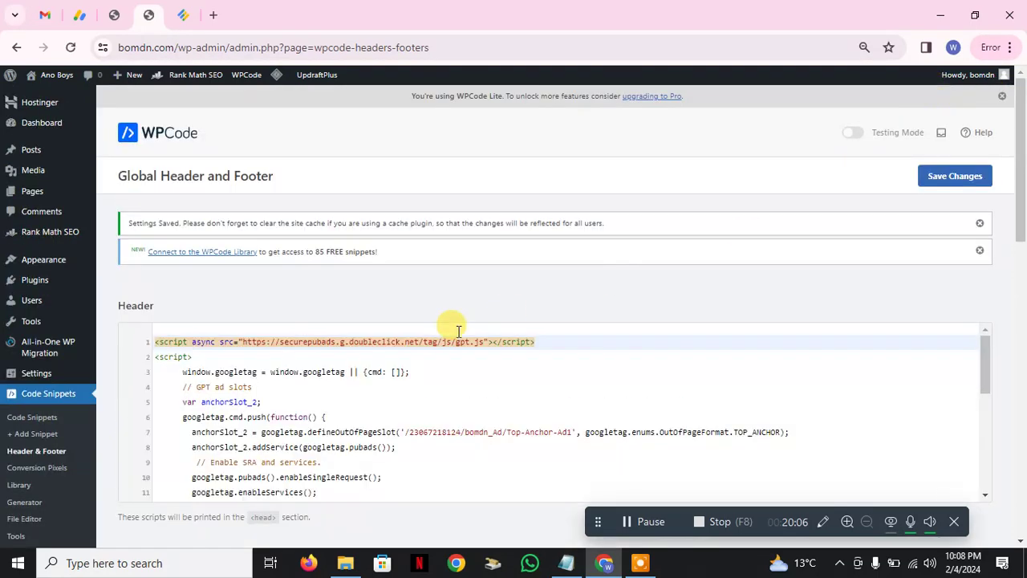
# Check the live bomdn.com home page and the injury insurance post for the new ads.
pyautogui.scroll(-4, 474, 301)
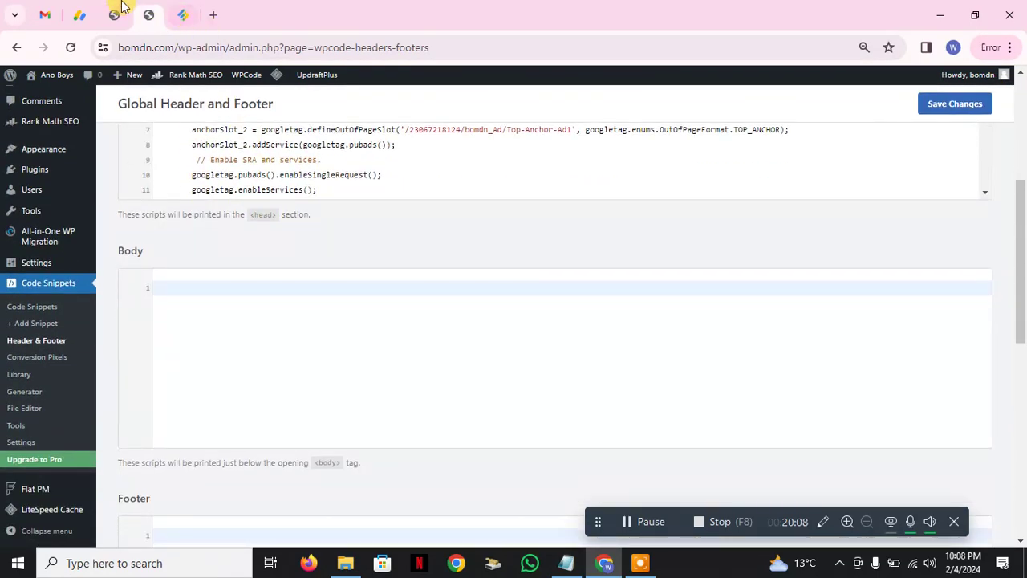
pyautogui.click(119, 11)
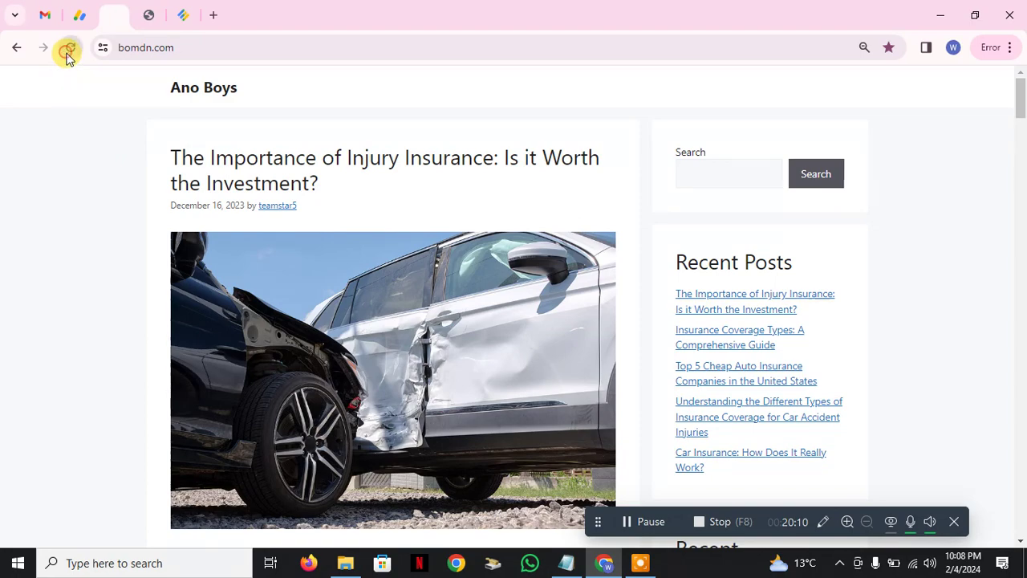
pyautogui.scroll(-3, 502, 353)
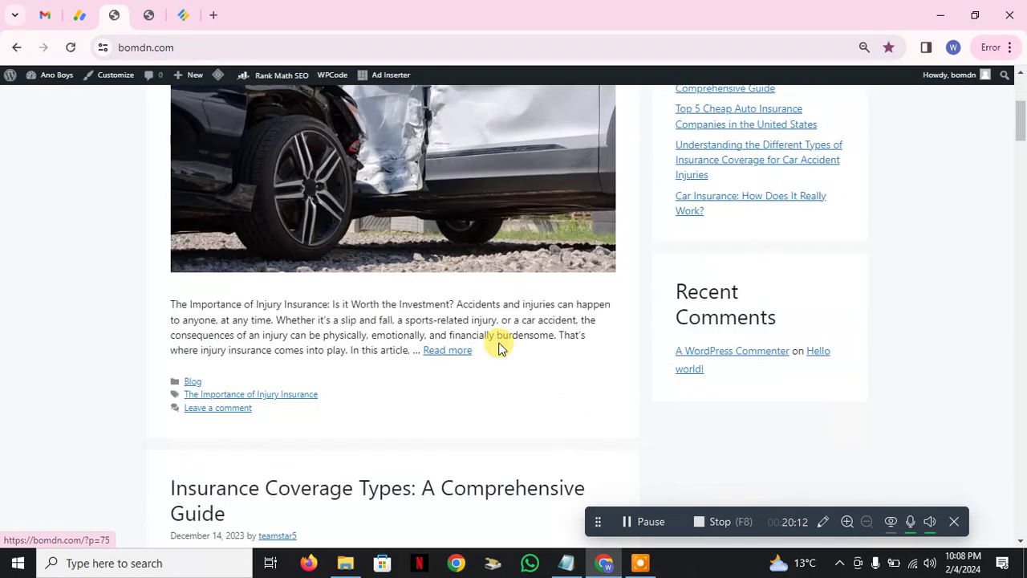
pyautogui.scroll(-4, 484, 374)
pyautogui.scroll(7, 666, 426)
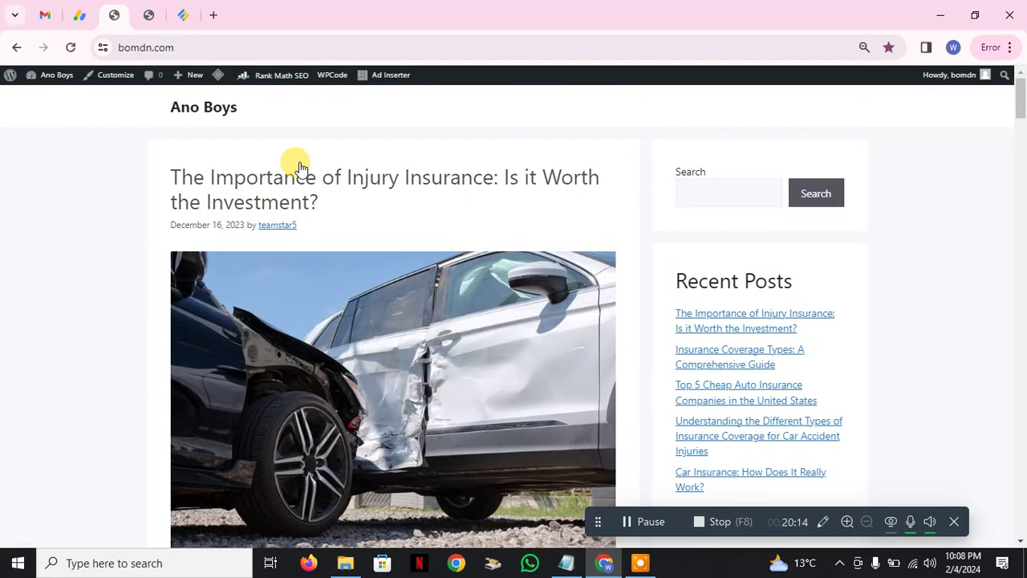
pyautogui.click(298, 167)
pyautogui.scroll(-4, 384, 307)
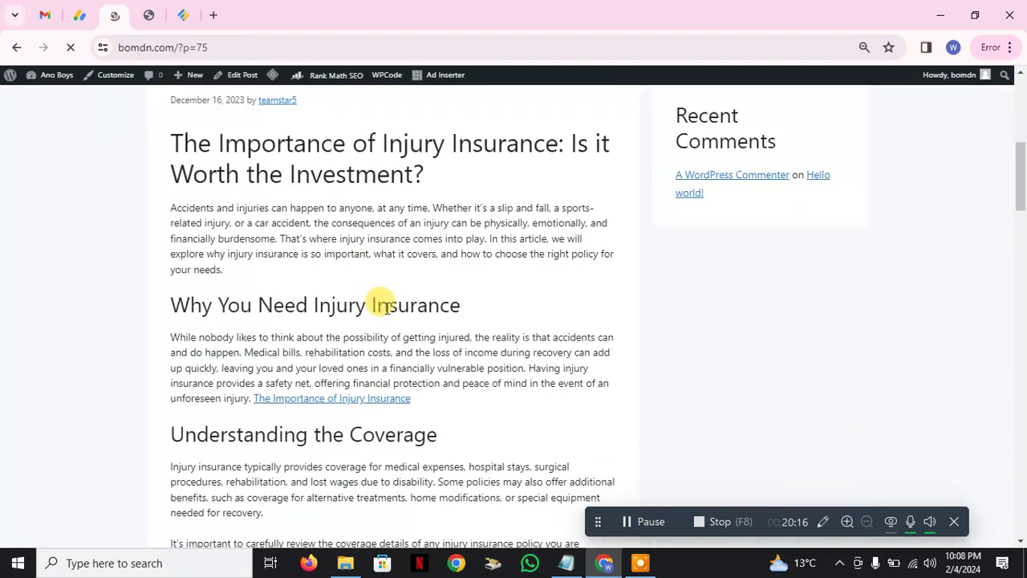
pyautogui.scroll(-5, 386, 307)
pyautogui.scroll(10, 314, 145)
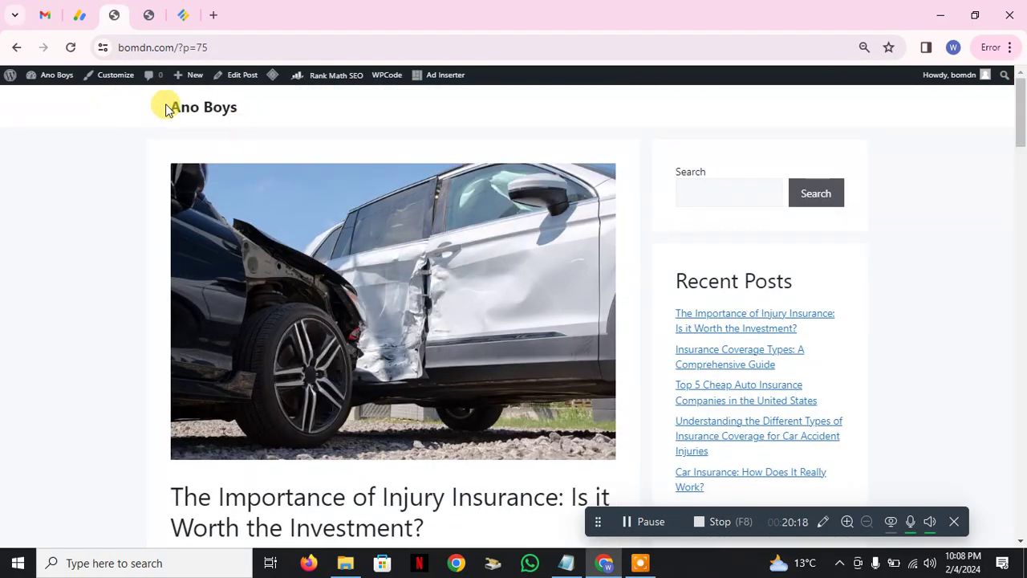
pyautogui.click(209, 114)
pyautogui.scroll(-10, 240, 193)
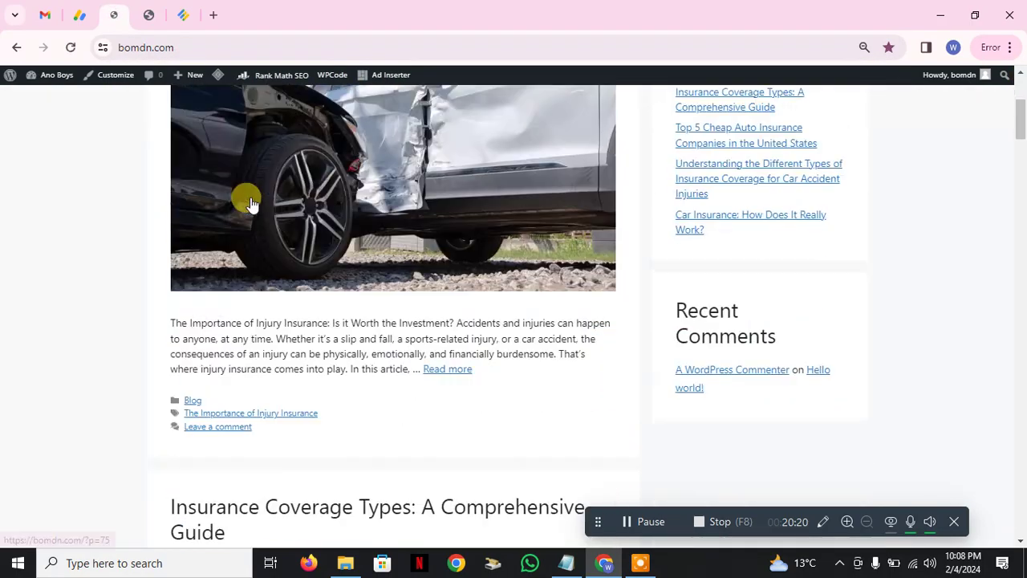
pyautogui.moveTo(1020, 202); pyautogui.dragTo(1023, 32)
# Return to WPCode's Global Header and Footer page and save the header scripts again.
pyautogui.click(148, 14)
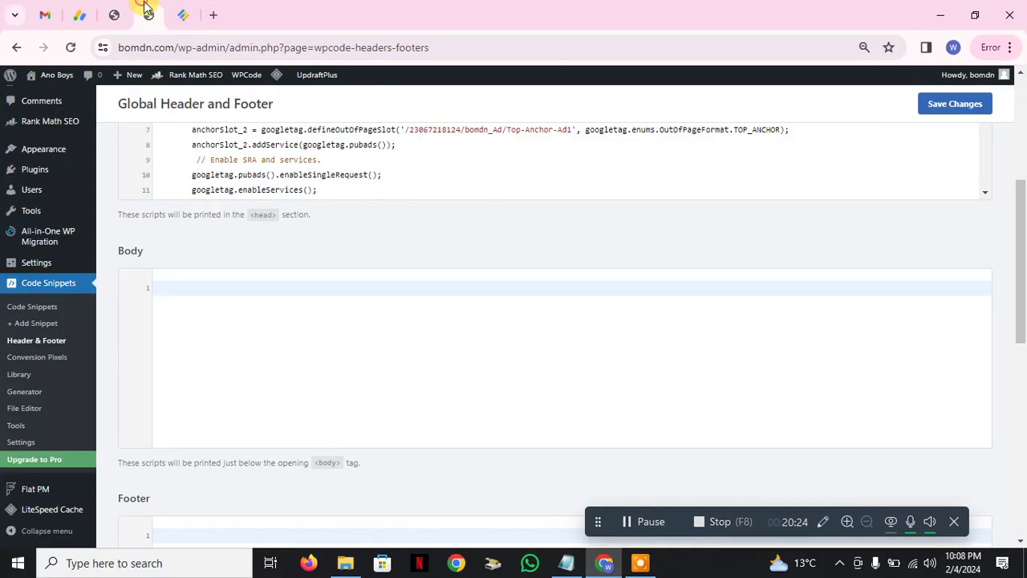
pyautogui.scroll(5, 321, 265)
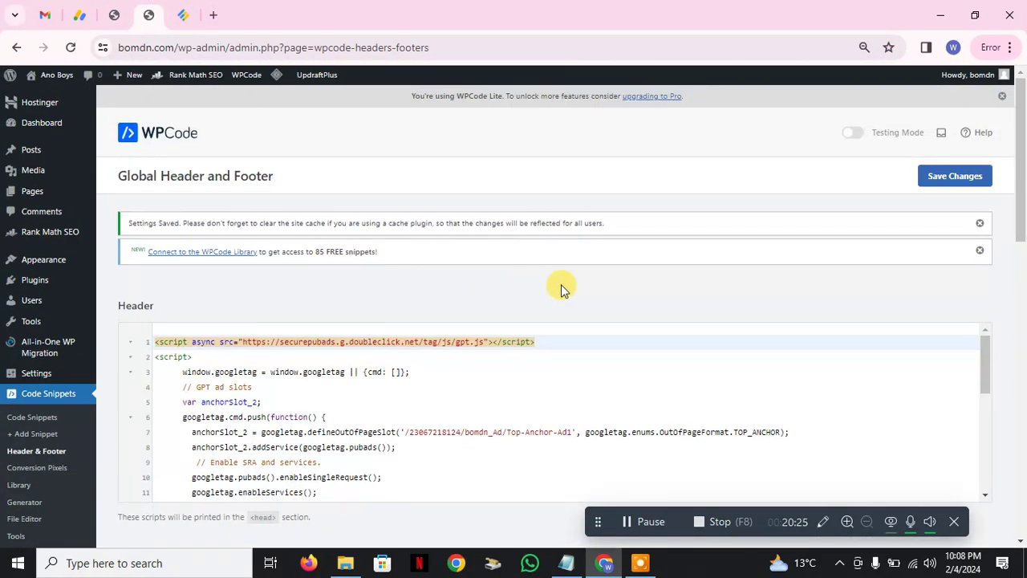
pyautogui.click(955, 177)
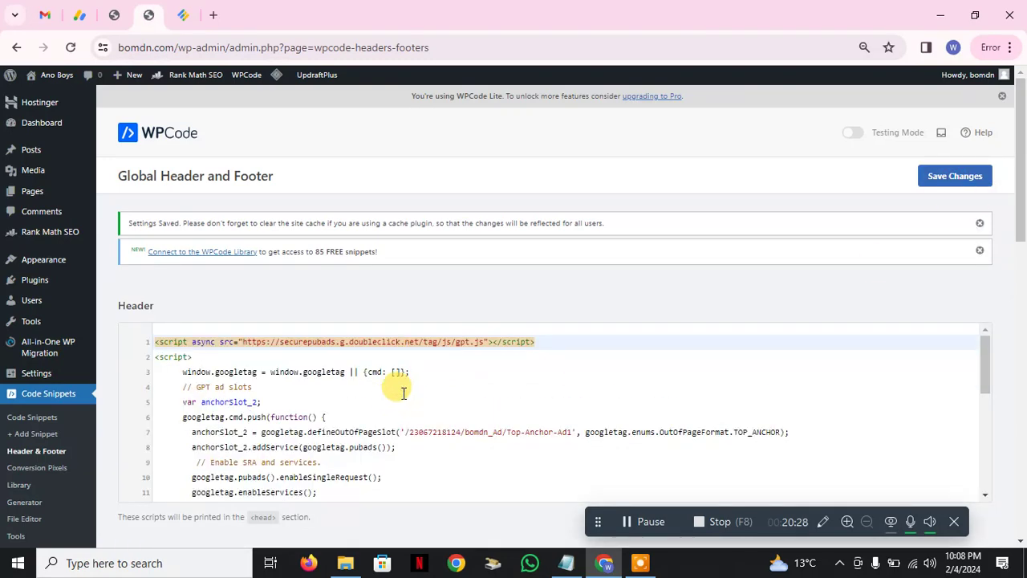
# Remove more leading spaces before the opening script tag on line 16 and review the rest of the interstitial code.
pyautogui.scroll(-5, 401, 393)
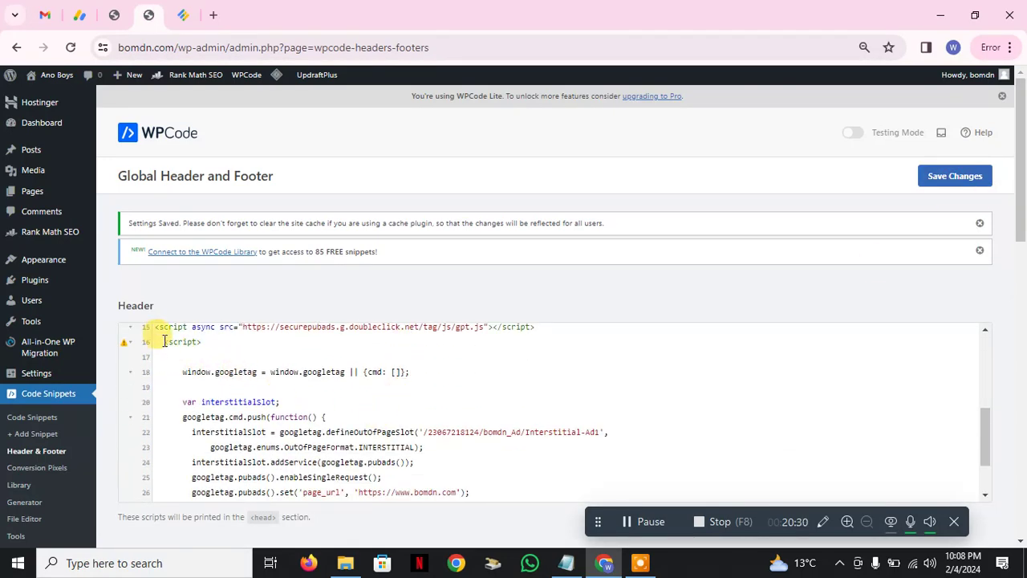
pyautogui.click(150, 350)
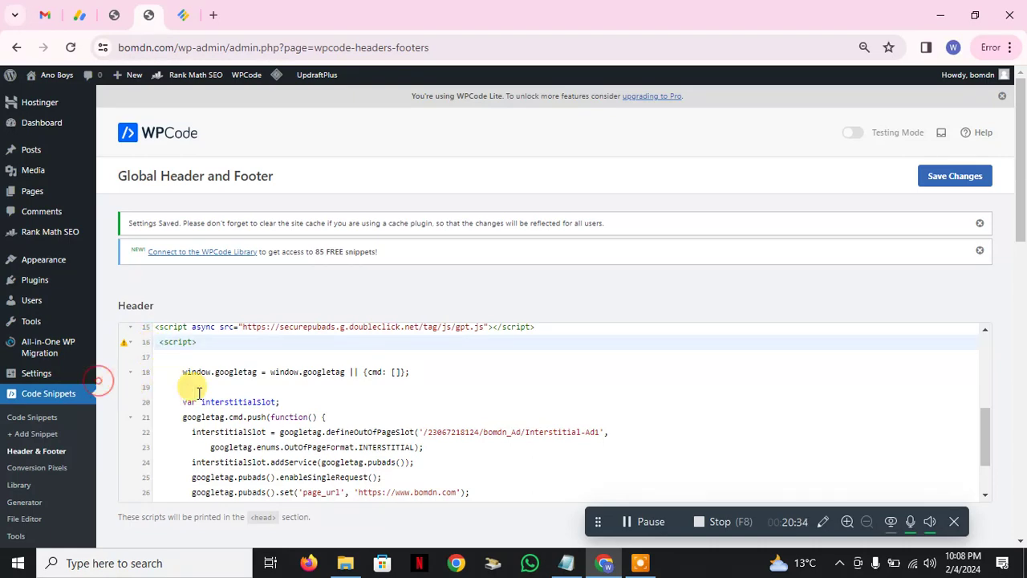
pyautogui.scroll(3, 241, 390)
pyautogui.scroll(-5, 250, 389)
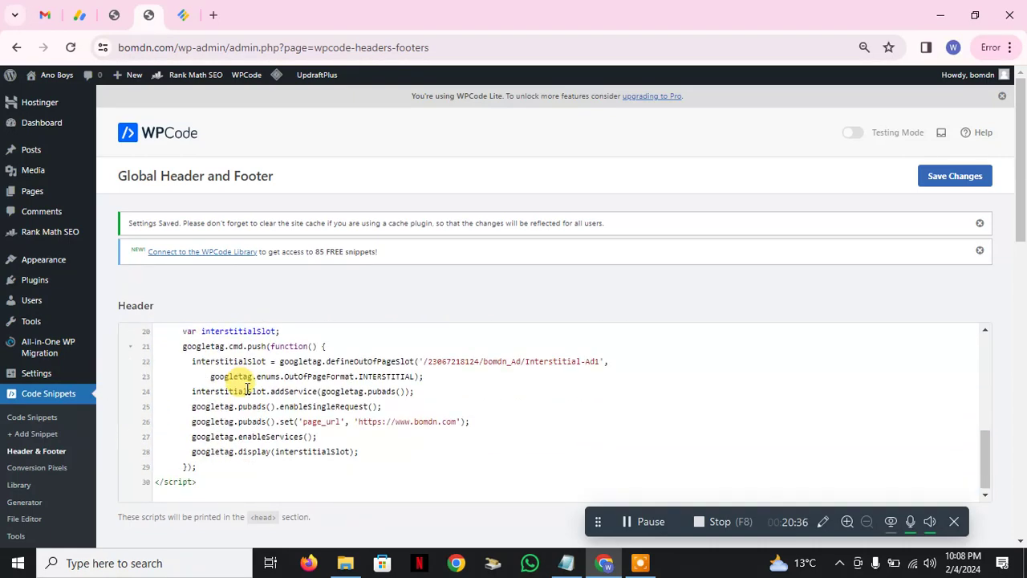
# Remove the last leading space before the opening script tag on line 16 of the Header code and save the changes.
pyautogui.click(293, 468)
pyautogui.scroll(4, 309, 439)
pyautogui.moveTo(156, 424)
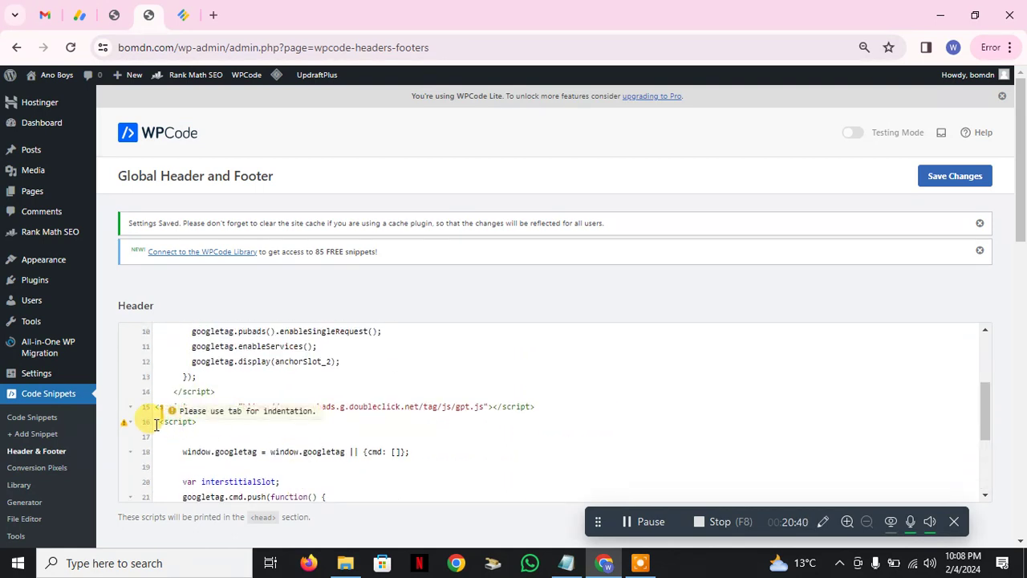
pyautogui.click(155, 424)
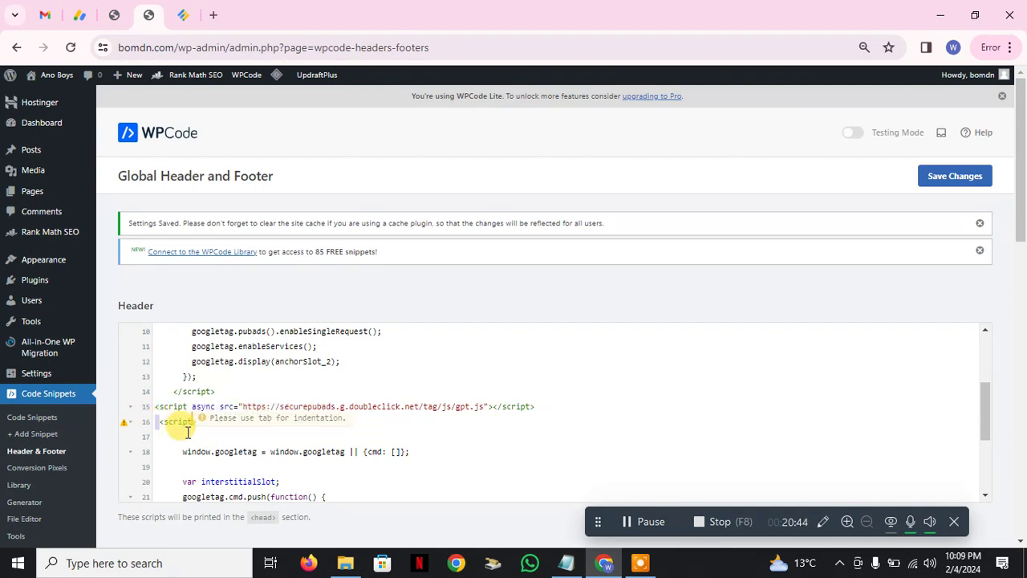
pyautogui.click(229, 426)
pyautogui.click(171, 421)
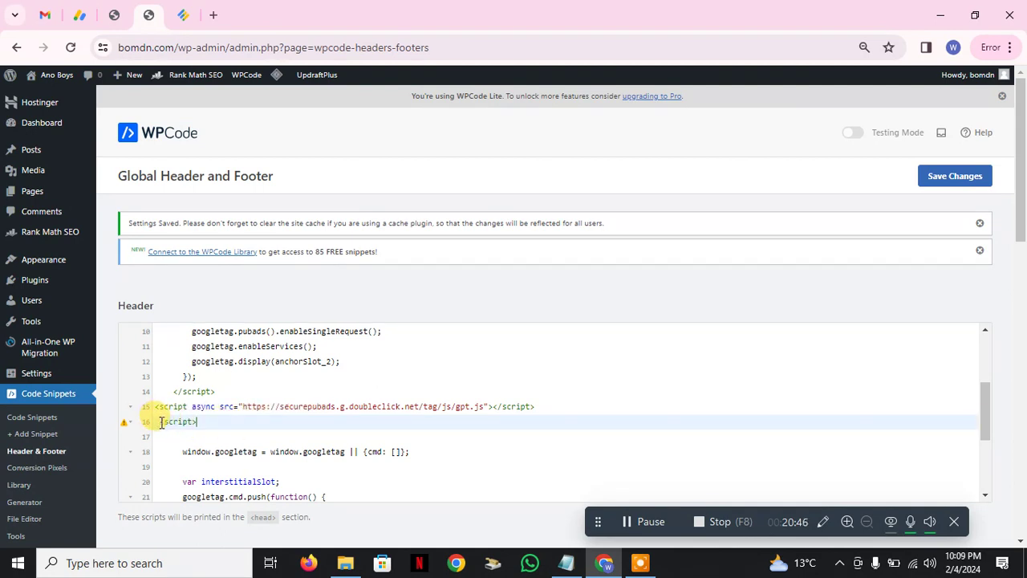
pyautogui.moveTo(161, 423); pyautogui.dragTo(197, 423)
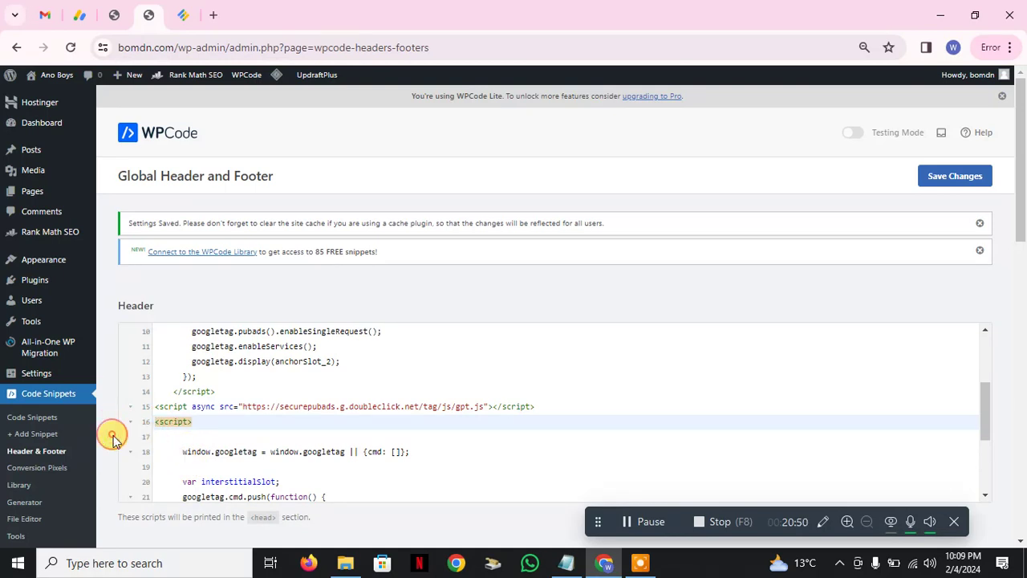
pyautogui.click(608, 389)
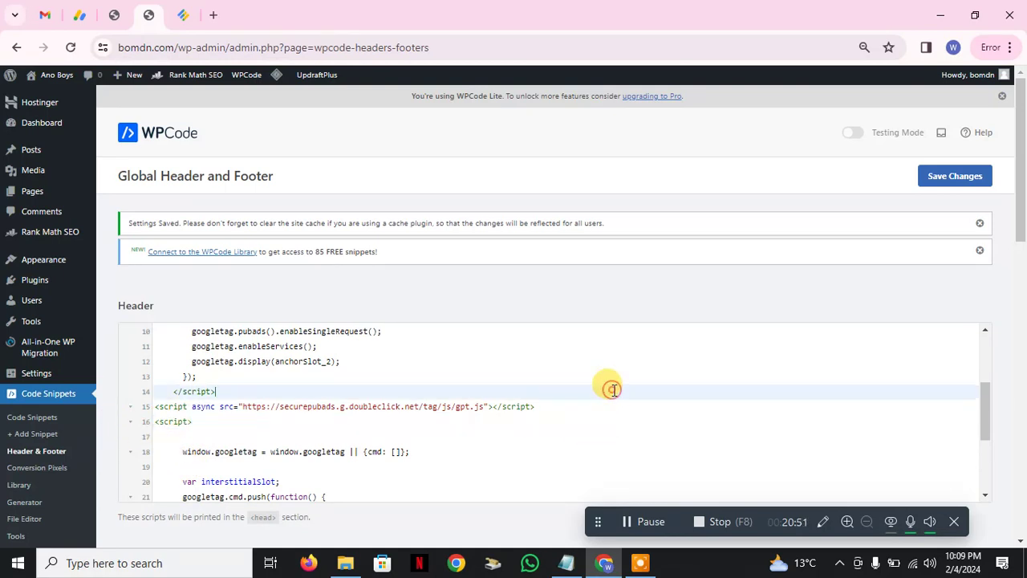
pyautogui.click(935, 179)
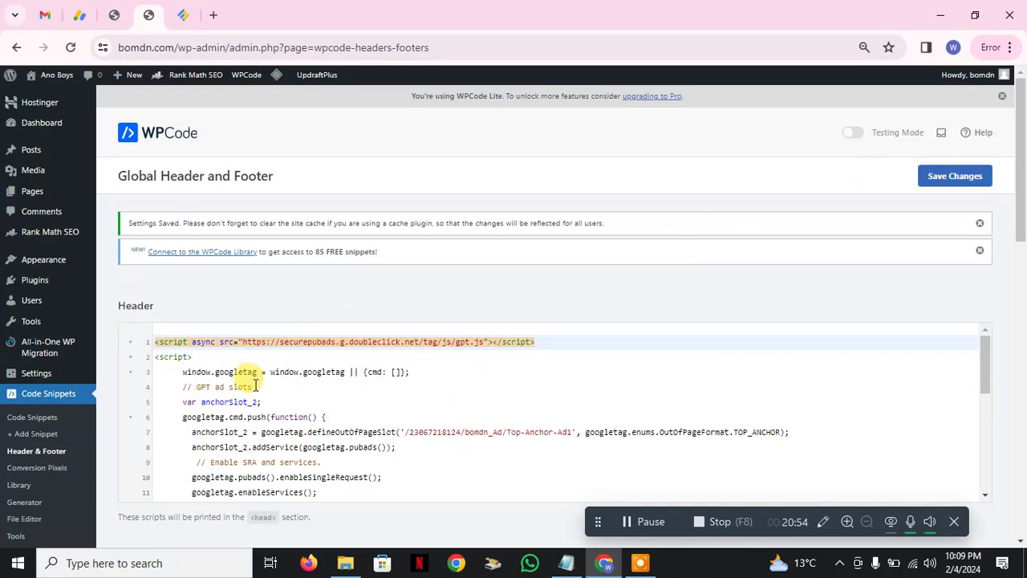
# Review the saved header scripts, examining the ad unit paths in the Top-Anchor-Ad1 and Interstitial-Ad1 slot definitions.
pyautogui.scroll(-5, 255, 386)
pyautogui.scroll(5, 208, 473)
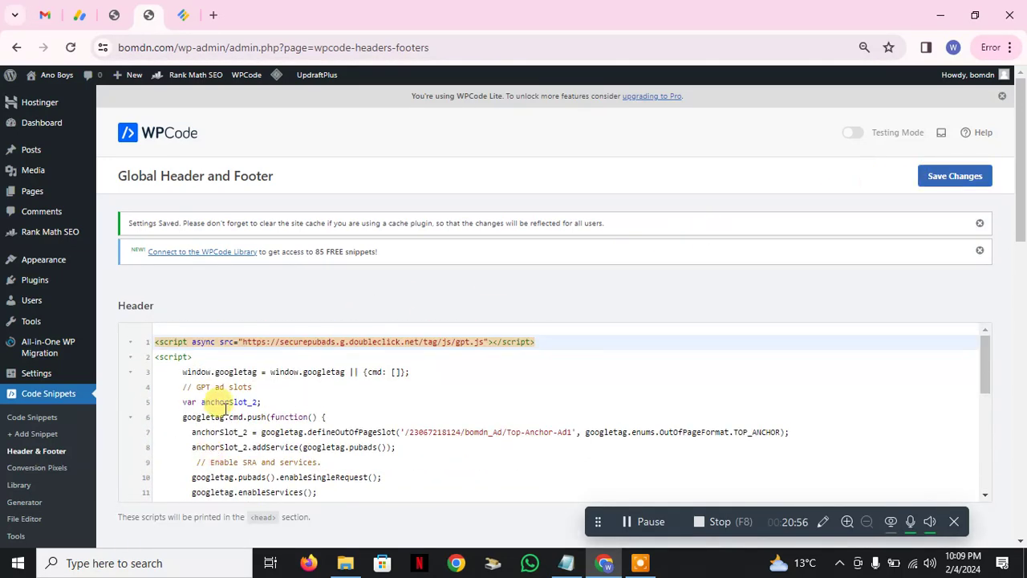
pyautogui.scroll(-1, 239, 403)
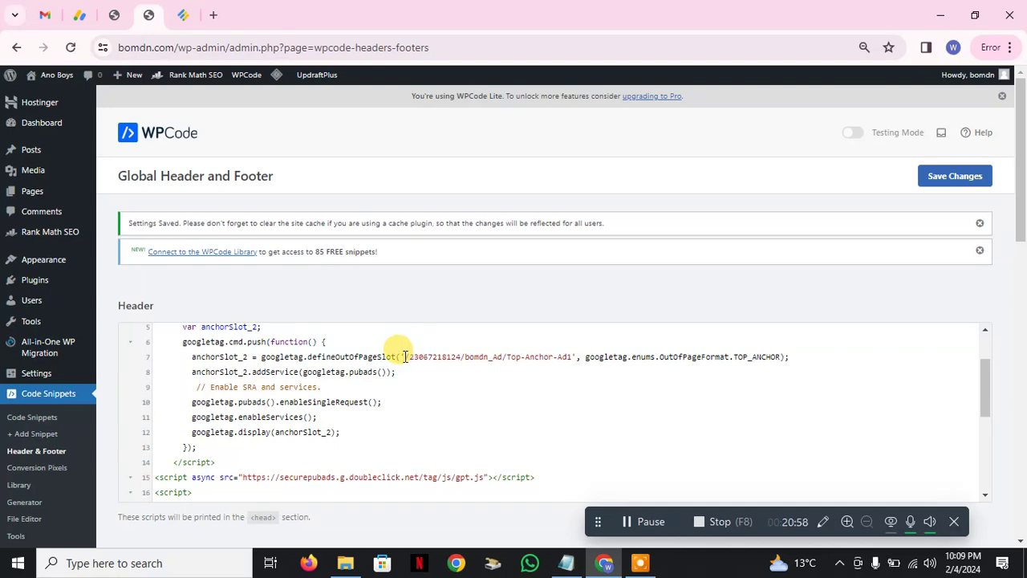
pyautogui.moveTo(405, 357); pyautogui.dragTo(575, 356)
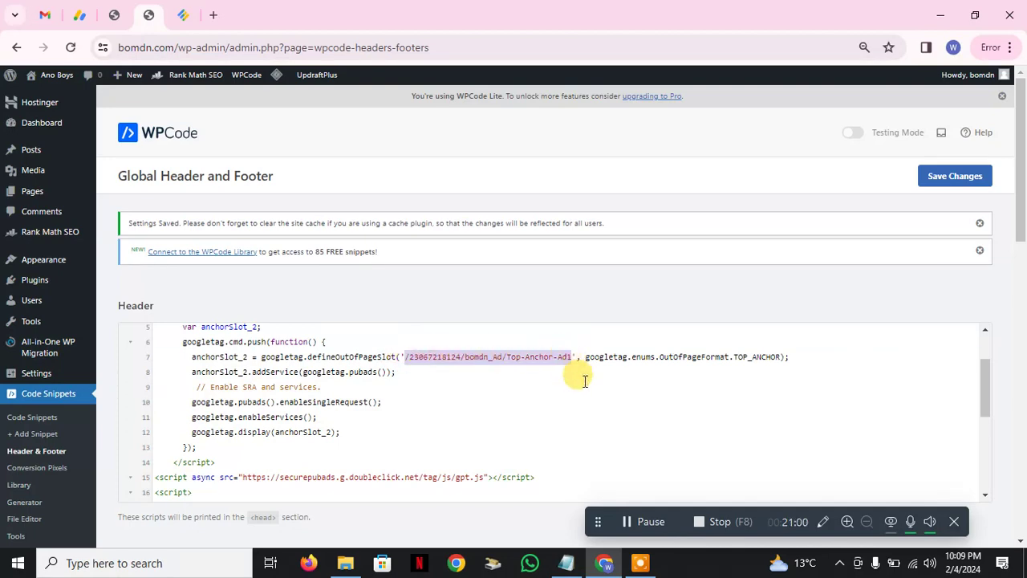
pyautogui.scroll(-3, 555, 409)
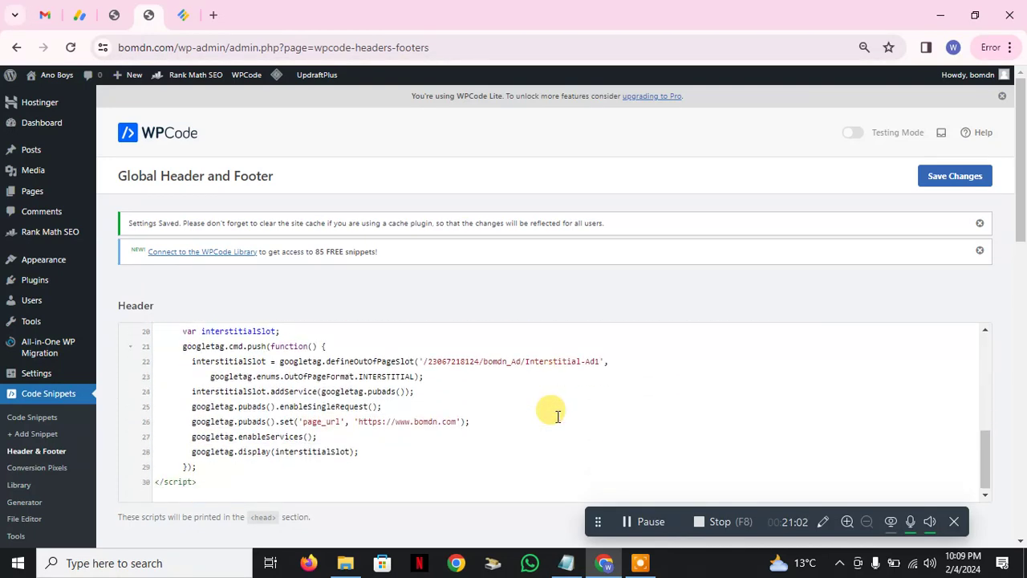
pyautogui.moveTo(426, 362); pyautogui.dragTo(511, 358)
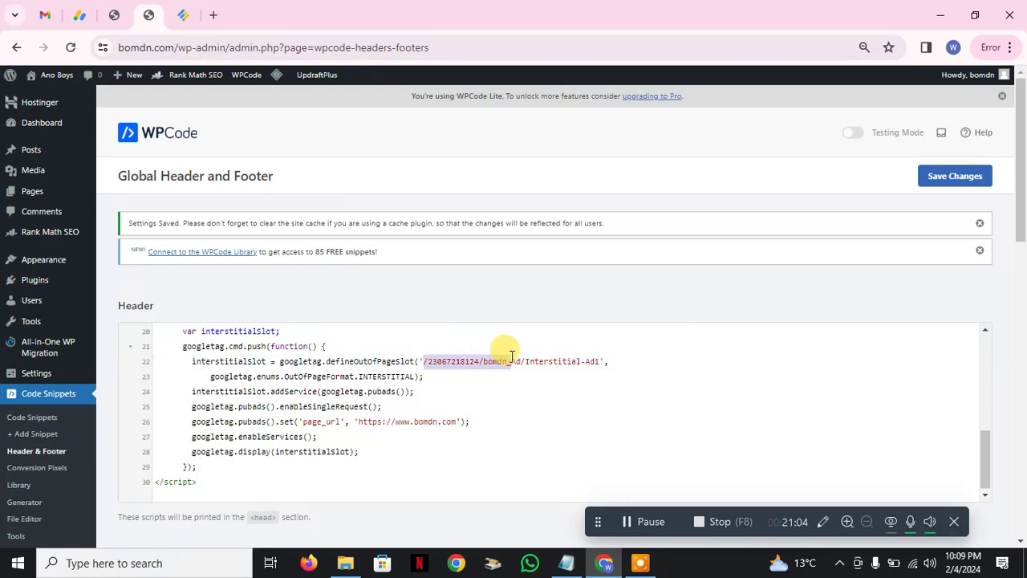
pyautogui.moveTo(599, 362); pyautogui.dragTo(604, 361)
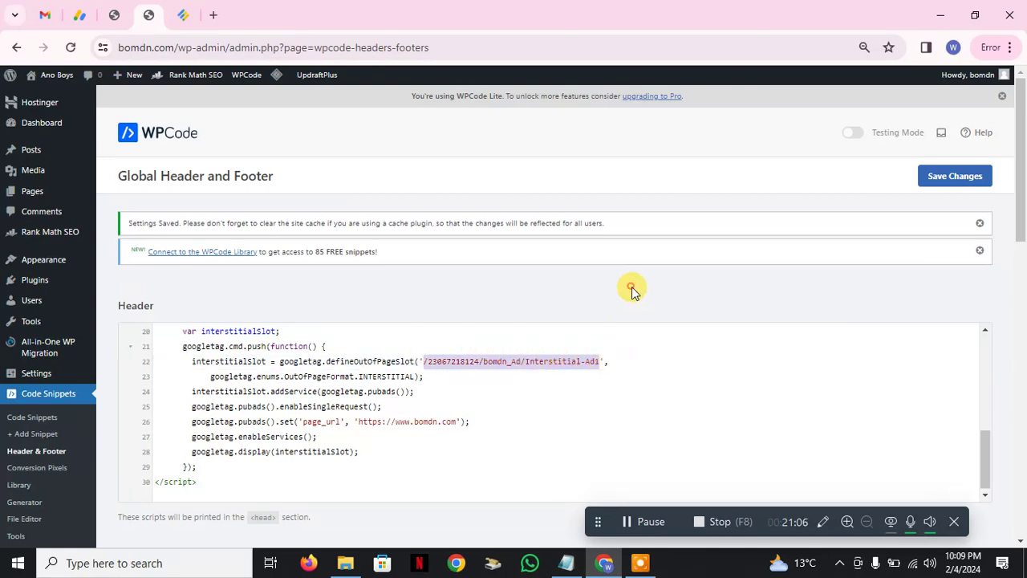
pyautogui.scroll(-5, 618, 321)
# Open the injury insurance post on the live site to check for ads and return to the WPCode header scripts.
pyautogui.click(114, 14)
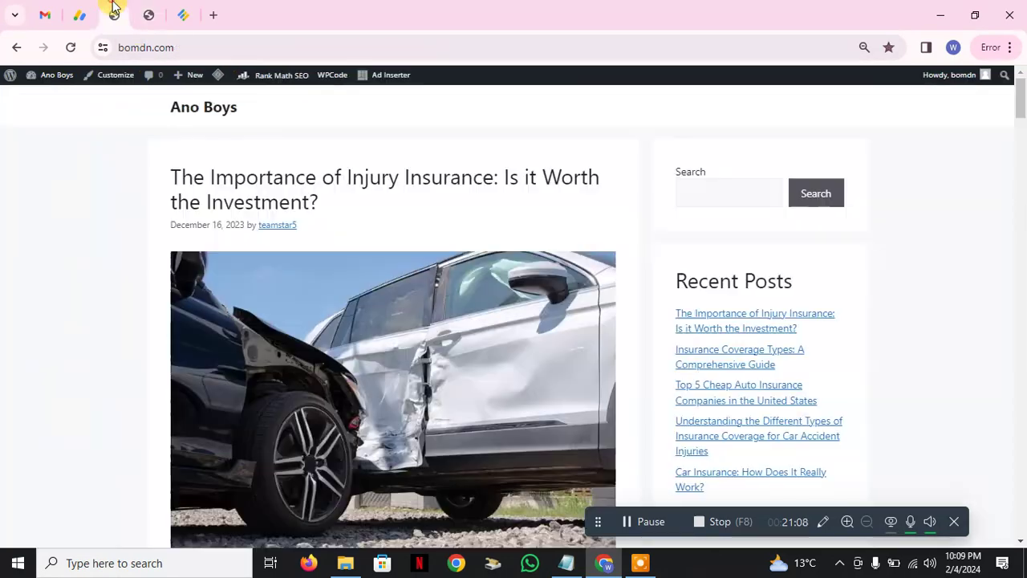
pyautogui.click(220, 170)
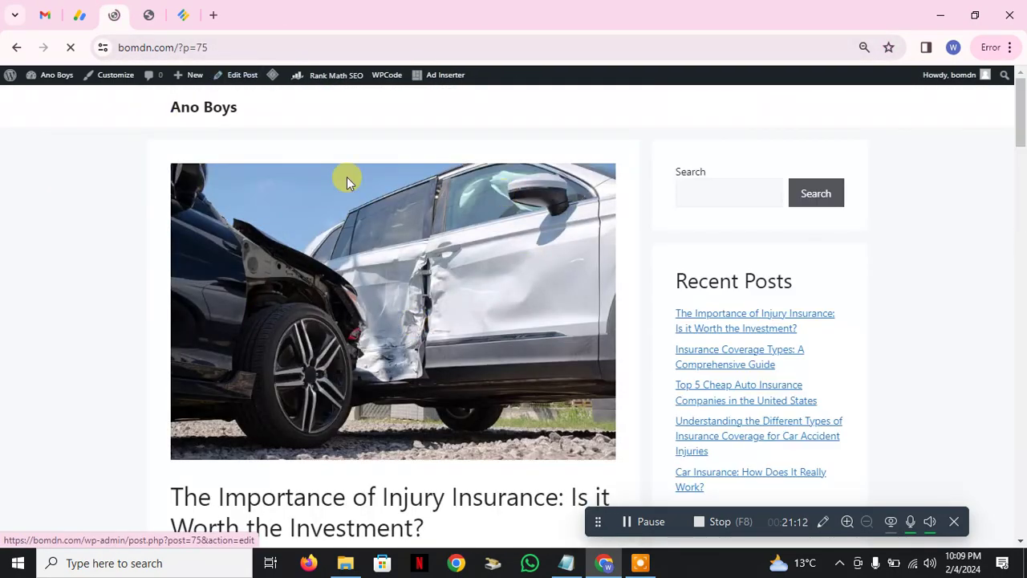
pyautogui.click(148, 12)
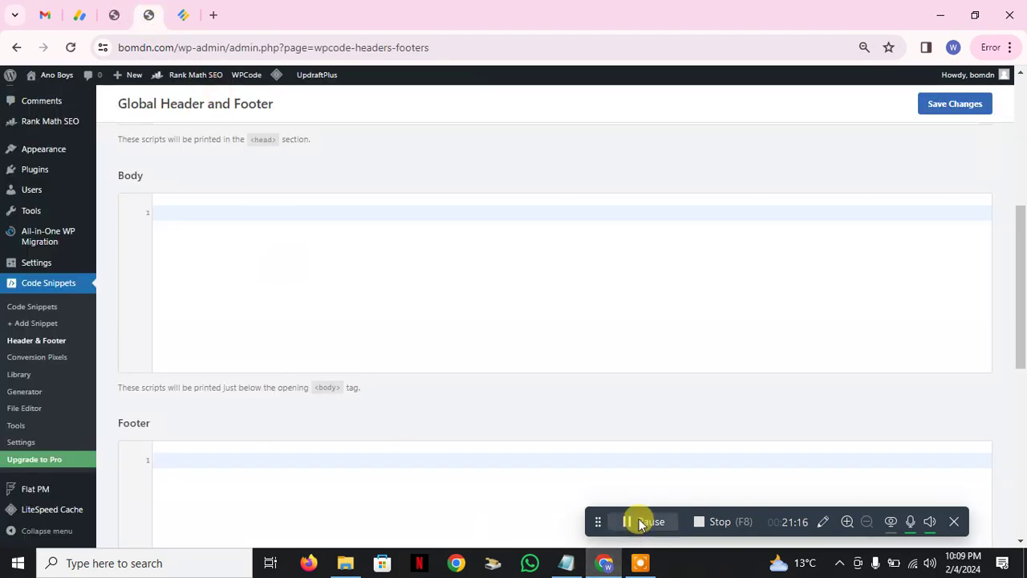
pyautogui.scroll(5, 580, 492)
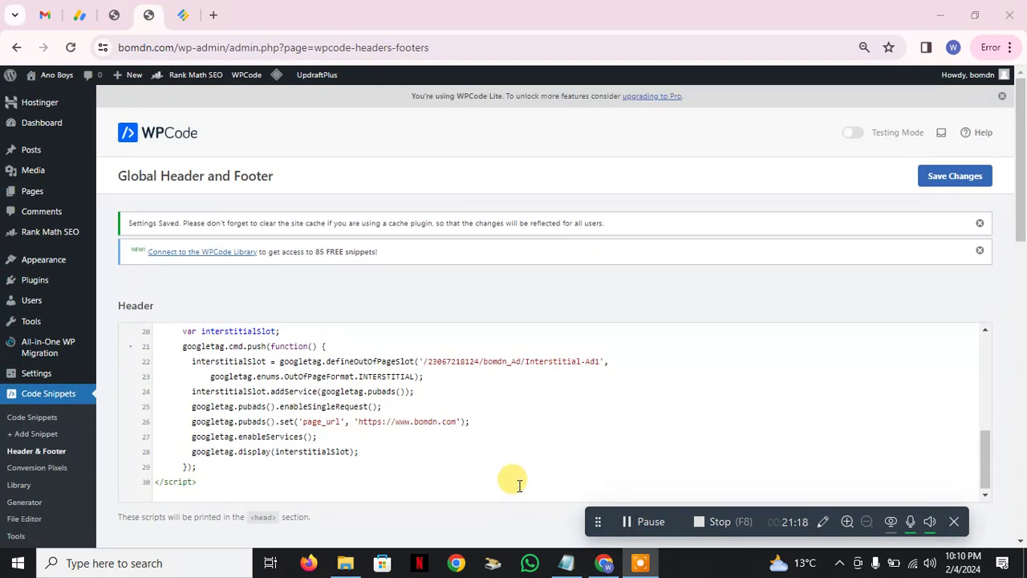
pyautogui.scroll(4, 305, 353)
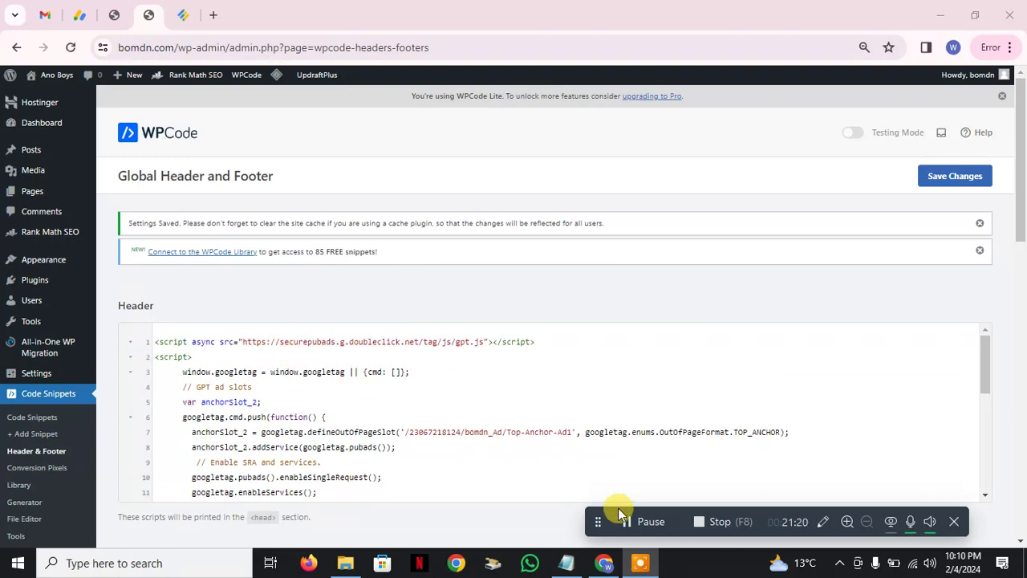
# Switch to Google Ad Manager and start a new child ad unit under bomdn_Ad from the list of all ad units.
pyautogui.click(189, 9)
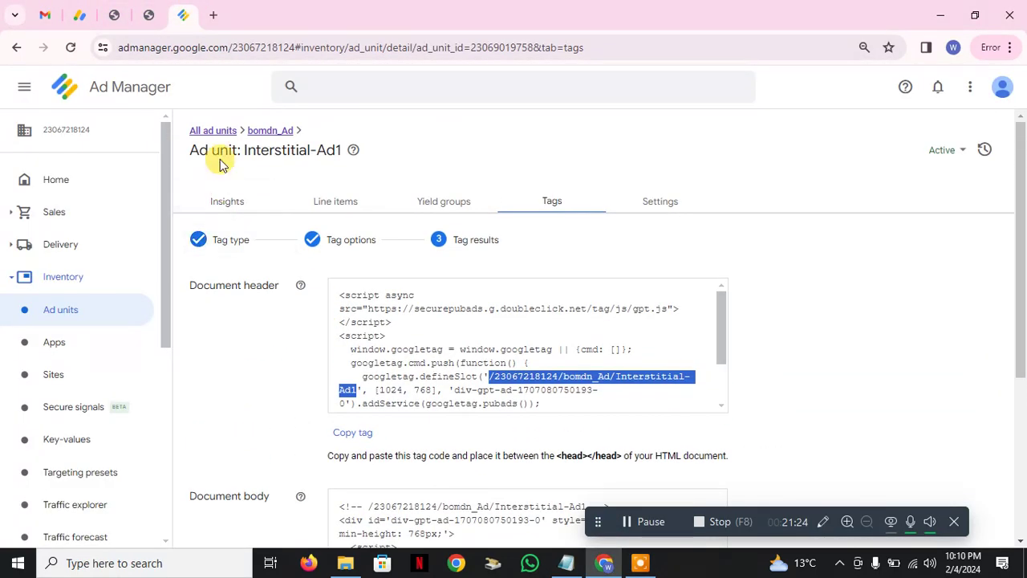
pyautogui.click(213, 131)
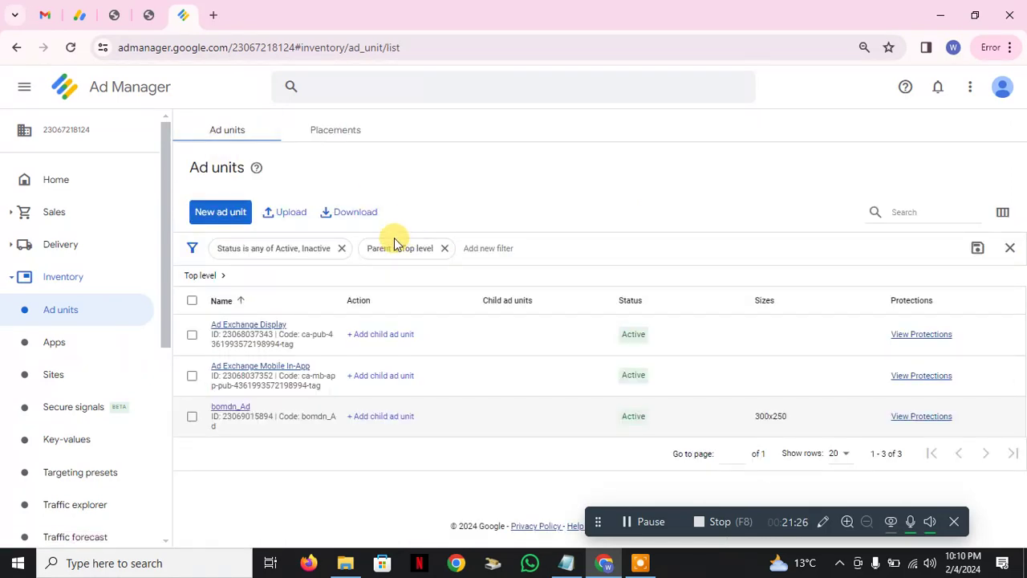
pyautogui.click(395, 423)
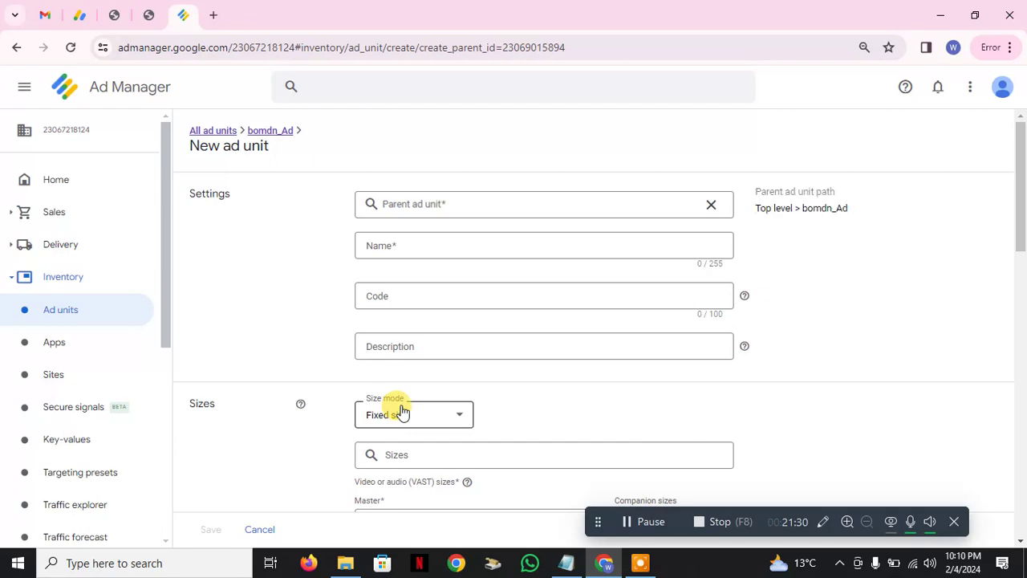
pyautogui.click(434, 243)
# Consult the ad type list in the Notepad notes and set the new ad unit's name, code and description to bomdn_DisplayAd1.
pyautogui.click(564, 562)
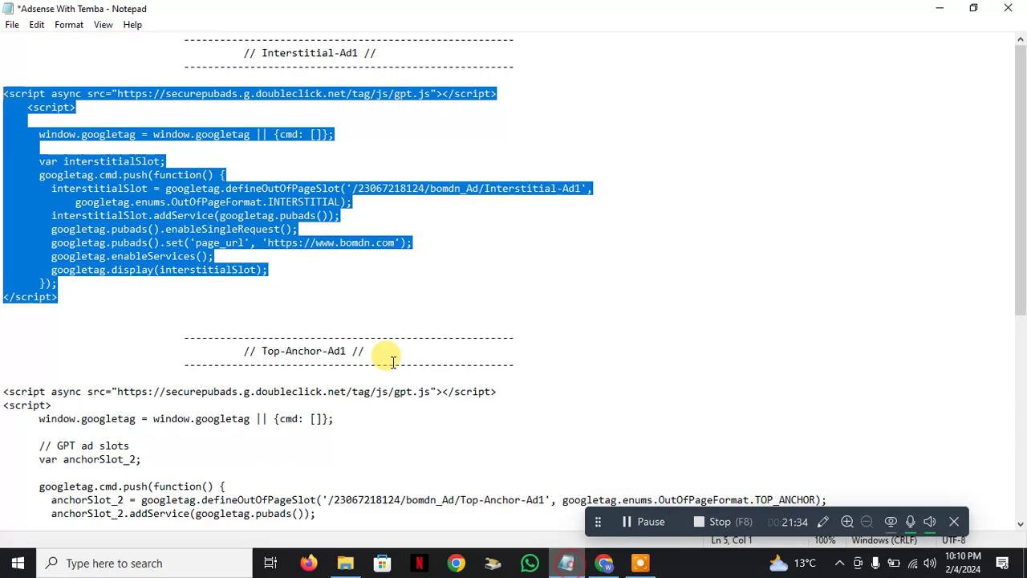
pyautogui.scroll(-9, 393, 361)
pyautogui.click(17, 431)
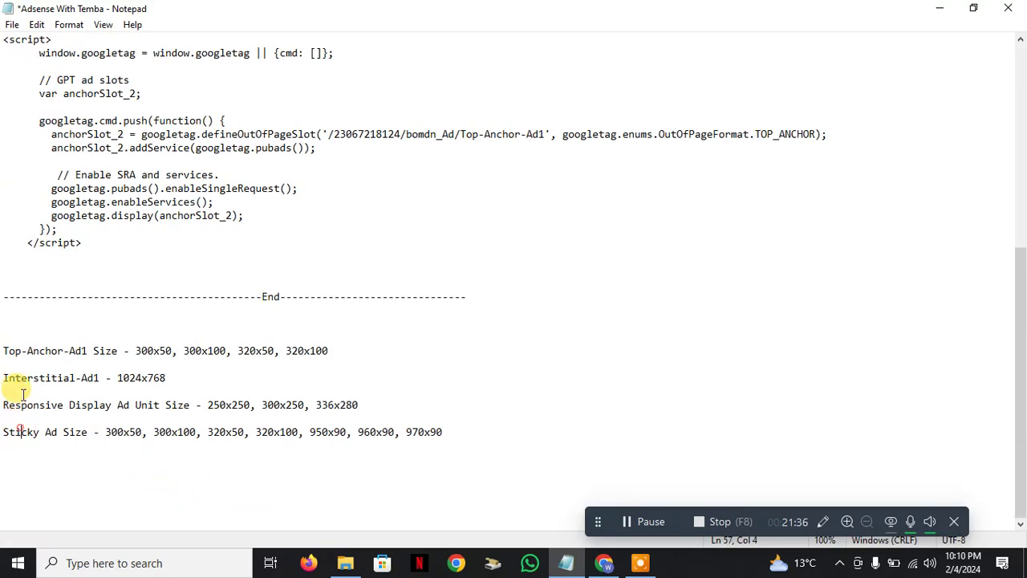
pyautogui.click(603, 562)
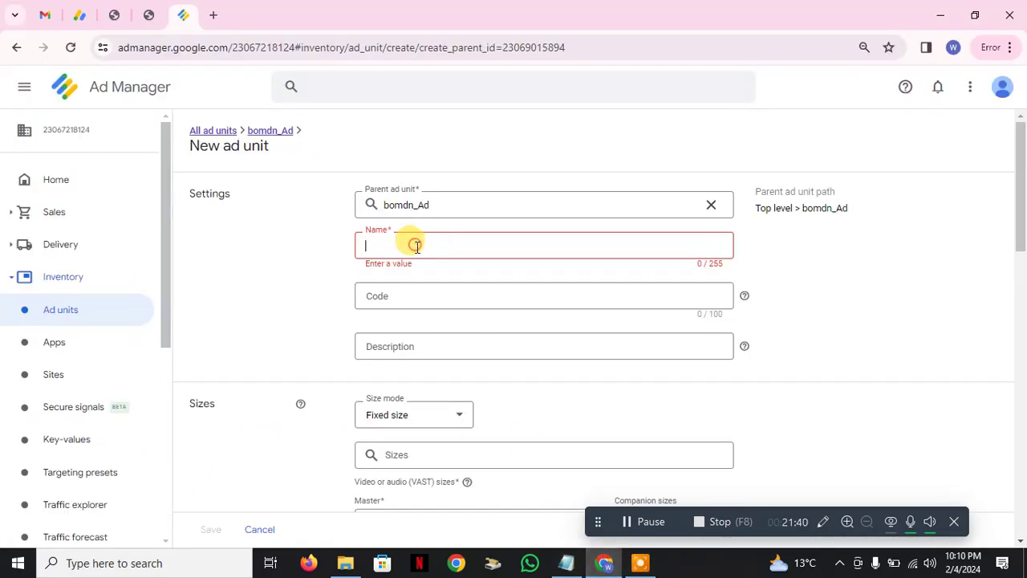
pyautogui.write('bomdn_DisplayAd1')
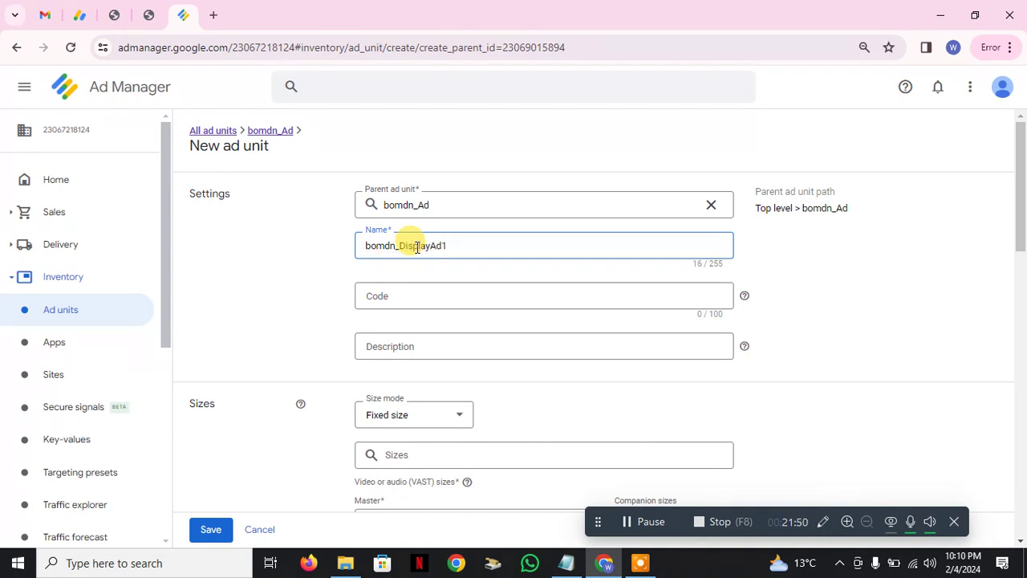
pyautogui.click(424, 290)
pyautogui.write('bomdn_DisplayAd1')
pyautogui.click(421, 346)
pyautogui.write('bomdn_DisplayAd1')
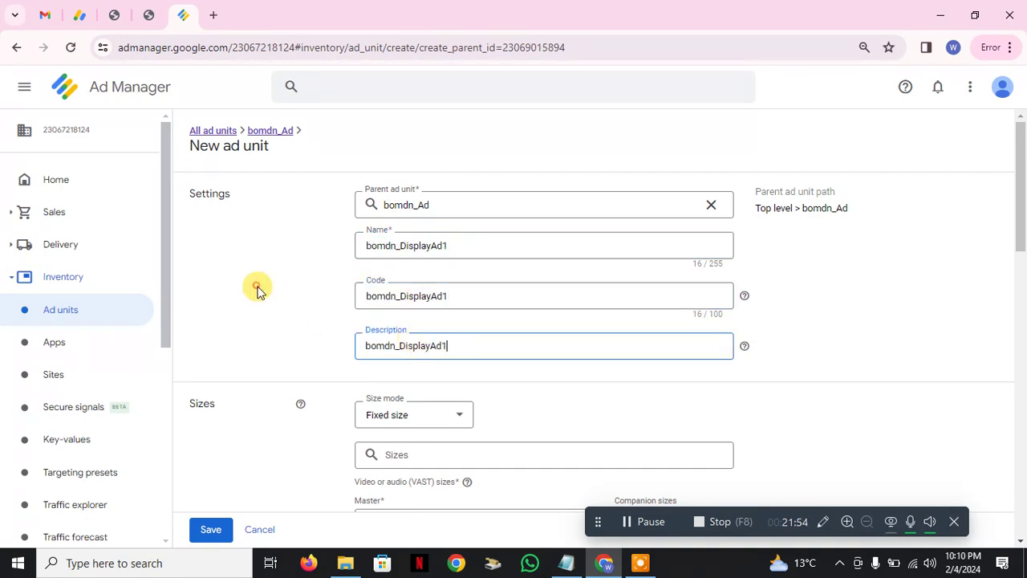
pyautogui.scroll(-5, 489, 361)
pyautogui.scroll(5, 474, 355)
# Copy the responsive display sizes 250x250, 300x250, 336x280 from the Notepad notes into the ad unit's fixed sizes and save the ad unit.
pyautogui.click(566, 563)
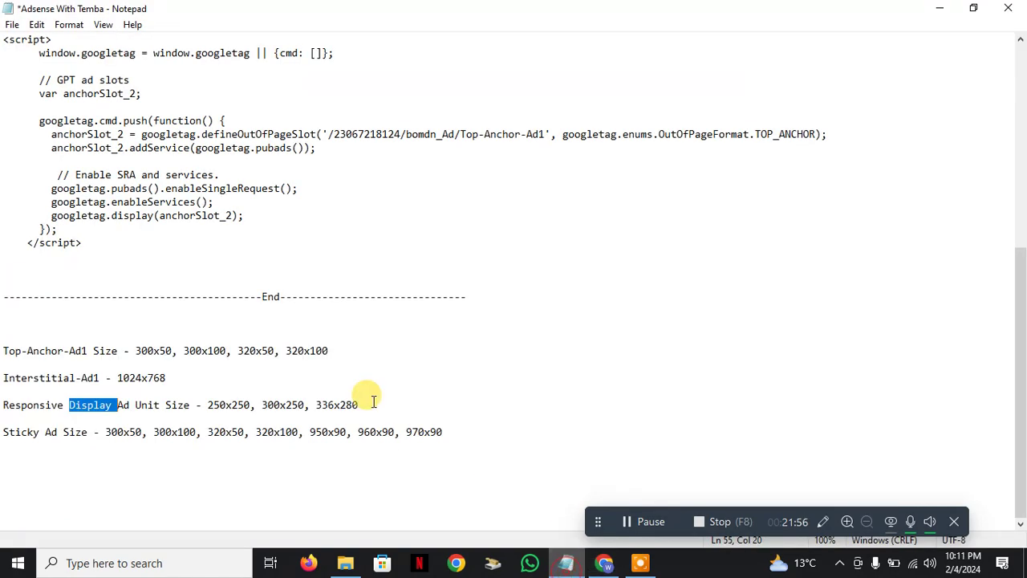
pyautogui.moveTo(205, 405); pyautogui.dragTo(374, 407)
pyautogui.hotkey('ctrl', 'c')
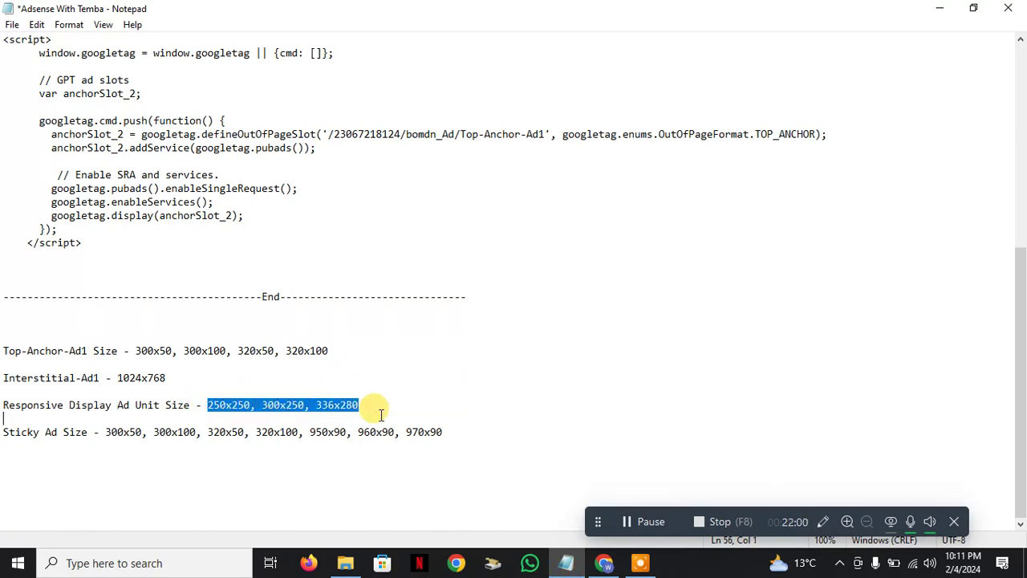
pyautogui.click(603, 563)
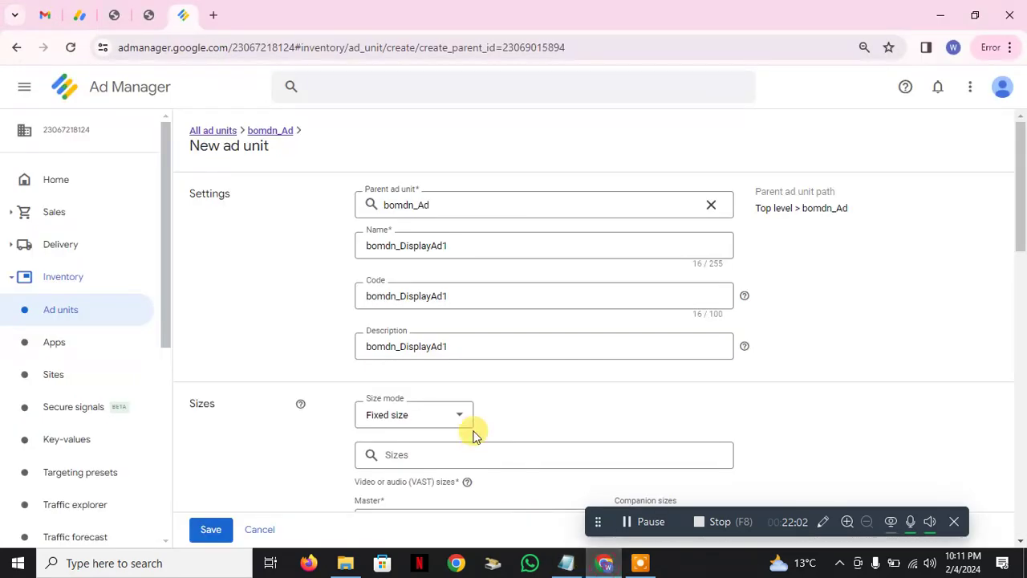
pyautogui.scroll(-2, 431, 479)
pyautogui.click(433, 303)
pyautogui.hotkey('ctrl', 'v')
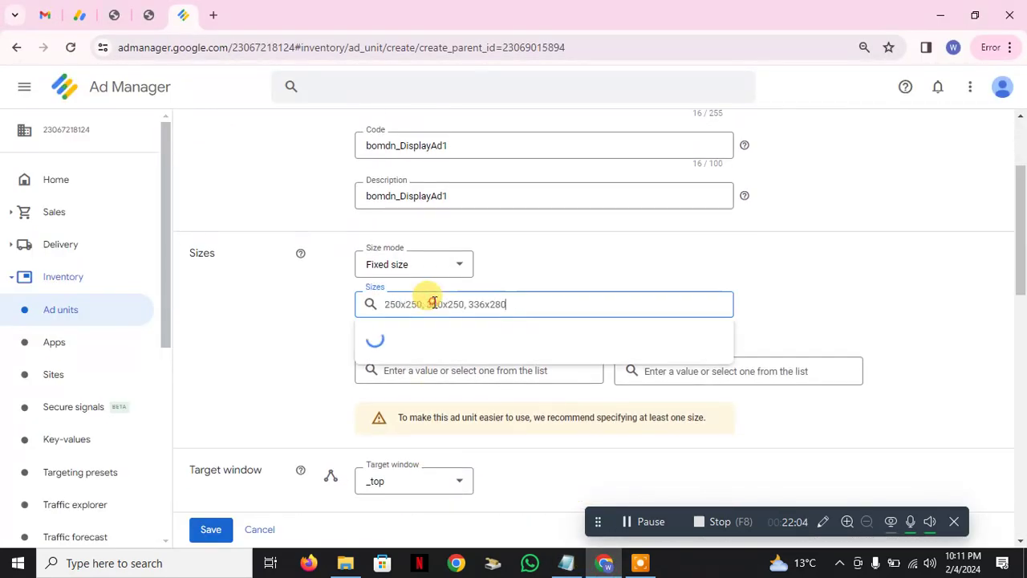
pyautogui.scroll(-5, 842, 280)
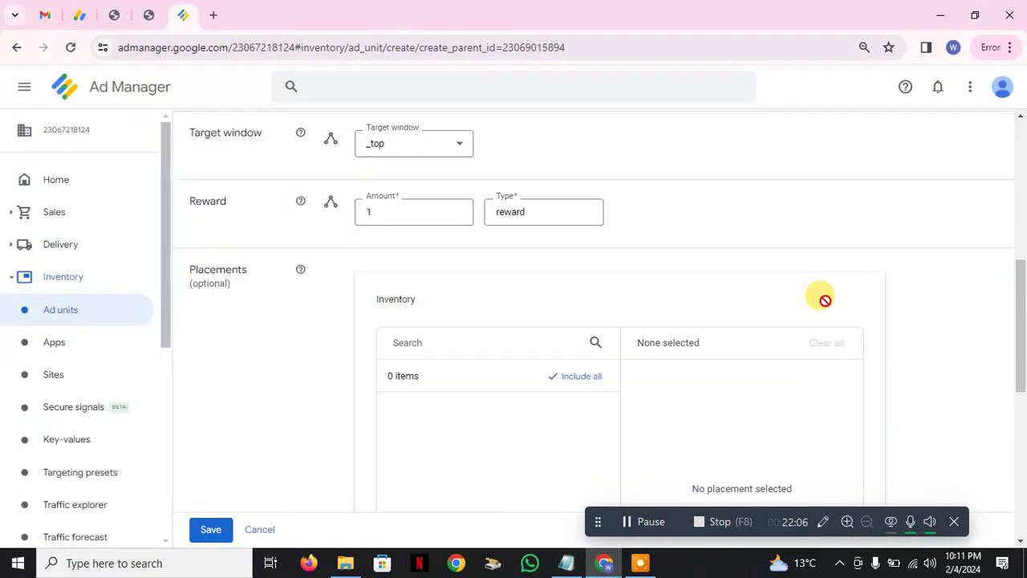
pyautogui.click(215, 527)
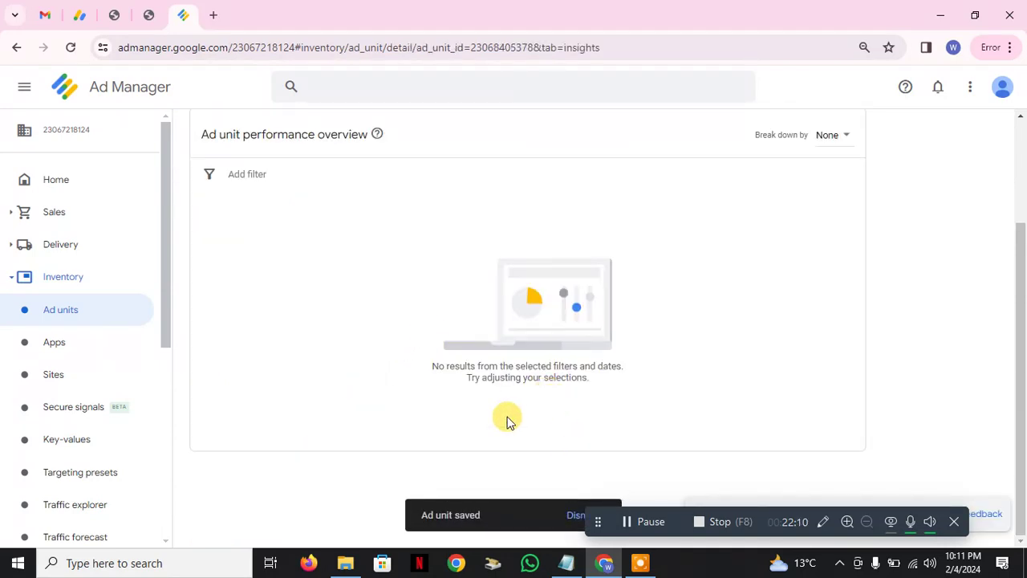
# Generate the Google Publisher Tag for the bomdn_DisplayAd1 ad unit with the default tag options and review its document header code.
pyautogui.scroll(2, 351, 328)
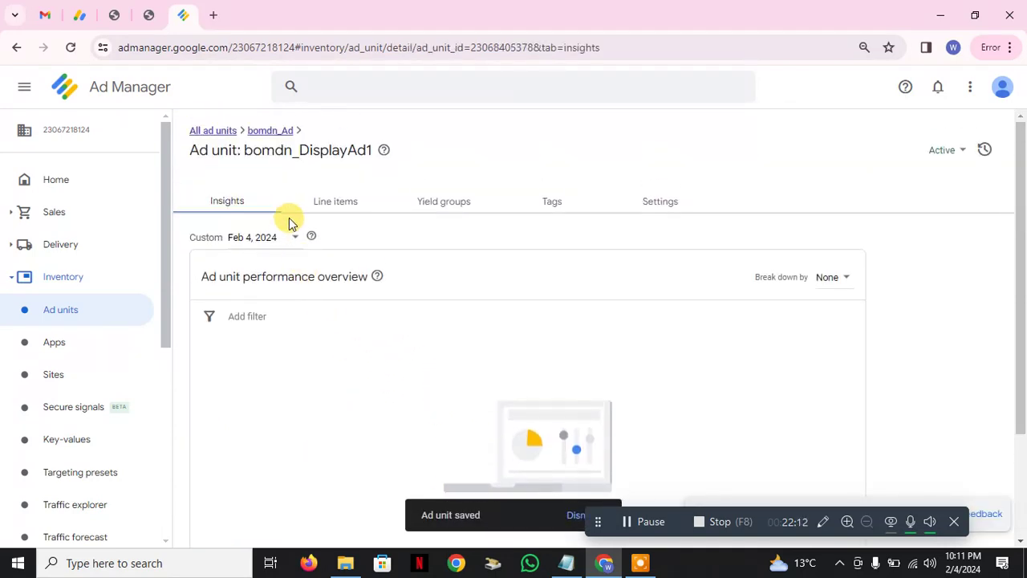
pyautogui.click(531, 199)
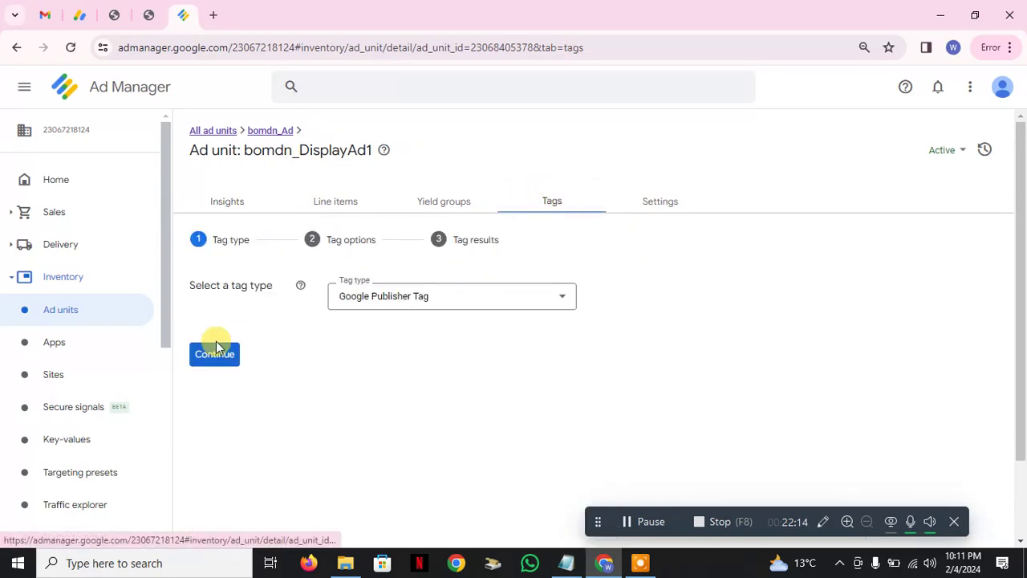
pyautogui.click(418, 298)
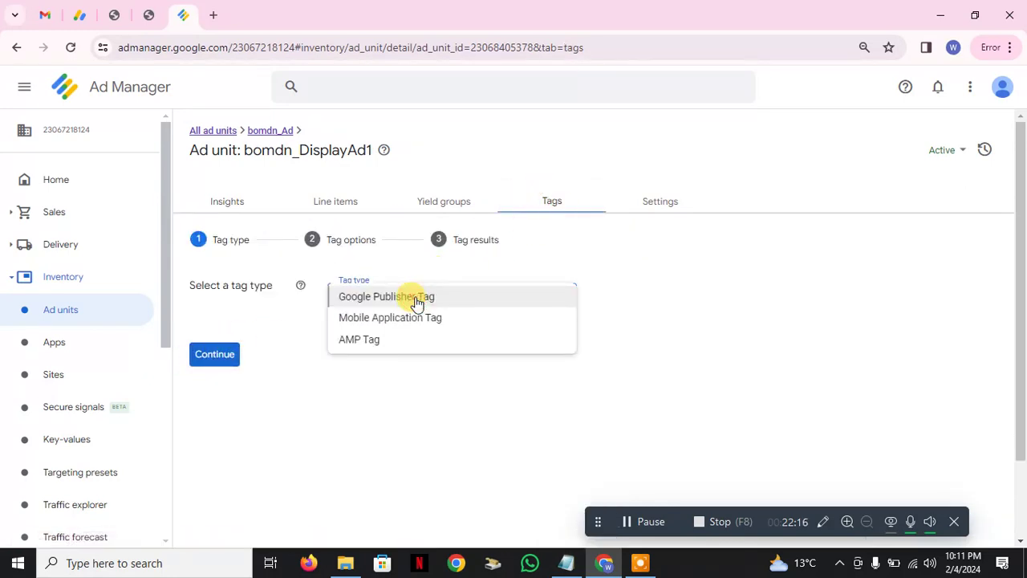
pyautogui.click(418, 296)
pyautogui.click(215, 353)
pyautogui.scroll(-4, 509, 447)
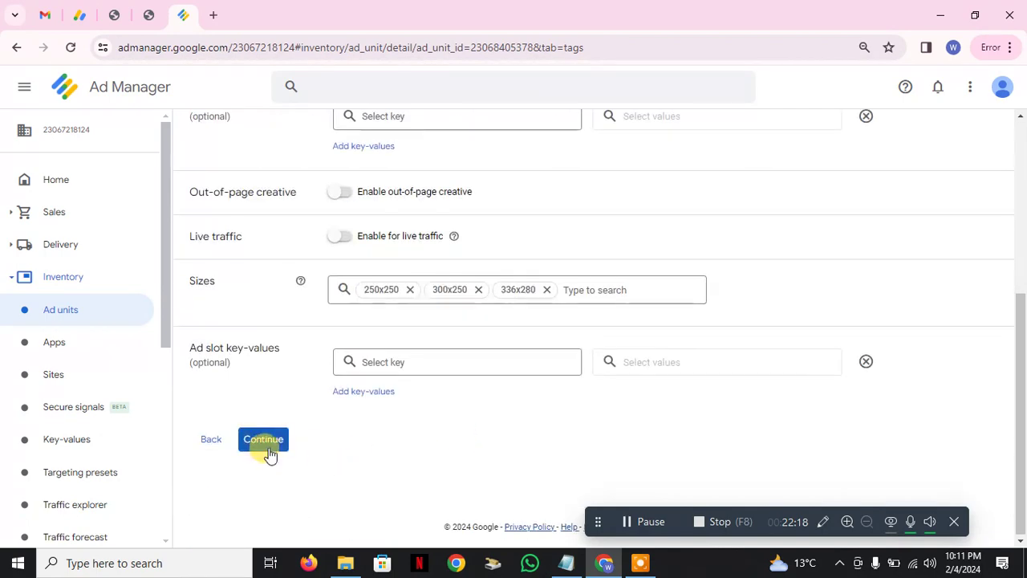
pyautogui.click(267, 443)
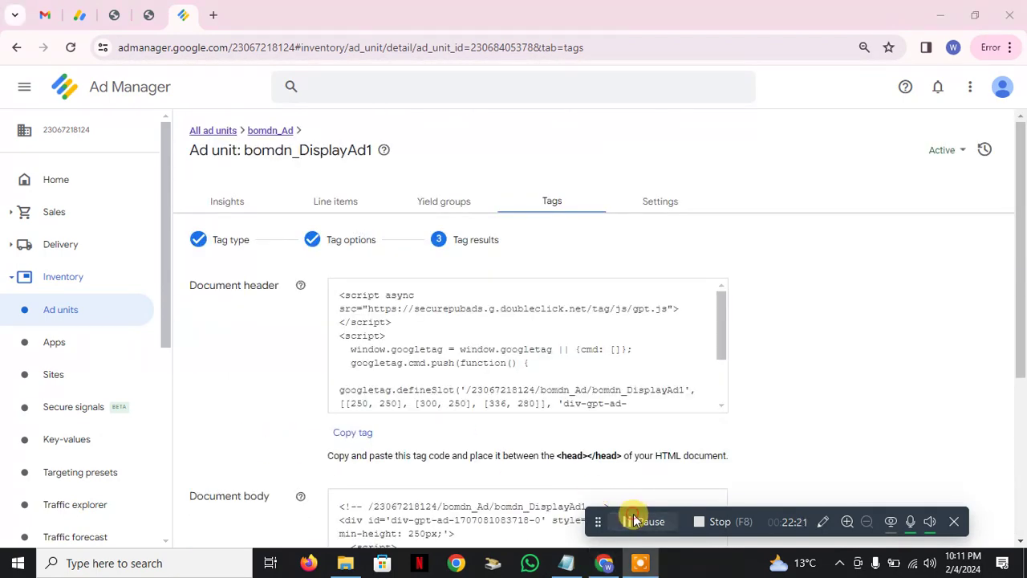
pyautogui.scroll(-2, 546, 317)
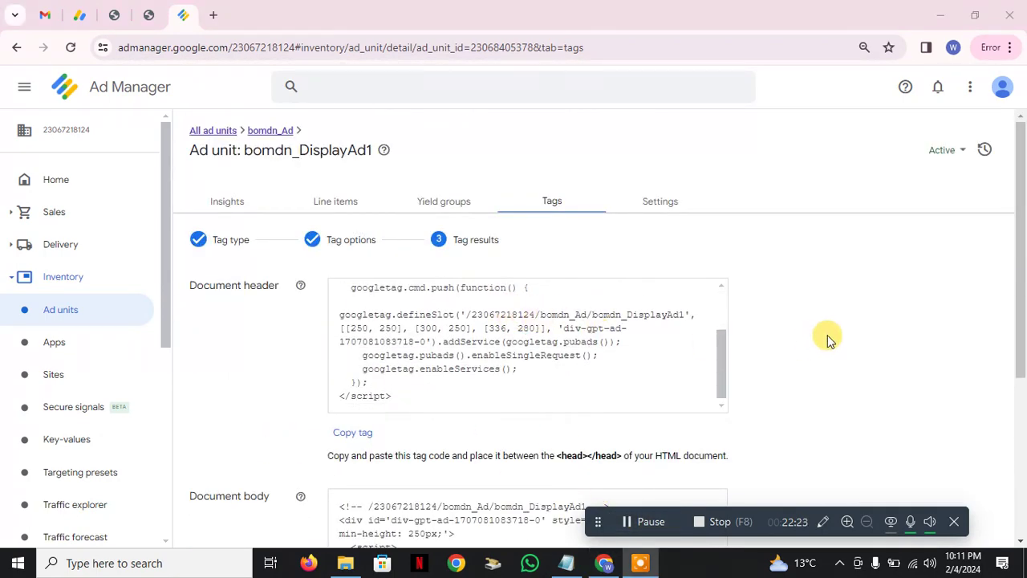
pyautogui.scroll(-2, 835, 333)
pyautogui.scroll(2, 823, 334)
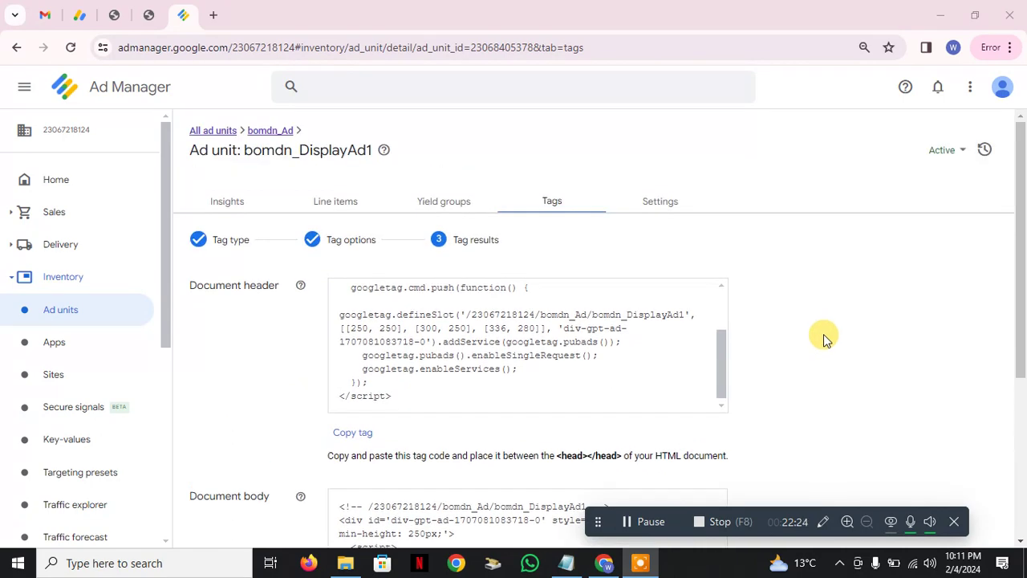
# Switch to Notepad, save the changes to the Adsense With Temba notes and start a new blank document.
pyautogui.click(575, 565)
pyautogui.click(12, 24)
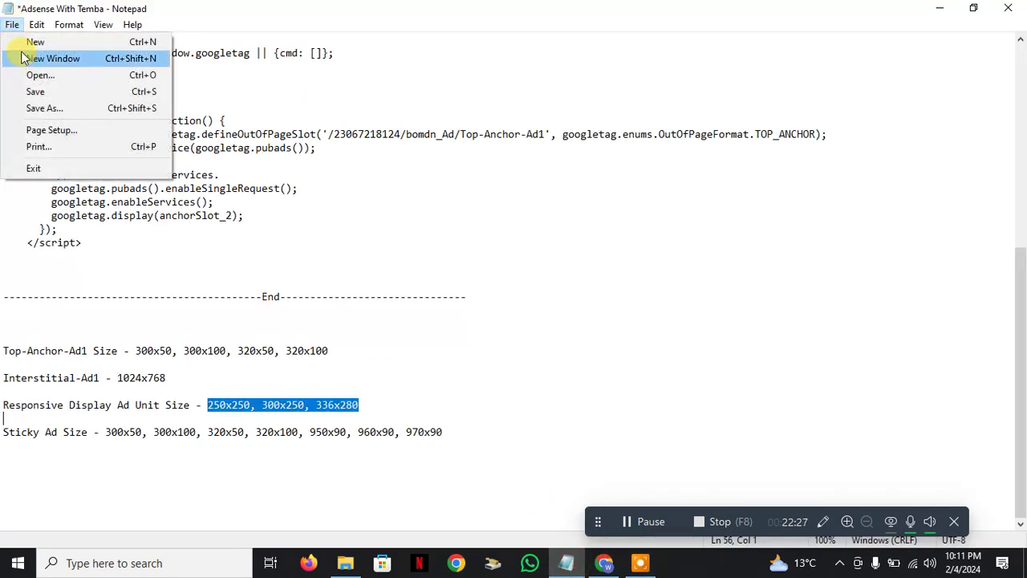
pyautogui.click(24, 39)
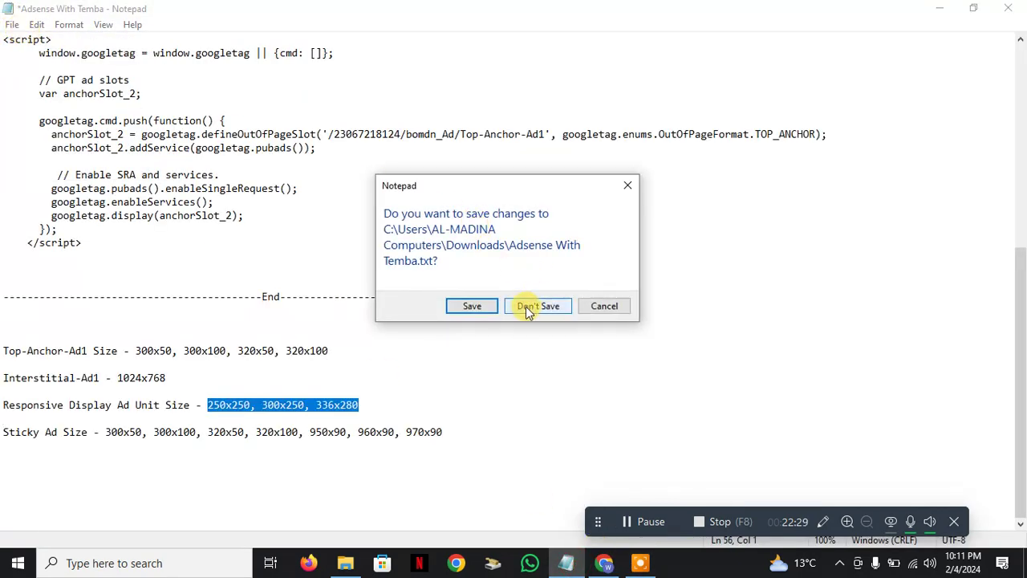
pyautogui.click(479, 306)
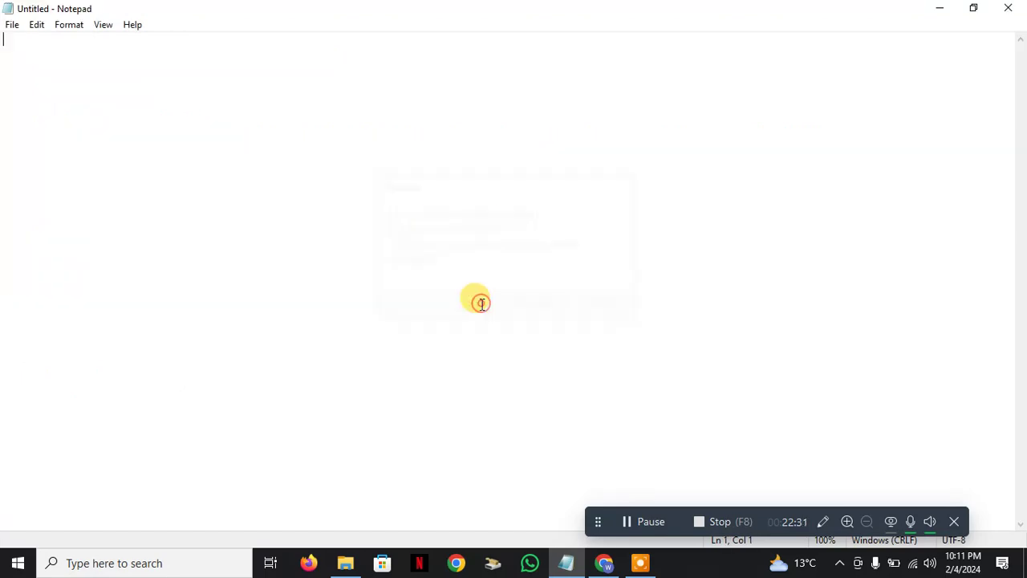
pyautogui.click(567, 563)
pyautogui.click(567, 562)
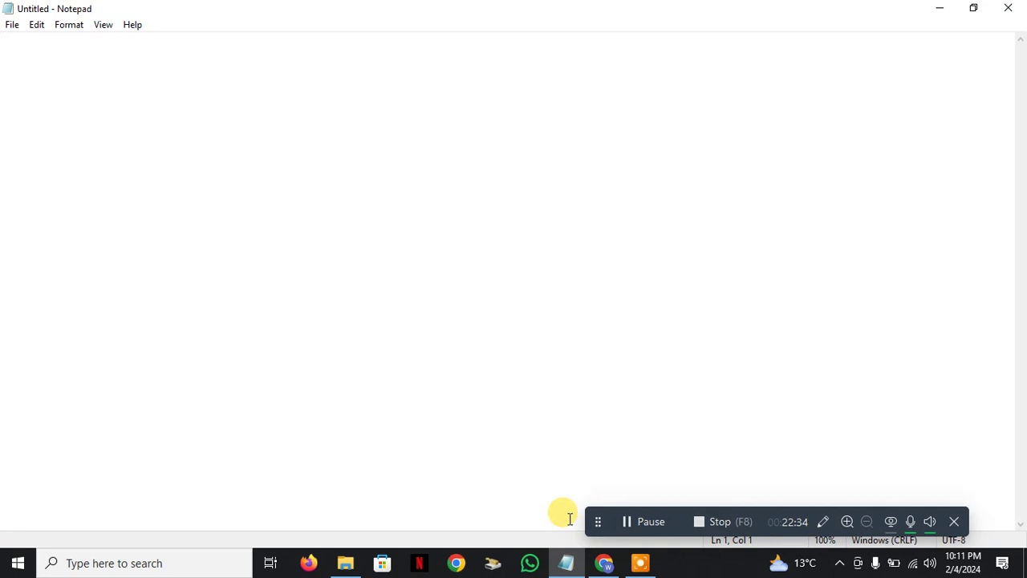
# Try to collect the document header and body tags of bomdn_DisplayAd1 from Ad Manager in the blank Notepad document.
pyautogui.click(604, 563)
pyautogui.scroll(2, 400, 375)
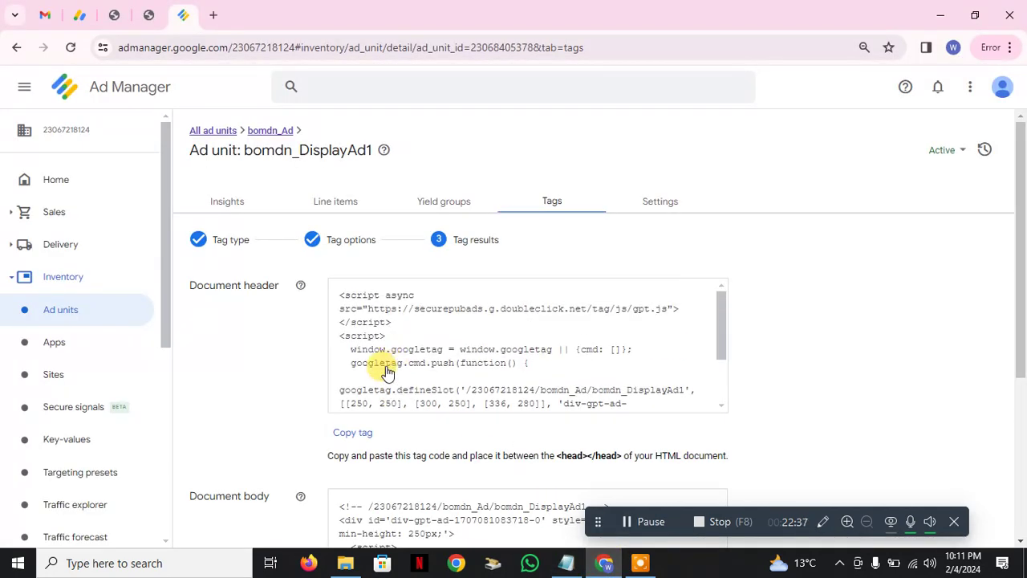
pyautogui.click(353, 433)
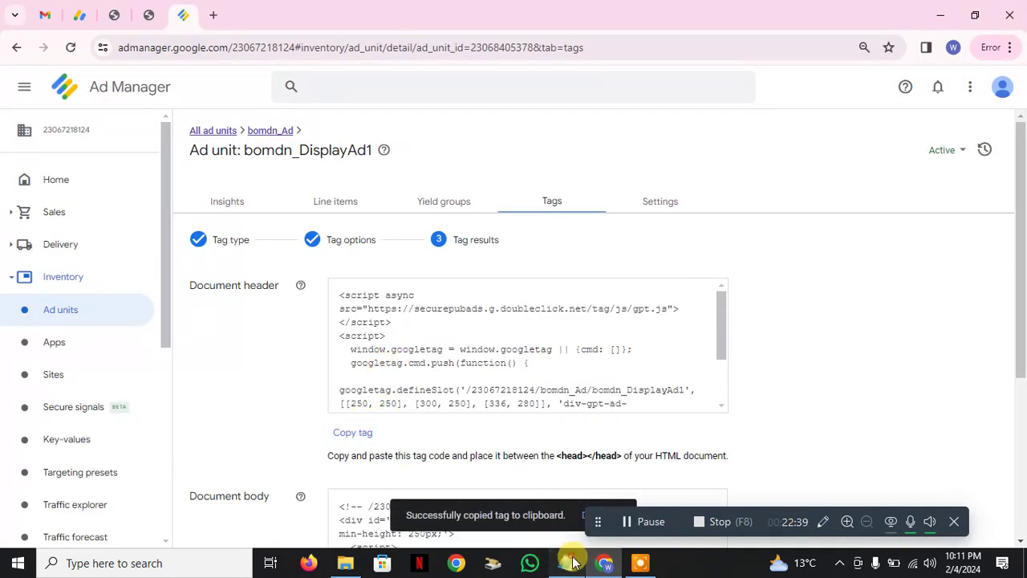
pyautogui.click(567, 563)
pyautogui.hotkey('ctrl', 'v')
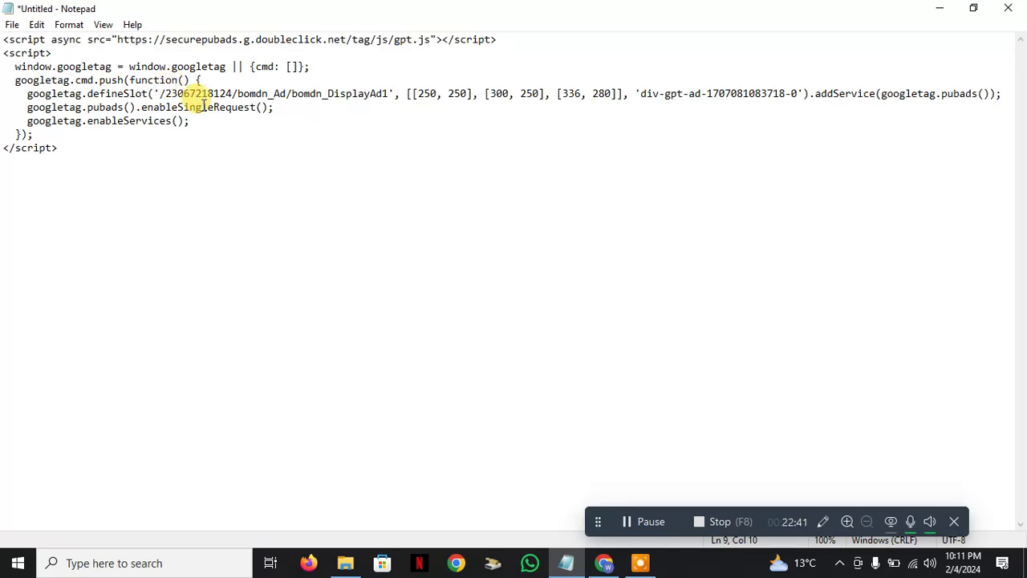
pyautogui.click(603, 563)
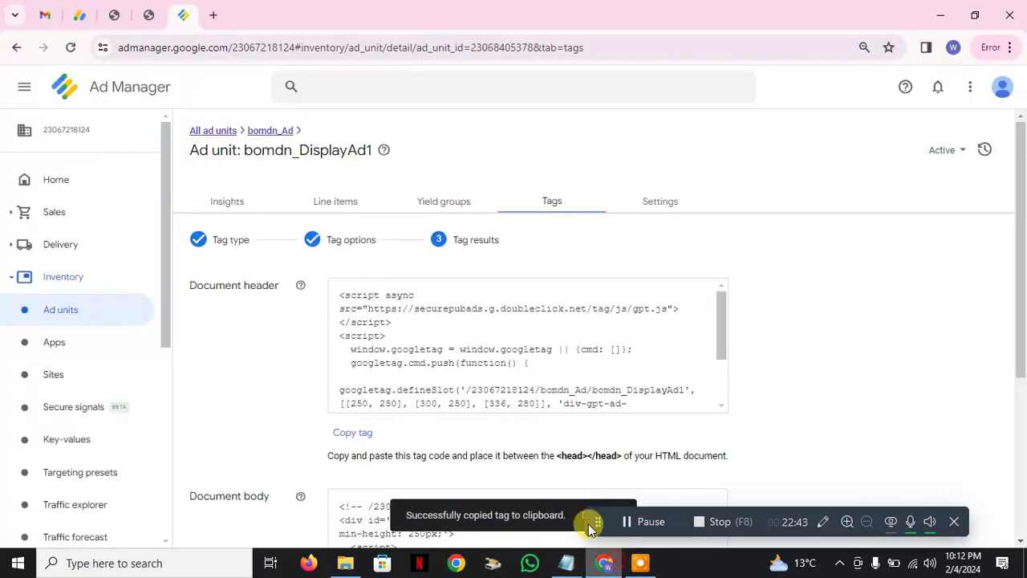
pyautogui.scroll(-5, 462, 347)
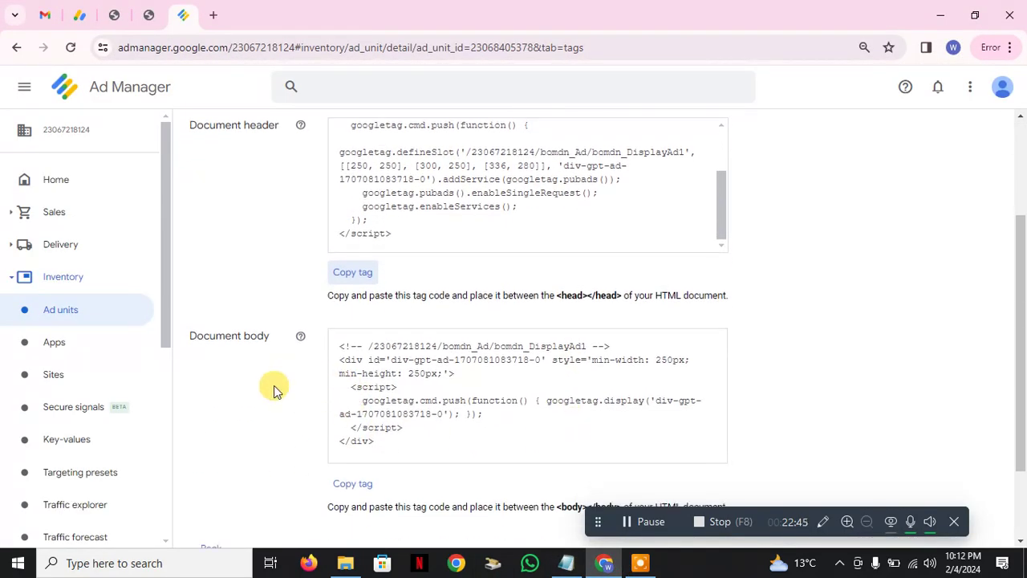
pyautogui.click(346, 371)
pyautogui.hotkey('alt', 'Tab')
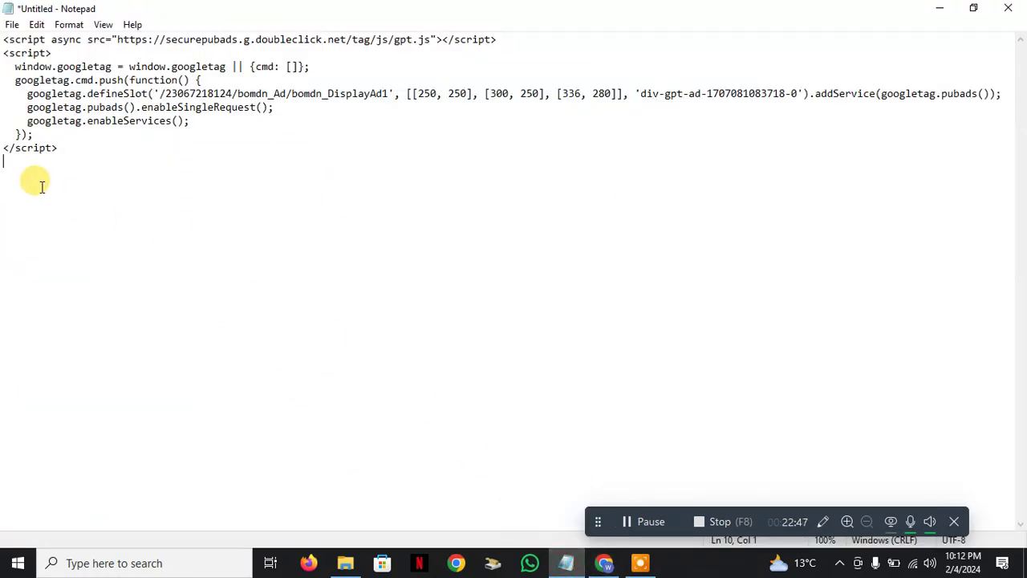
pyautogui.hotkey('ctrl', 'v')
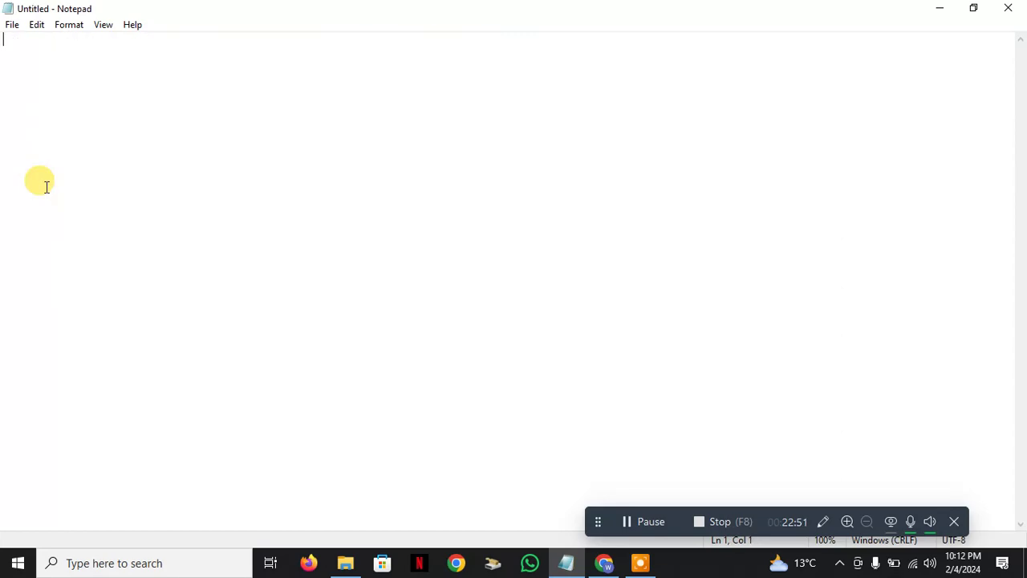
# Copy the document header tag of bomdn_DisplayAd1 from Ad Manager into the blank Notepad document.
pyautogui.click(610, 564)
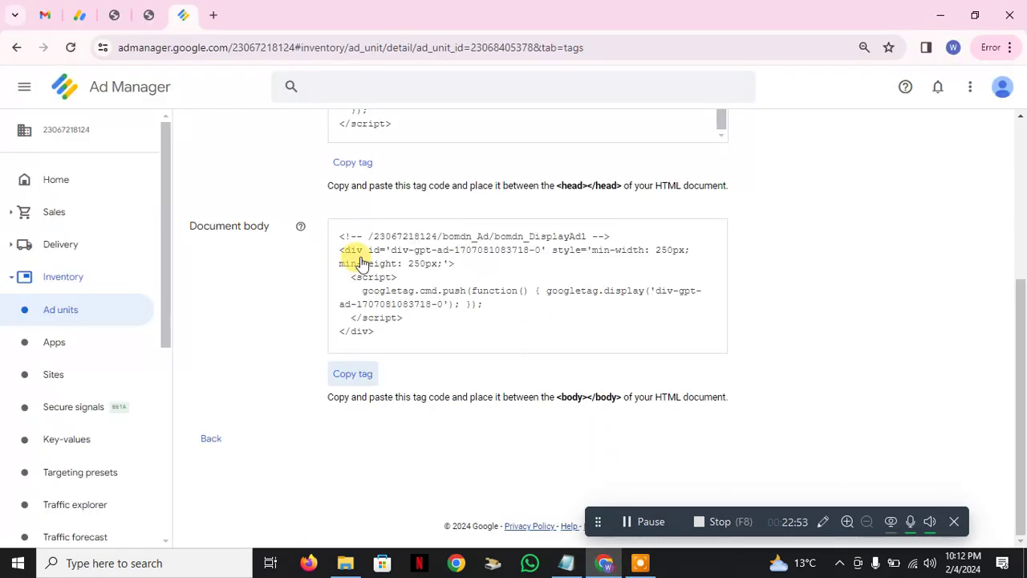
pyautogui.scroll(1, 375, 247)
pyautogui.click(349, 237)
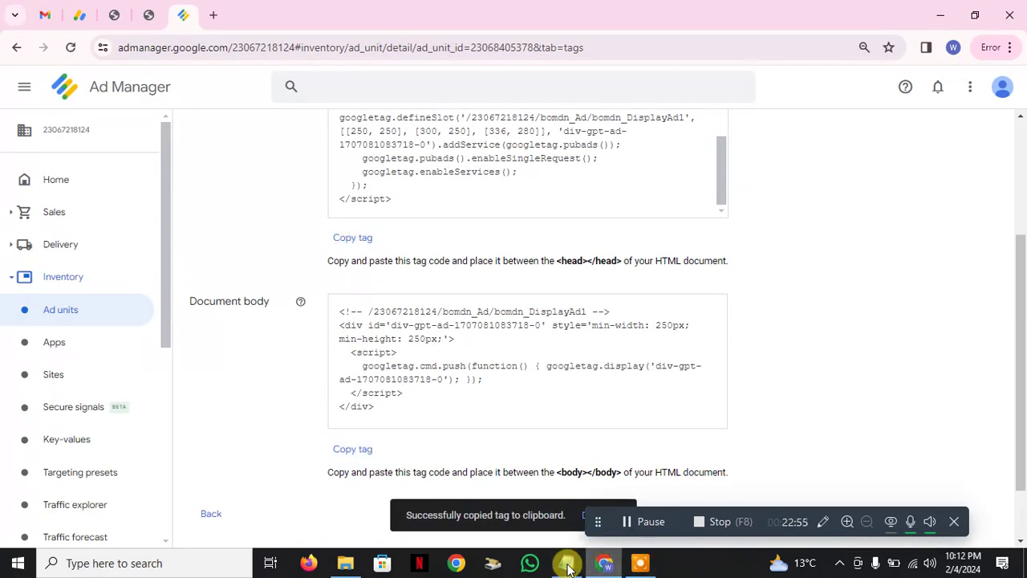
pyautogui.click(566, 563)
pyautogui.hotkey('ctrl', 'v')
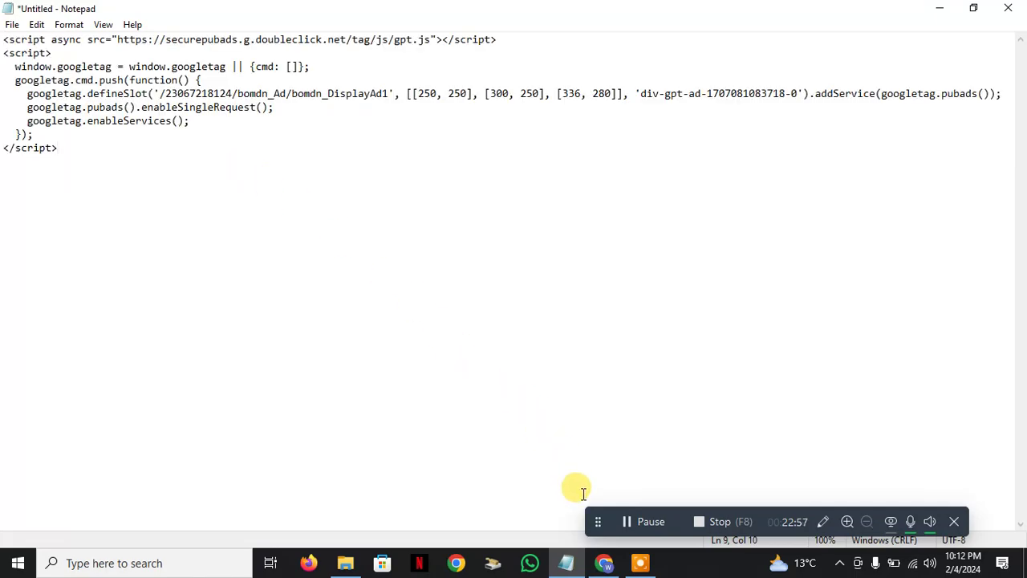
# Copy the document body tag of bomdn_DisplayAd1 from Ad Manager and add it after the header tag in Notepad.
pyautogui.click(604, 565)
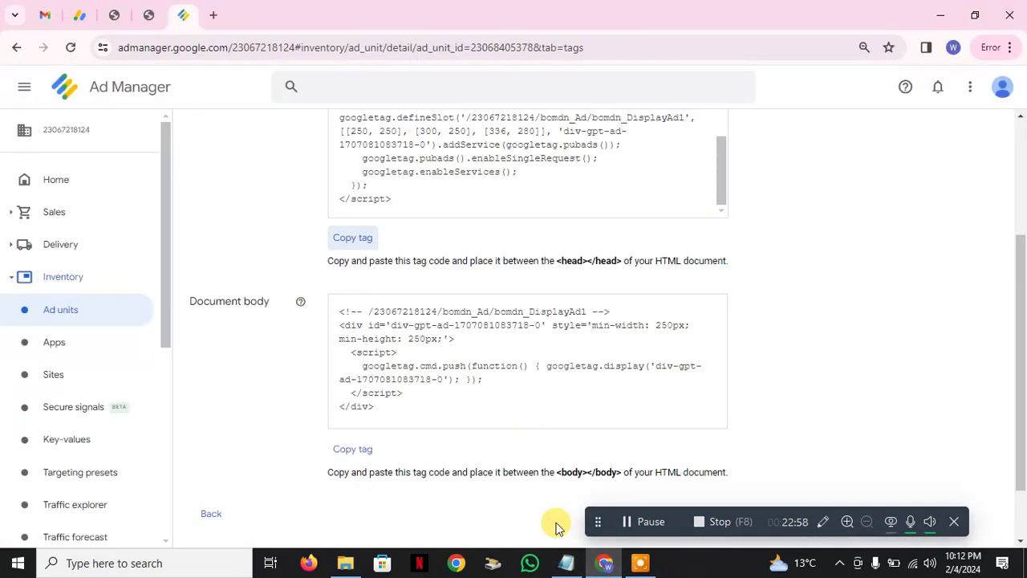
pyautogui.click(357, 459)
pyautogui.click(566, 563)
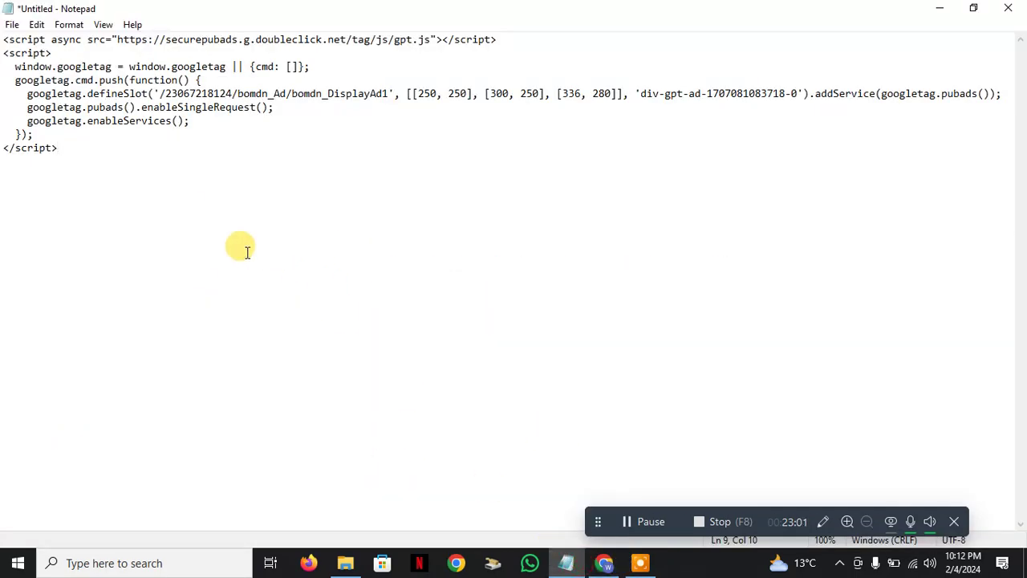
pyautogui.hotkey('ctrl', 'v')
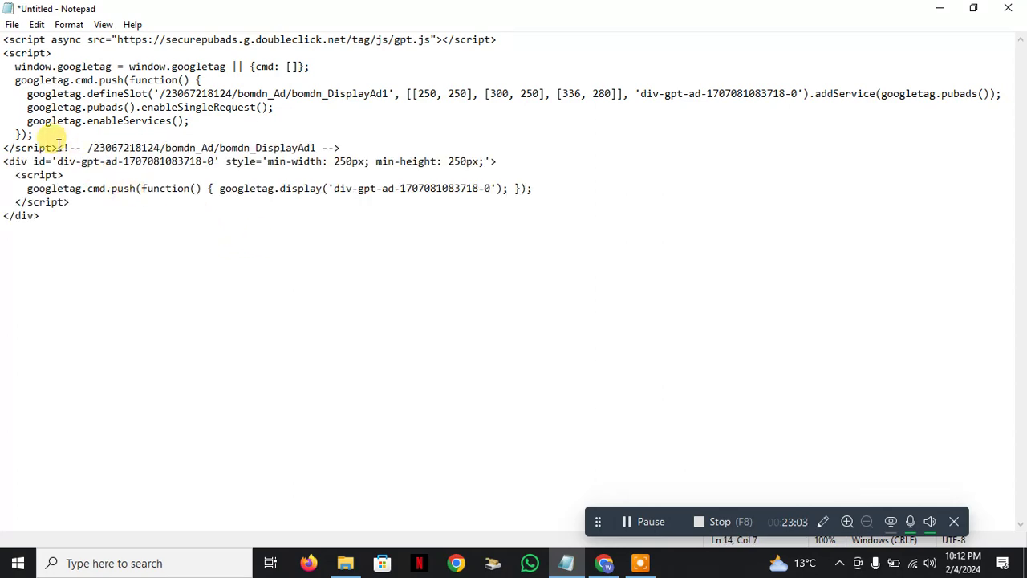
# Copy both tags from Notepad and insert them above the existing scripts in the WPCode global header, with blank lines separating them.
pyautogui.hotkey('ctrl', 'a')
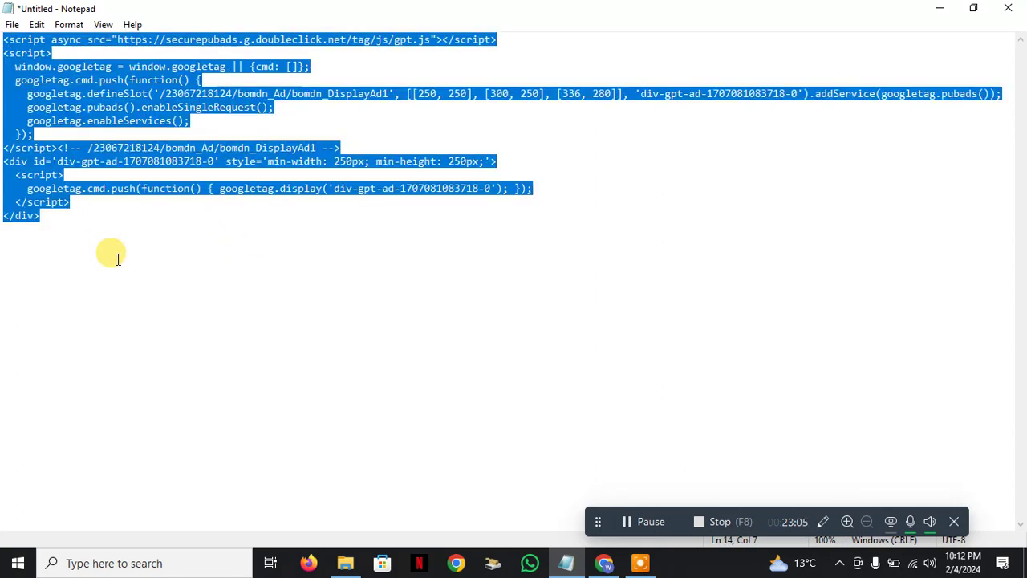
pyautogui.click(603, 562)
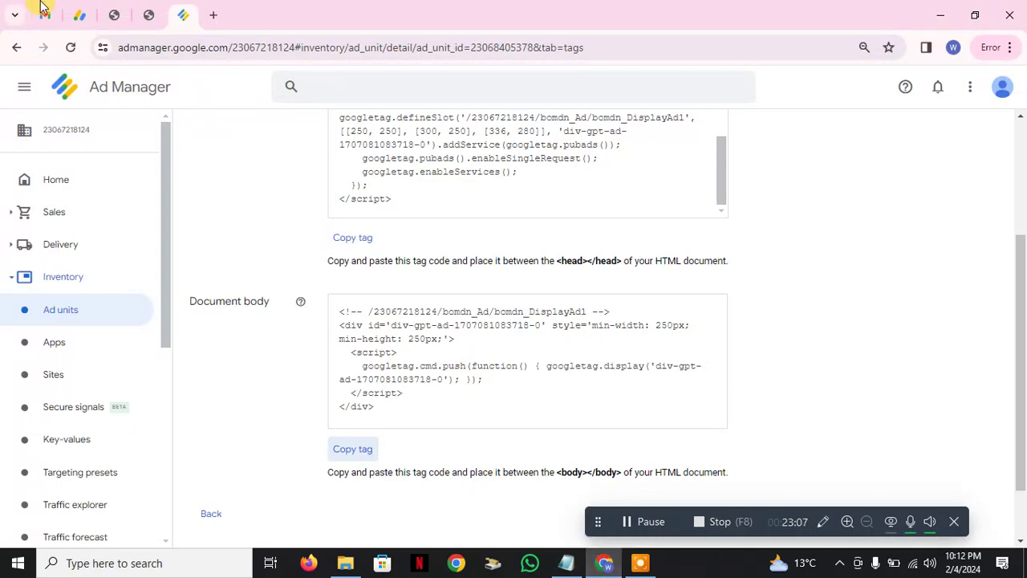
pyautogui.click(149, 14)
pyautogui.scroll(-3, 298, 339)
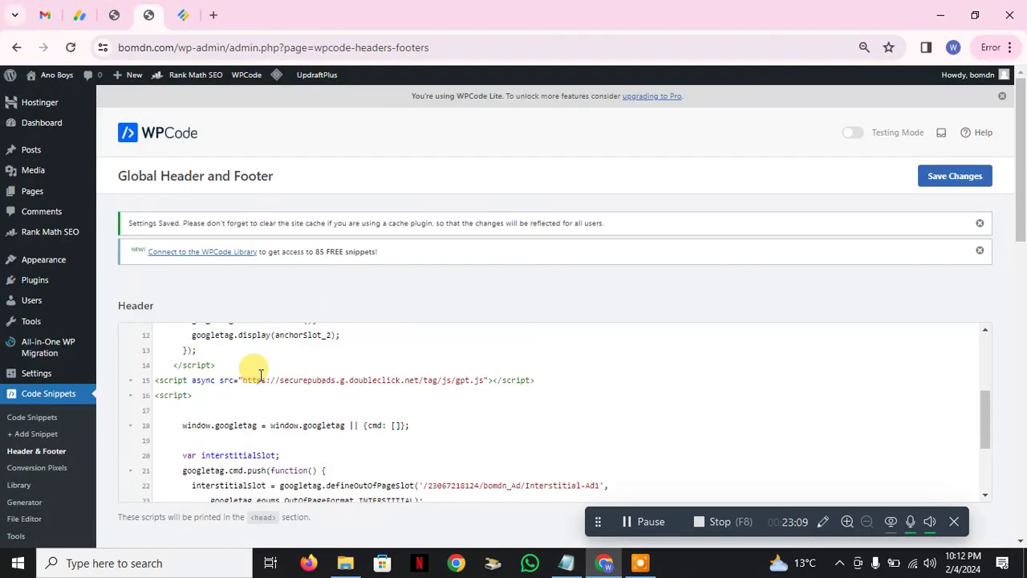
pyautogui.scroll(3, 257, 367)
pyautogui.click(155, 343)
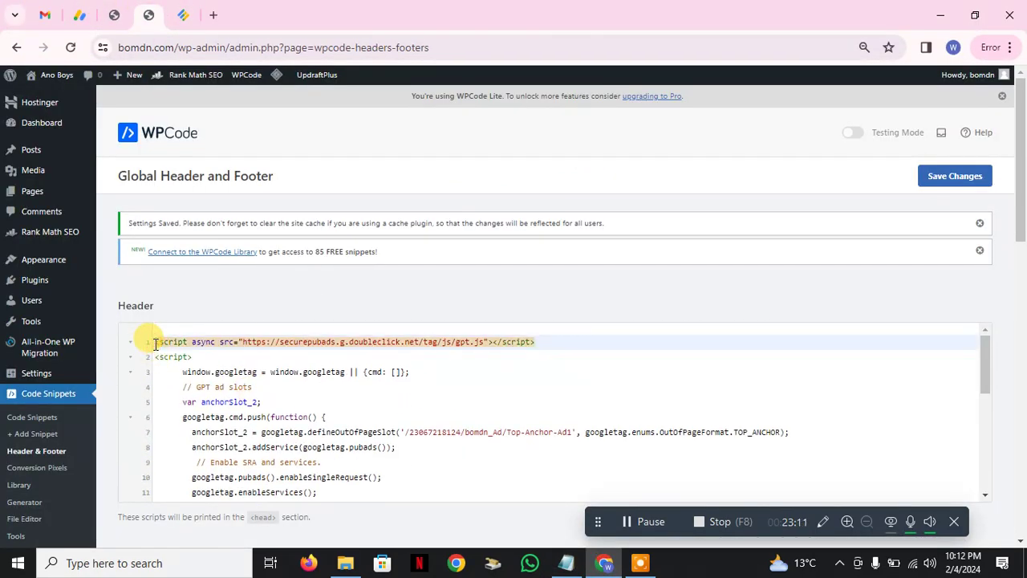
pyautogui.press('Return')
pyautogui.press('Return')
pyautogui.press('Return')
pyautogui.click(158, 340)
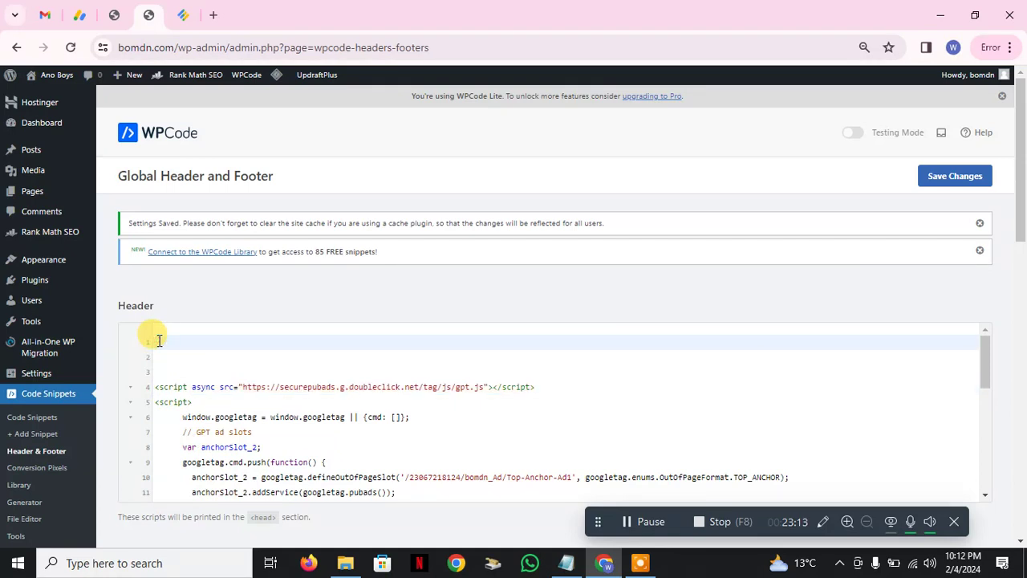
pyautogui.hotkey('ctrl', 'v')
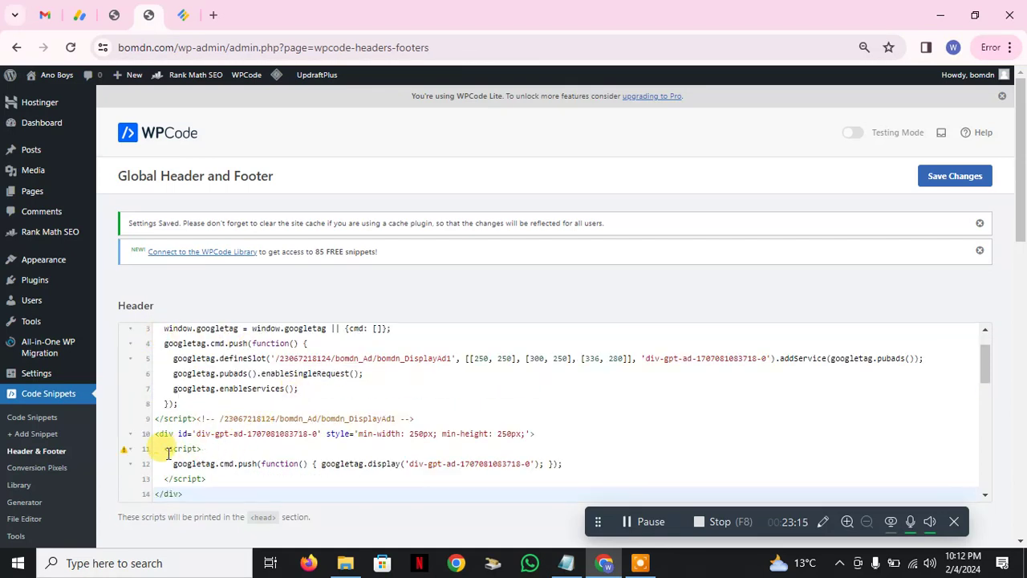
# Review the inserted display ad code and remove the indentation before the opening script tag on line 11.
pyautogui.click(160, 449)
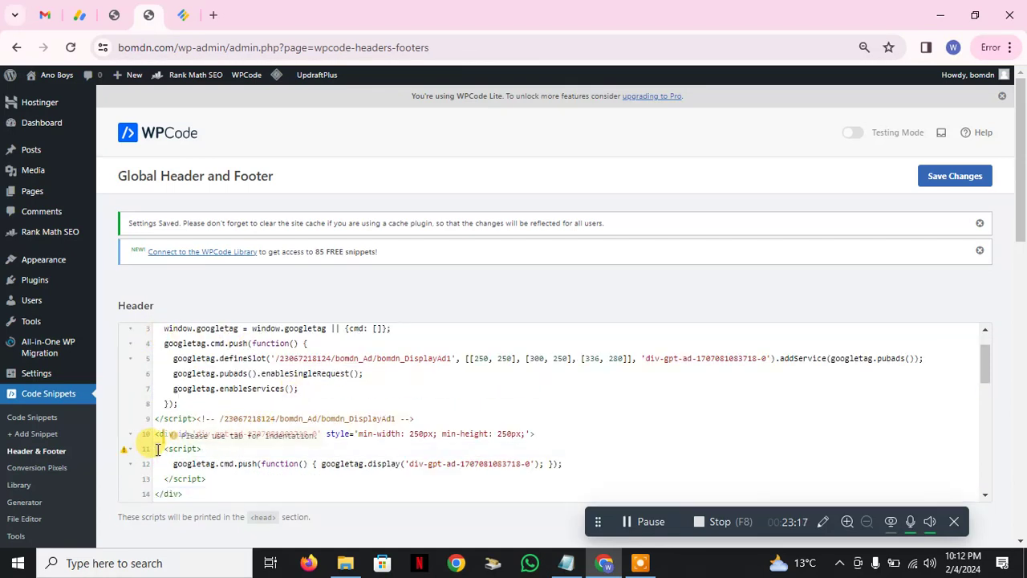
pyautogui.scroll(-3, 329, 370)
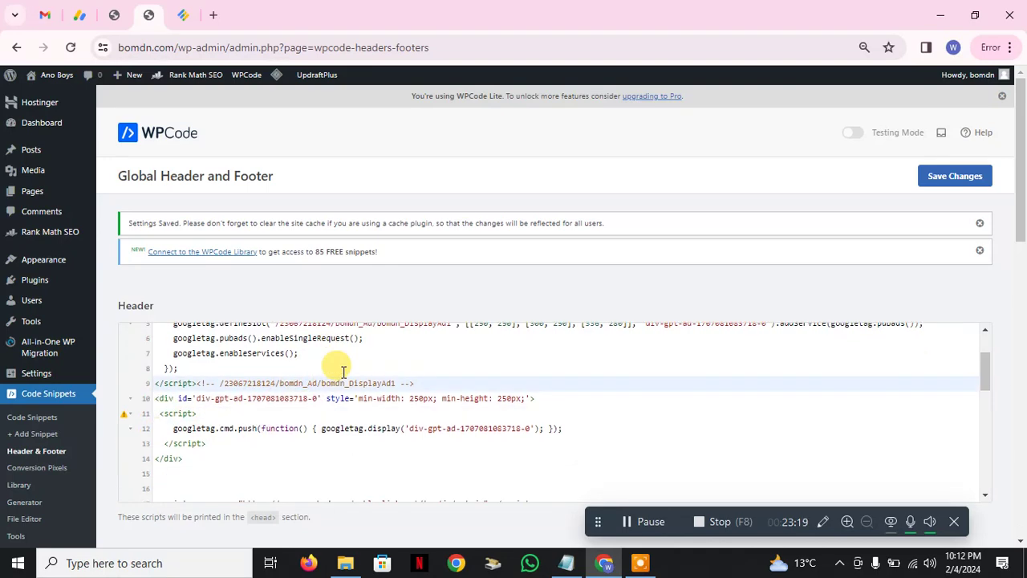
pyautogui.scroll(3, 290, 390)
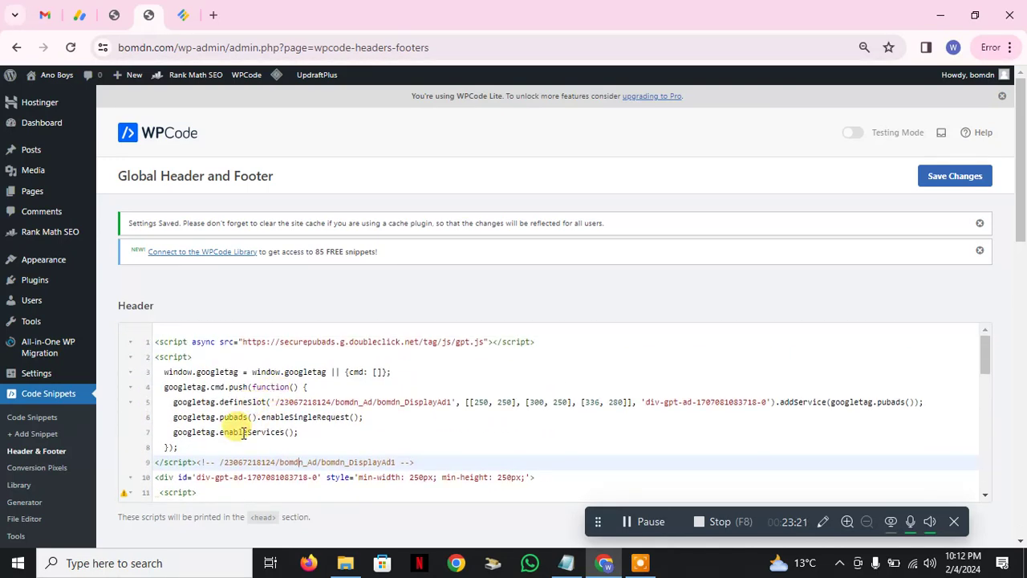
pyautogui.scroll(-2, 198, 454)
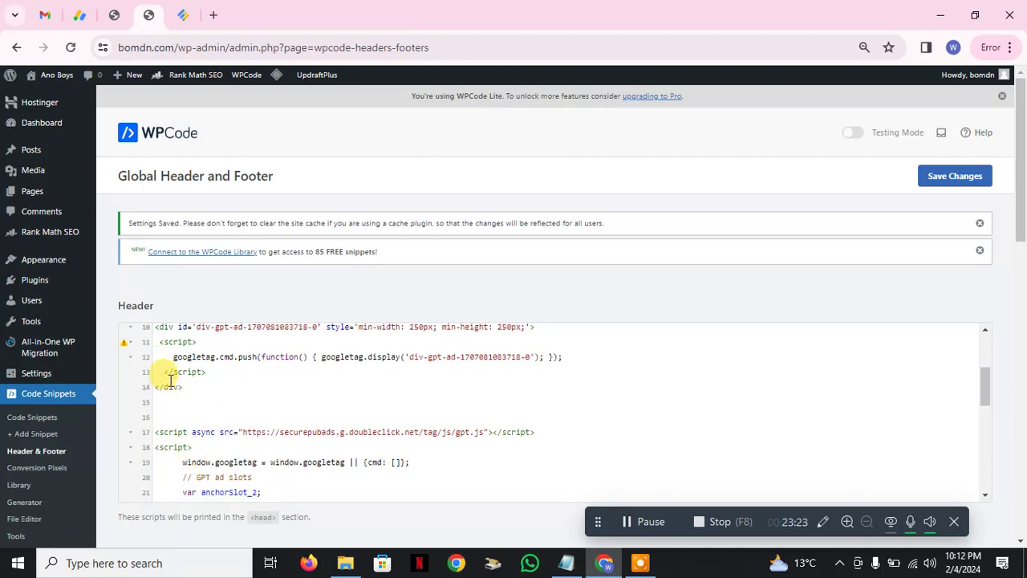
pyautogui.click(160, 345)
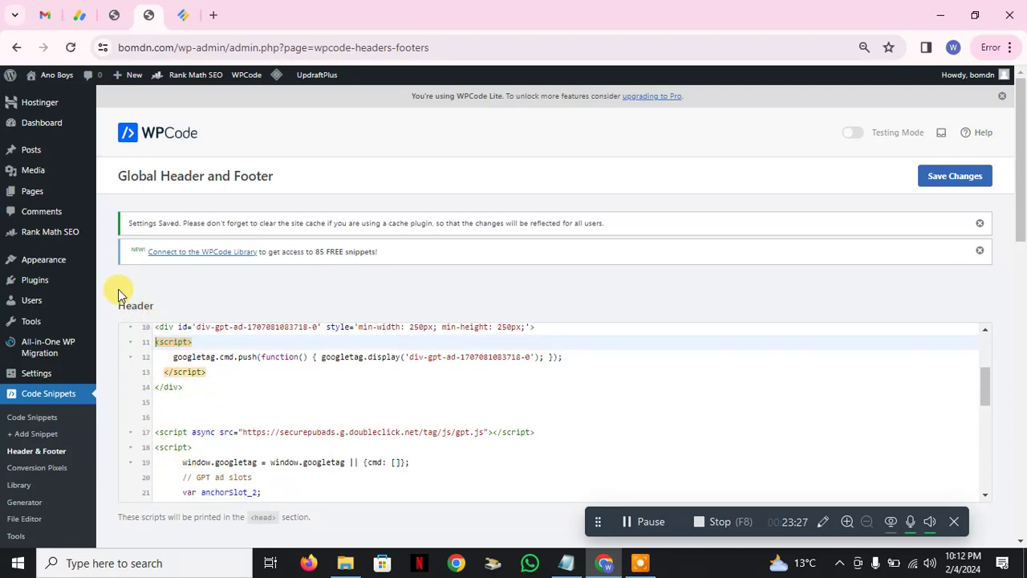
# Save the WPCode global header changes and look over the saved Header, Body and Footer sections.
pyautogui.scroll(1, 225, 420)
pyautogui.scroll(-6, 225, 420)
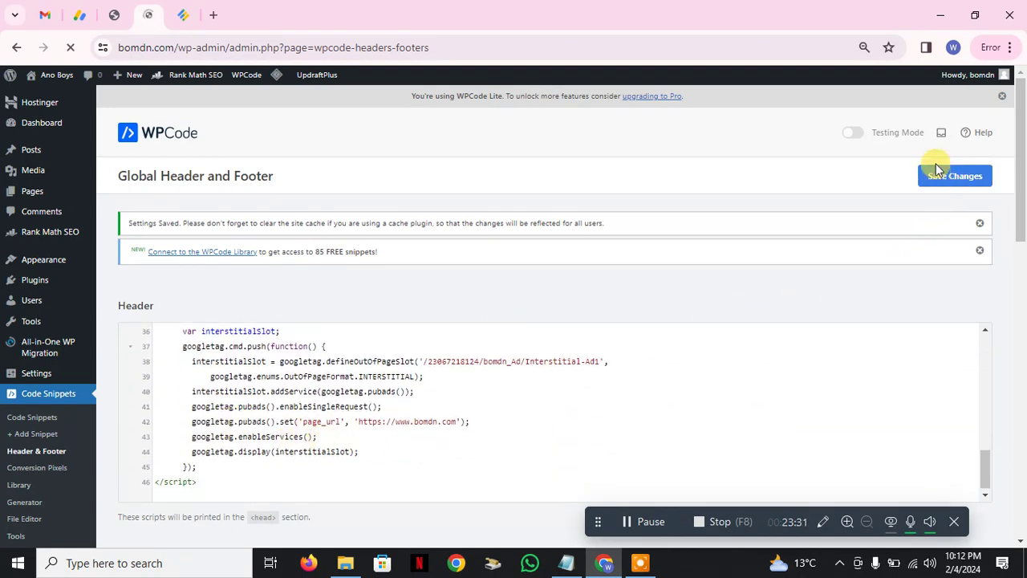
pyautogui.scroll(-4, 600, 266)
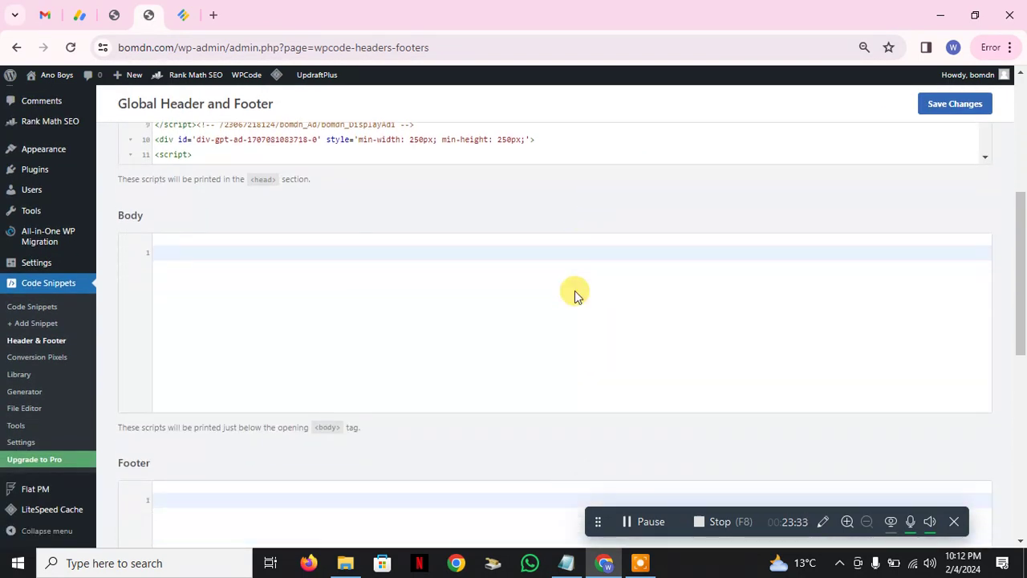
pyautogui.scroll(-3, 574, 290)
pyautogui.scroll(7, 390, 305)
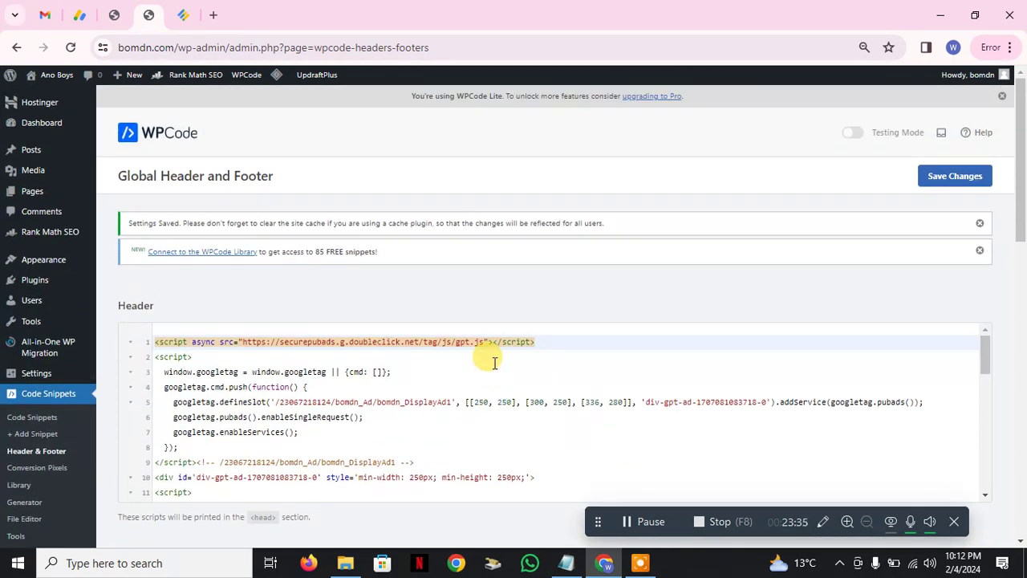
# Return to Ad Manager, leave the bomdn_DisplayAd1 tag results and go back to the list of all ad units.
pyautogui.click(182, 8)
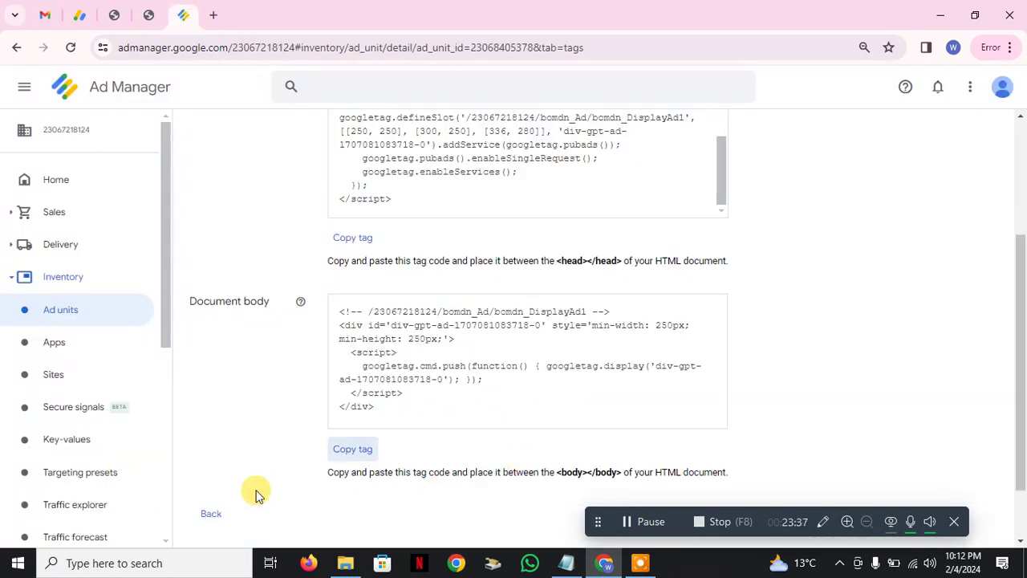
pyautogui.scroll(-2, 265, 491)
pyautogui.click(212, 436)
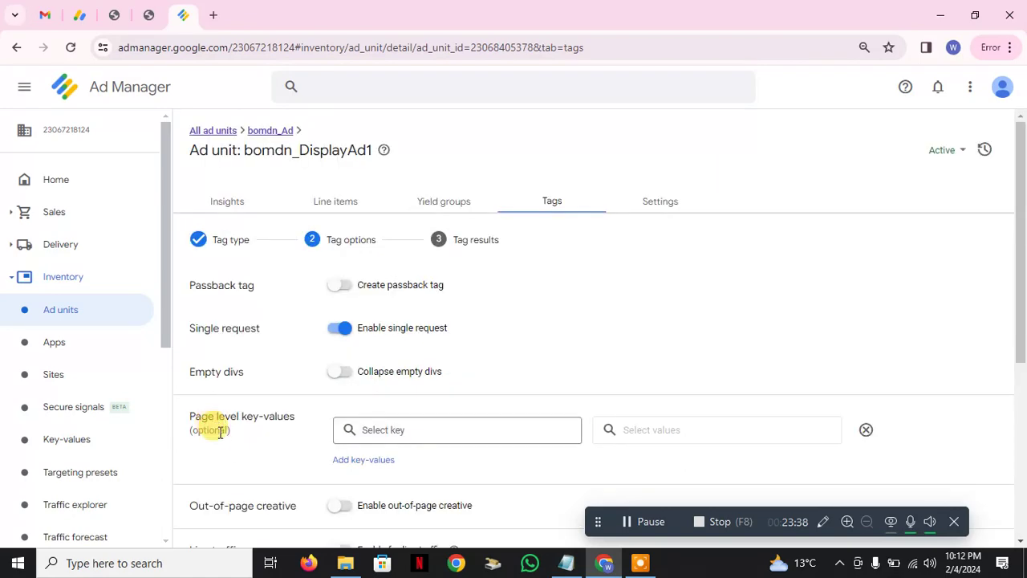
pyautogui.scroll(-4, 473, 401)
pyautogui.click(264, 440)
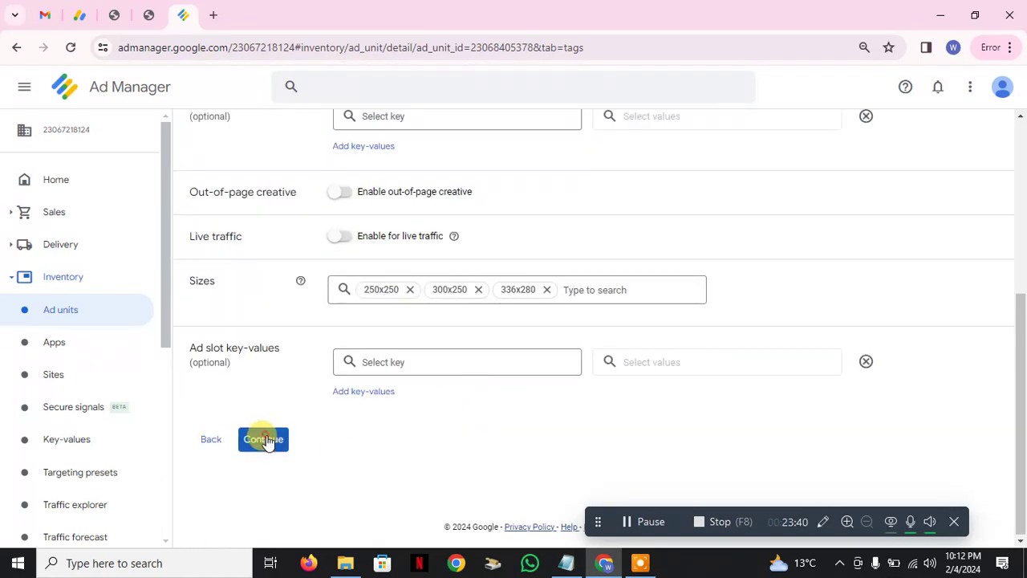
pyautogui.click(207, 130)
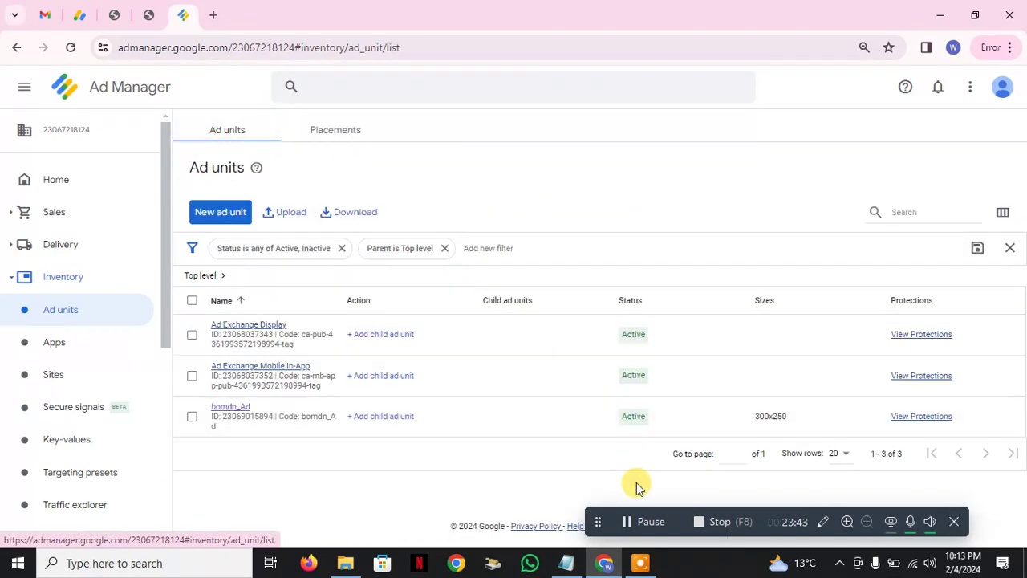
pyautogui.click(626, 529)
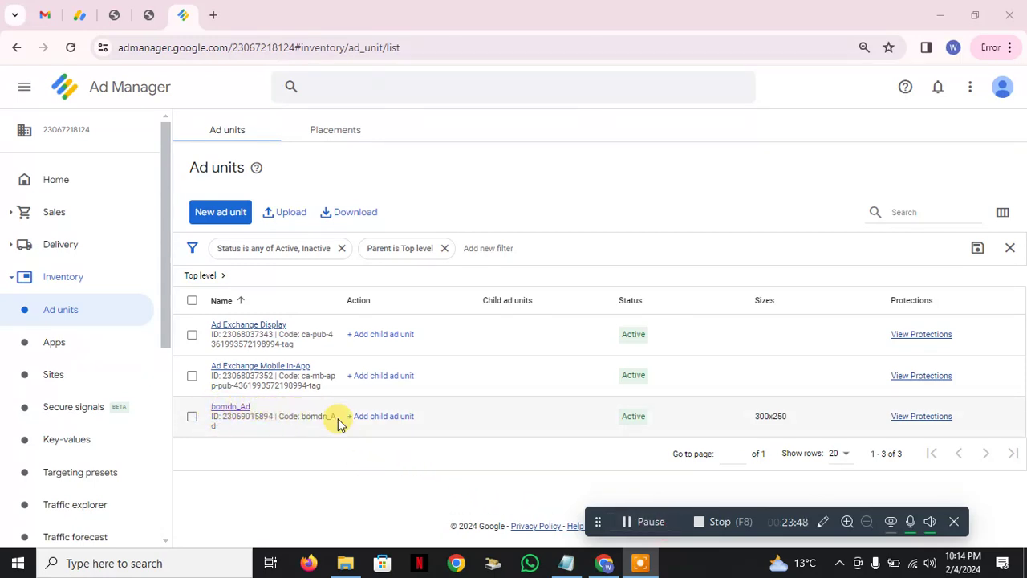
# Start a child ad unit under bomdn_Ad and enter Display_Ad2 as its name, code and description.
pyautogui.click(385, 416)
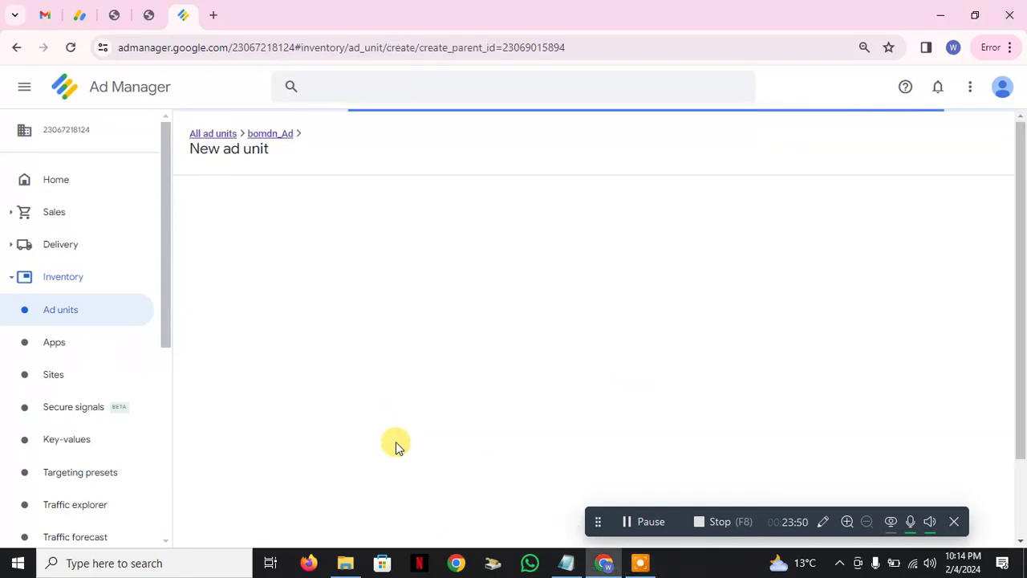
pyautogui.click(410, 246)
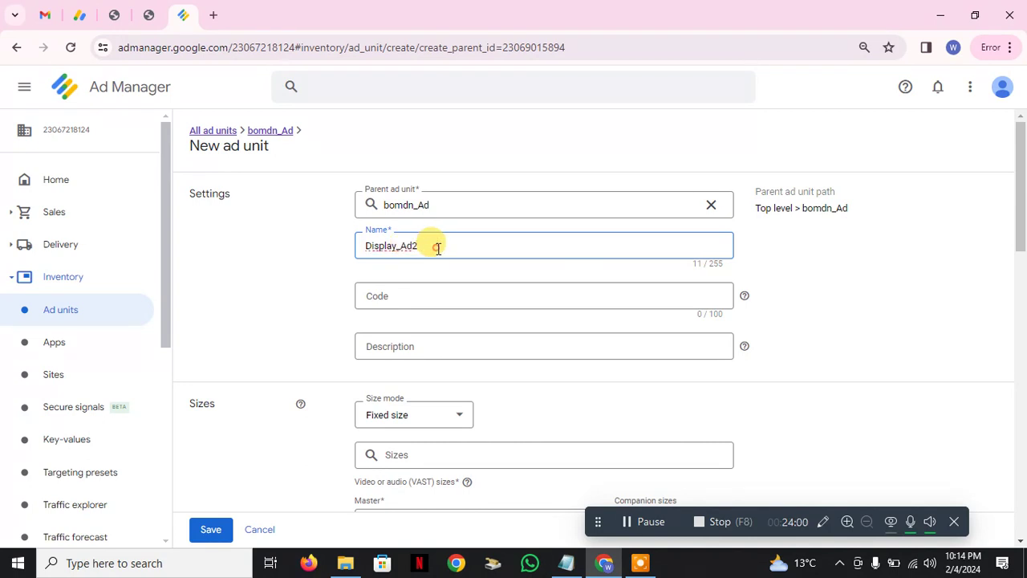
pyautogui.click(424, 295)
pyautogui.write('Display_Ad2')
pyautogui.click(443, 341)
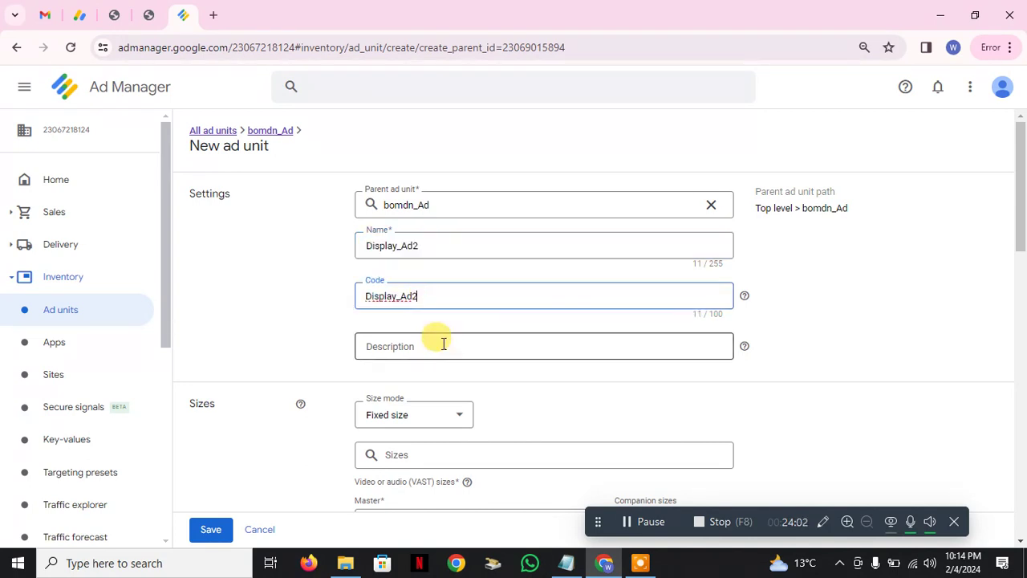
pyautogui.write('Display_Ad2')
pyautogui.scroll(-1, 243, 303)
pyautogui.scroll(-3, 243, 303)
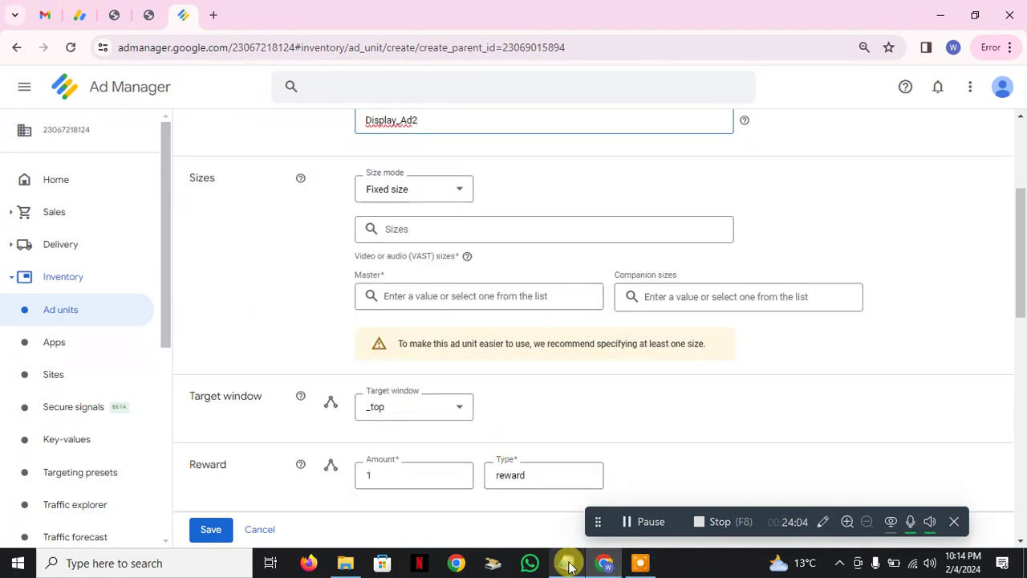
# Switch to the untitled Notepad document holding the bomdn_DisplayAd1 code and close it without saving.
pyautogui.hotkey('alt', 'Tab')
pyautogui.click(1008, 8)
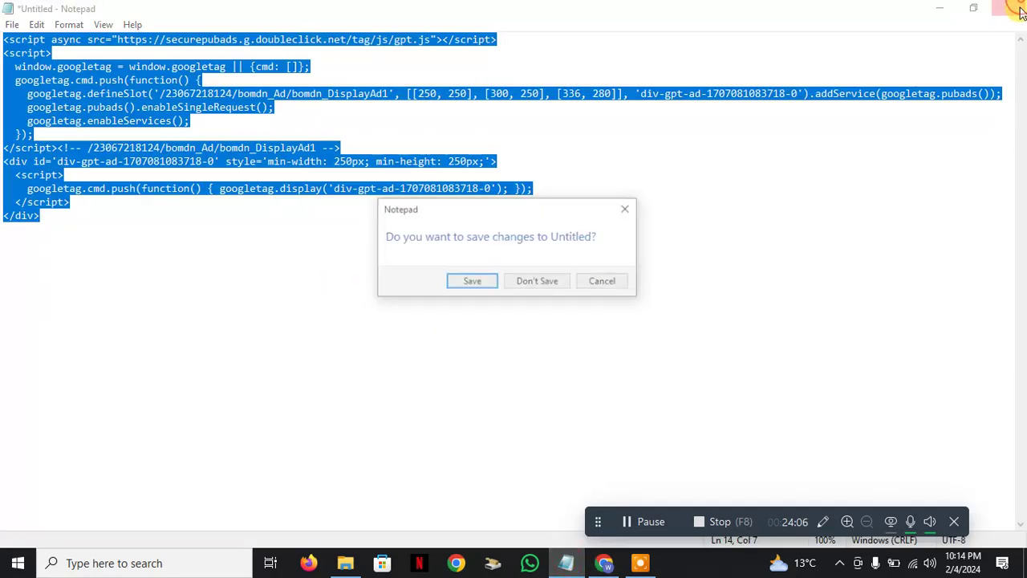
pyautogui.click(540, 277)
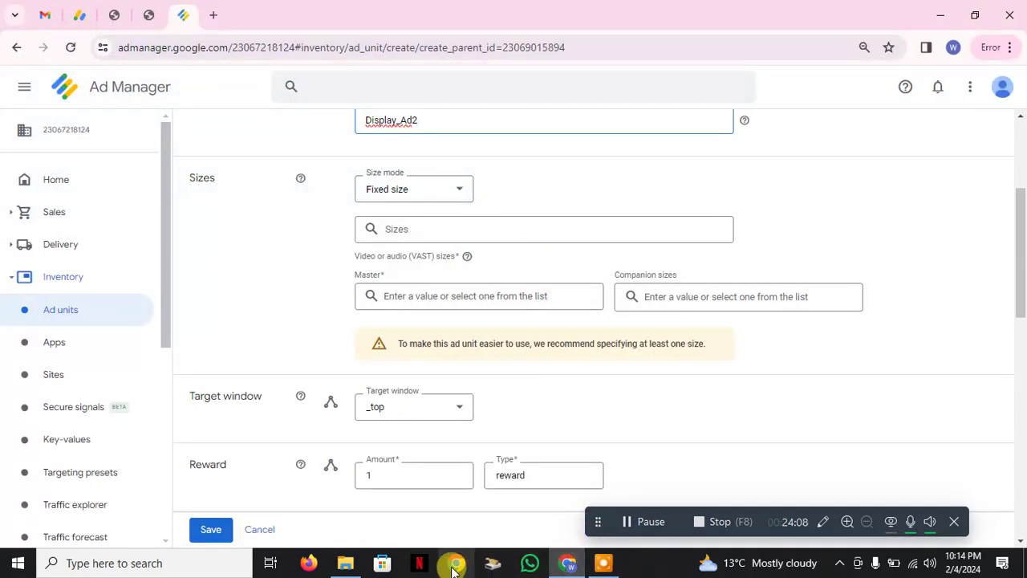
# Open the text file Adsense With Temba from Downloads and copy the responsive display ad unit sizes 250x250, 300x250, 336x280.
pyautogui.click(346, 564)
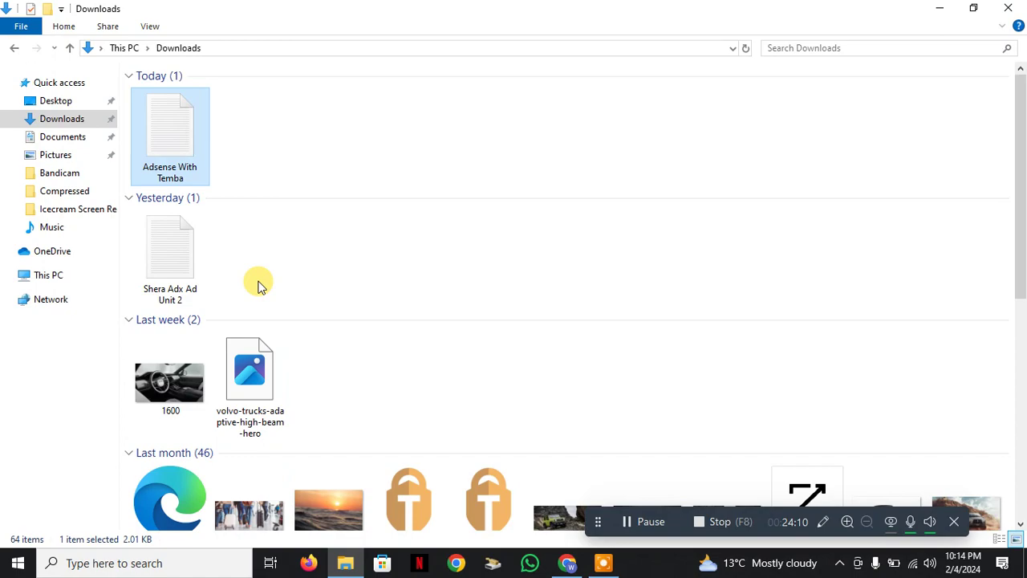
pyautogui.doubleClick(169, 153)
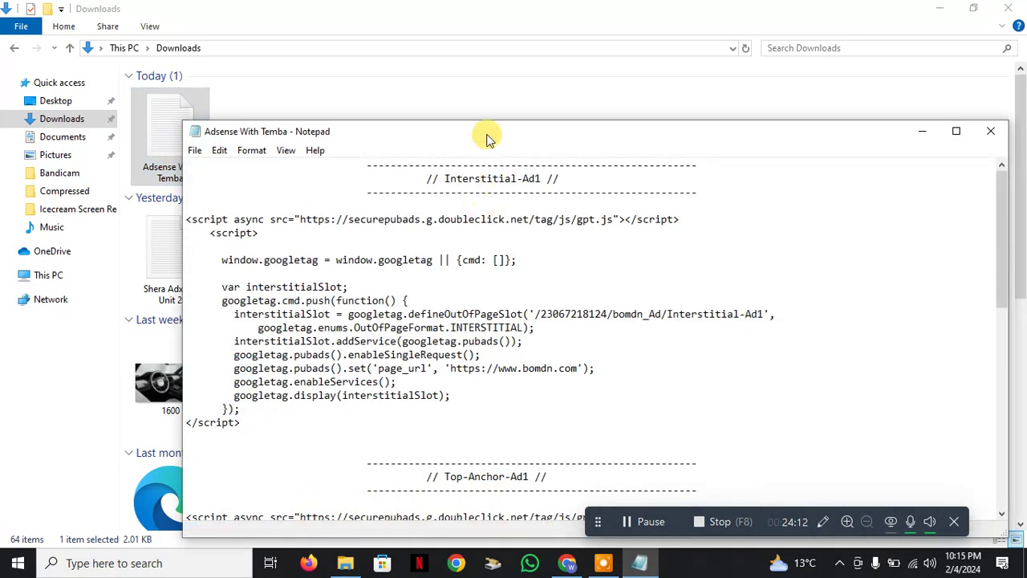
pyautogui.doubleClick(487, 138)
pyautogui.scroll(-9, 429, 277)
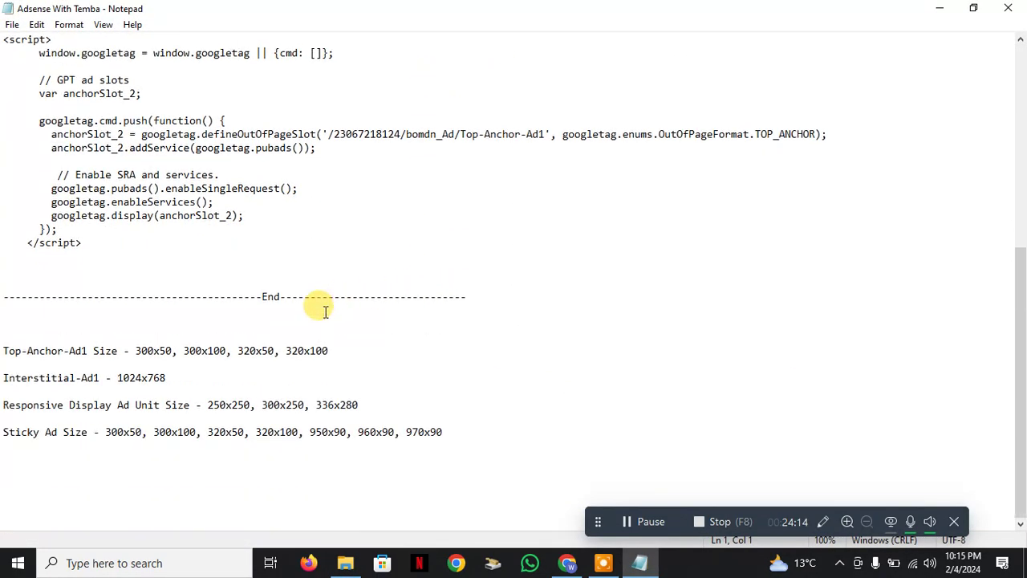
pyautogui.moveTo(207, 404); pyautogui.dragTo(377, 399)
pyautogui.hotkey('ctrl', 'c')
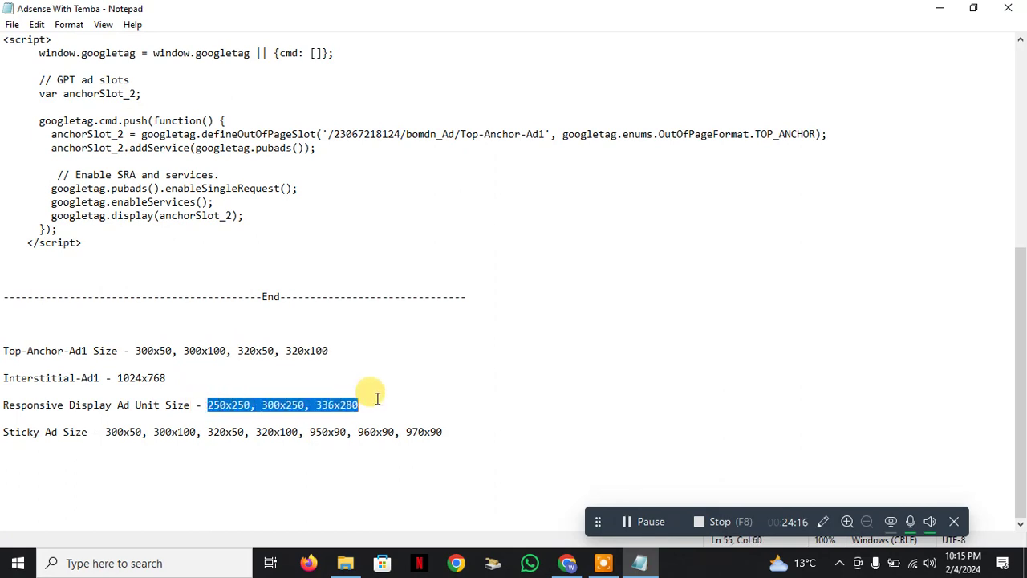
# Back in Ad Manager, set the new ad unit's sizes to 250x250, 300x250 and 336x280 and save the unit.
pyautogui.click(567, 563)
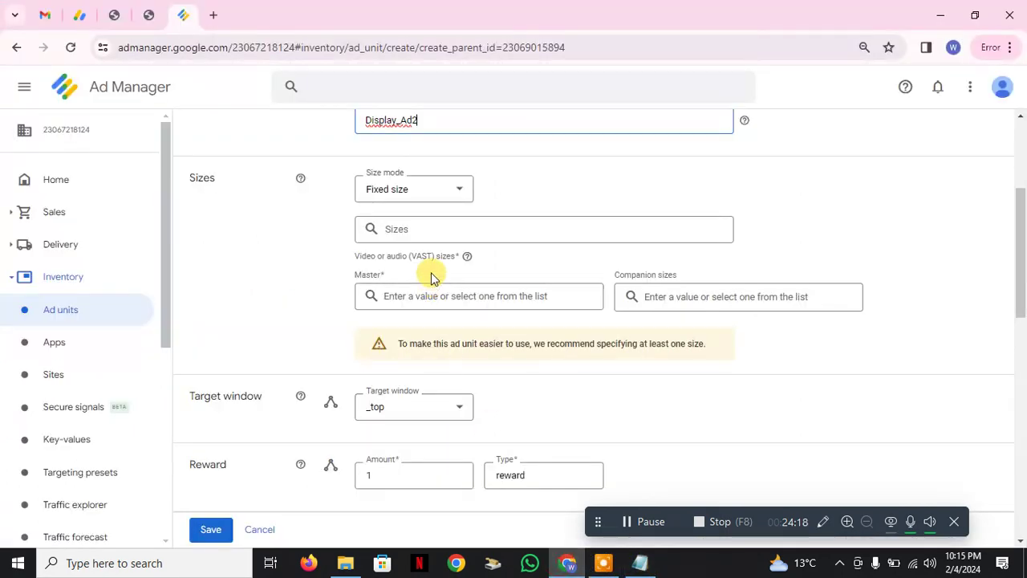
pyautogui.click(420, 230)
pyautogui.hotkey('ctrl', 'v')
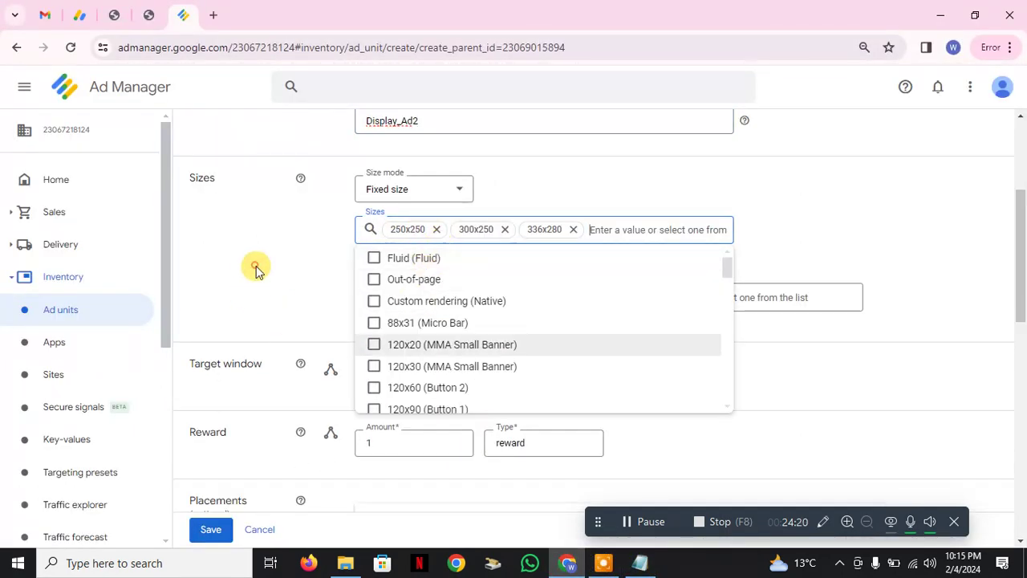
pyautogui.scroll(-5, 241, 361)
pyautogui.click(213, 531)
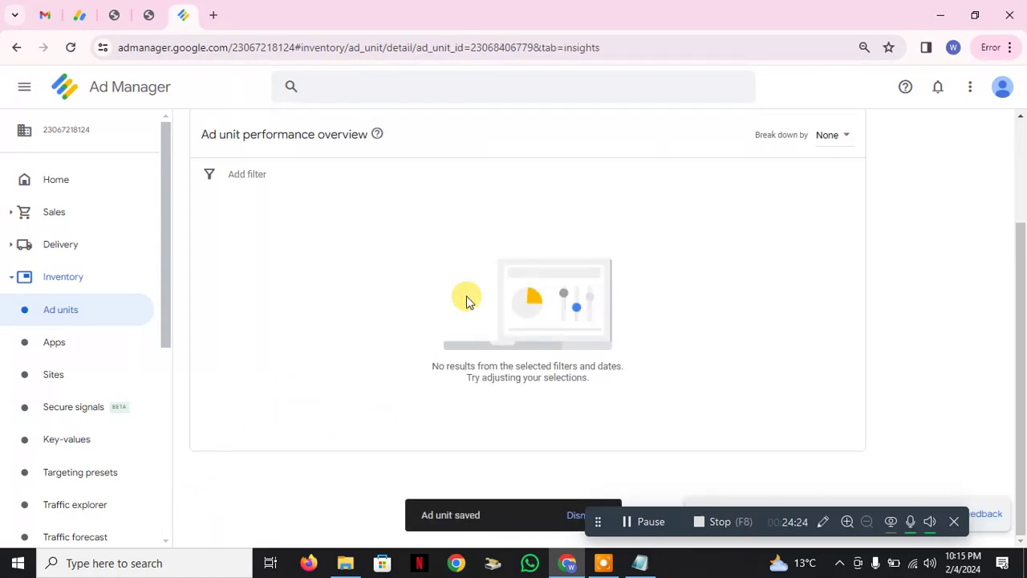
# Generate the Google Publisher Tag code for Display_Ad2 with the default tag options.
pyautogui.scroll(3, 449, 287)
pyautogui.click(543, 198)
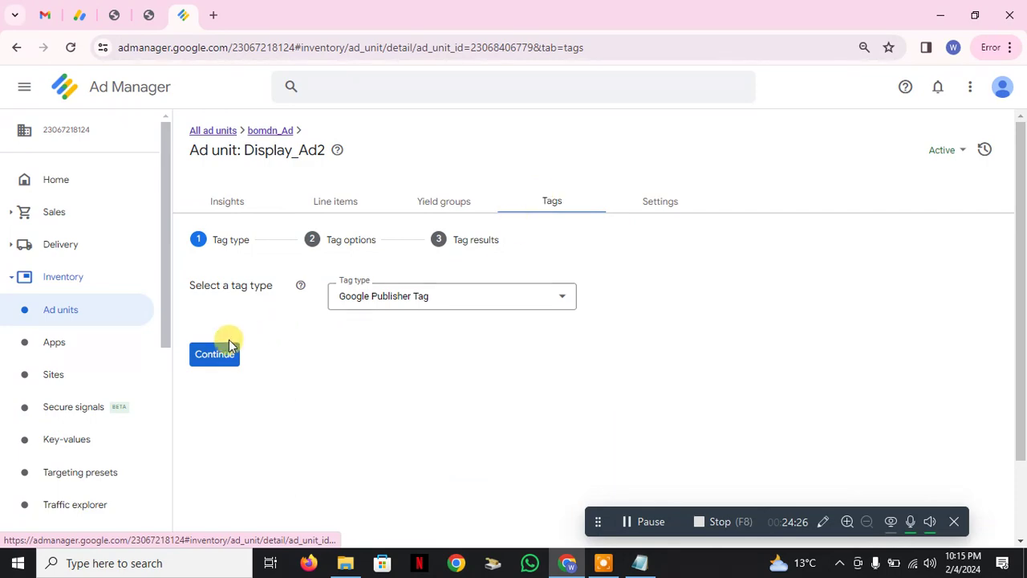
pyautogui.click(196, 359)
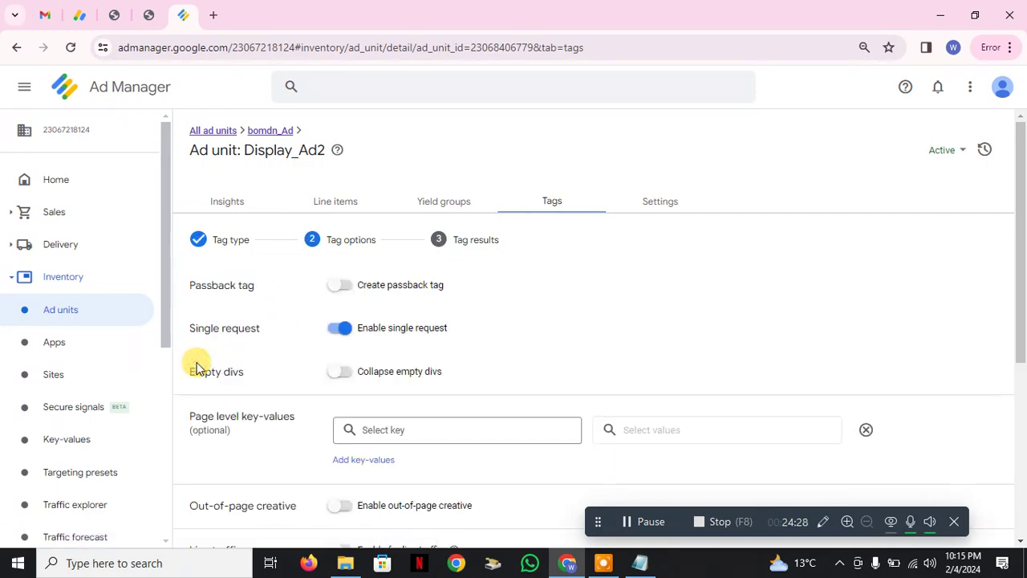
pyautogui.scroll(-4, 265, 385)
pyautogui.click(258, 441)
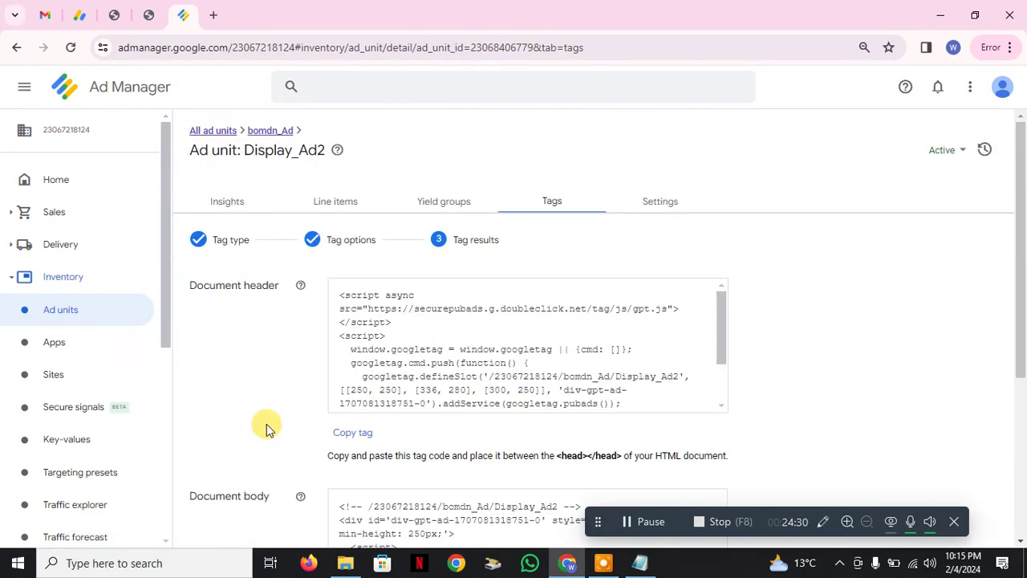
# Open the settings of the Ad Inserter plugin from the installed plugins on the WordPress site.
pyautogui.click(146, 10)
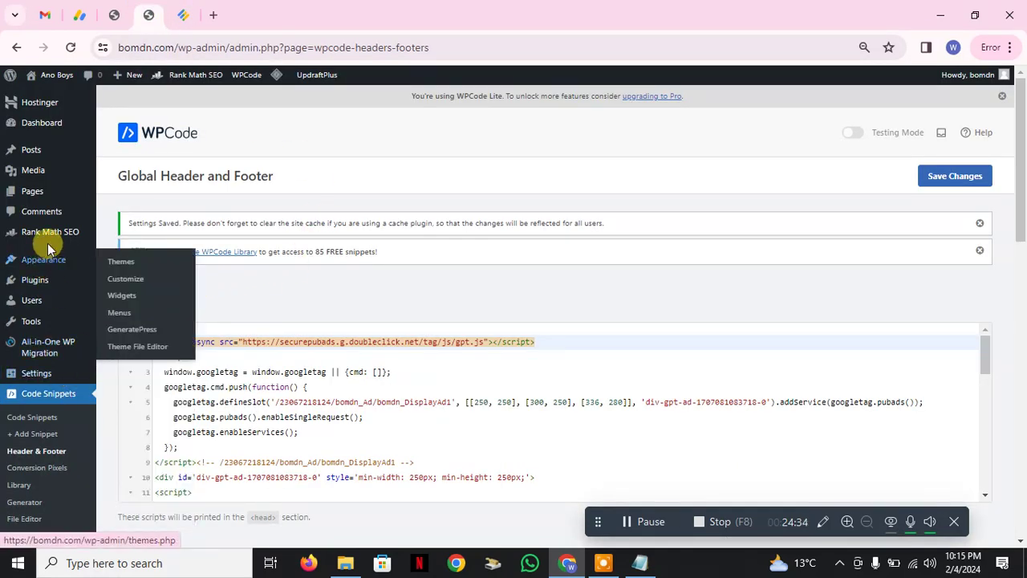
pyautogui.moveTo(42, 290)
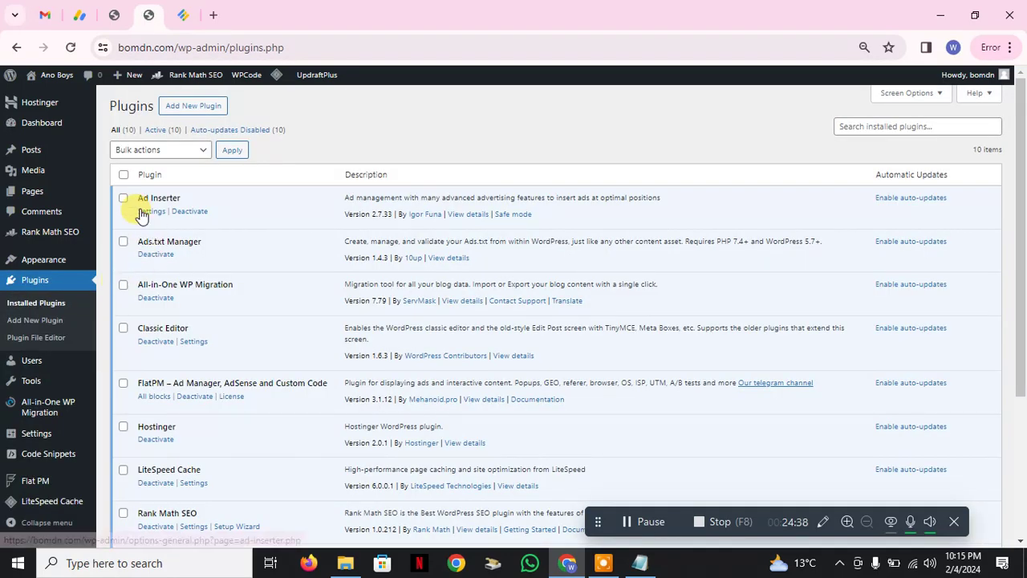
pyautogui.tripleClick(148, 197)
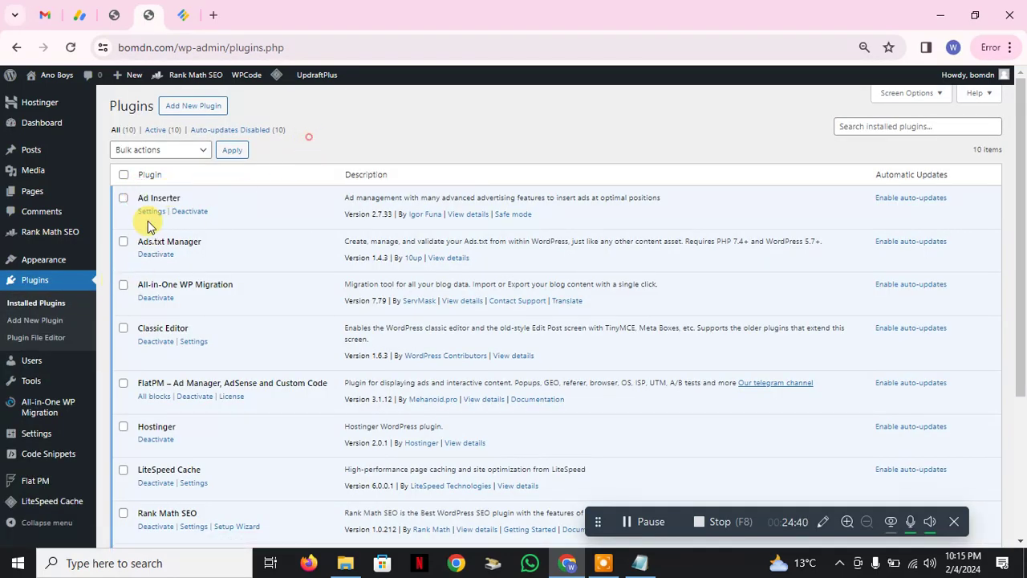
pyautogui.click(148, 213)
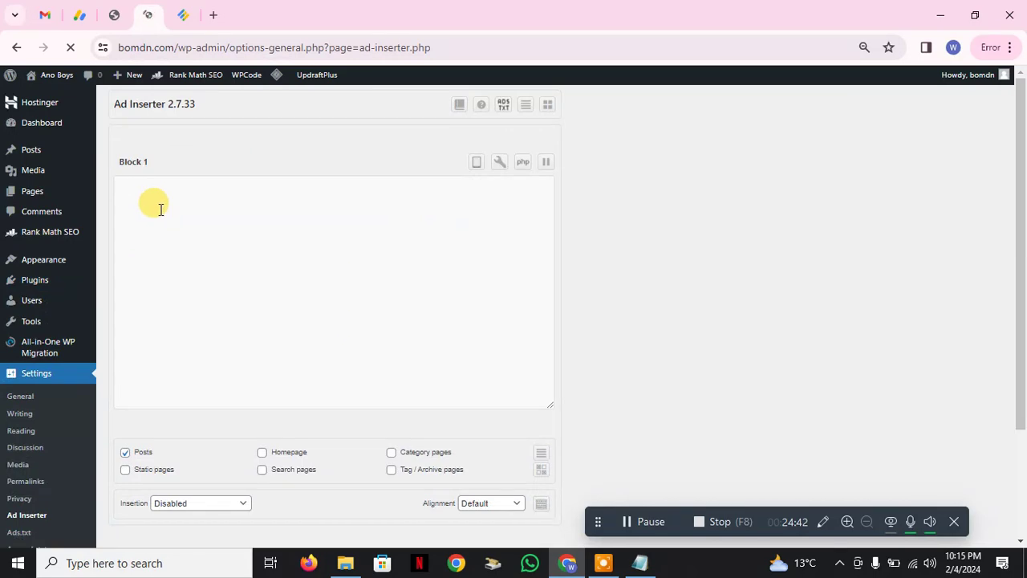
# Copy the document header tag of Display_Ad2 from Ad Manager and paste it into Ad Inserter Block 1.
pyautogui.click(184, 15)
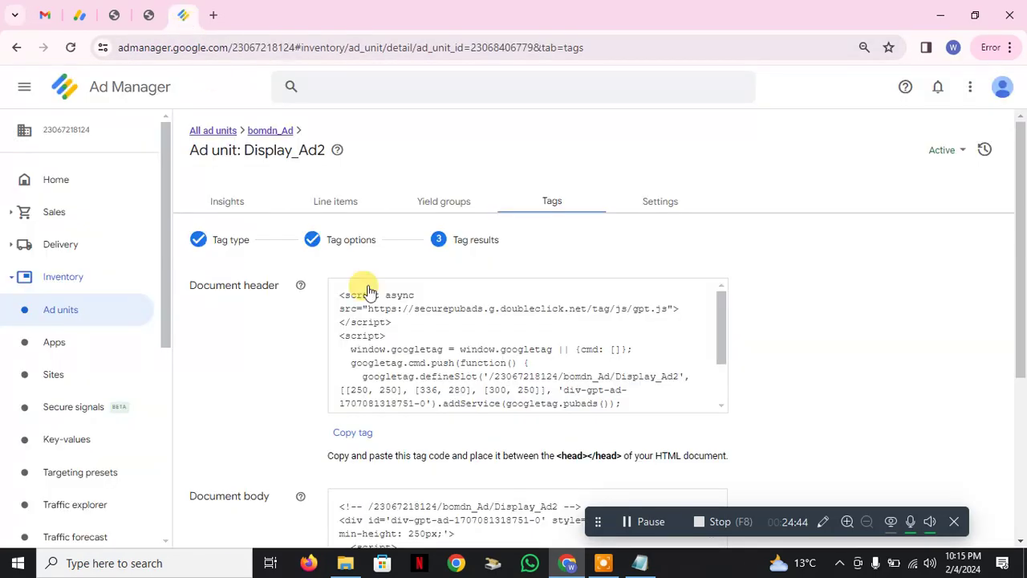
pyautogui.click(353, 432)
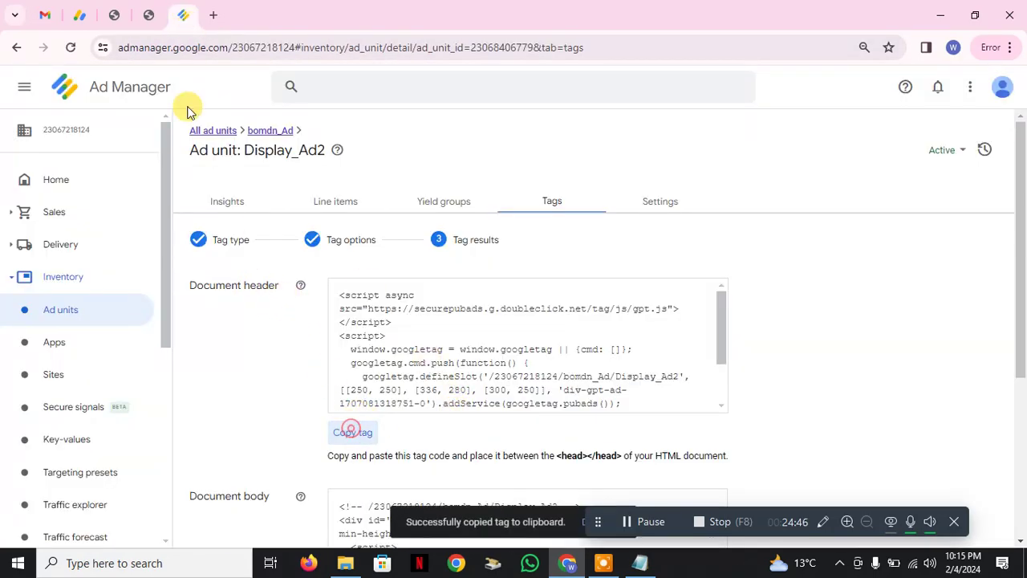
pyautogui.hotkey('ctrl', 'shift', 'Tab')
pyautogui.hotkey('ctrl', 'v')
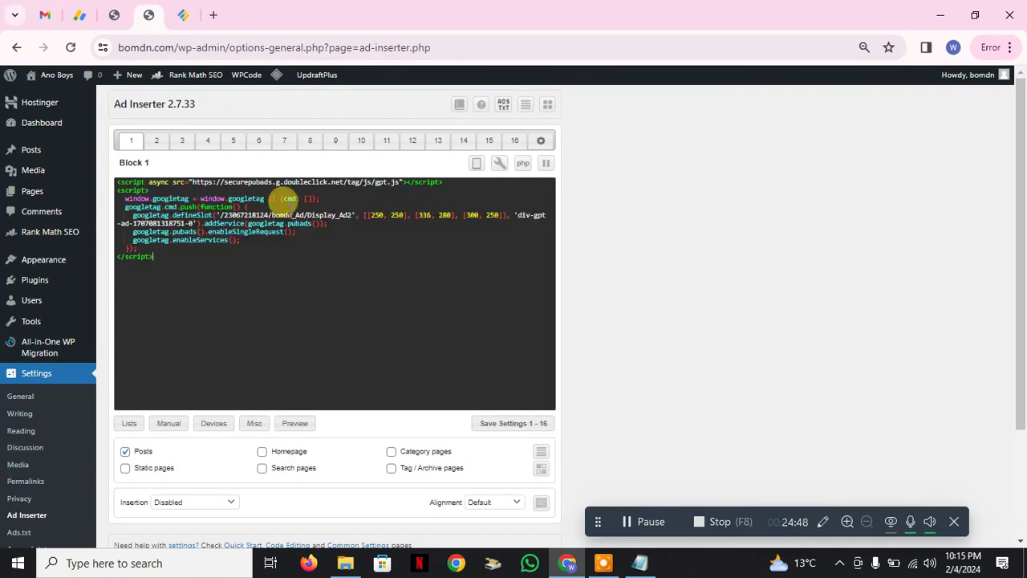
# Copy the document body tag of Display_Ad2 from Ad Manager and add it after the header tag in Block 1.
pyautogui.click(184, 16)
pyautogui.scroll(-2, 375, 400)
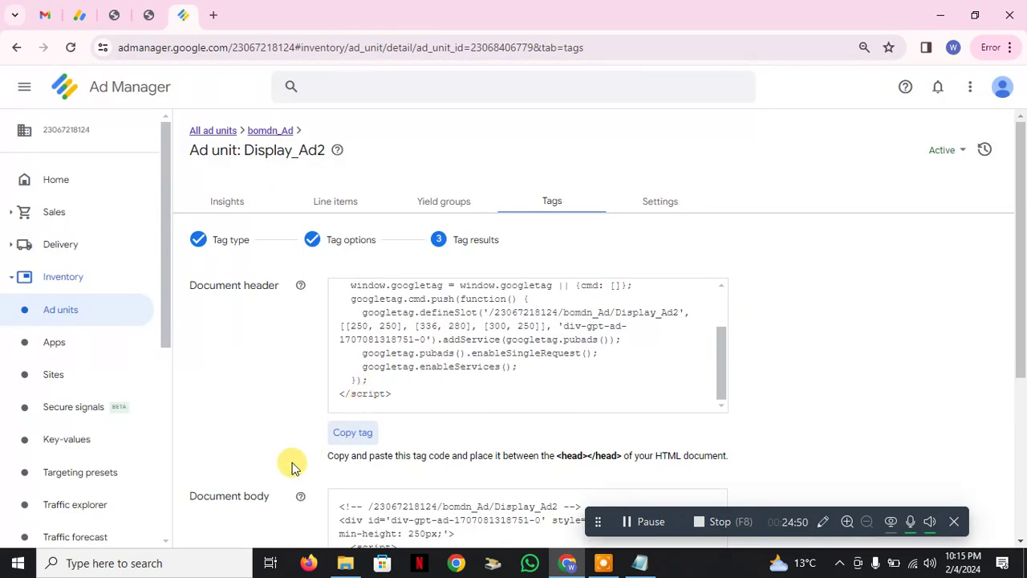
pyautogui.scroll(-2, 292, 463)
pyautogui.click(352, 492)
pyautogui.hotkey('ctrl', 'shift', 'Tab')
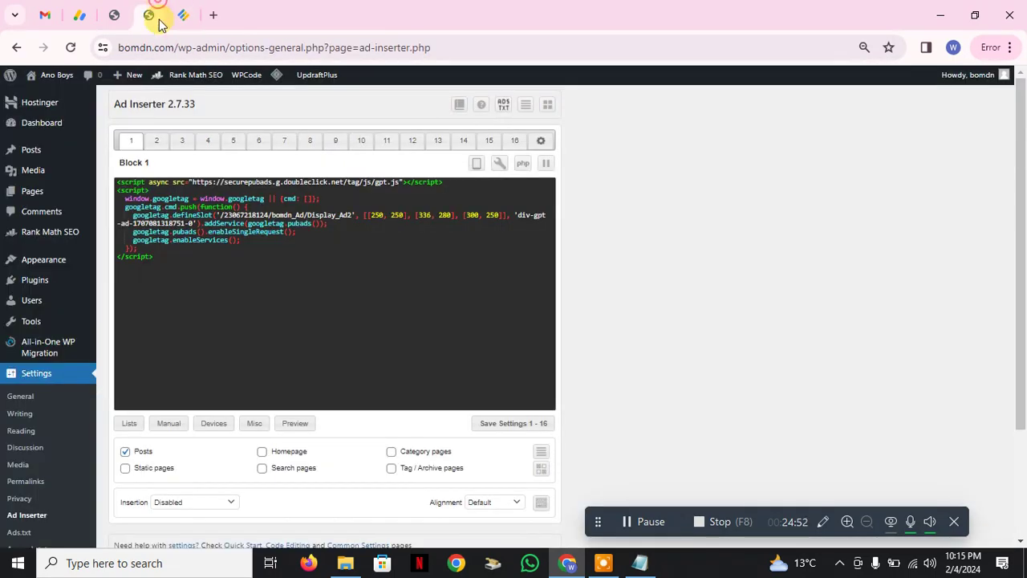
pyautogui.hotkey('ctrl', 'v')
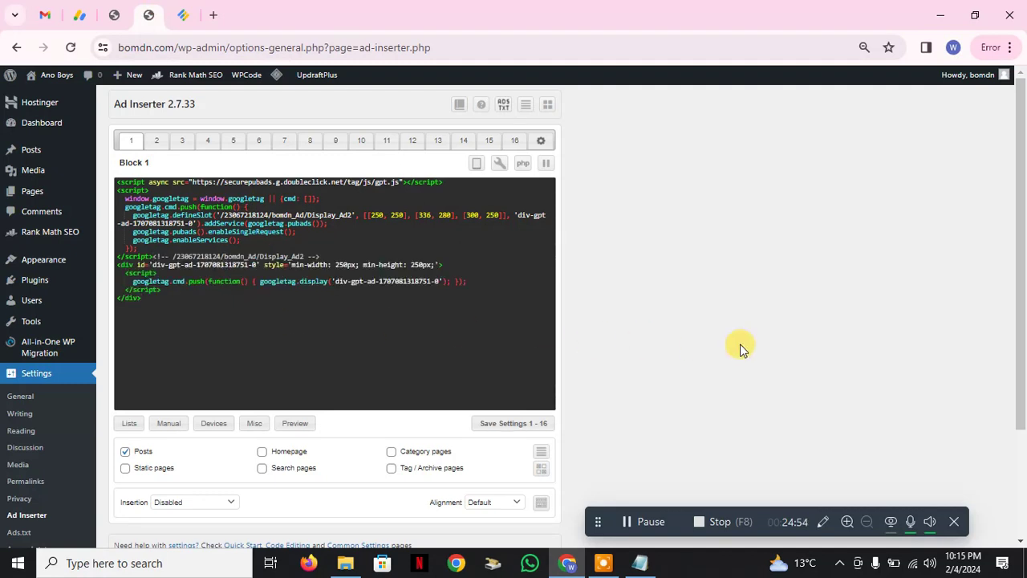
# Enable Block 1 on static pages, the homepage, category pages, tag/archive pages and search pages in addition to posts.
pyautogui.scroll(-2, 665, 378)
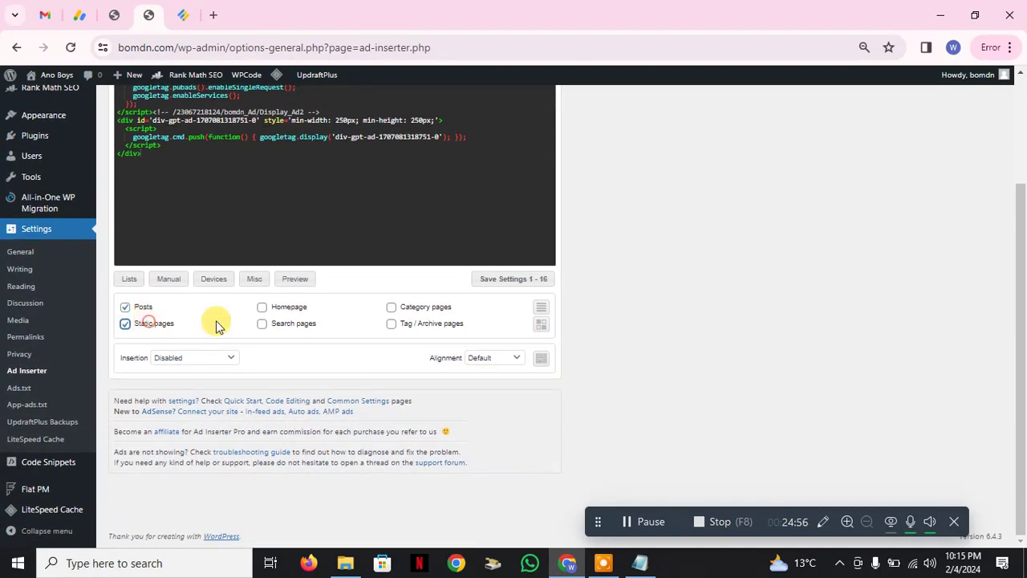
pyautogui.click(275, 304)
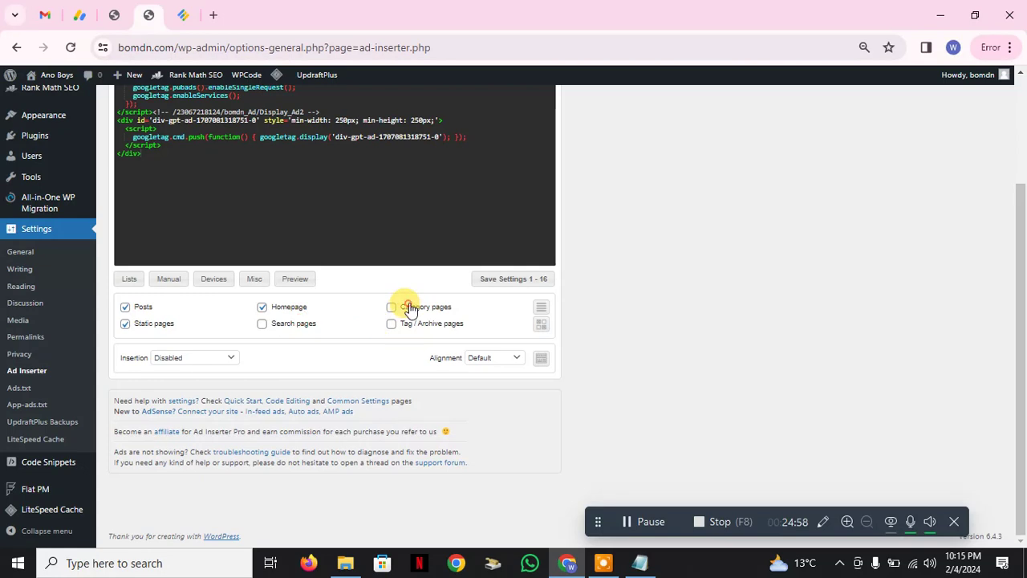
pyautogui.click(409, 309)
pyautogui.click(408, 324)
pyautogui.click(282, 324)
# Set the automatic insertion position of Block 1 to Before image.
pyautogui.click(195, 357)
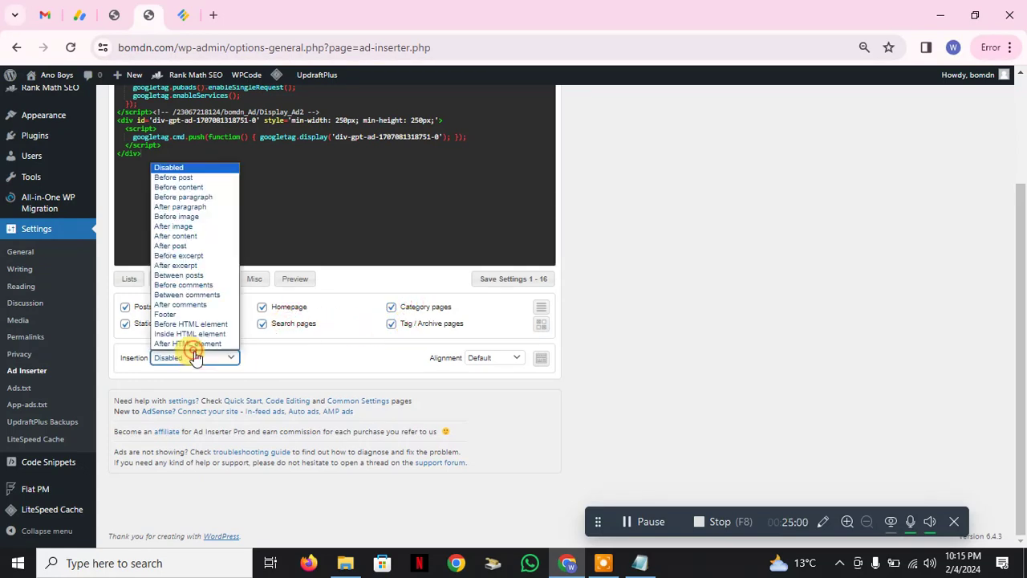
pyautogui.click(213, 358)
pyautogui.click(213, 358)
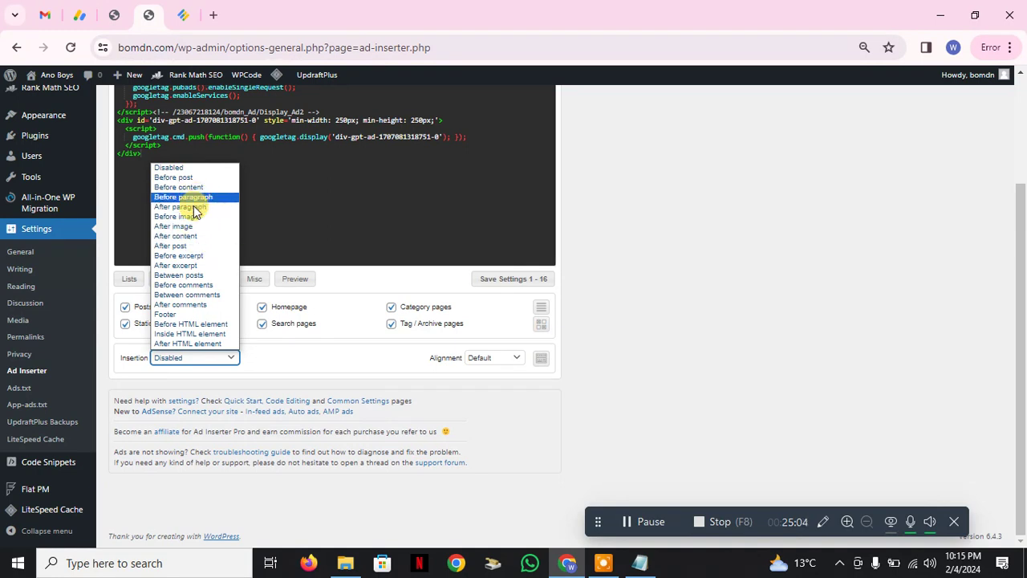
pyautogui.click(193, 218)
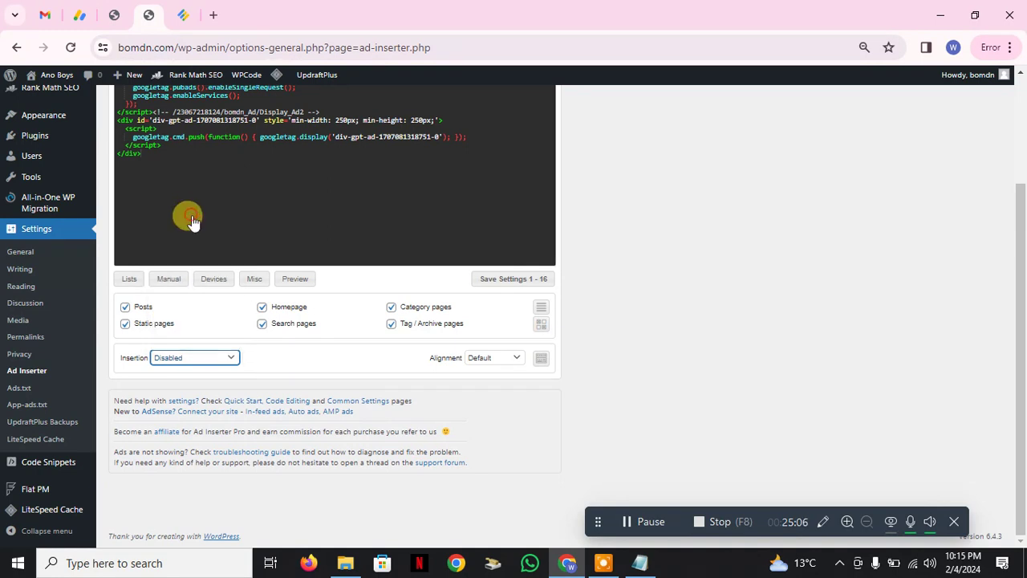
pyautogui.click(768, 355)
pyautogui.scroll(2, 642, 356)
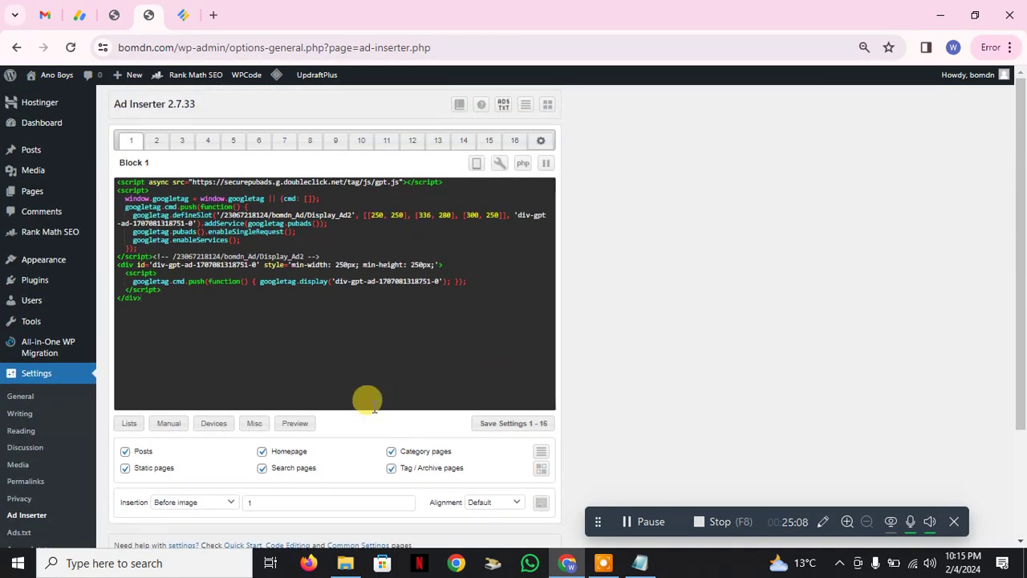
# Set the automatic insertion position of Block 1 to Before post and save the Ad Inserter settings.
pyautogui.scroll(-2, 245, 423)
pyautogui.click(218, 359)
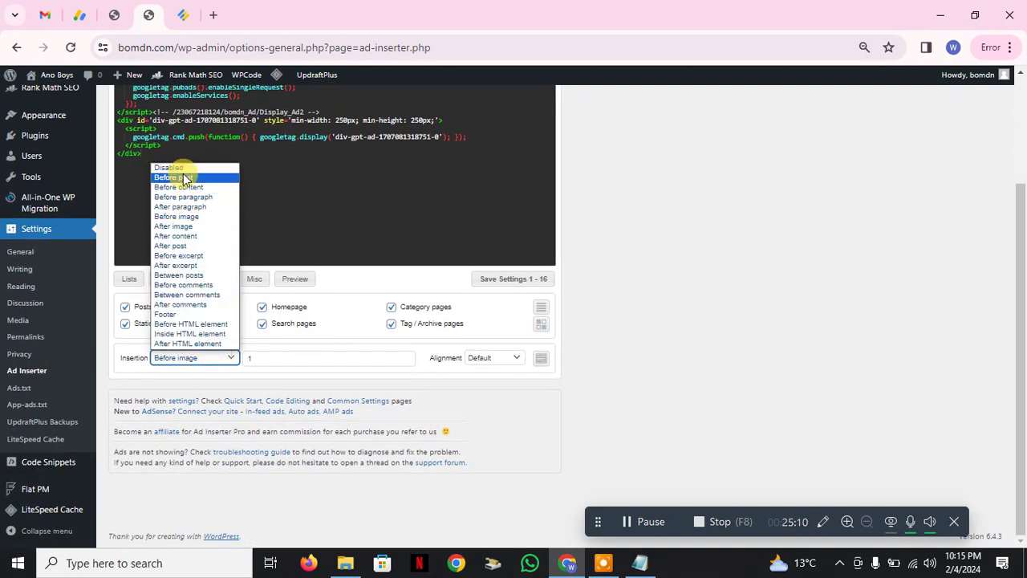
pyautogui.click(181, 178)
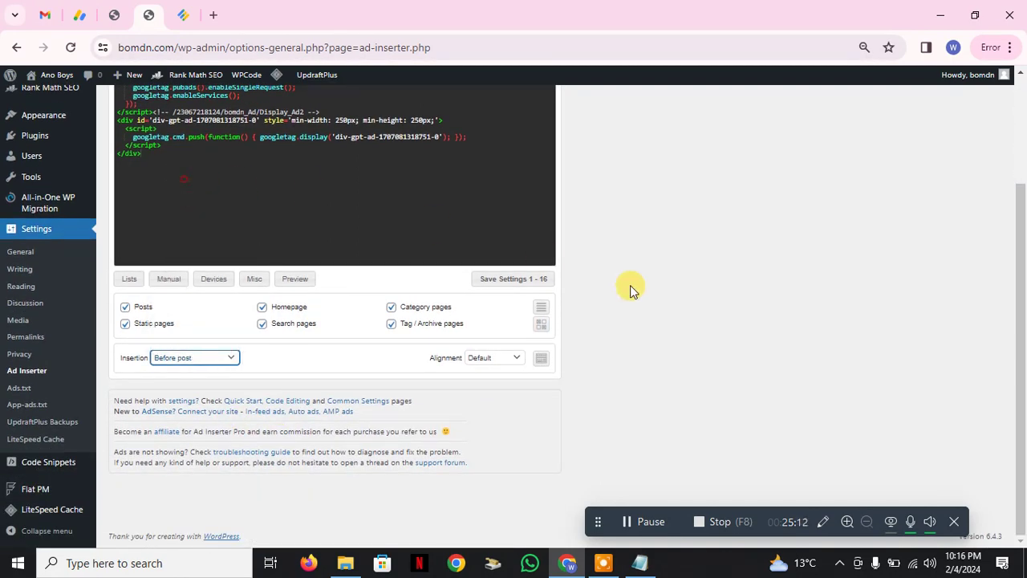
pyautogui.scroll(2, 638, 340)
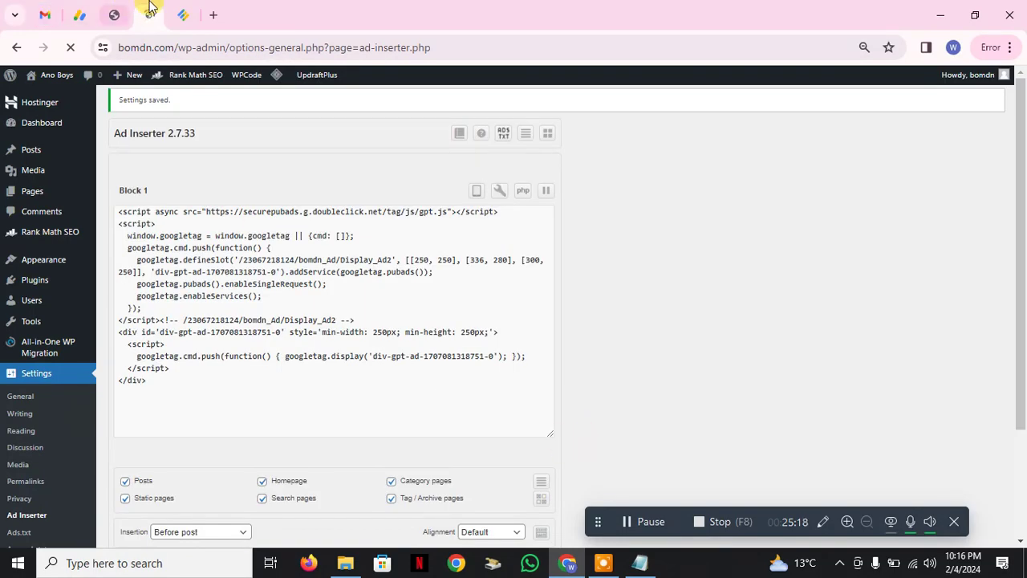
# Return to the list of all ad units in Ad Manager and start a new child ad unit under bomdn_Ad.
pyautogui.click(179, 11)
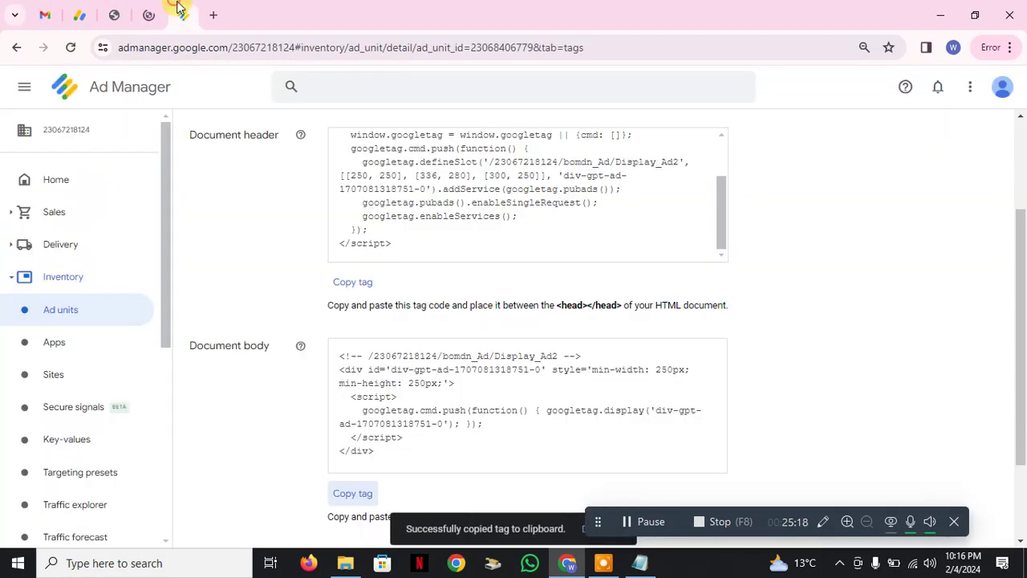
pyautogui.scroll(-3, 335, 392)
pyautogui.click(227, 435)
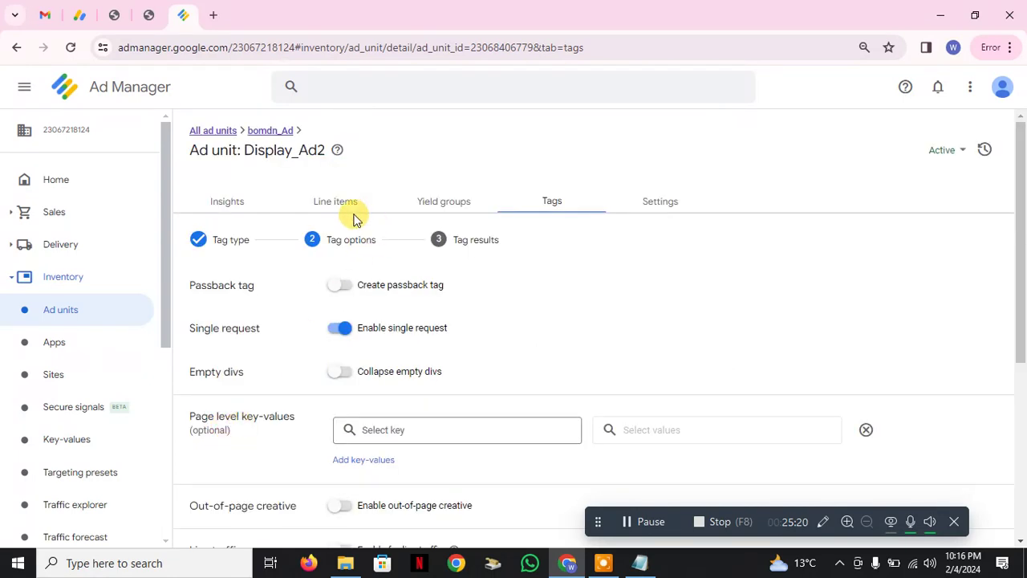
pyautogui.click(213, 131)
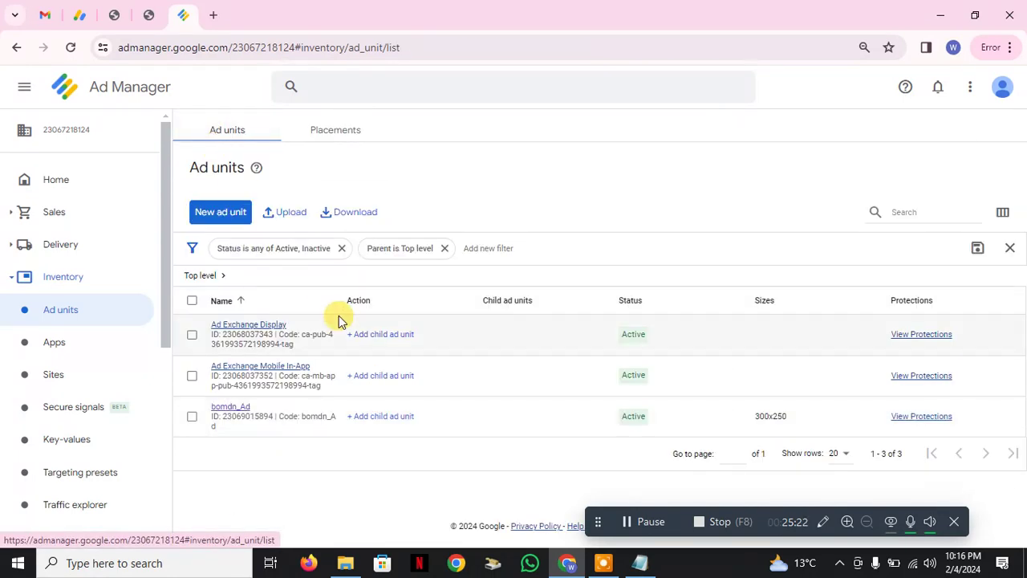
pyautogui.click(393, 420)
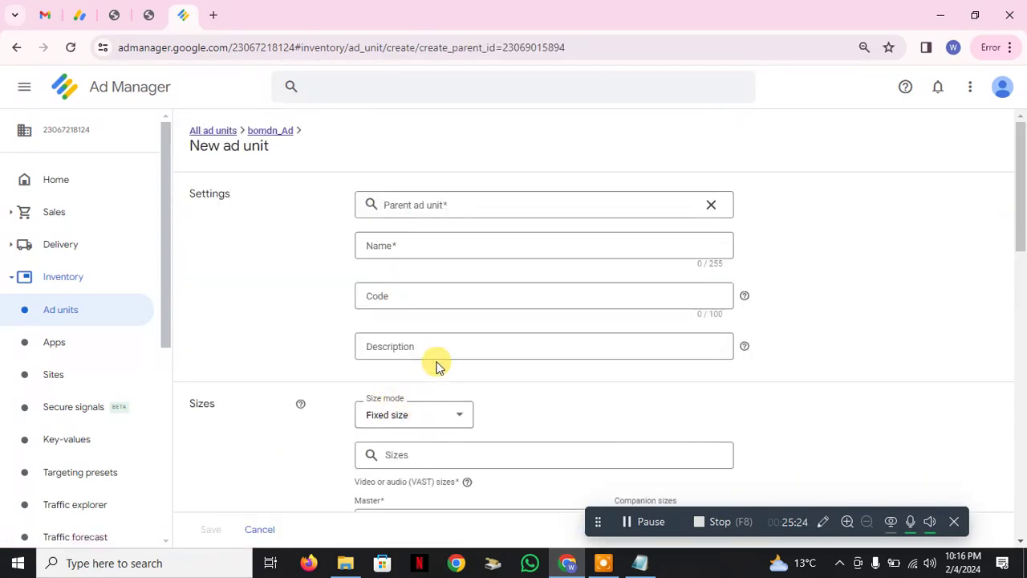
# Enter Display_Ad3 as the name, code and description of the new ad unit.
pyautogui.click(409, 249)
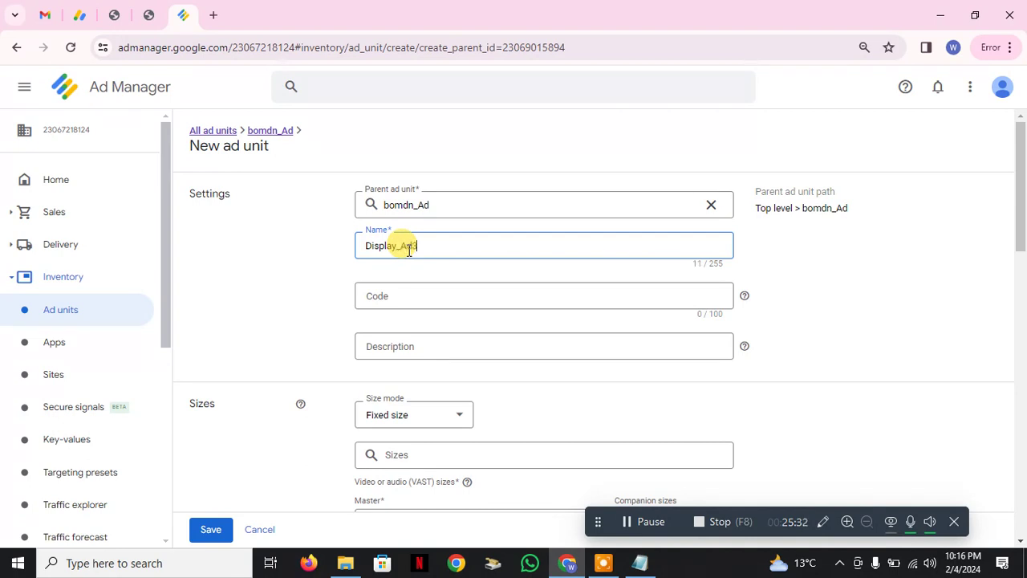
pyautogui.click(397, 297)
pyautogui.hotkey('ctrl', 'v')
pyautogui.click(405, 341)
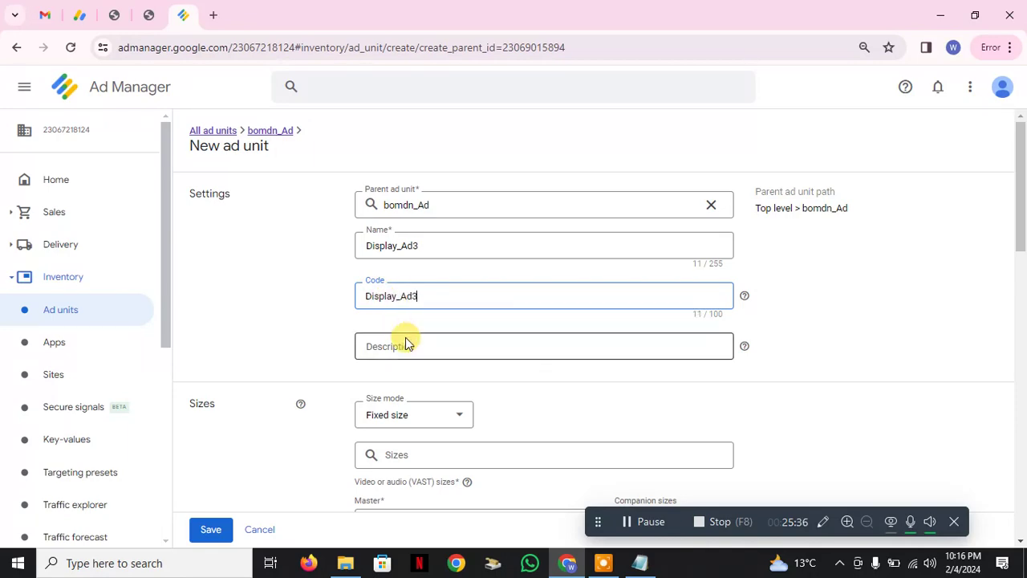
# Copy the sizes 250x250, 300x250 and 336x280 from the Notepad notes into the new ad unit and save it.
pyautogui.click(639, 563)
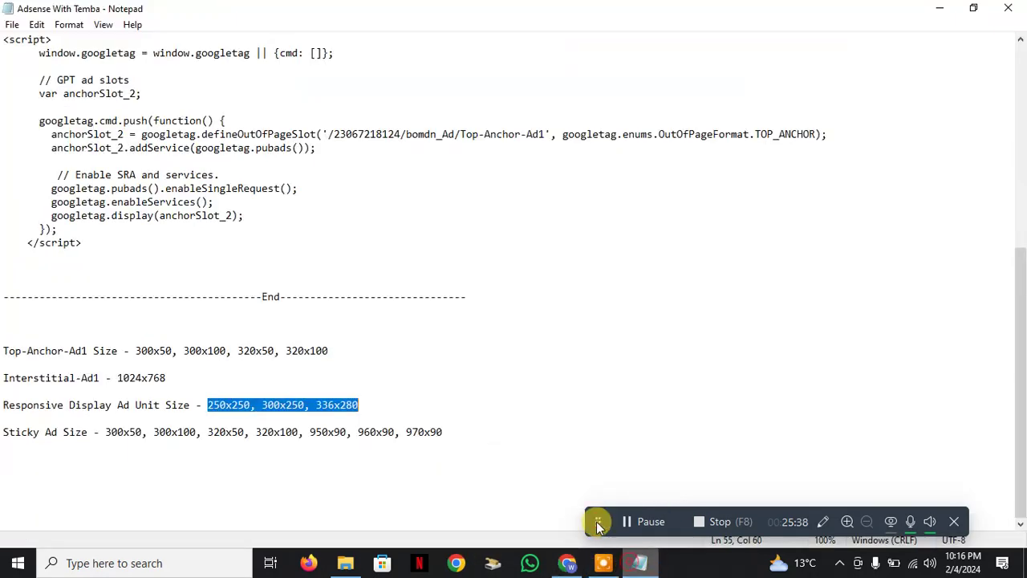
pyautogui.click(566, 563)
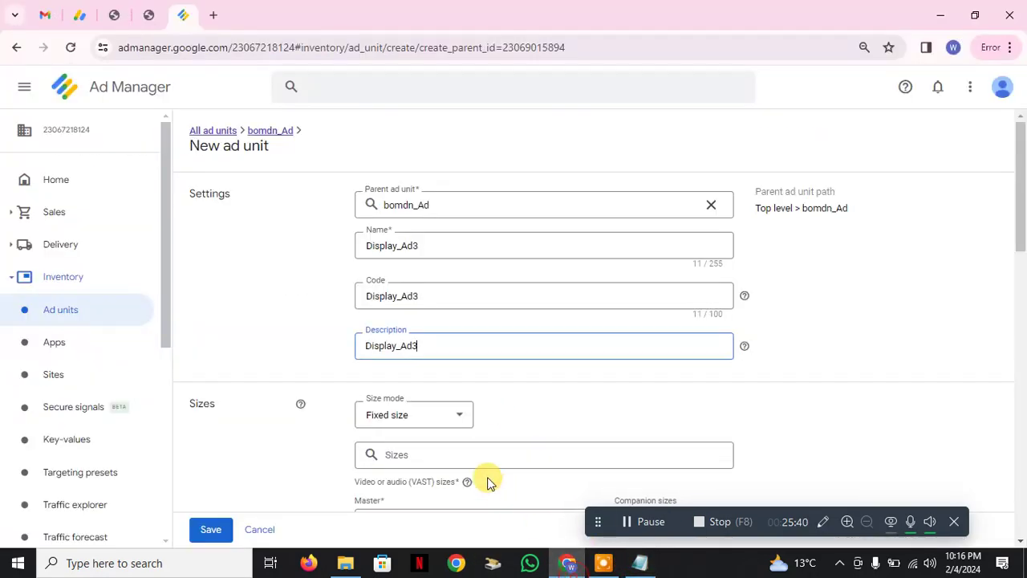
pyautogui.click(452, 456)
pyautogui.hotkey('ctrl', 'v')
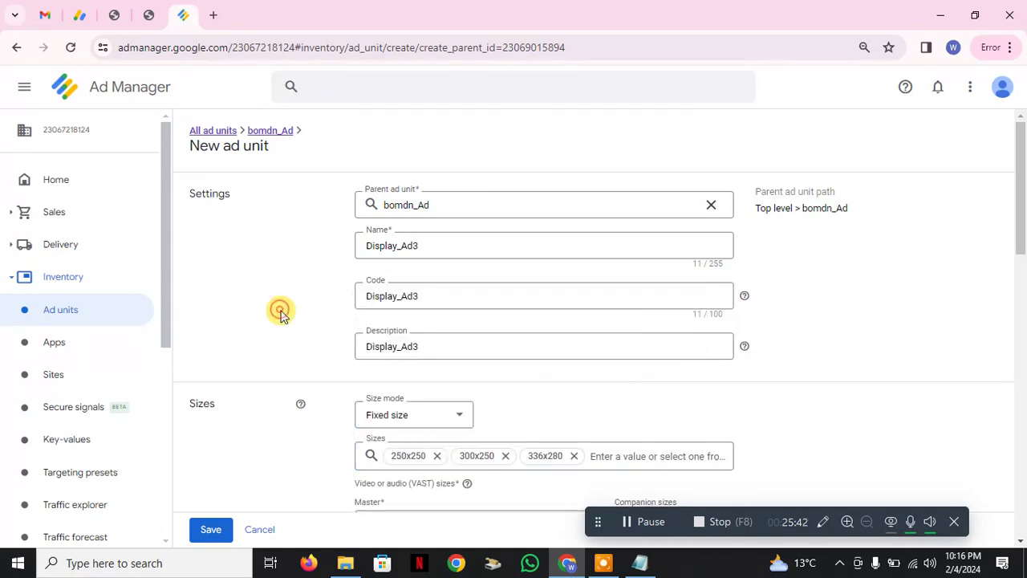
pyautogui.scroll(-5, 291, 318)
pyautogui.scroll(-7, 298, 325)
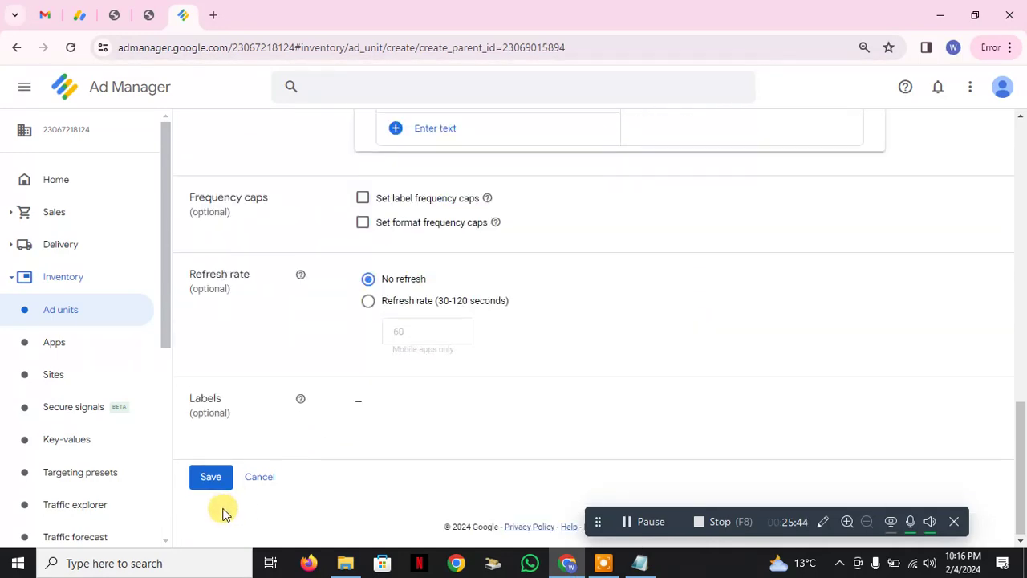
pyautogui.click(208, 480)
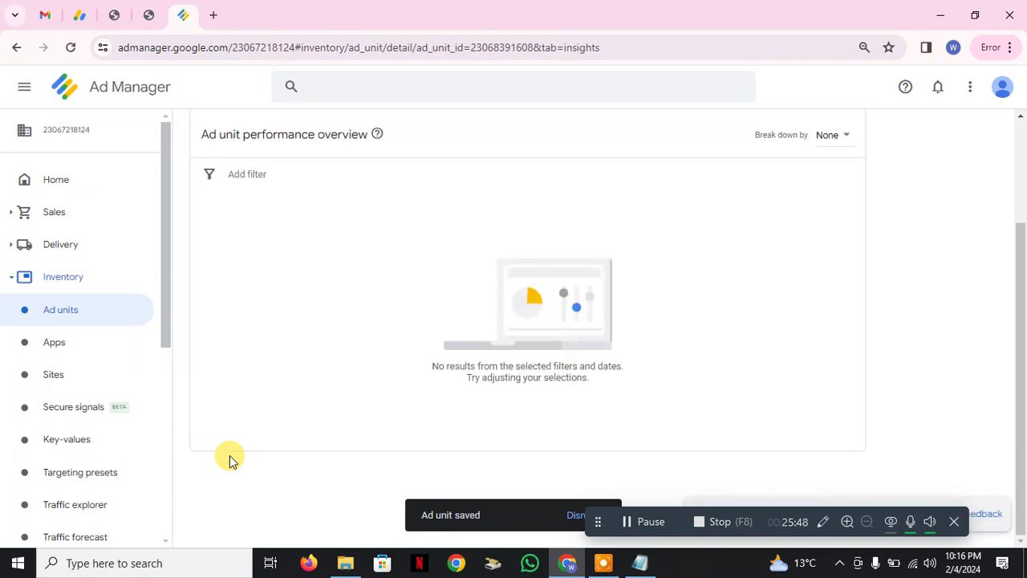
# Generate the Google Publisher Tag code for Display_Ad3 with the default tag options.
pyautogui.scroll(2, 337, 337)
pyautogui.click(532, 201)
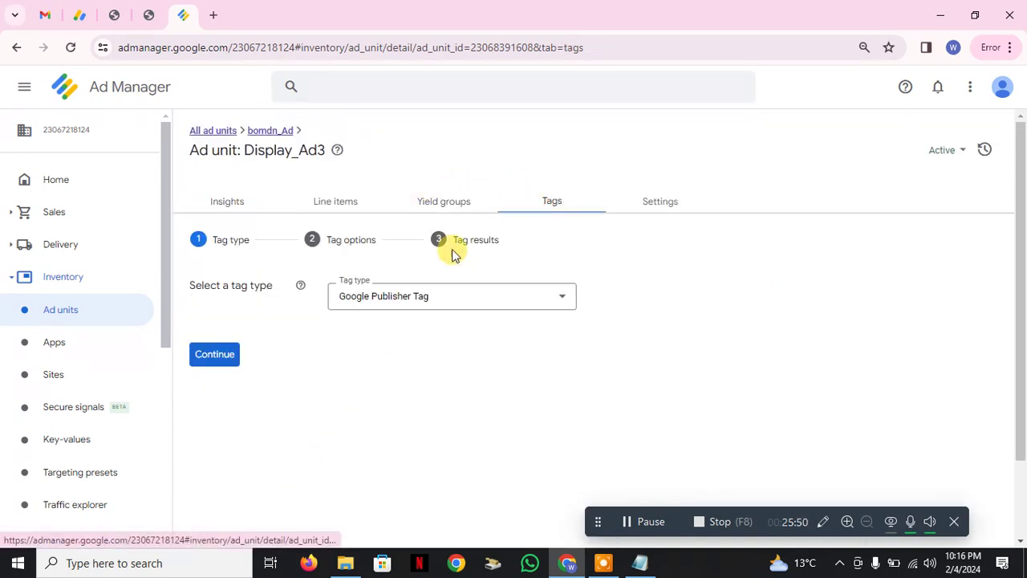
pyautogui.click(217, 355)
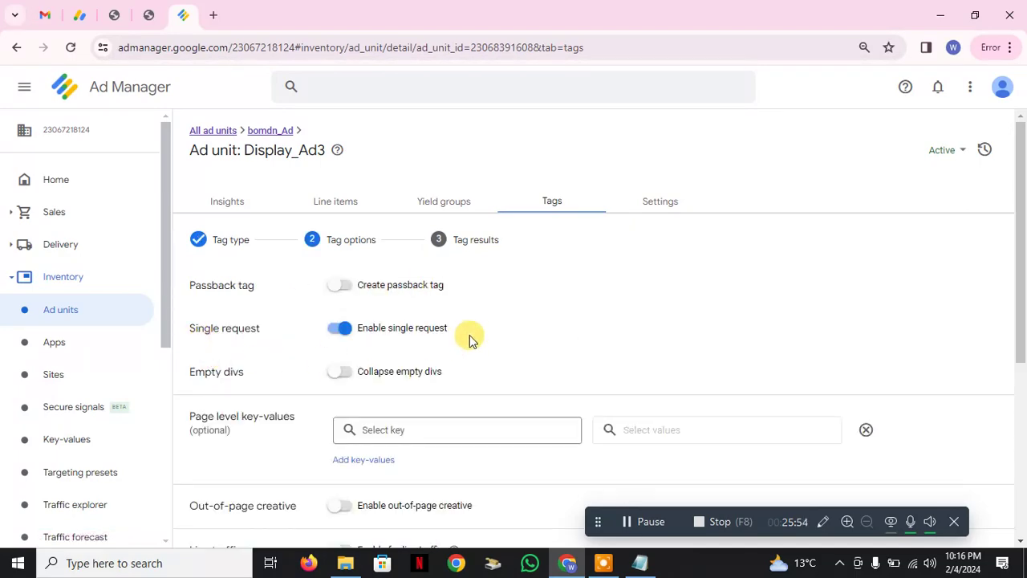
pyautogui.scroll(-4, 470, 337)
pyautogui.click(261, 440)
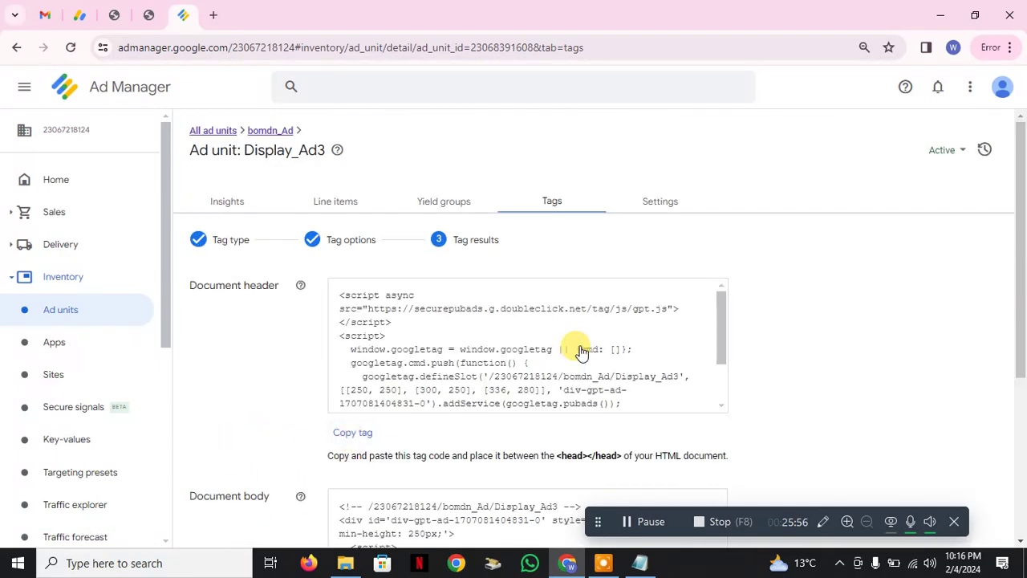
# Copy the document header tag of Display_Ad3 and paste it into Ad Inserter Block 2 on the WordPress site.
pyautogui.click(356, 428)
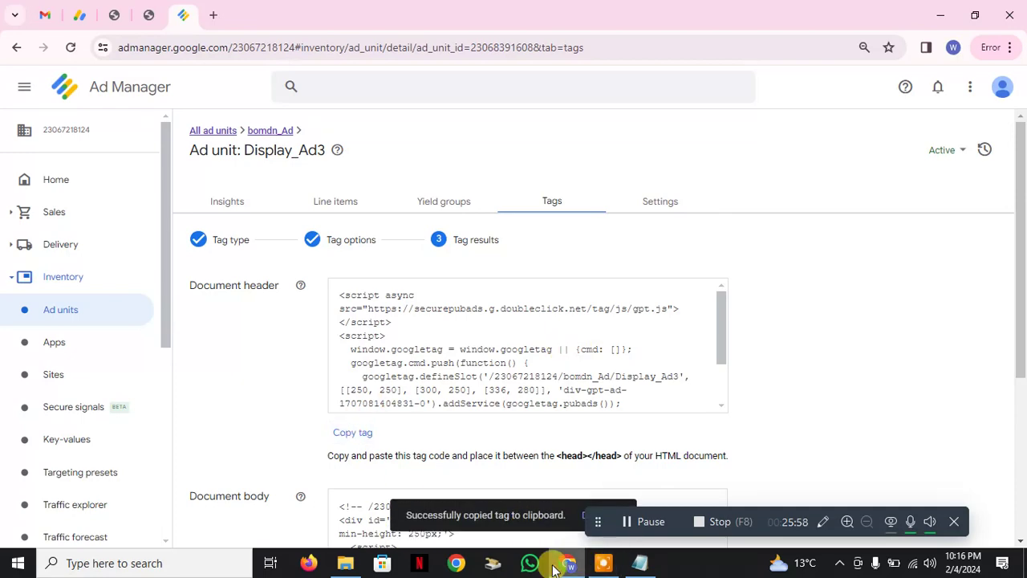
pyautogui.click(148, 13)
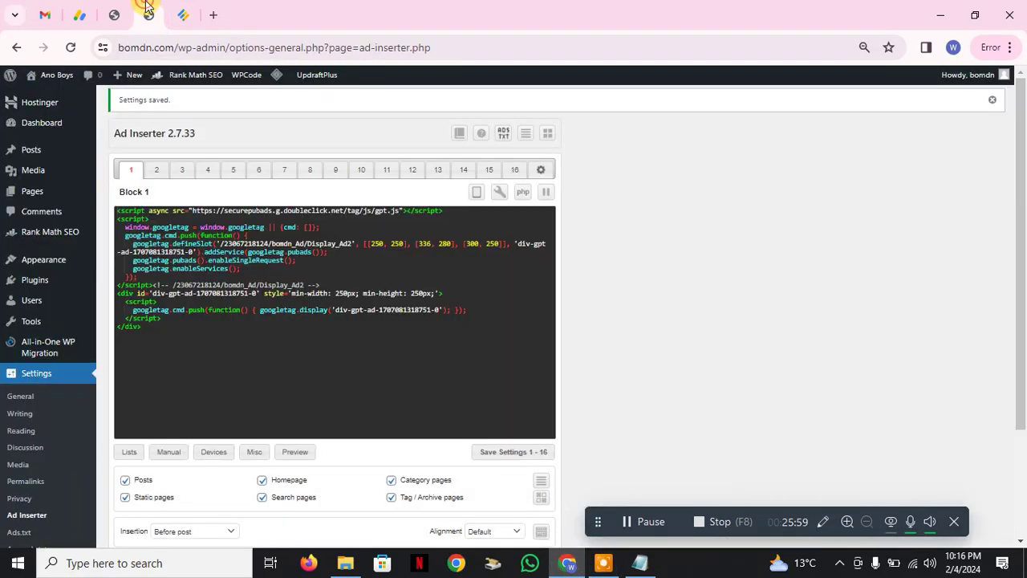
pyautogui.click(157, 169)
pyautogui.click(253, 265)
pyautogui.hotkey('ctrl', 'v')
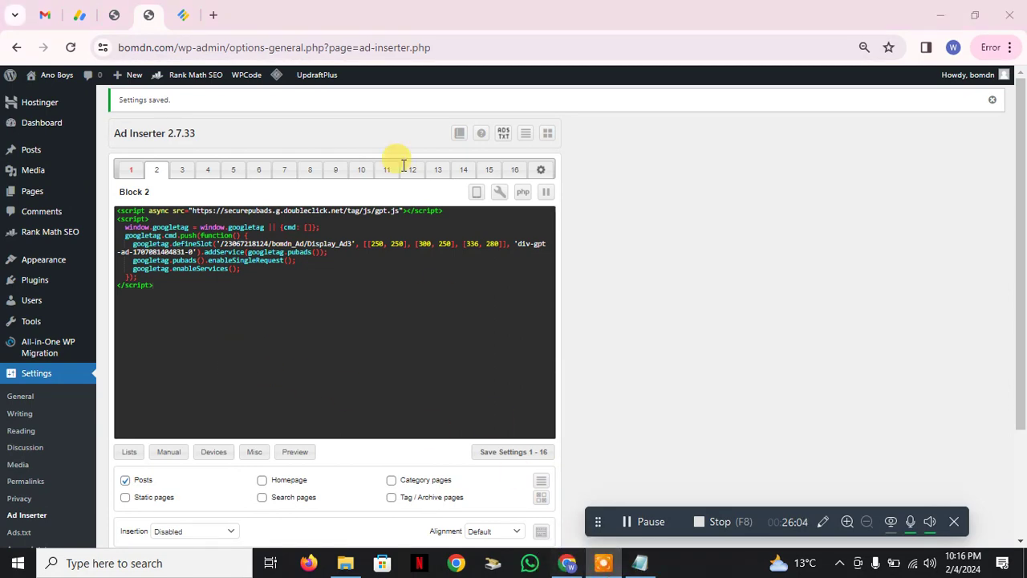
# Copy the document body tag of Display_Ad3 from Ad Manager and add it after the header tag in Block 2.
pyautogui.click(184, 11)
pyautogui.scroll(-4, 766, 342)
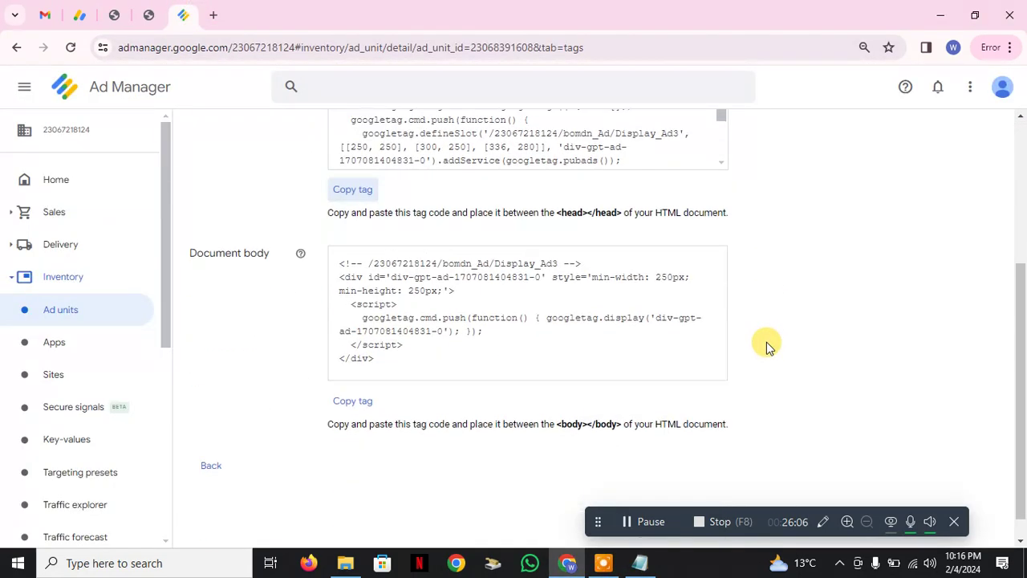
pyautogui.moveTo(189, 225); pyautogui.dragTo(269, 226)
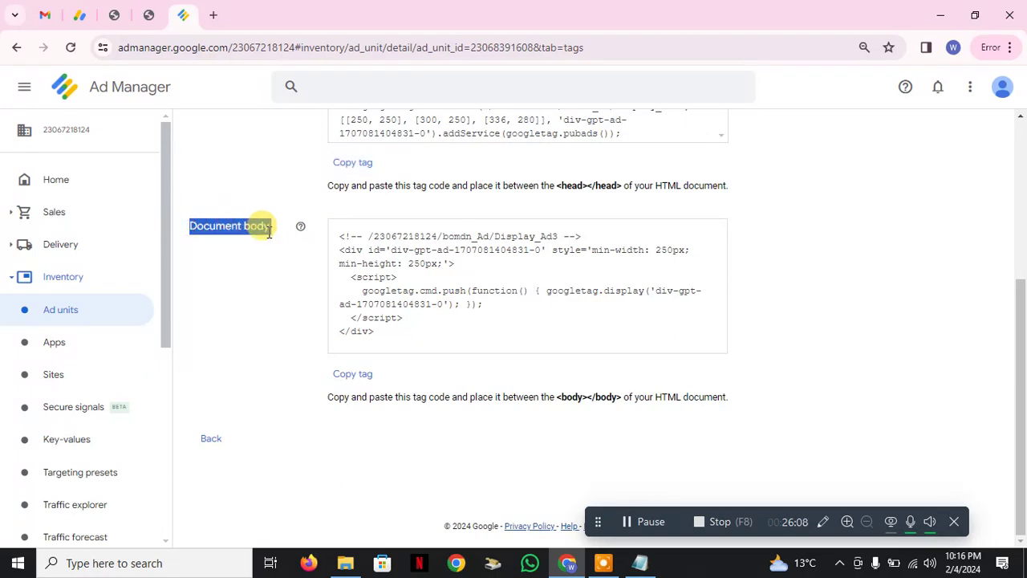
pyautogui.click(251, 286)
pyautogui.click(352, 374)
pyautogui.click(151, 12)
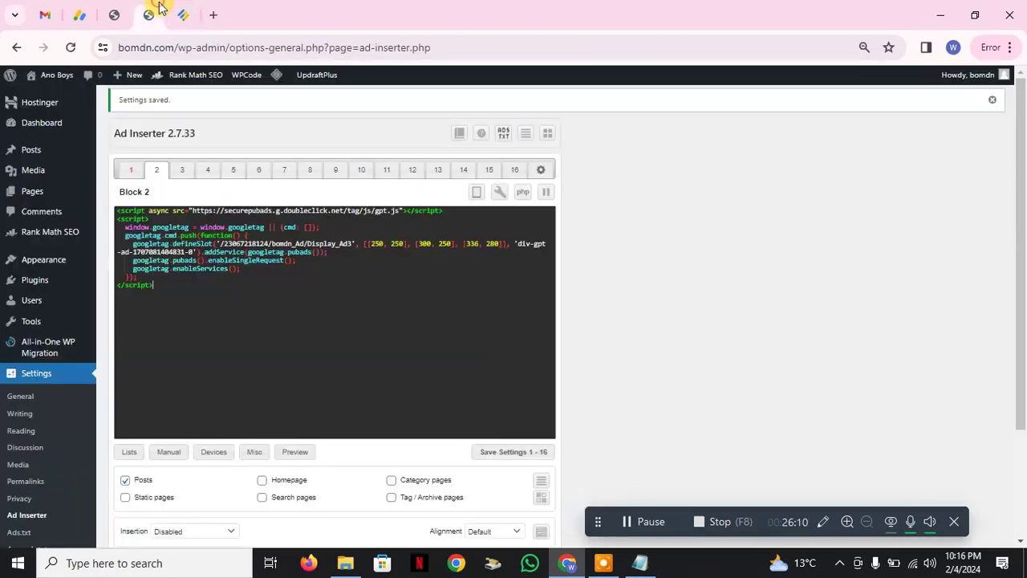
pyautogui.hotkey('ctrl', 'v')
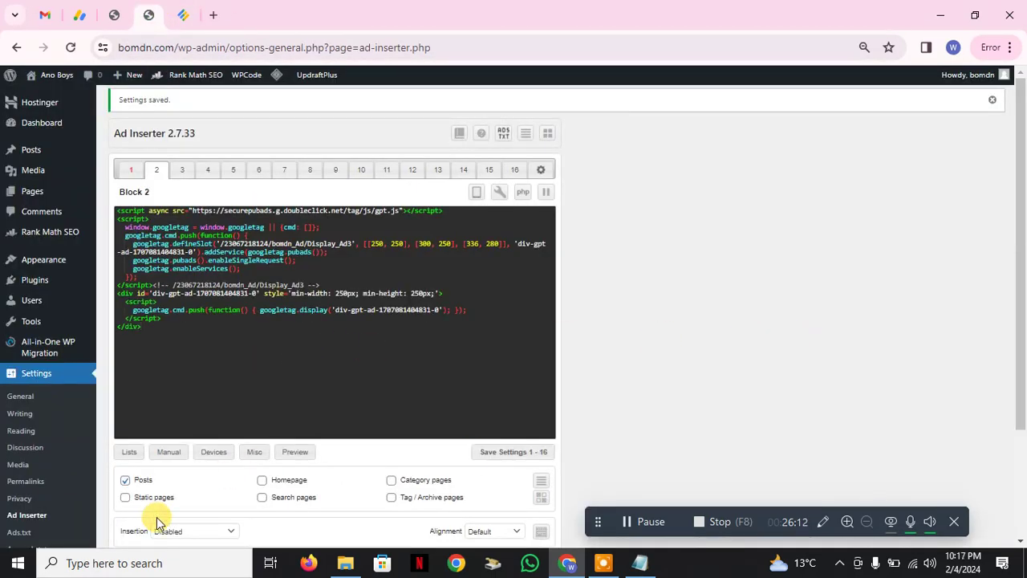
# Set the automatic insertion position of Block 2 to Before image.
pyautogui.click(195, 531)
pyautogui.click(793, 233)
pyautogui.scroll(-3, 284, 385)
pyautogui.click(197, 388)
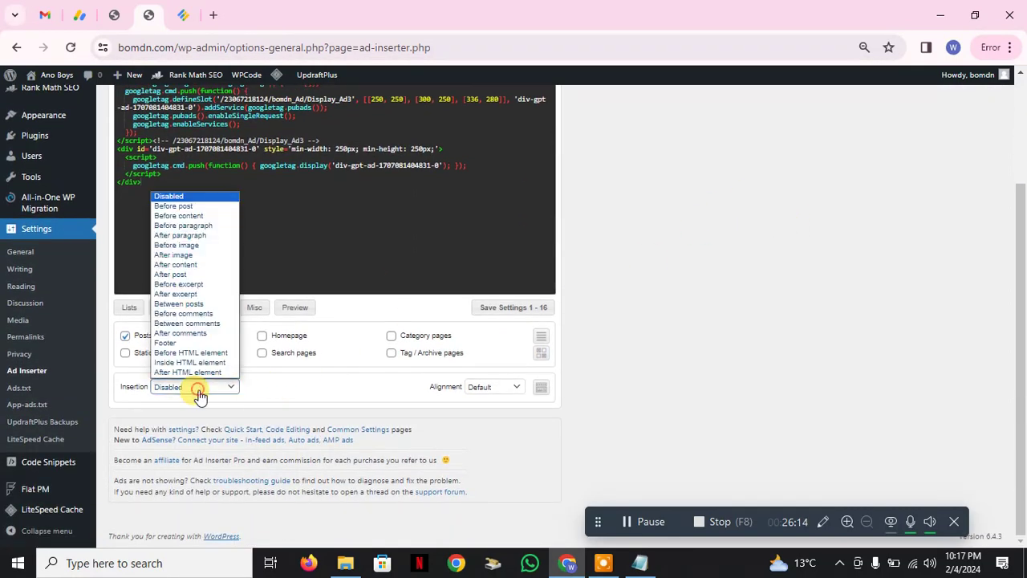
pyautogui.click(215, 244)
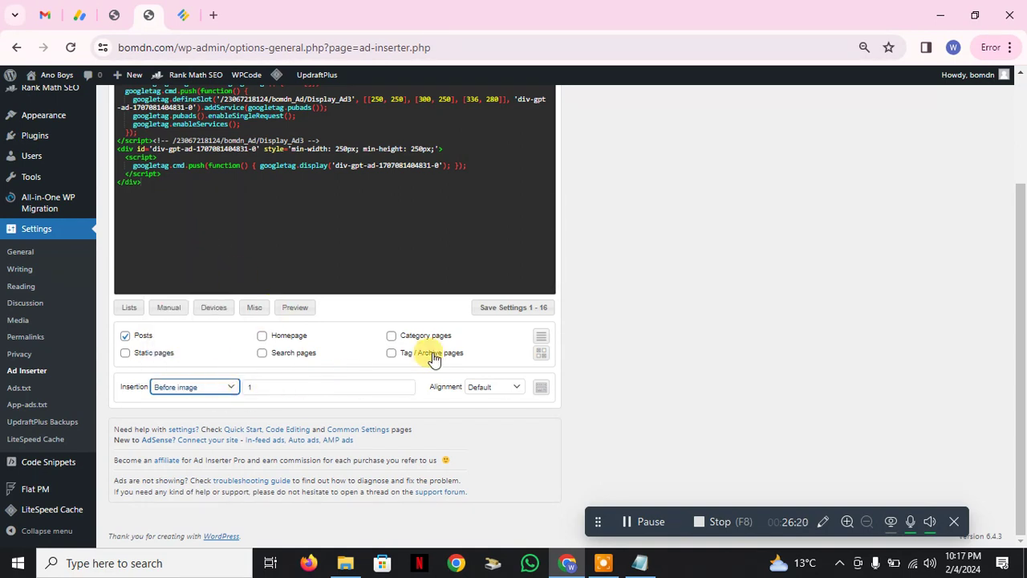
# Enable Block 2 on static, homepage, search, category and tag/archive pages, and save the Ad Inserter settings.
pyautogui.click(164, 354)
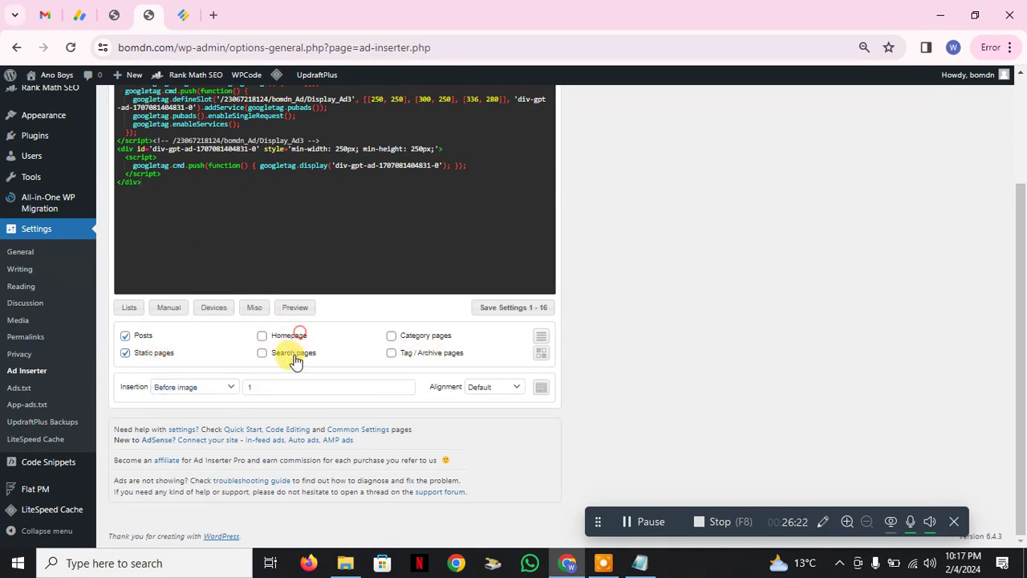
pyautogui.click(423, 335)
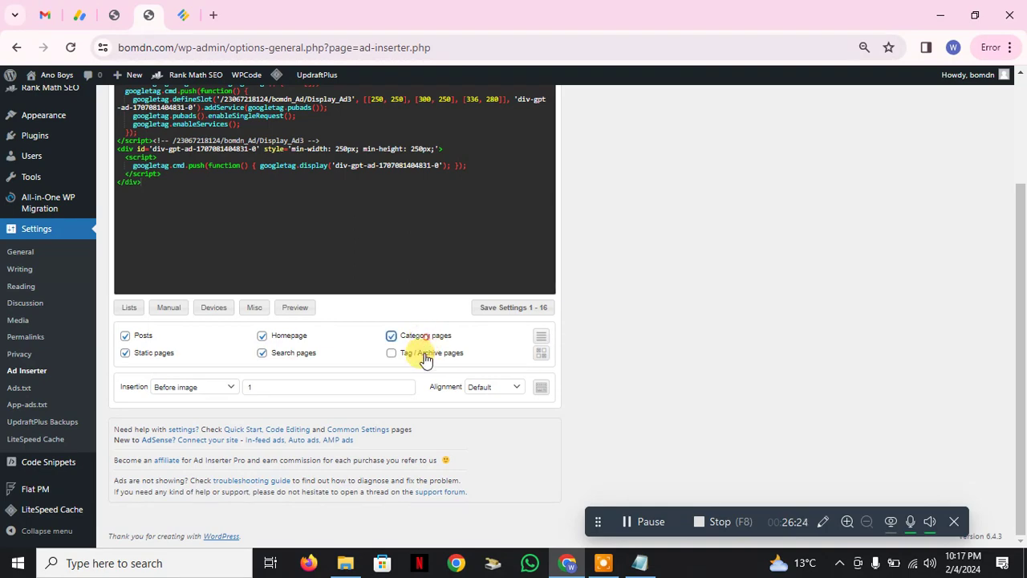
pyautogui.click(504, 308)
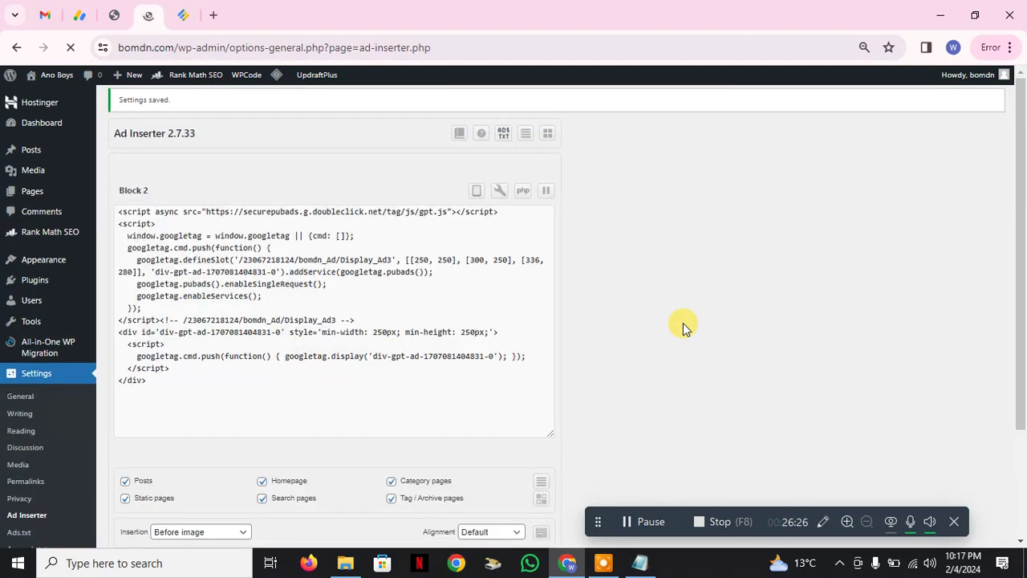
# Switch to the Notepad notes and look up the Sticky Ad size entry.
pyautogui.click(639, 561)
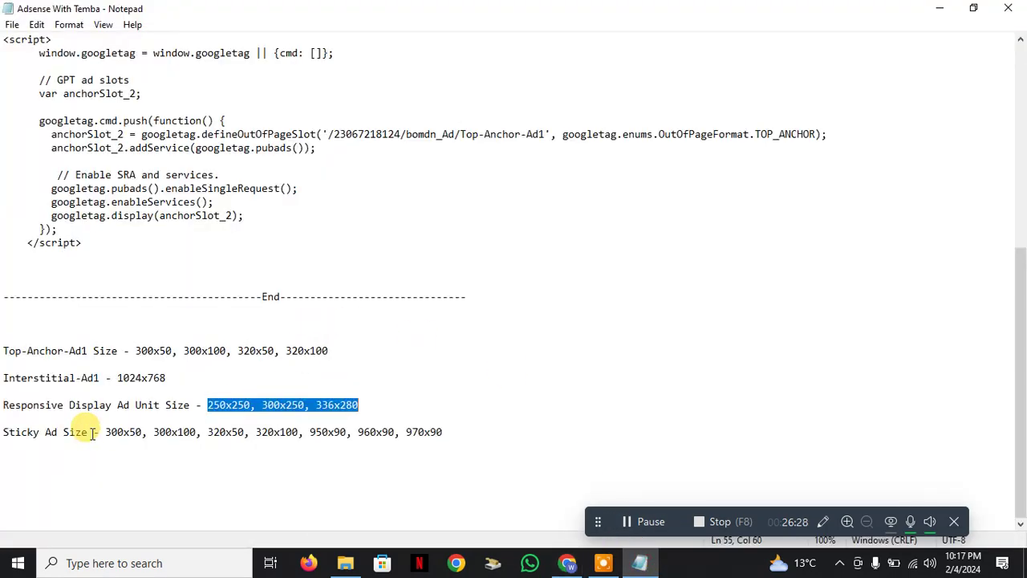
pyautogui.doubleClick(17, 433)
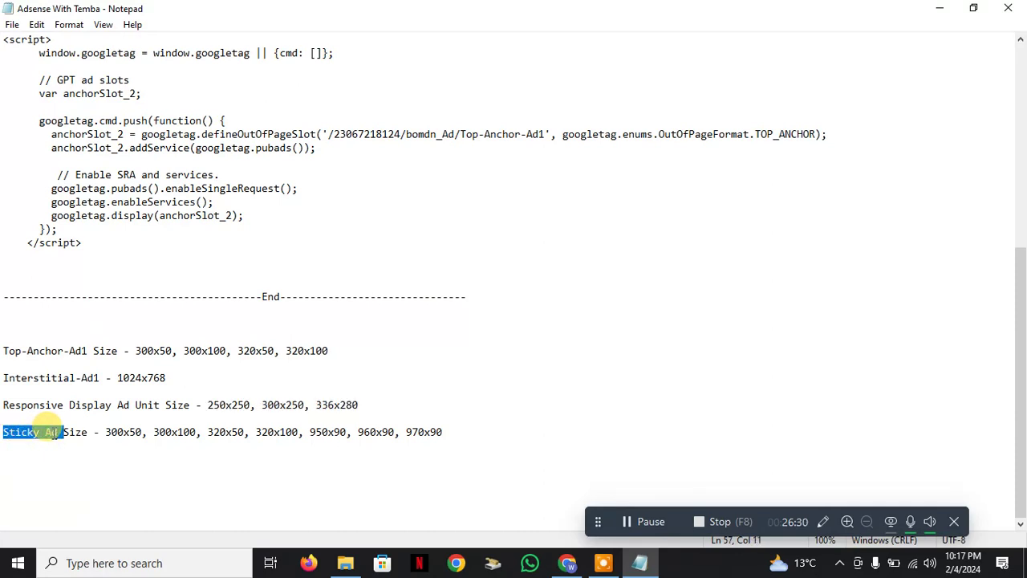
pyautogui.click(637, 523)
pyautogui.click(638, 522)
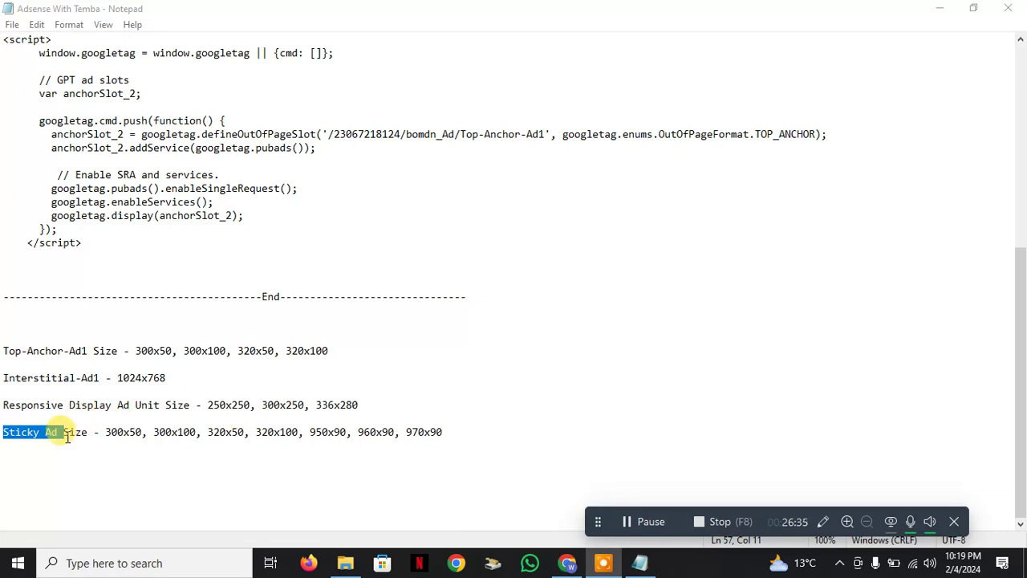
pyautogui.click(9, 437)
pyautogui.moveTo(3, 432); pyautogui.dragTo(59, 428)
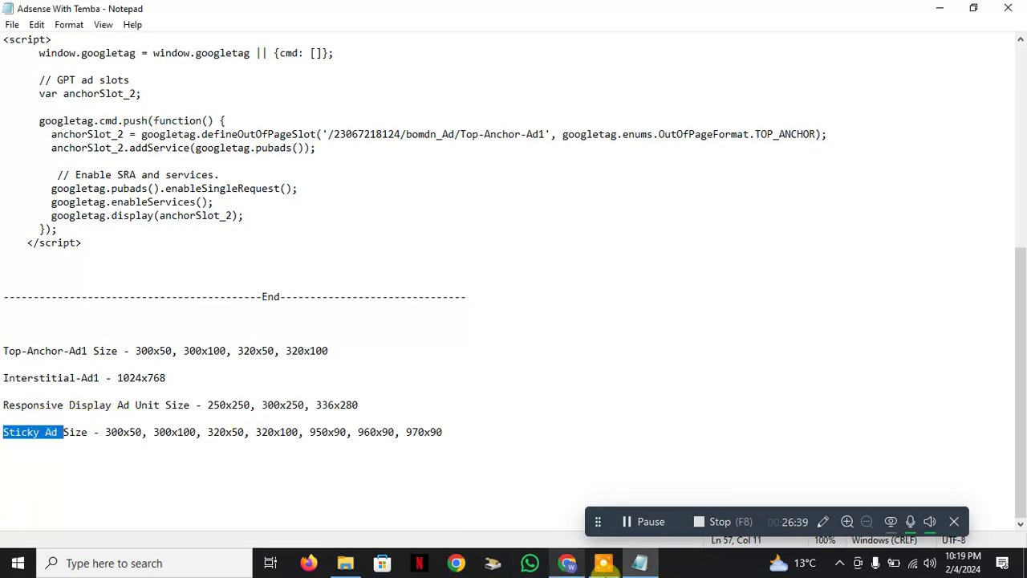
# Switch to Ad Manager and start a new child ad unit under bomdn_Ad.
pyautogui.click(568, 562)
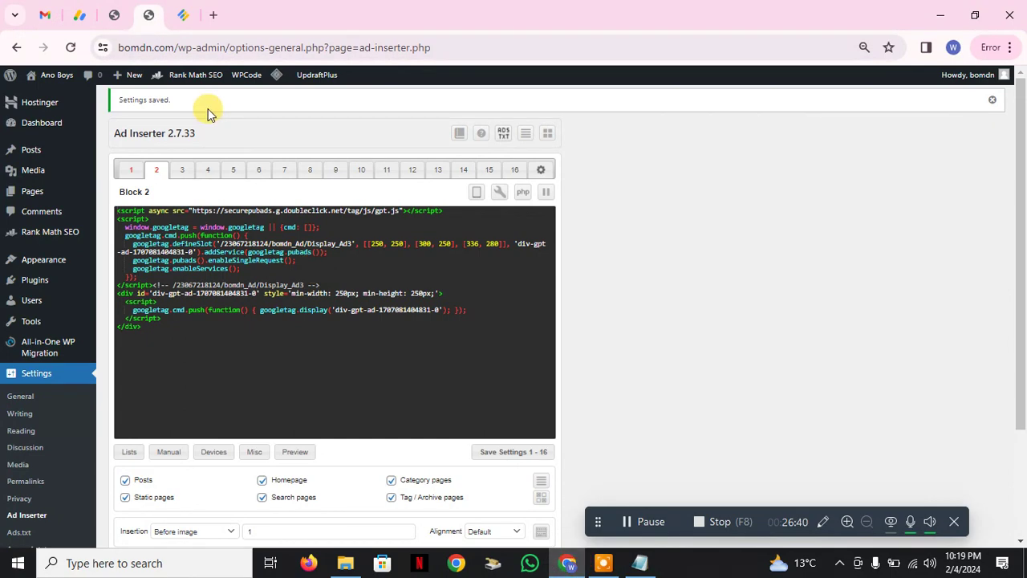
pyautogui.click(178, 9)
pyautogui.click(207, 440)
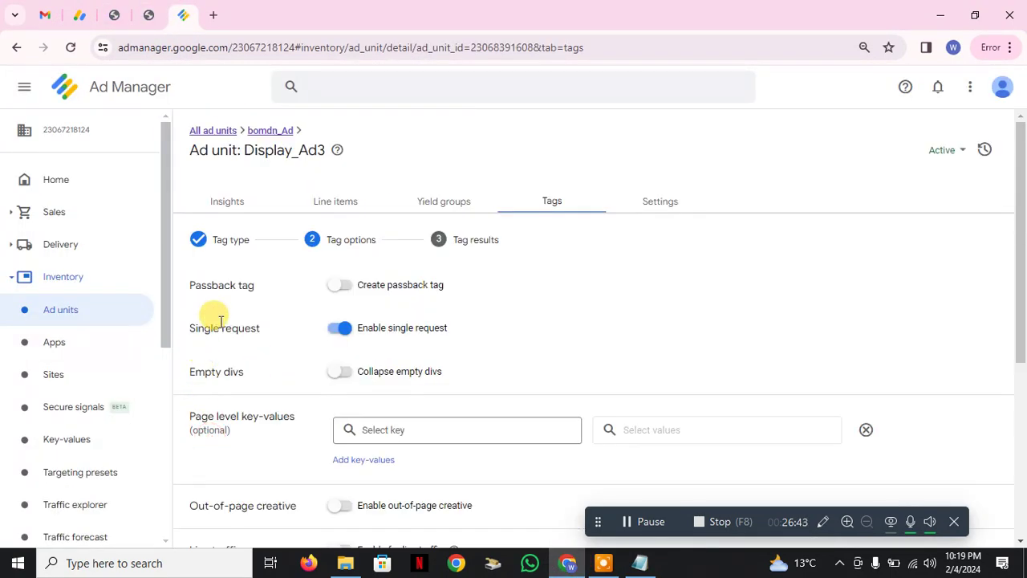
pyautogui.click(215, 133)
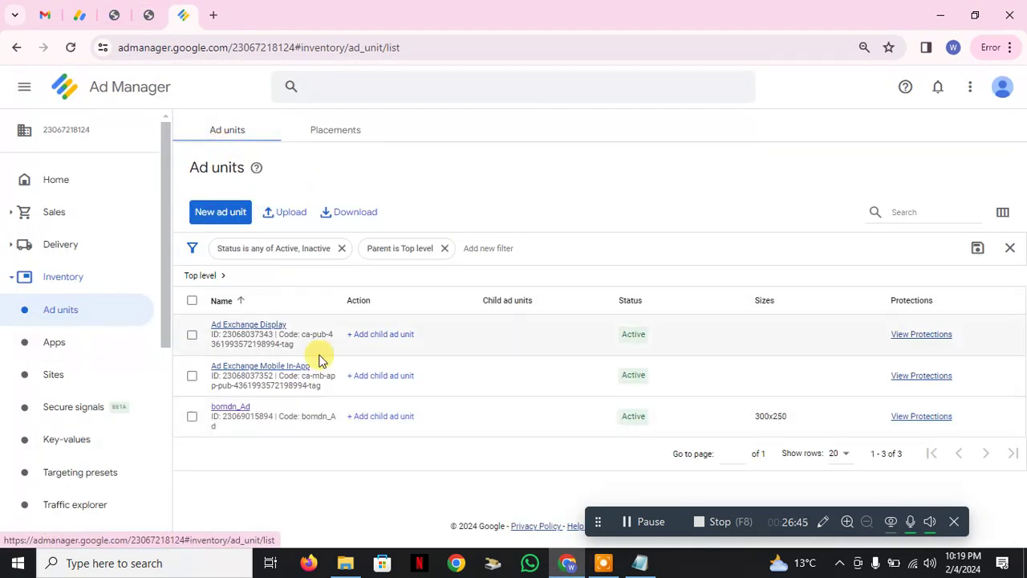
pyautogui.click(399, 416)
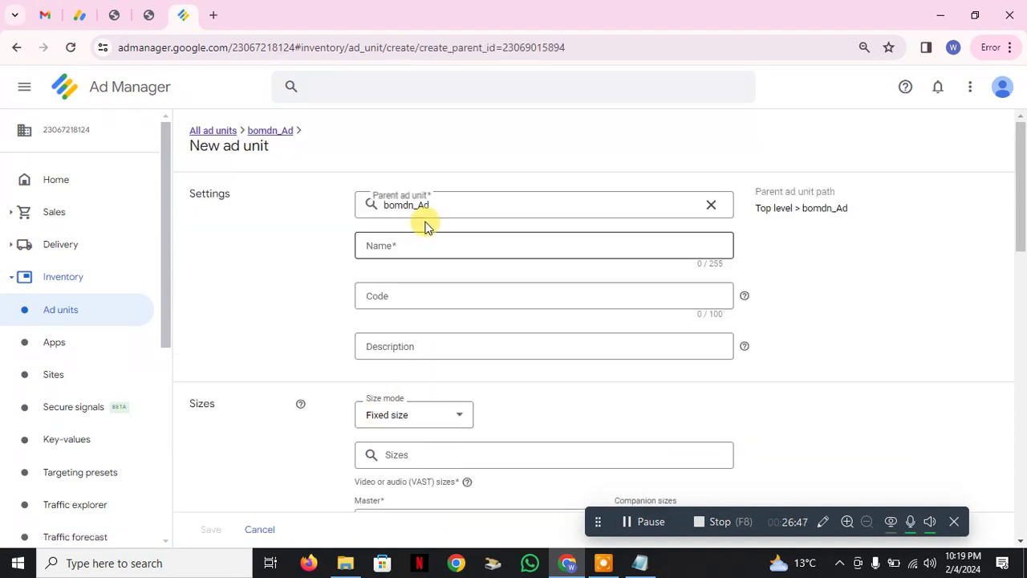
pyautogui.click(277, 278)
# Enter Sticky_Ad! as the name, code and description of the new ad unit.
pyautogui.click(407, 241)
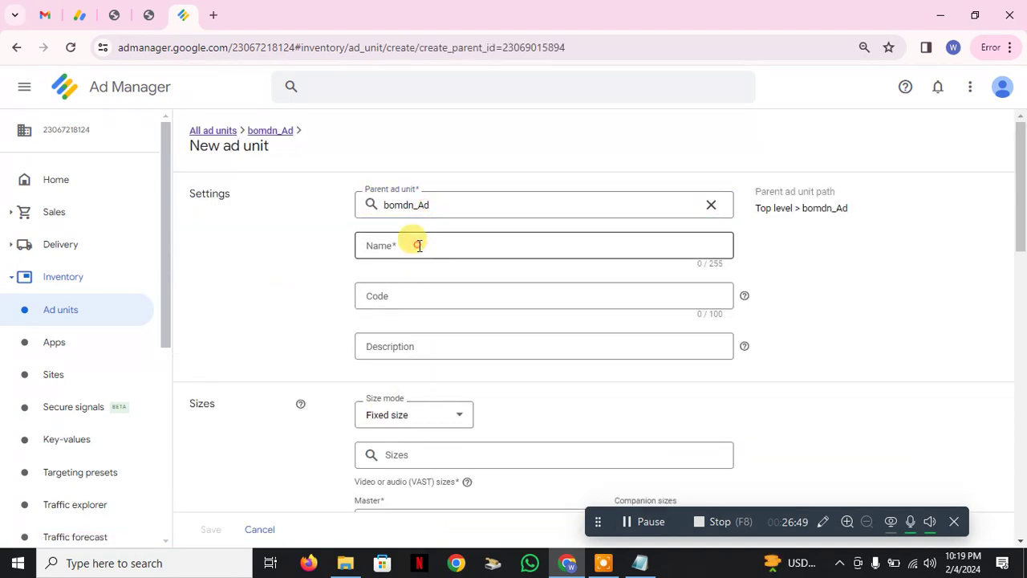
pyautogui.write('Sticky Ad')
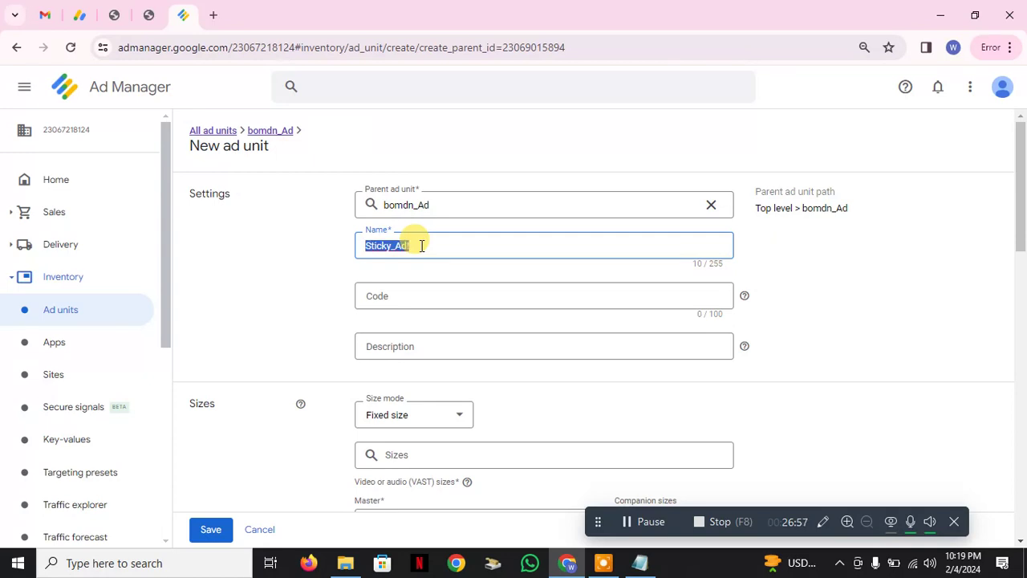
pyautogui.click(423, 296)
pyautogui.hotkey('ctrl', 'v')
pyautogui.click(411, 341)
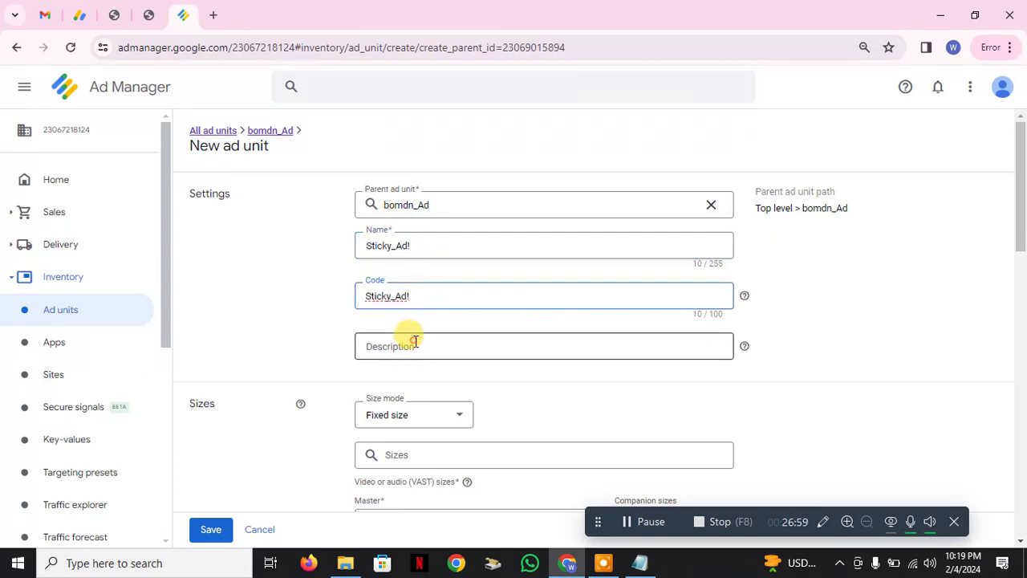
pyautogui.hotkey('ctrl', 'v')
# Copy the sizes 300x50, 300x100, 320x50, 320x100, 950x90, 960x90 and 970x90 from Notepad into the ad unit's sizes and save the unit.
pyautogui.scroll(-4, 523, 469)
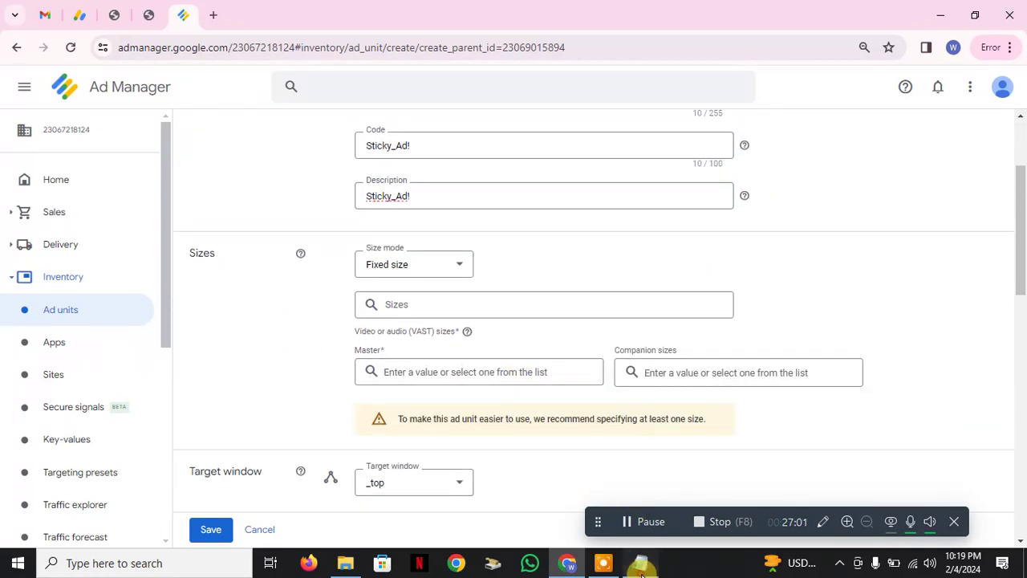
pyautogui.click(639, 562)
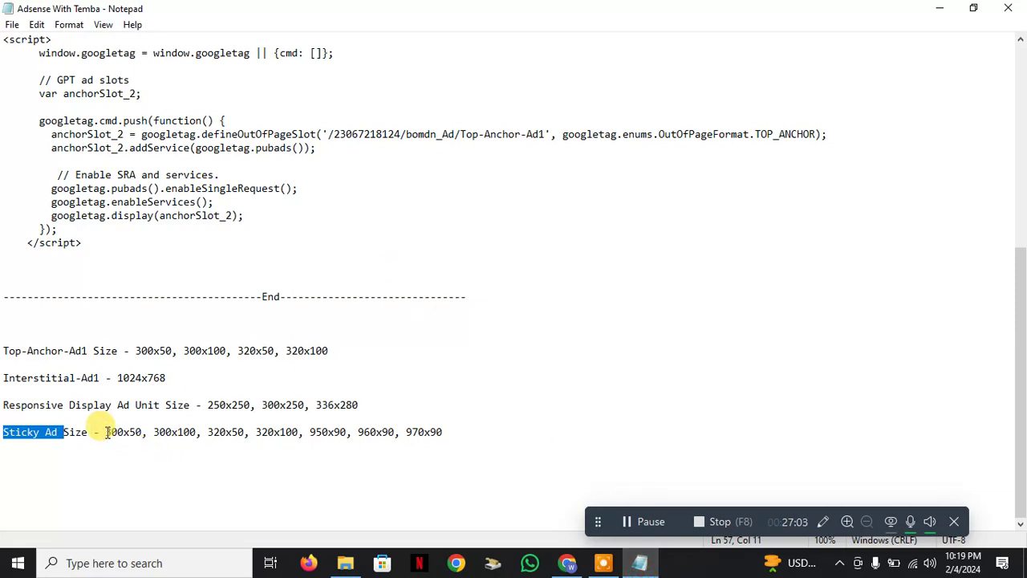
pyautogui.moveTo(107, 434); pyautogui.dragTo(452, 442)
pyautogui.hotkey('ctrl', 'c')
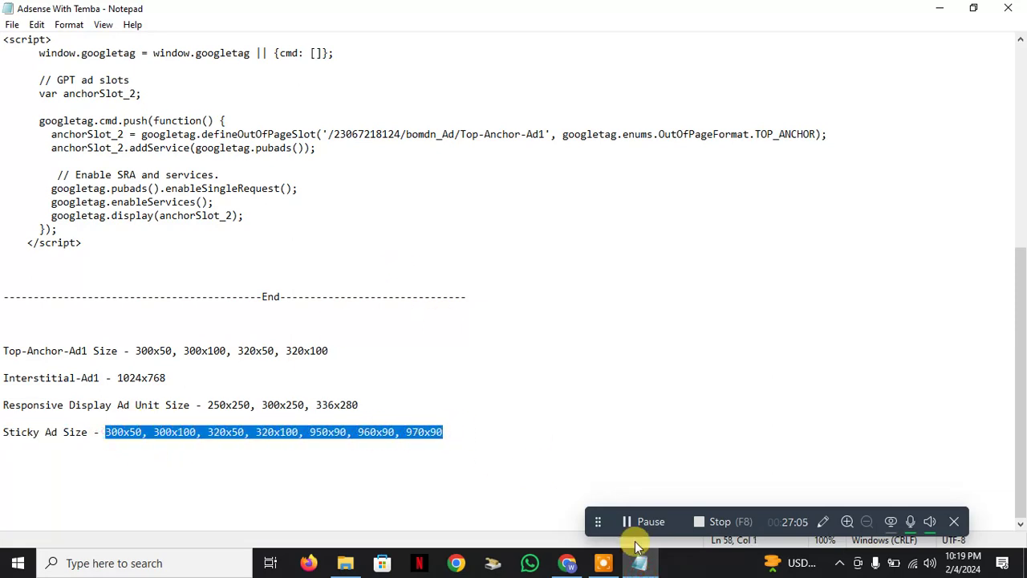
pyautogui.click(567, 563)
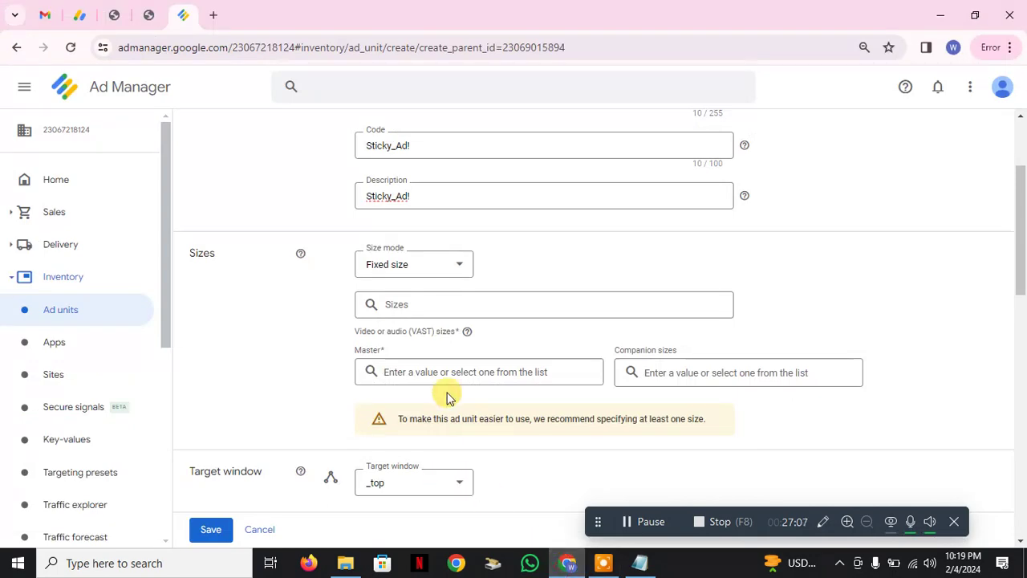
pyautogui.click(428, 306)
pyautogui.hotkey('ctrl', 'v')
pyautogui.click(290, 323)
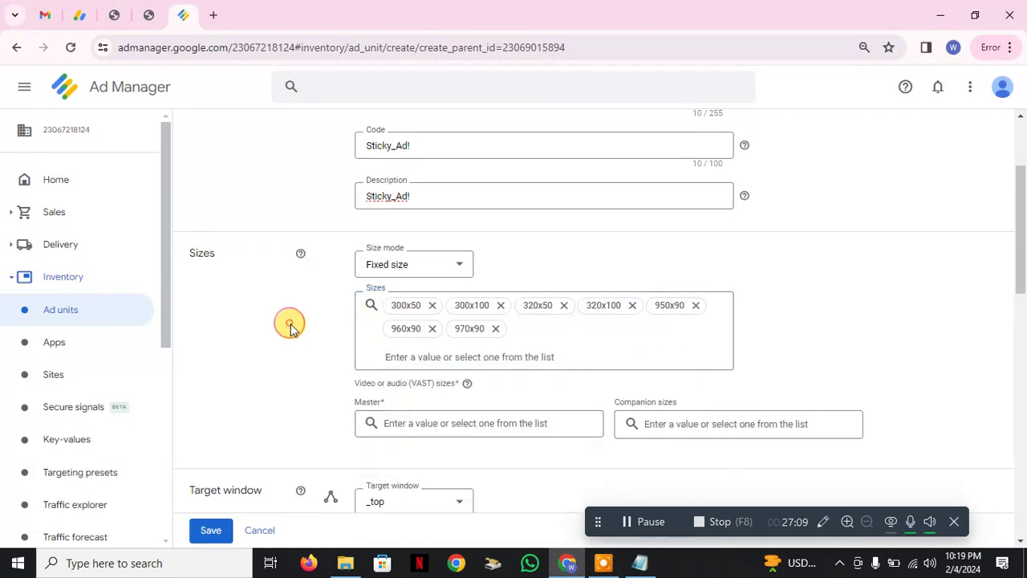
pyautogui.scroll(-9, 291, 324)
pyautogui.click(210, 530)
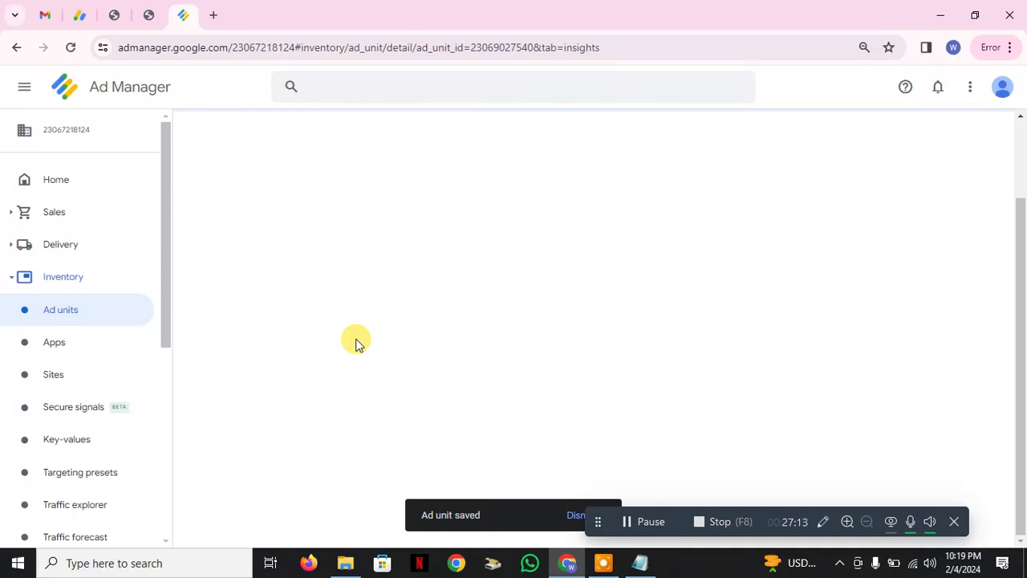
# Generate the Google Publisher Tag for the Sticky_Ad! unit with the default tag options.
pyautogui.scroll(2, 361, 348)
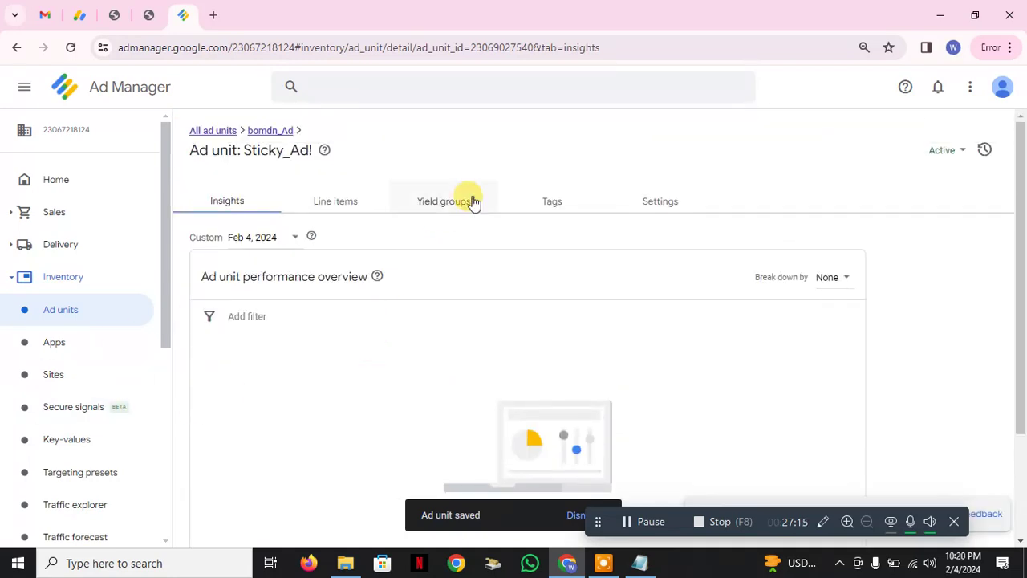
pyautogui.click(536, 201)
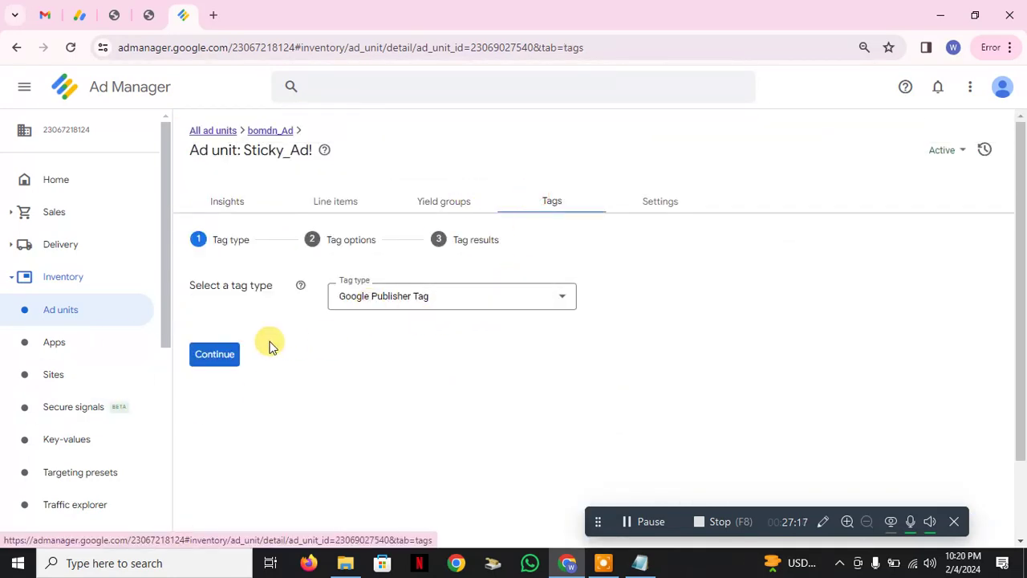
pyautogui.click(214, 354)
pyautogui.scroll(-5, 353, 345)
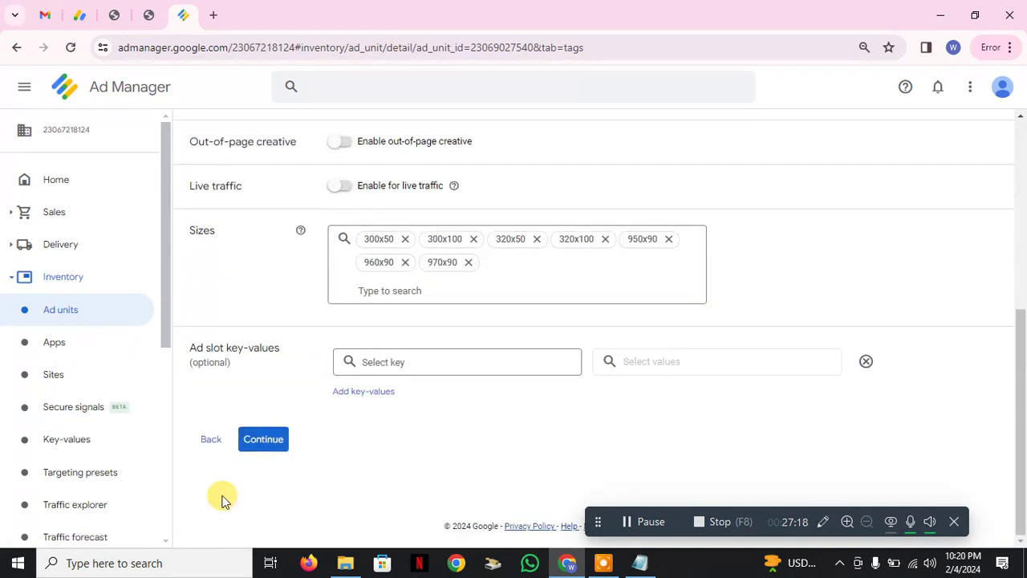
pyautogui.click(271, 431)
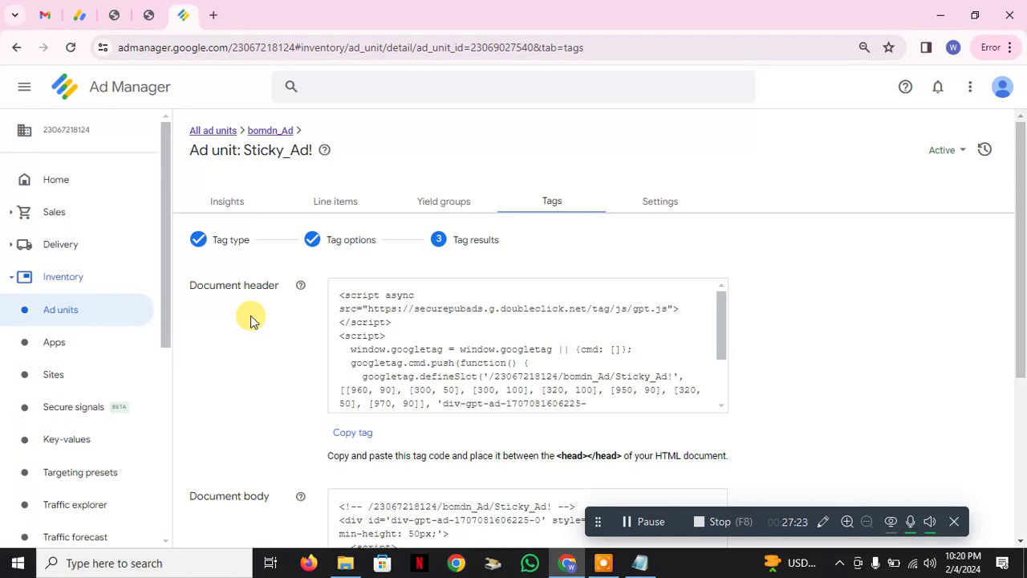
# Copy the document header tag of Sticky_Ad!, paste it at the end of the WPCode global header scripts in WordPress, and save.
pyautogui.click(364, 433)
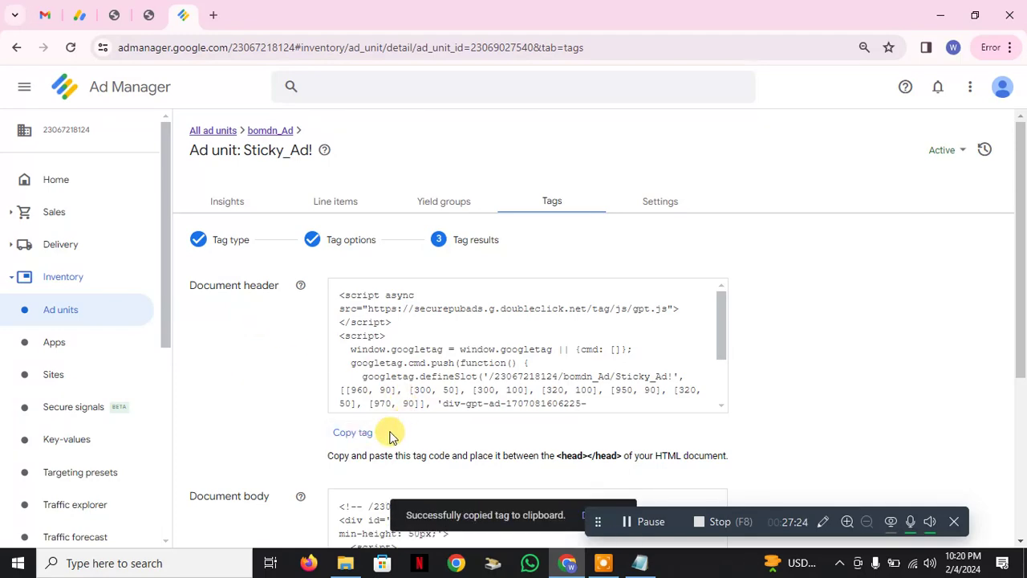
pyautogui.click(147, 10)
pyautogui.scroll(-2, 45, 409)
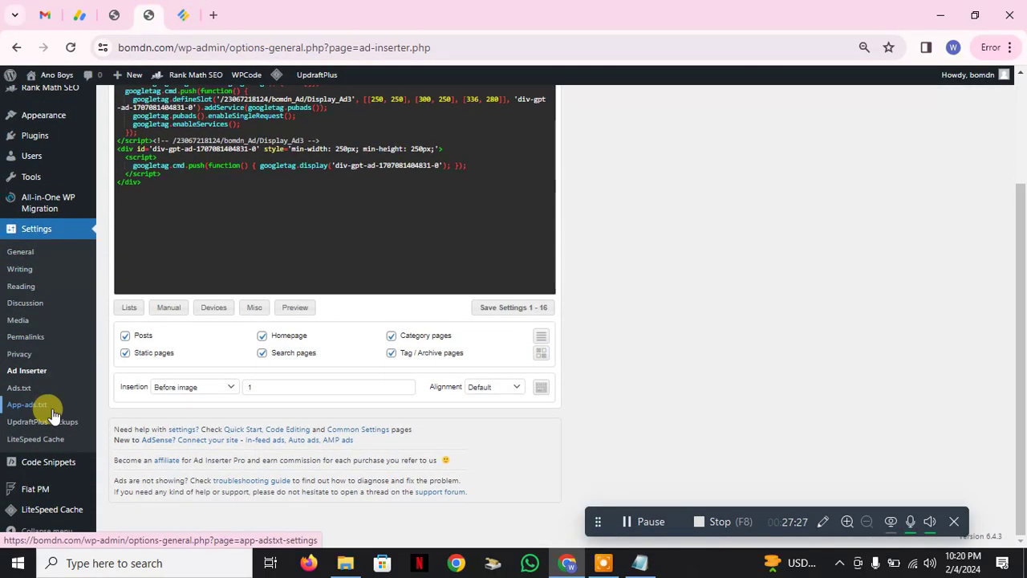
pyautogui.moveTo(45, 470)
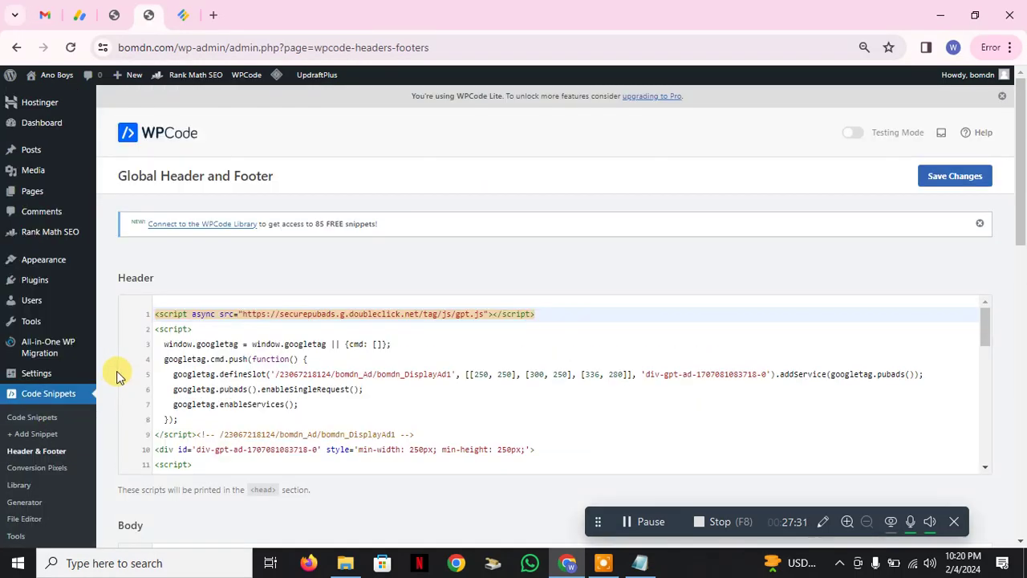
pyautogui.scroll(-7, 263, 450)
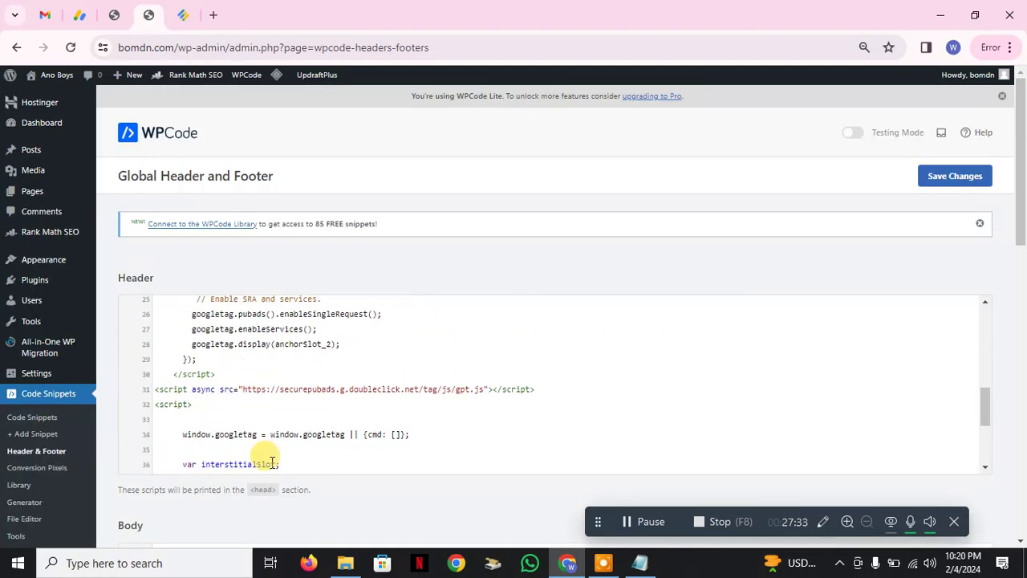
pyautogui.click(190, 467)
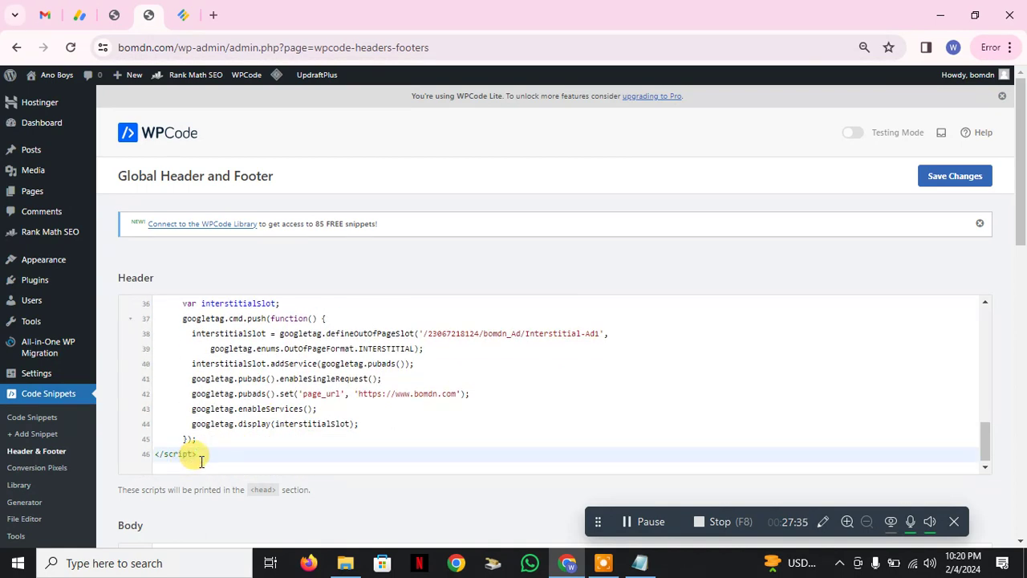
pyautogui.press('Return')
pyautogui.press('Return')
pyautogui.hotkey('ctrl', 'v')
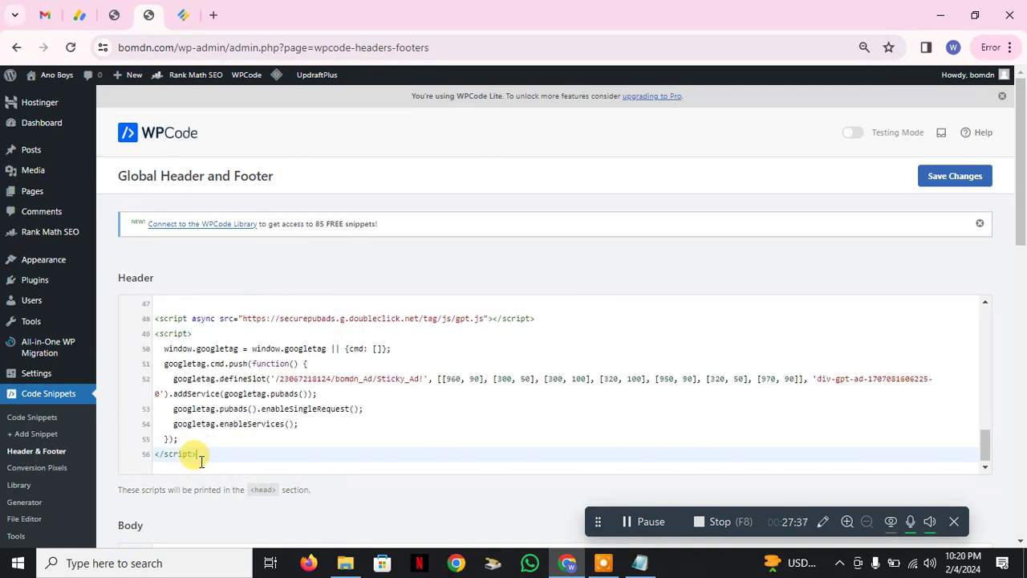
pyautogui.click(961, 177)
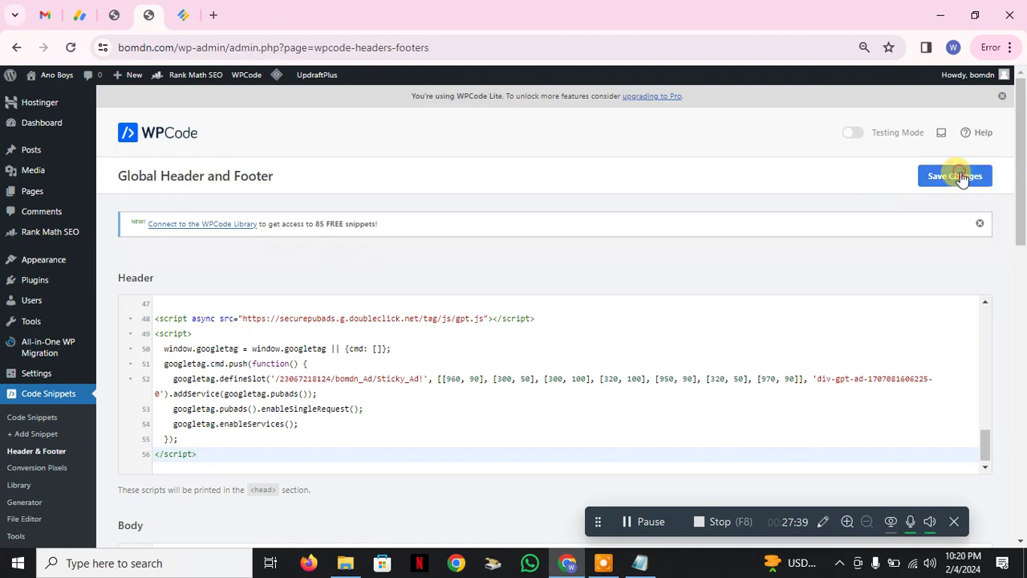
# Return to Ad Manager and copy the document body tag of Sticky_Ad!
pyautogui.click(183, 14)
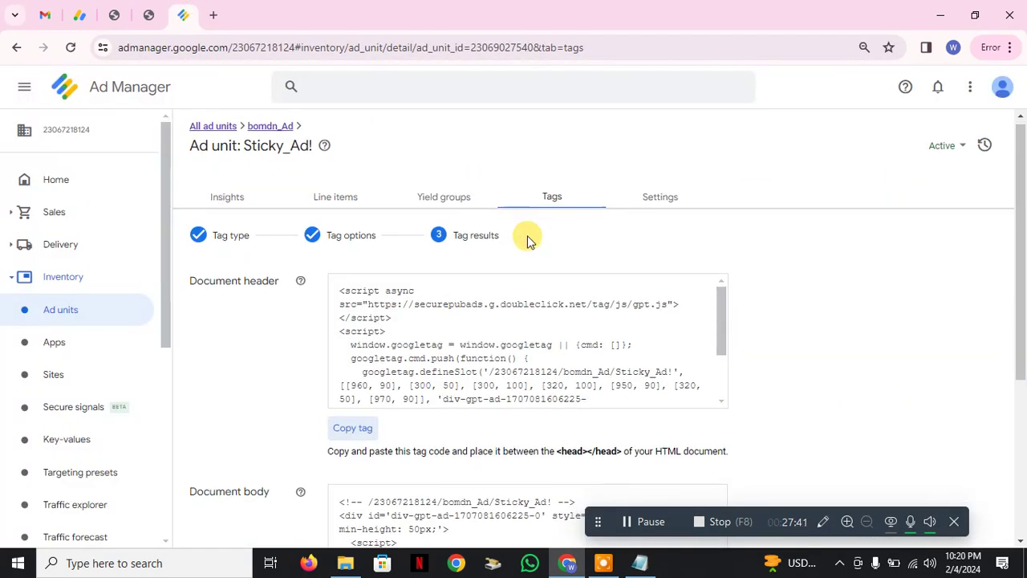
pyautogui.scroll(-2, 400, 375)
pyautogui.click(352, 417)
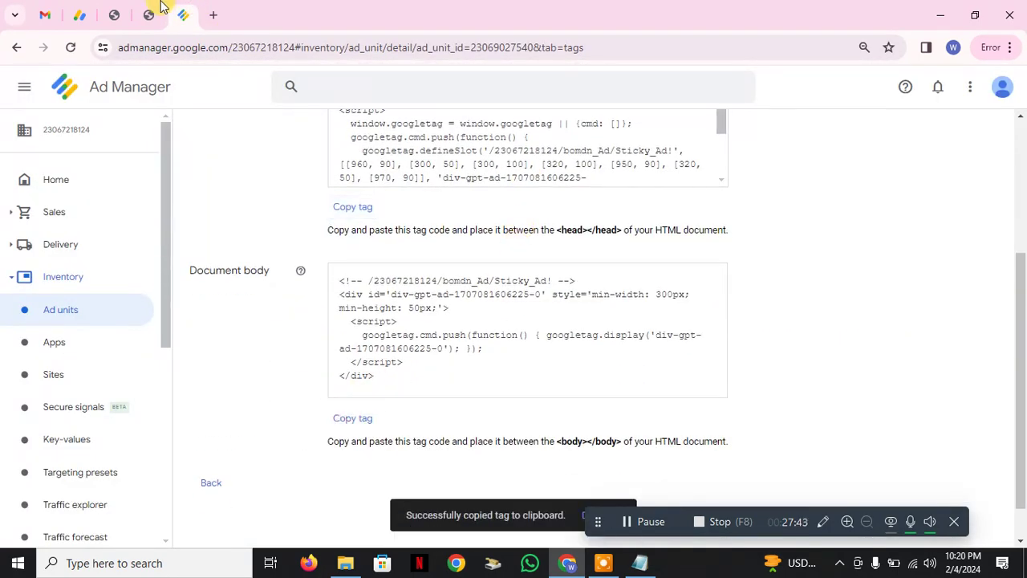
# Start a new Flat PM block named Sticky Ad in WordPress and paste the body tag as its main ad code.
pyautogui.click(148, 14)
pyautogui.scroll(-3, 52, 393)
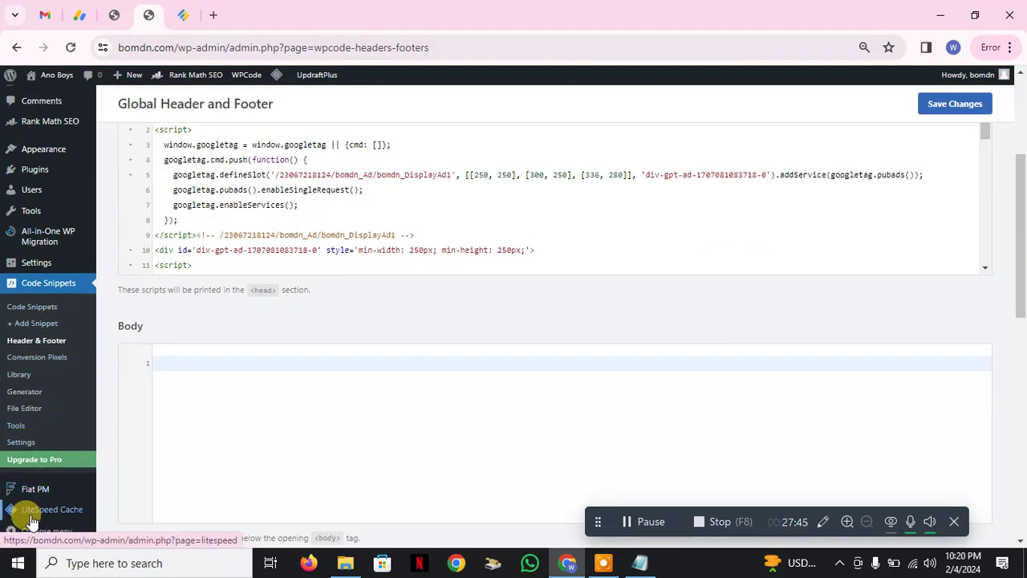
pyautogui.moveTo(32, 497)
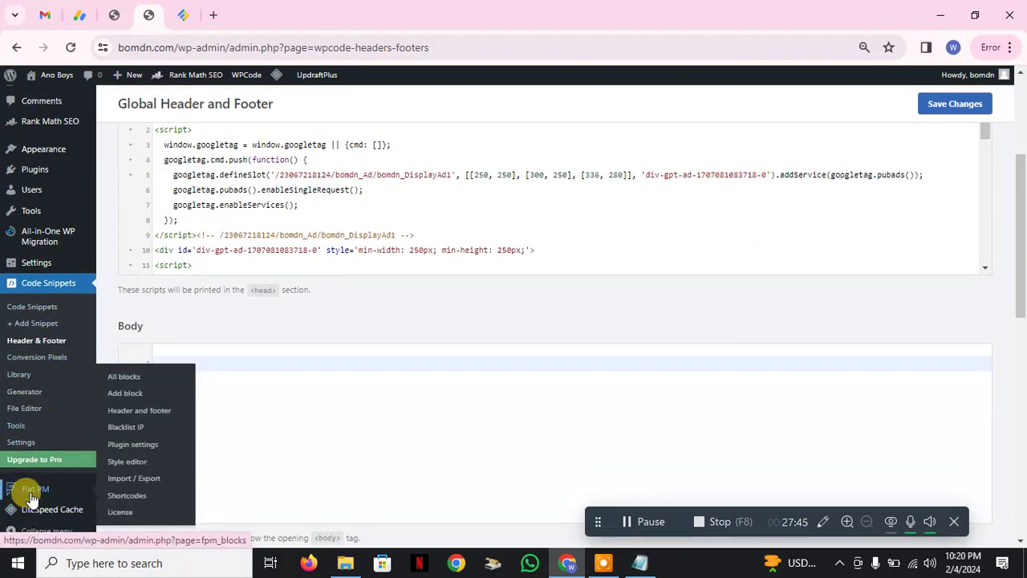
pyautogui.click(138, 396)
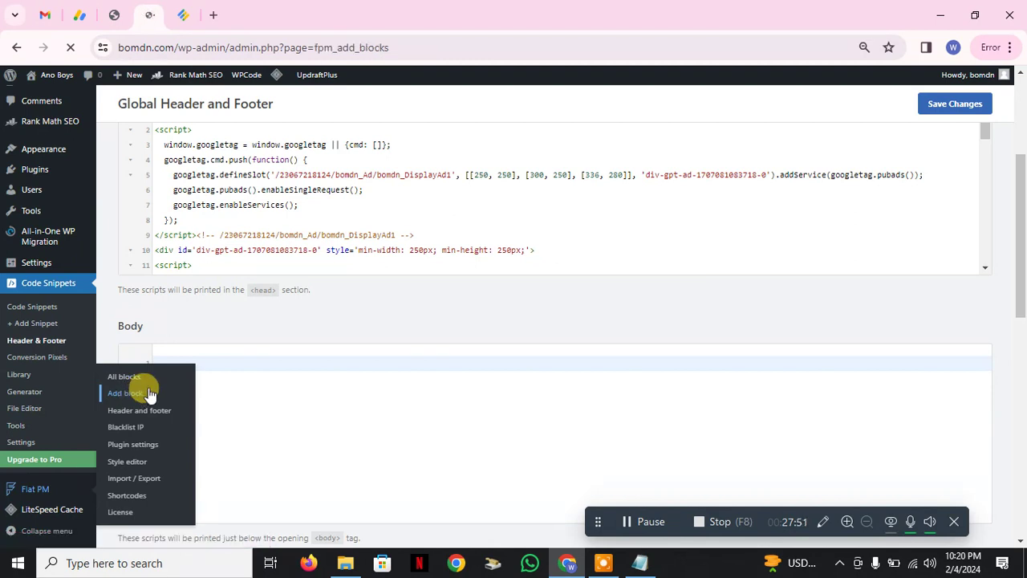
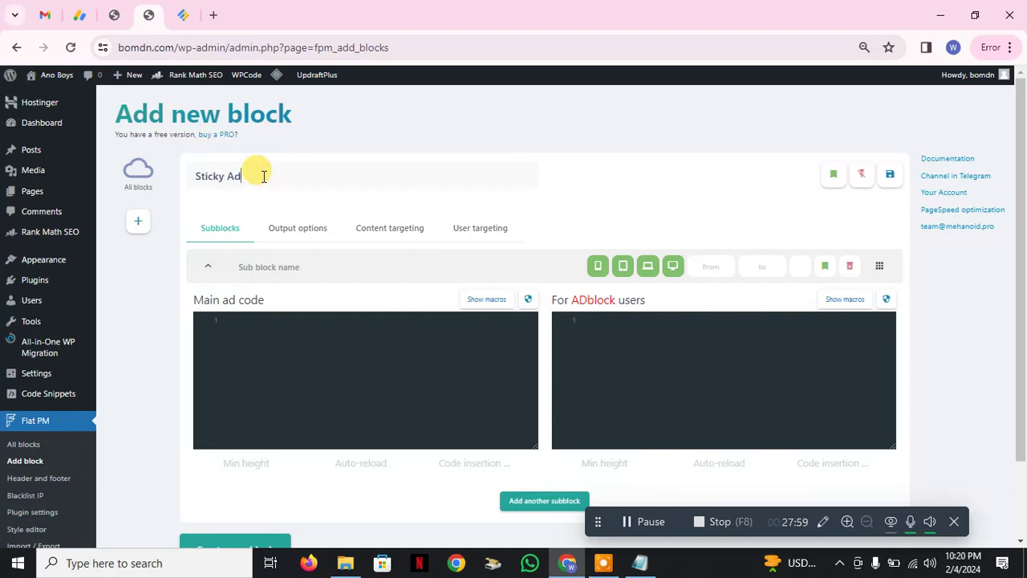
pyautogui.hotkey('ctrl', 'v')
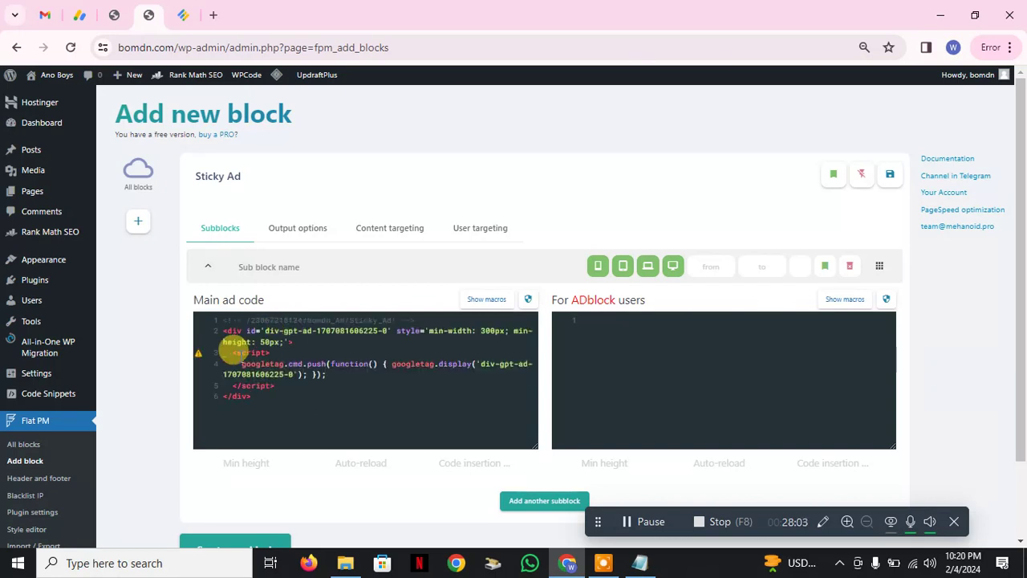
# Remove the indent before the opening script tag in the Sticky Ad main code and create the block.
pyautogui.click(231, 352)
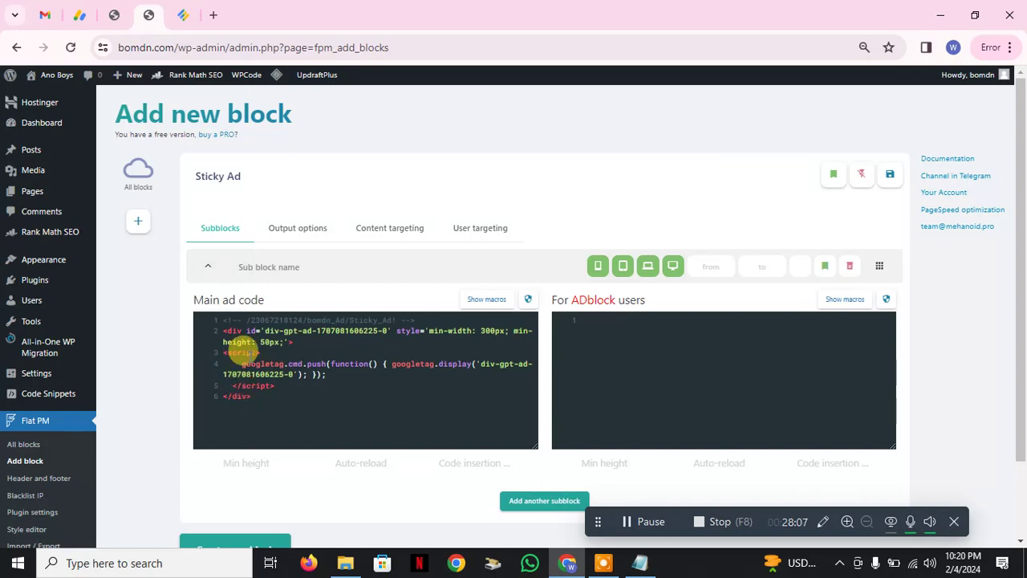
pyautogui.scroll(-2, 353, 417)
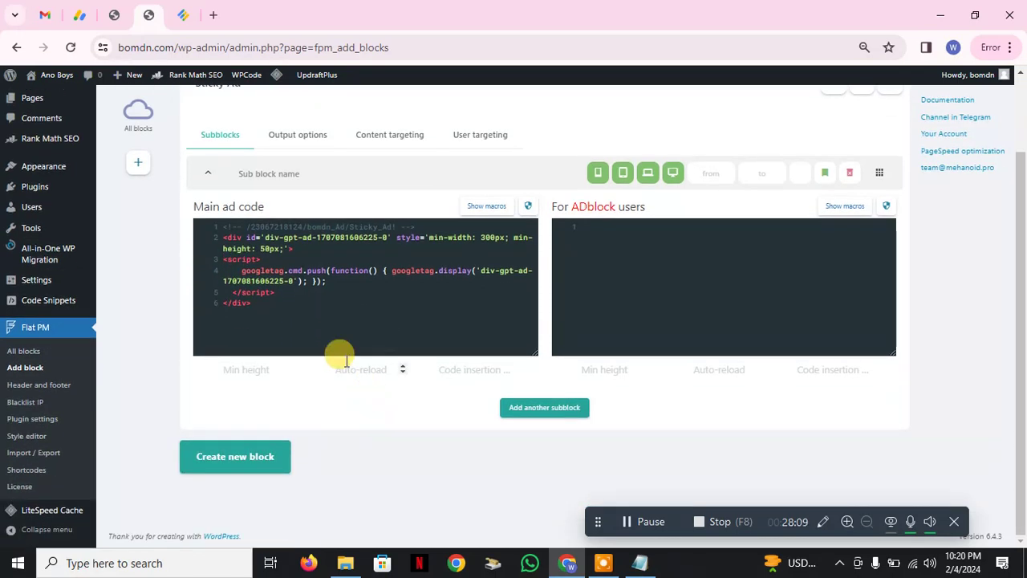
pyautogui.scroll(2, 226, 305)
pyautogui.scroll(-2, 353, 386)
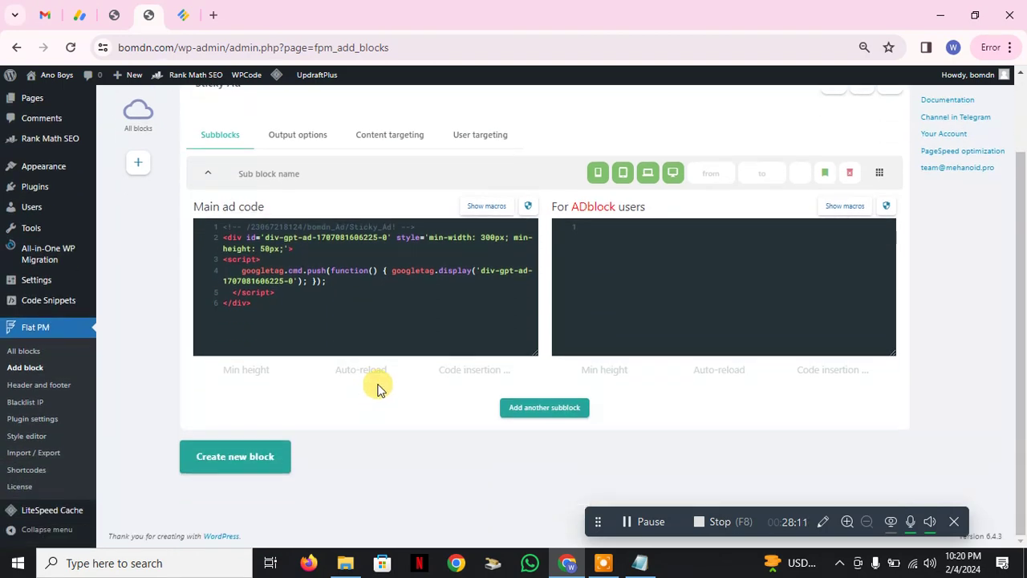
pyautogui.click(263, 456)
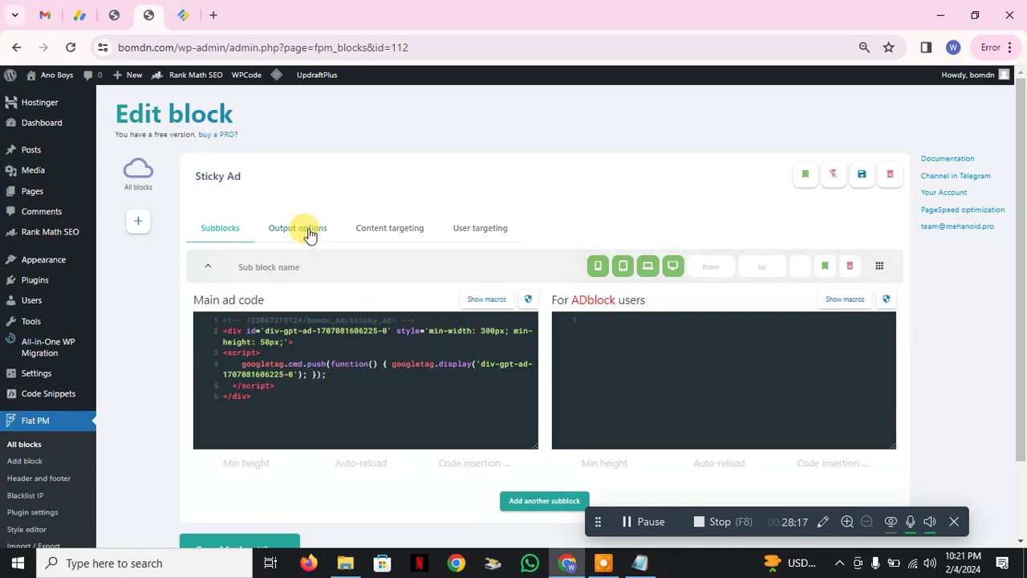
# Enable the Popup / Sticky side output option for the Sticky Ad block and place it at Bottom-center.
pyautogui.click(308, 230)
pyautogui.scroll(-2, 313, 209)
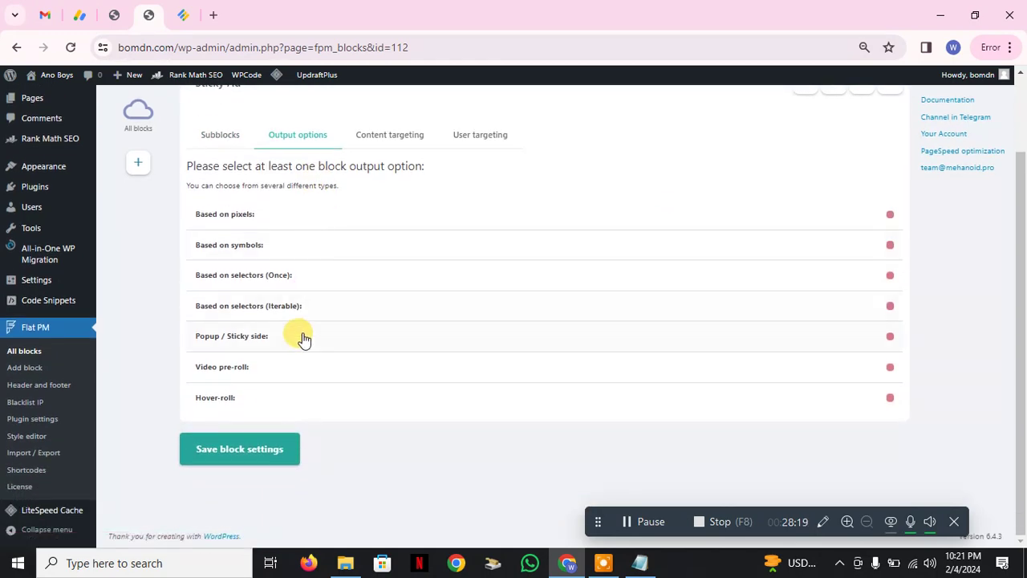
pyautogui.click(301, 336)
pyautogui.scroll(-1, 310, 340)
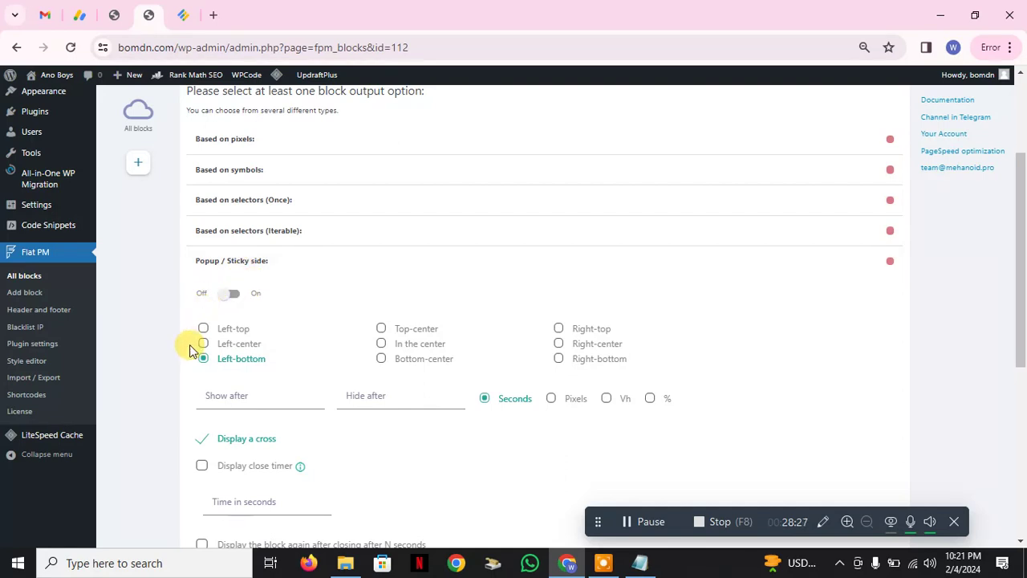
pyautogui.click(406, 359)
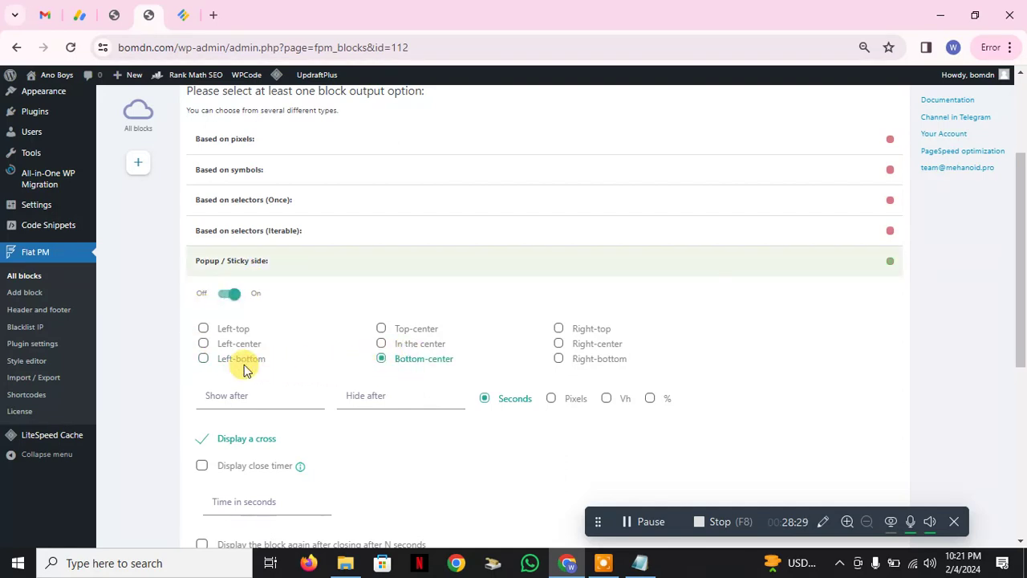
pyautogui.scroll(-2, 385, 385)
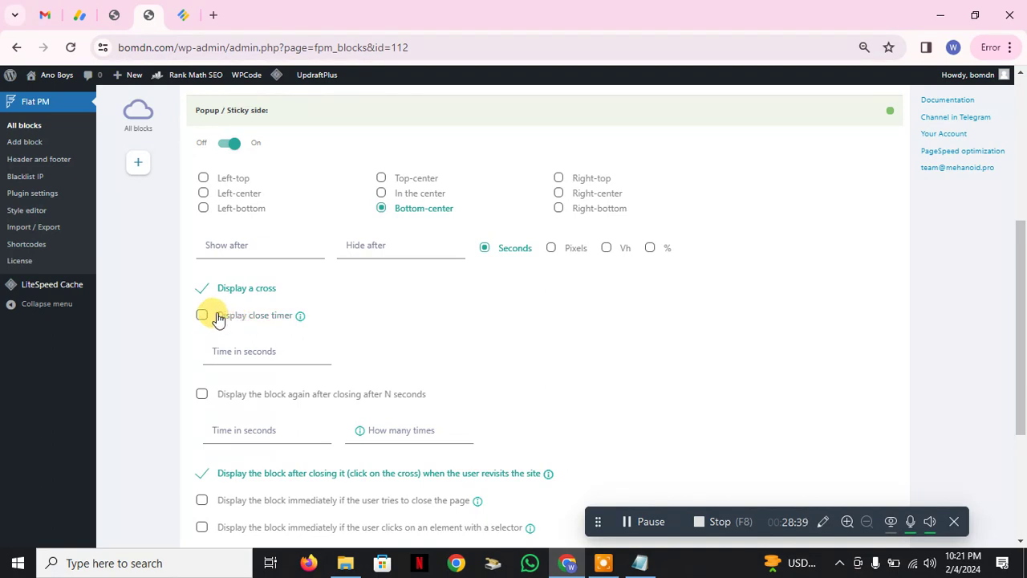
pyautogui.scroll(-2, 315, 337)
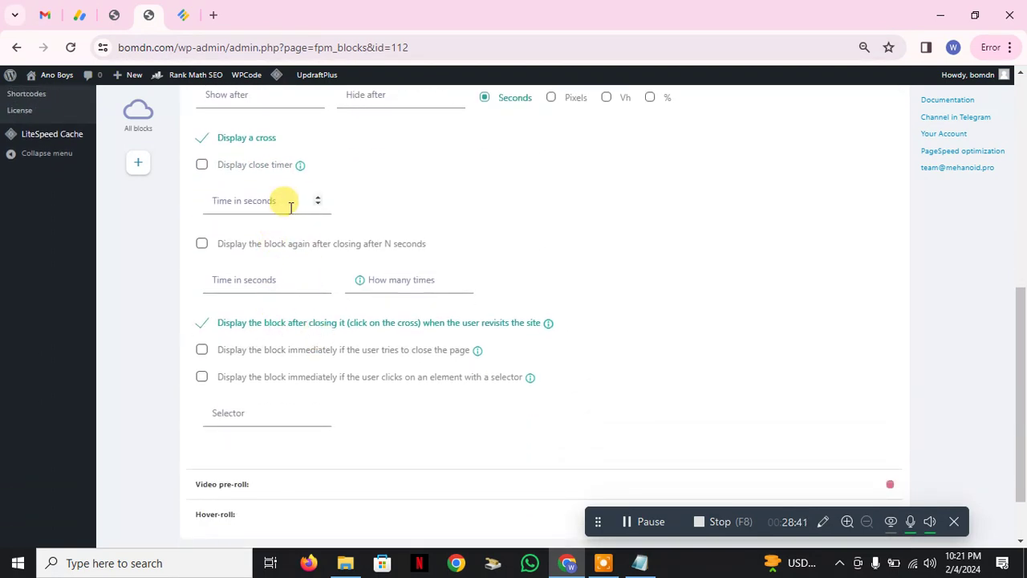
pyautogui.scroll(-1, 287, 346)
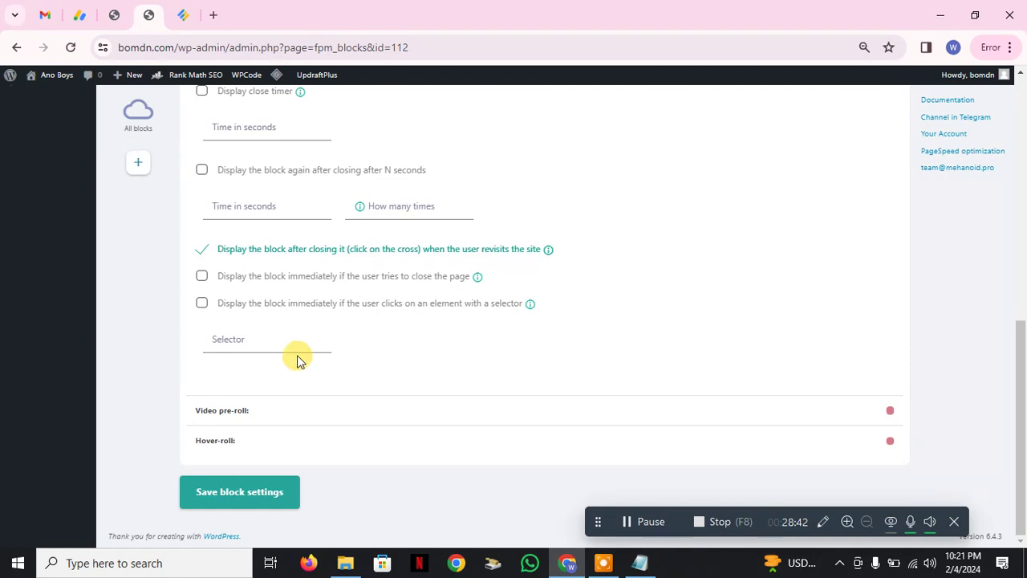
# In the block's content targeting, enable all template types and save the block settings.
pyautogui.scroll(7, 293, 368)
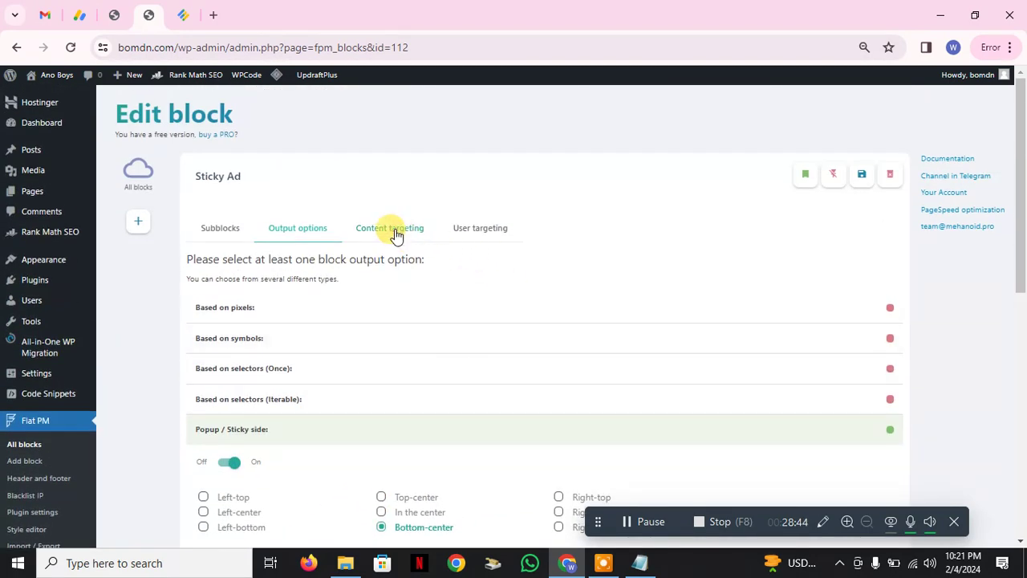
pyautogui.click(396, 230)
pyautogui.scroll(-3, 425, 249)
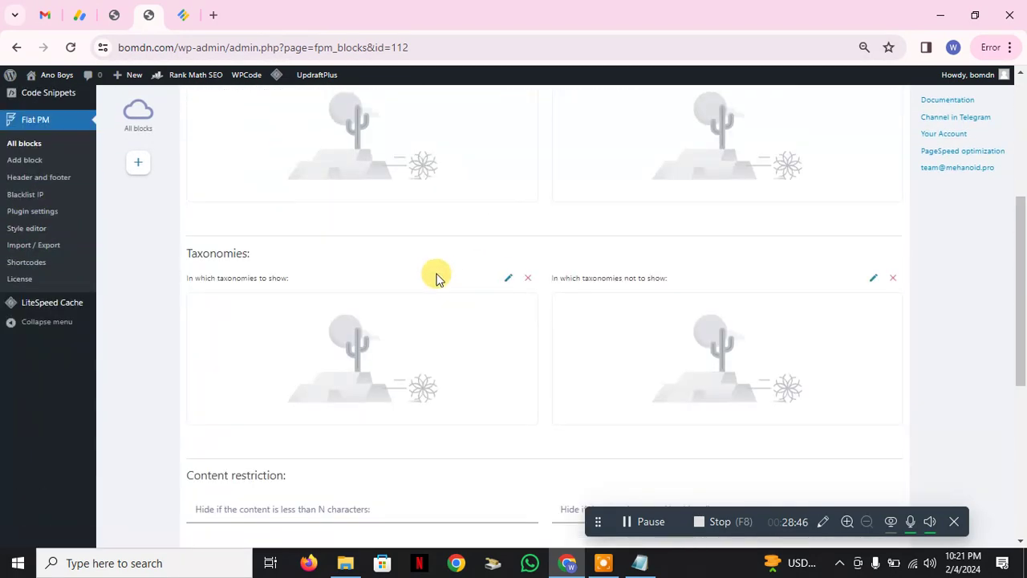
pyautogui.scroll(-5, 446, 275)
pyautogui.click(242, 348)
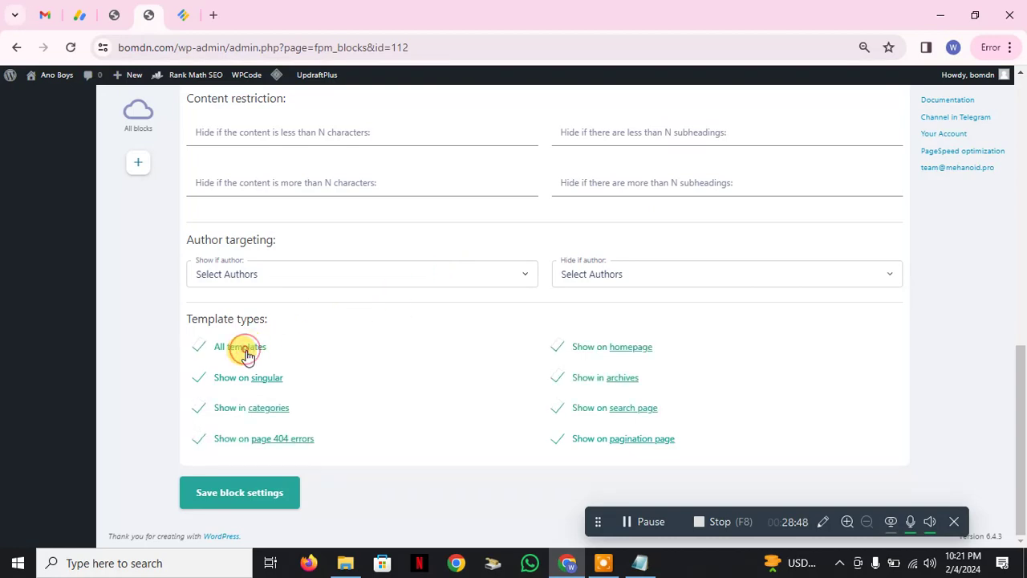
pyautogui.click(229, 502)
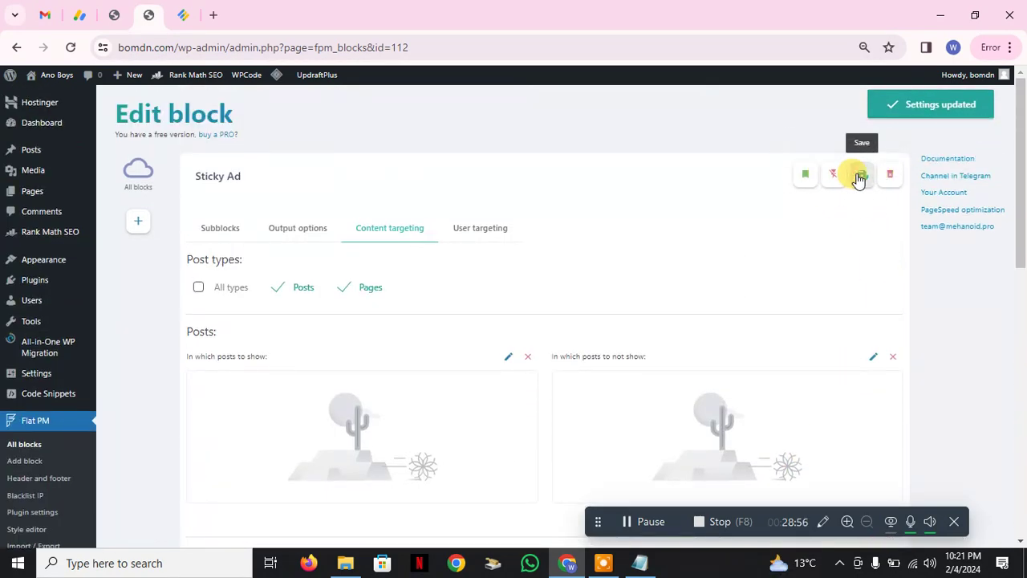
pyautogui.click(859, 178)
pyautogui.scroll(-6, 215, 425)
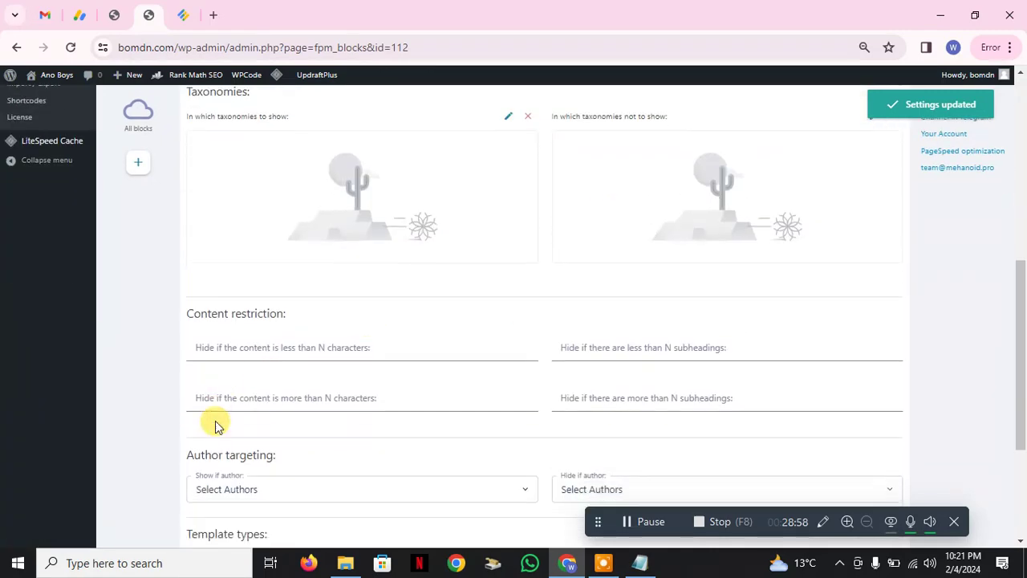
pyautogui.scroll(-3, 215, 426)
pyautogui.click(240, 484)
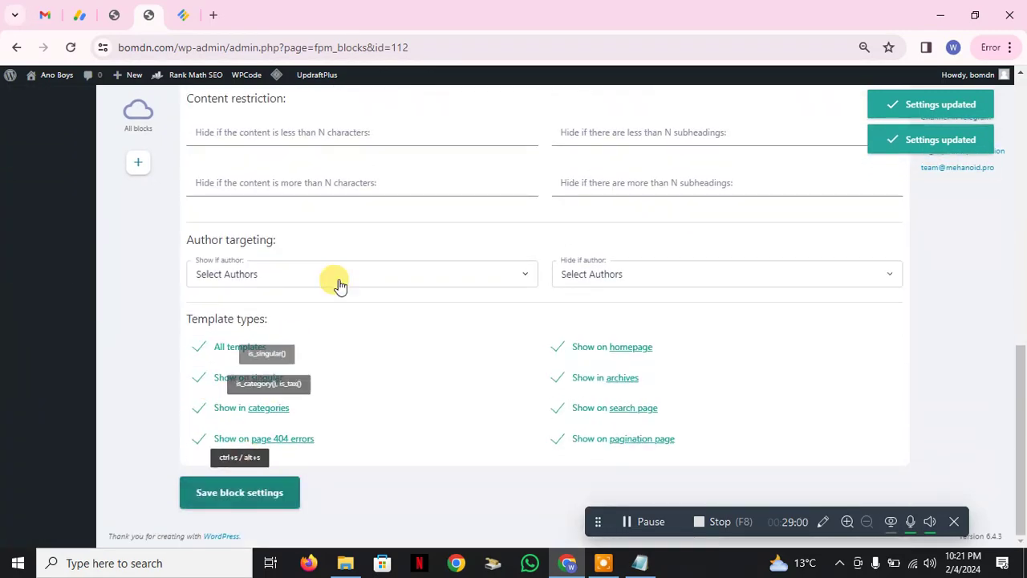
pyautogui.scroll(10, 340, 285)
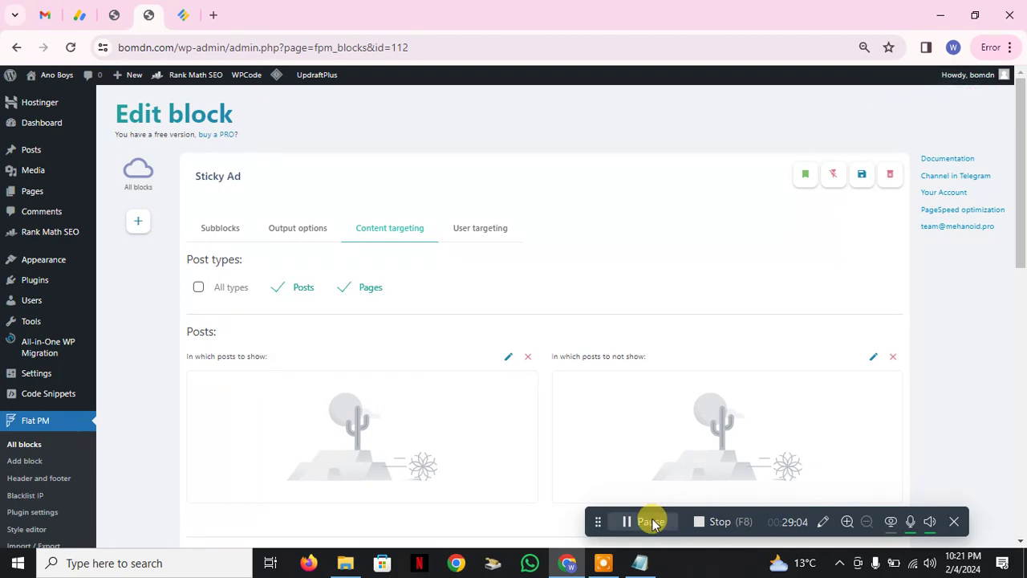
# Switch to Notepad and review the Interstitial-Ad1 and Top-Anchor-Ad1 codes and the list of ad sizes.
pyautogui.click(646, 561)
pyautogui.scroll(9, 445, 274)
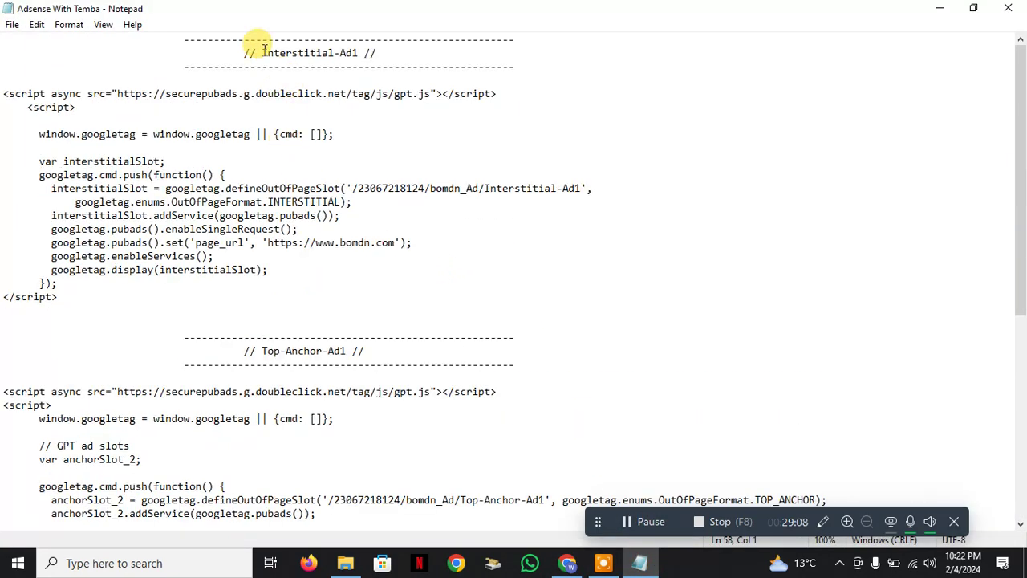
pyautogui.doubleClick(265, 52)
pyautogui.scroll(-2, 340, 271)
pyautogui.scroll(-4, 502, 302)
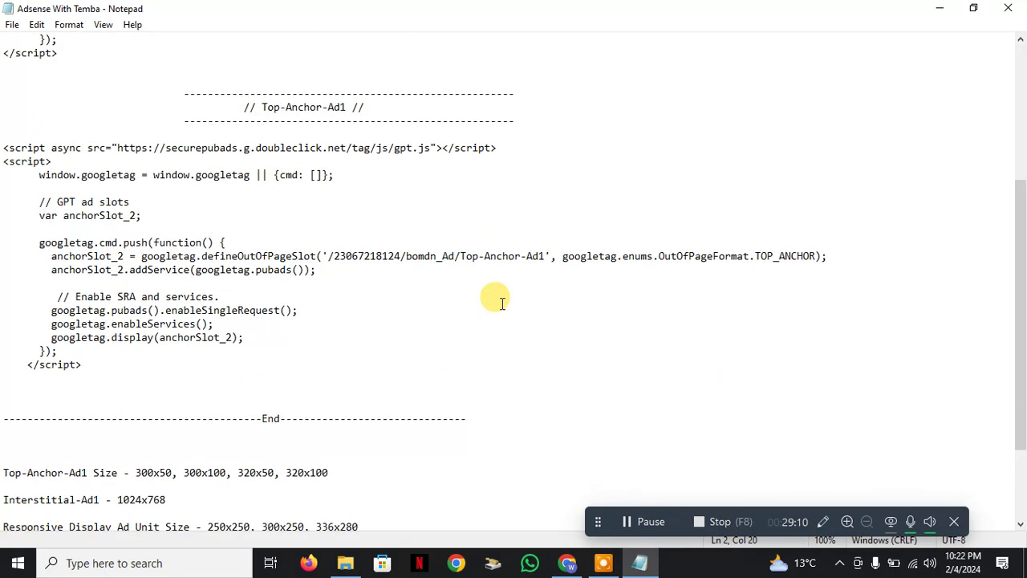
pyautogui.scroll(-3, 491, 397)
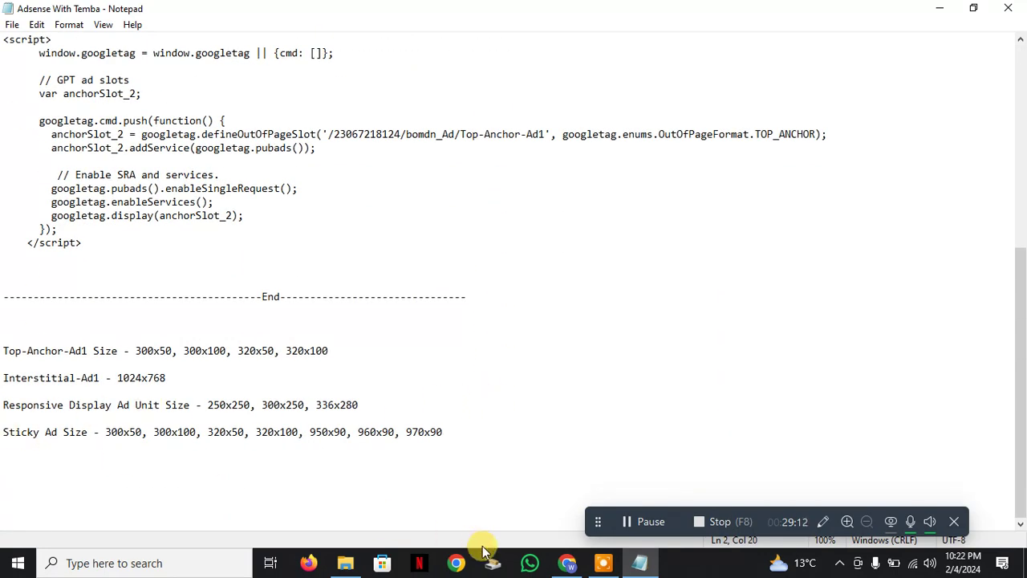
# Switch back to Chrome, reload the site's homepage, check its ad placements and close the sticky ad.
pyautogui.click(567, 562)
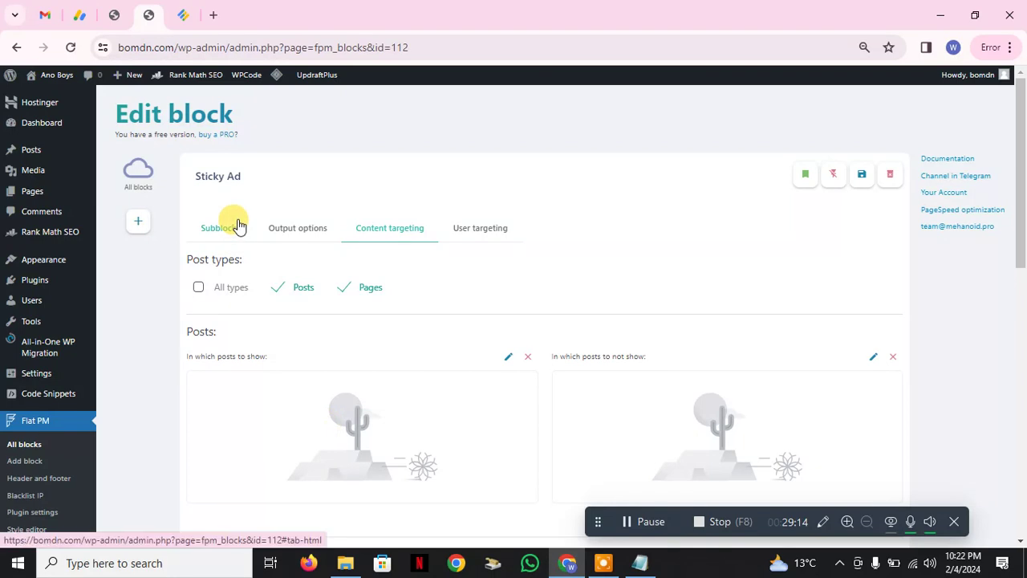
pyautogui.click(118, 15)
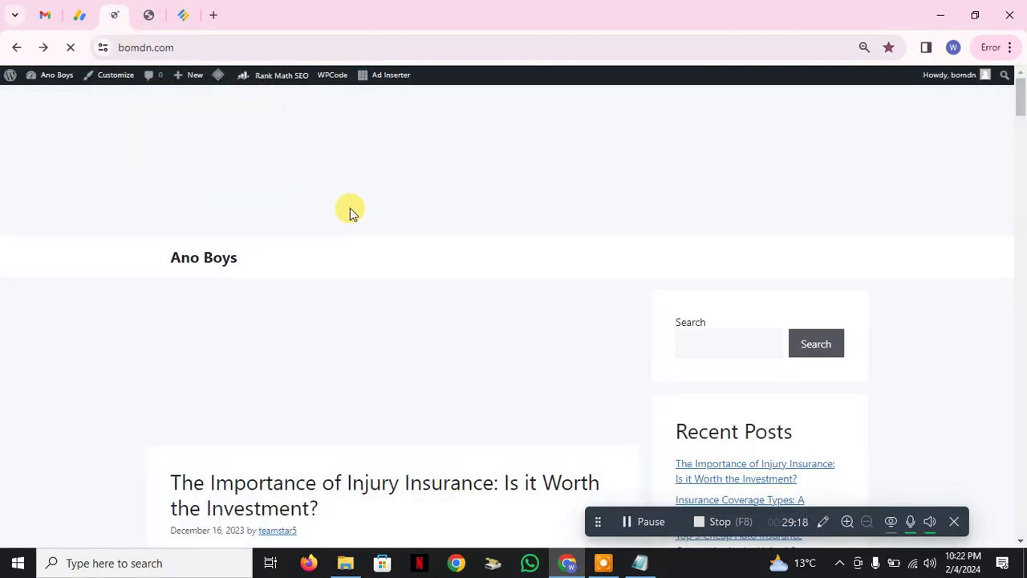
pyautogui.scroll(-7, 537, 314)
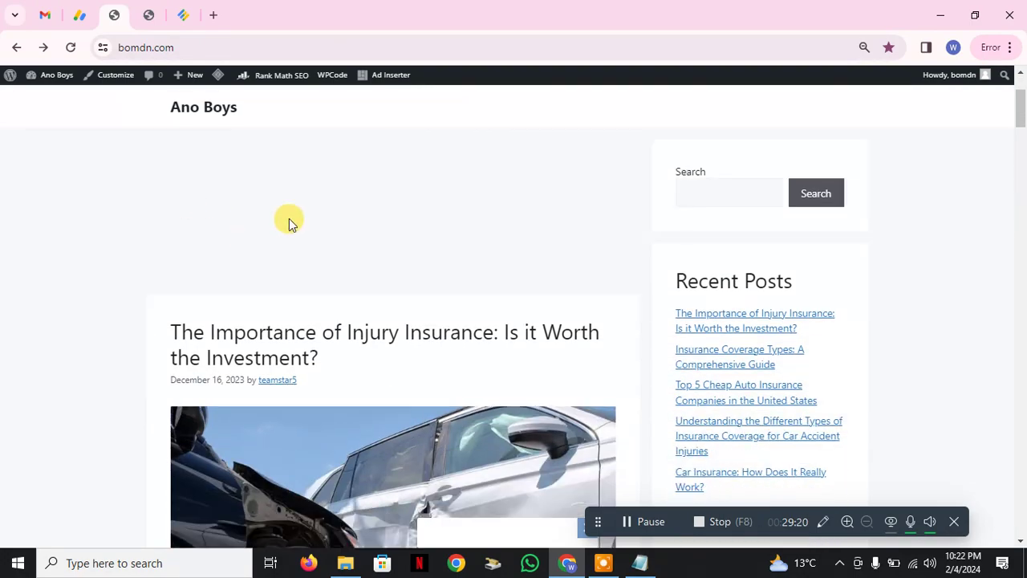
pyautogui.scroll(-10, 359, 382)
pyautogui.scroll(18, 401, 383)
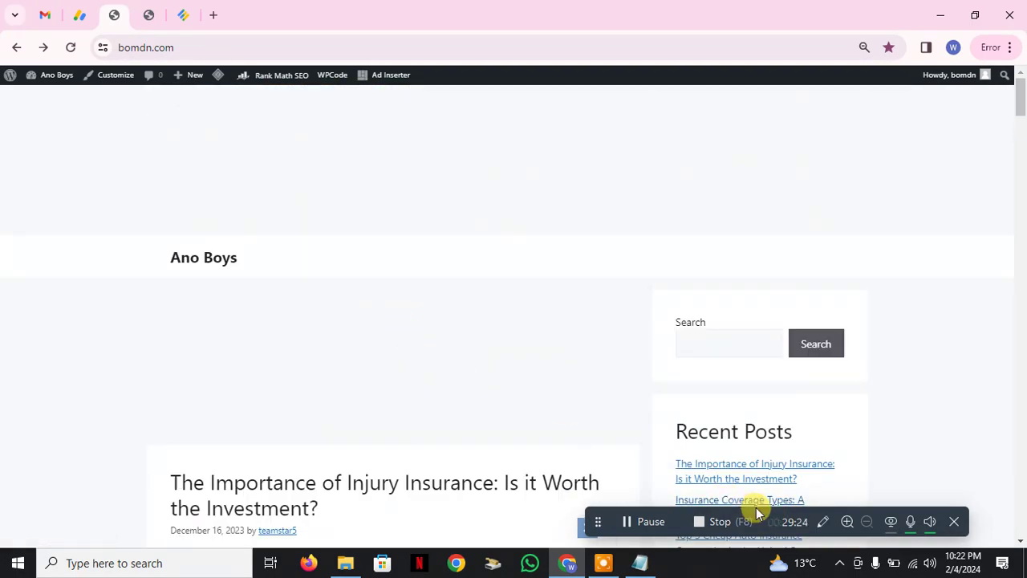
pyautogui.moveTo(758, 512); pyautogui.dragTo(816, 460)
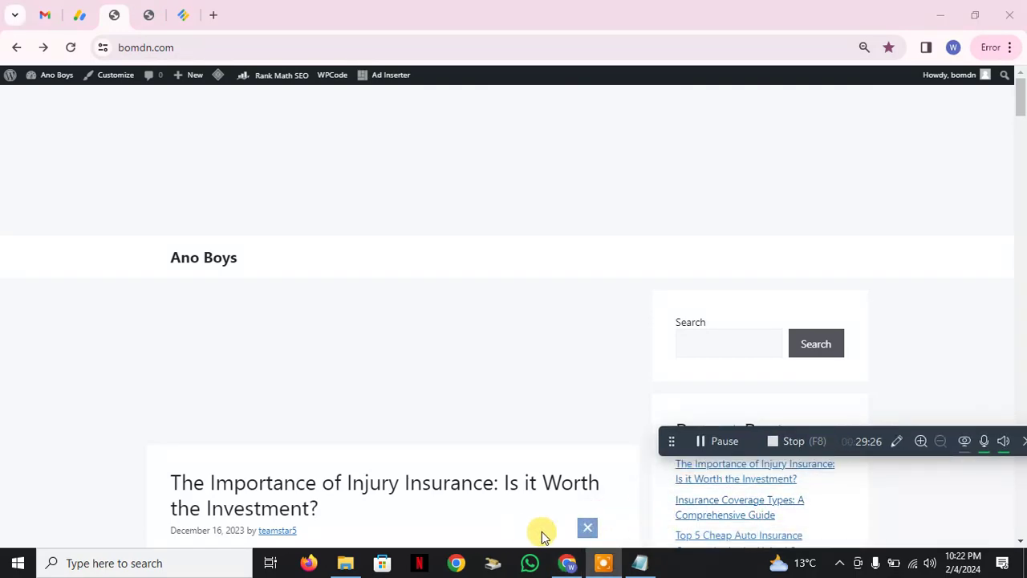
pyautogui.click(588, 528)
pyautogui.scroll(-4, 544, 500)
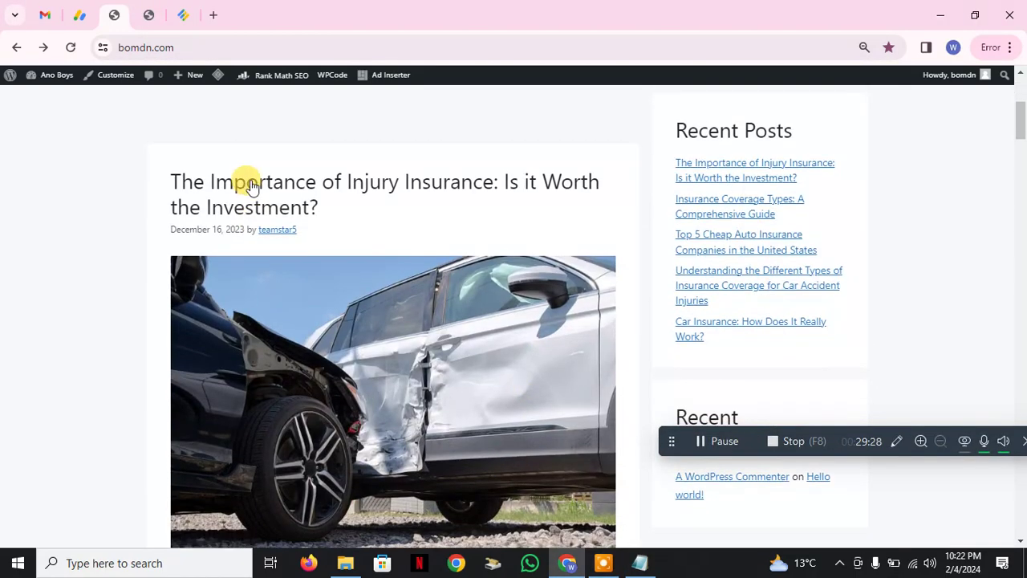
# Open the post "The Importance of Injury Insurance: Is it Worth the Investment?" and check its ad placements from start to end.
pyautogui.click(251, 183)
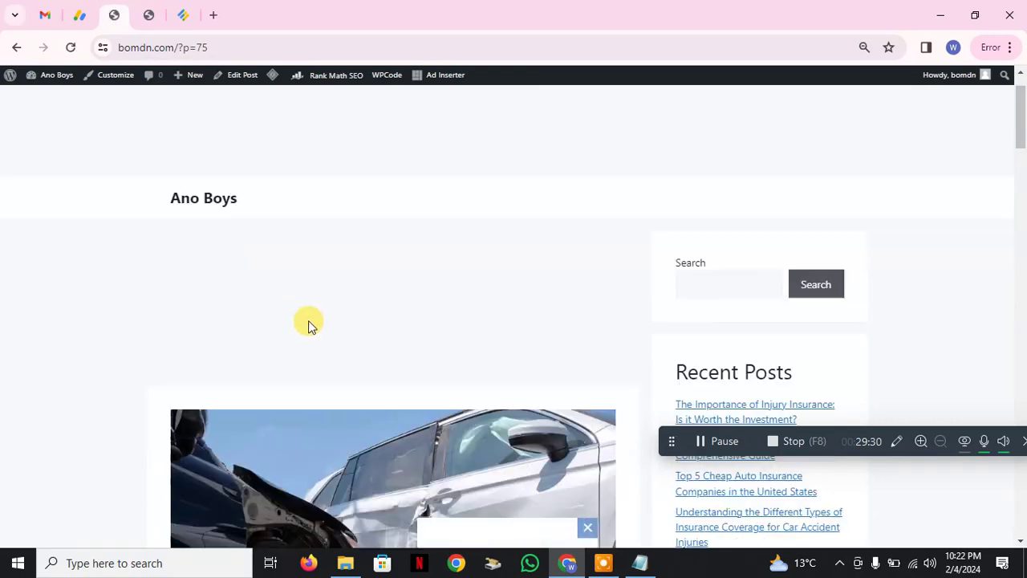
pyautogui.scroll(-3, 361, 369)
pyautogui.scroll(-9, 412, 446)
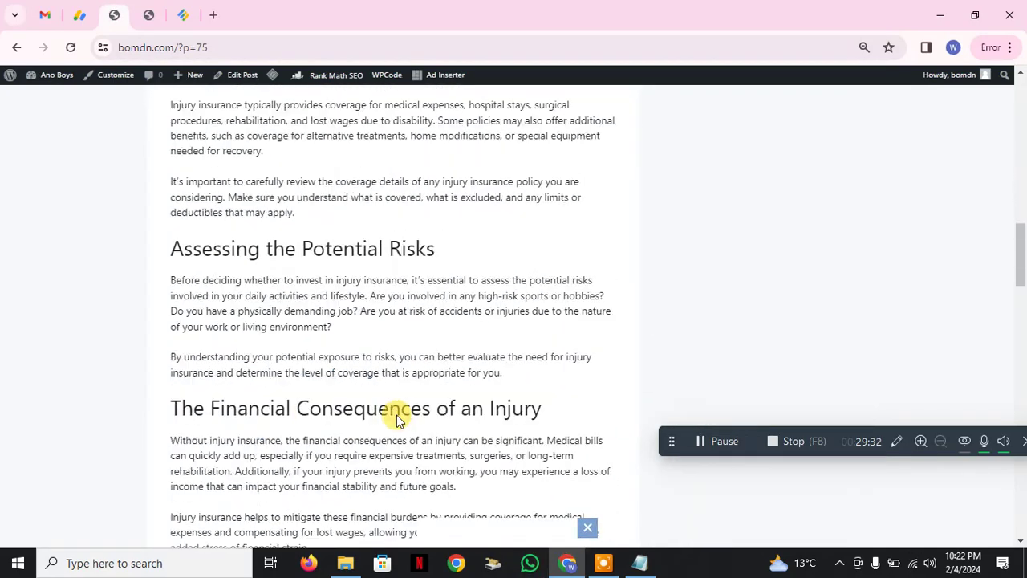
pyautogui.scroll(-15, 393, 433)
pyautogui.scroll(20, 367, 385)
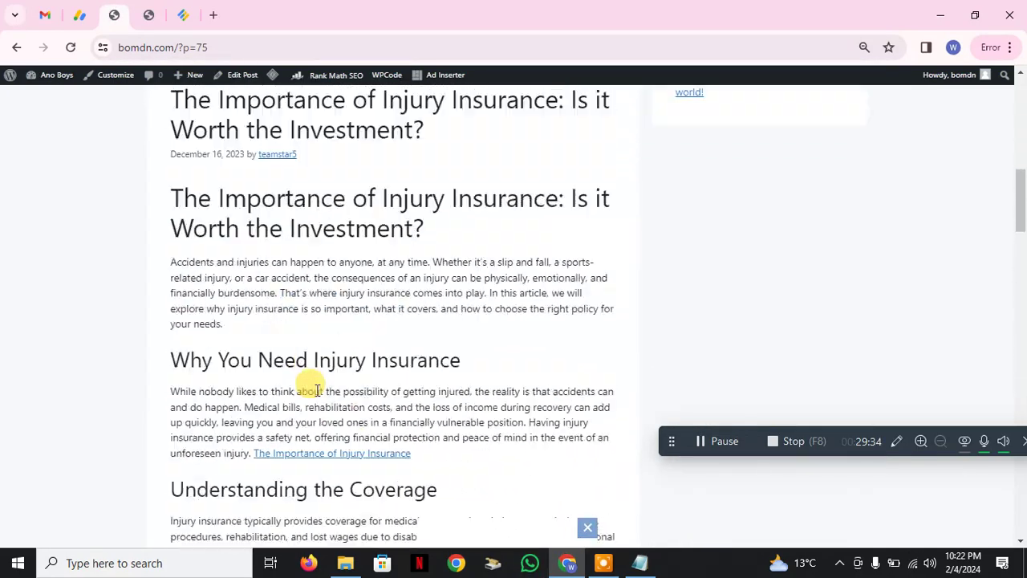
pyautogui.scroll(7, 317, 391)
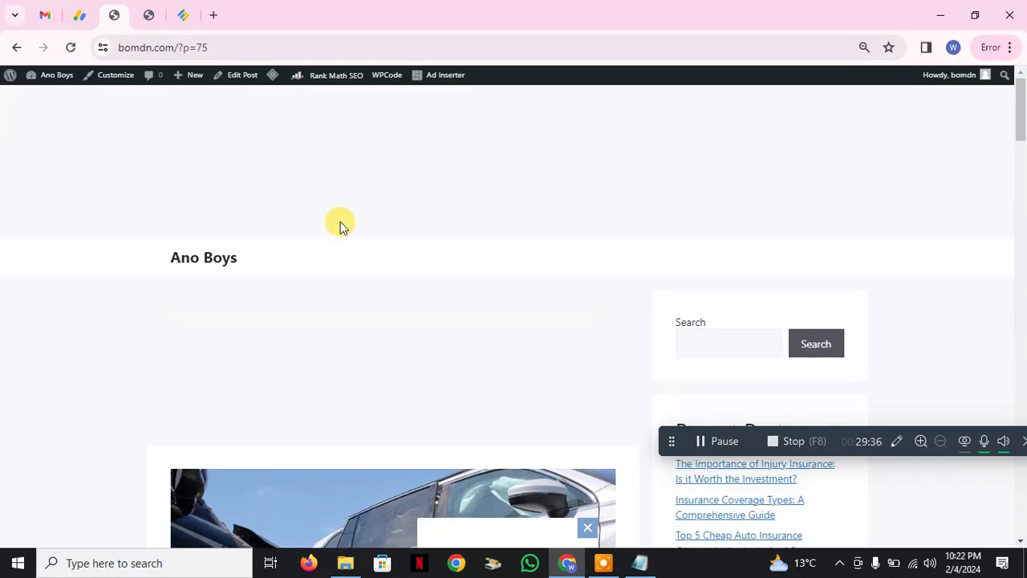
pyautogui.scroll(-10, 465, 330)
pyautogui.moveTo(1019, 249); pyautogui.dragTo(1023, 100)
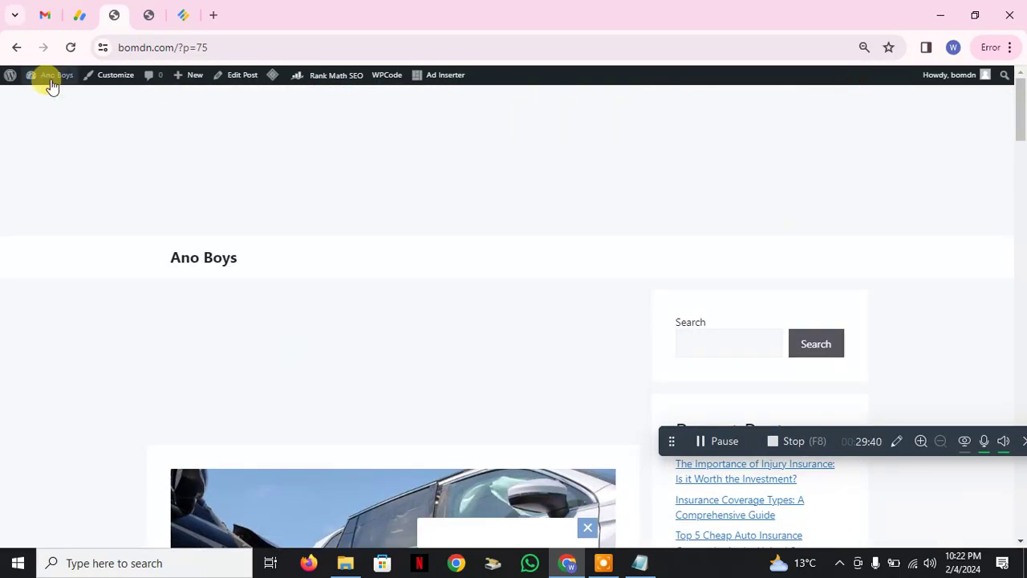
# Return to Ad Manager, go back from the Sticky_Ad! tag results to the tag options, and look through the Delivery and Inventory sections.
pyautogui.click(183, 15)
pyautogui.click(211, 481)
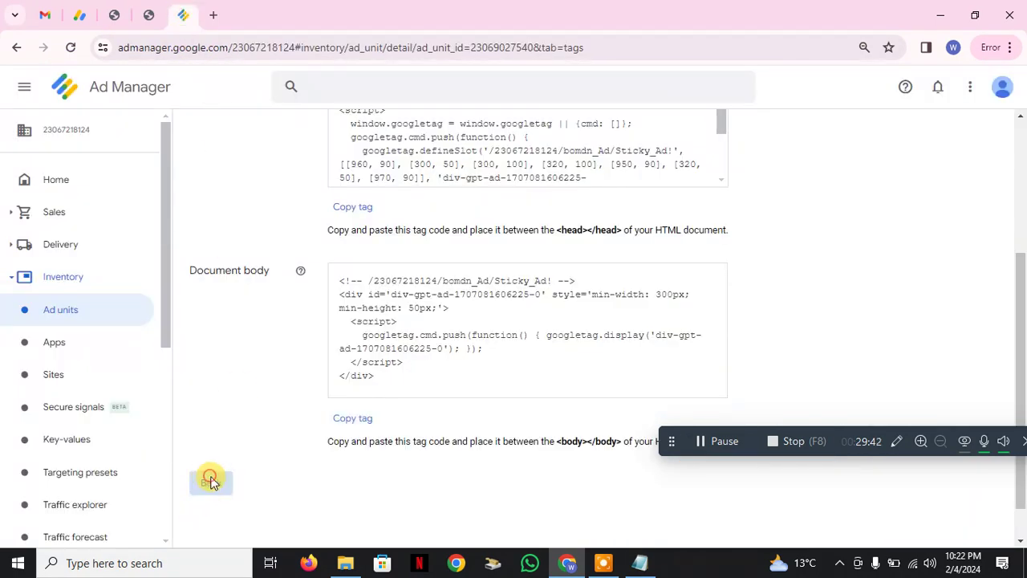
pyautogui.click(48, 256)
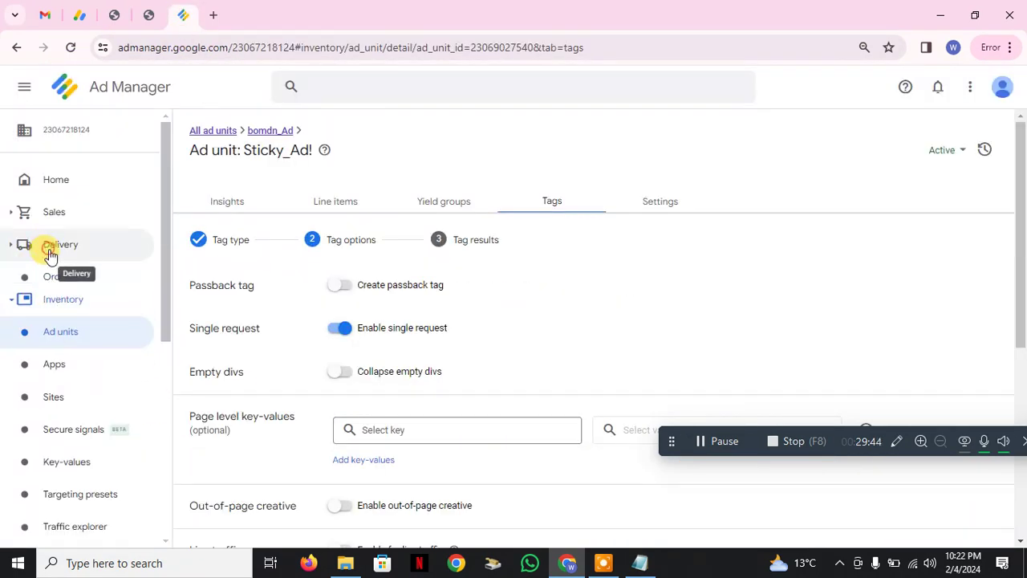
pyautogui.doubleClick(50, 255)
pyautogui.click(49, 255)
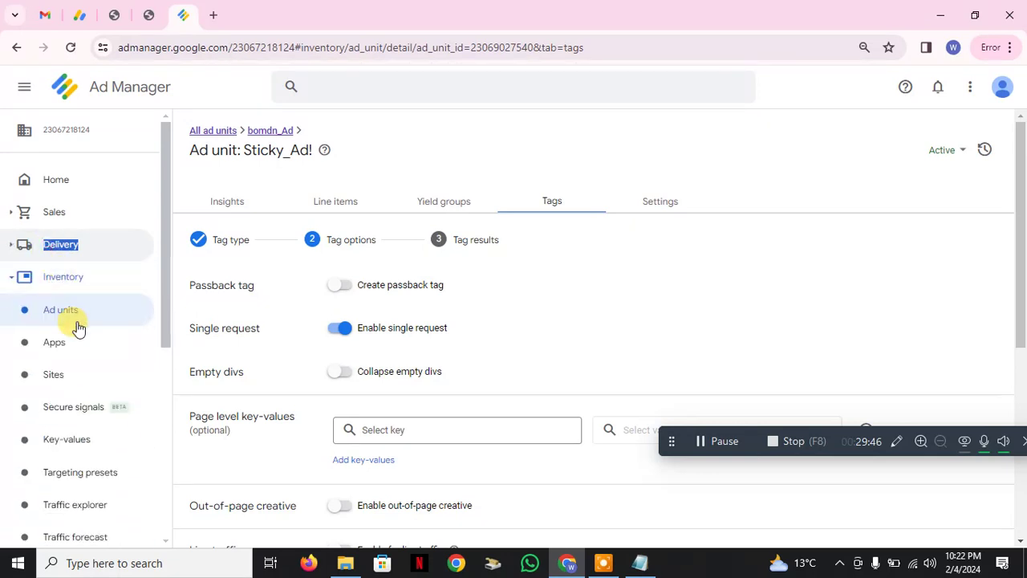
pyautogui.click(55, 281)
pyautogui.click(55, 282)
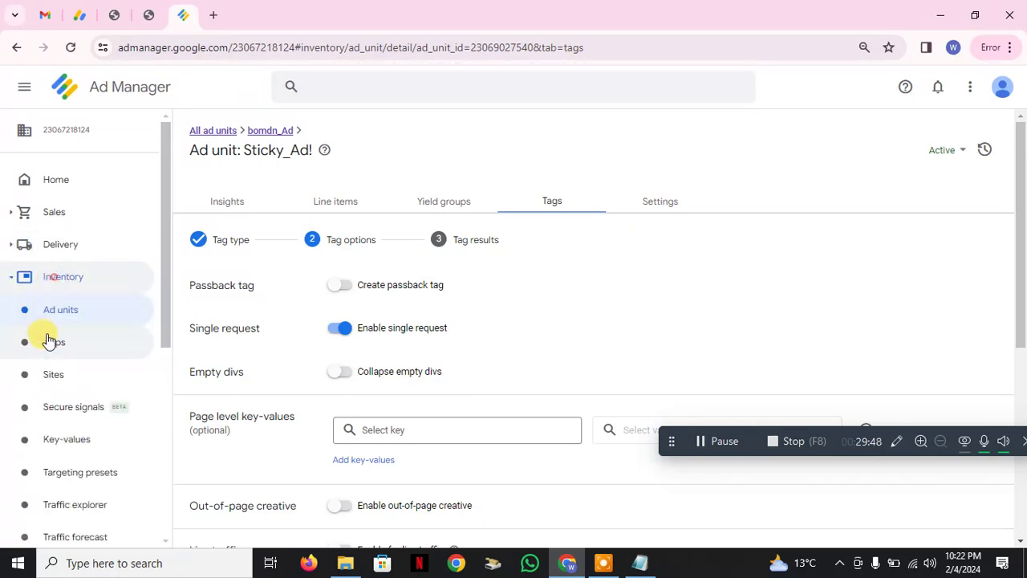
# Open the inventory's Sites list and check the approval status of bomdn.com.
pyautogui.click(53, 371)
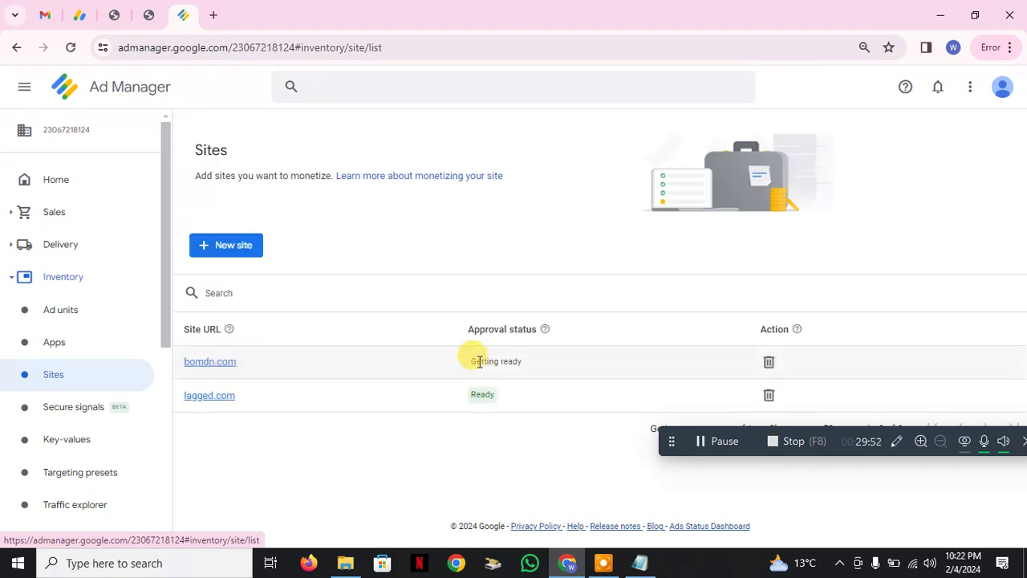
pyautogui.moveTo(478, 359); pyautogui.dragTo(522, 353)
pyautogui.click(511, 246)
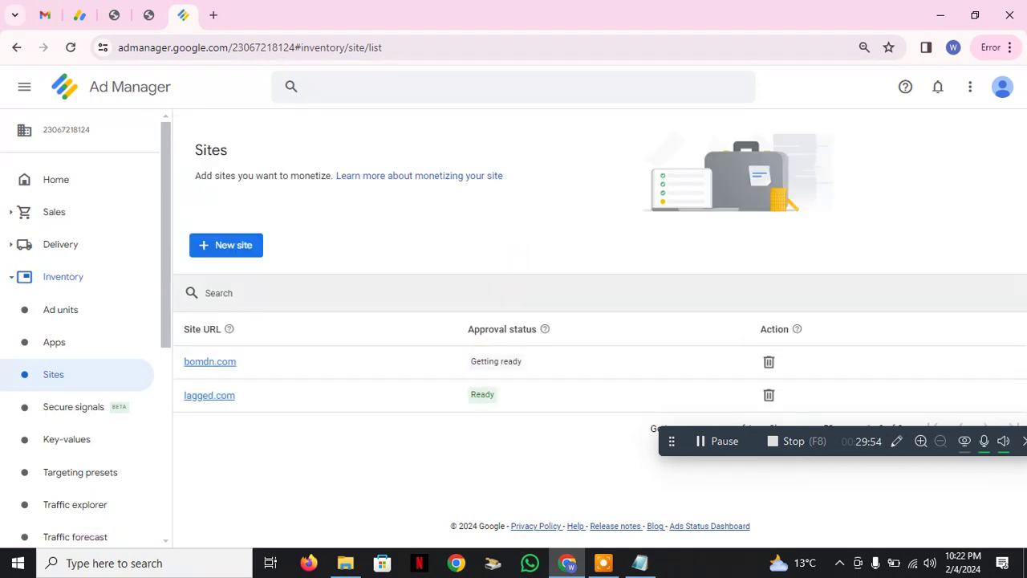
# Return to the injury insurance post on bomdn.com, reload it and check its ad placements.
pyautogui.click(152, 11)
pyautogui.click(114, 13)
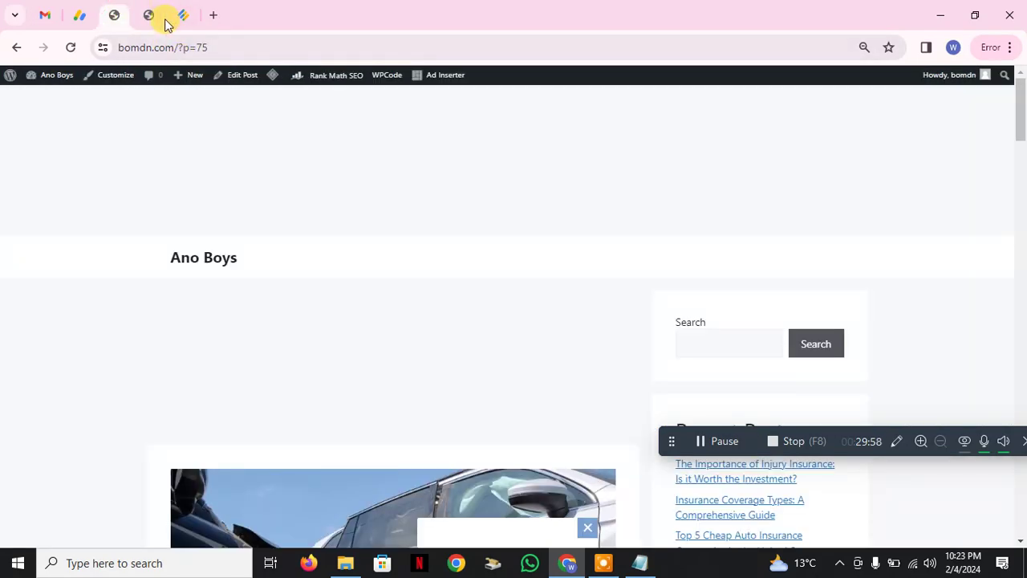
pyautogui.press('F5')
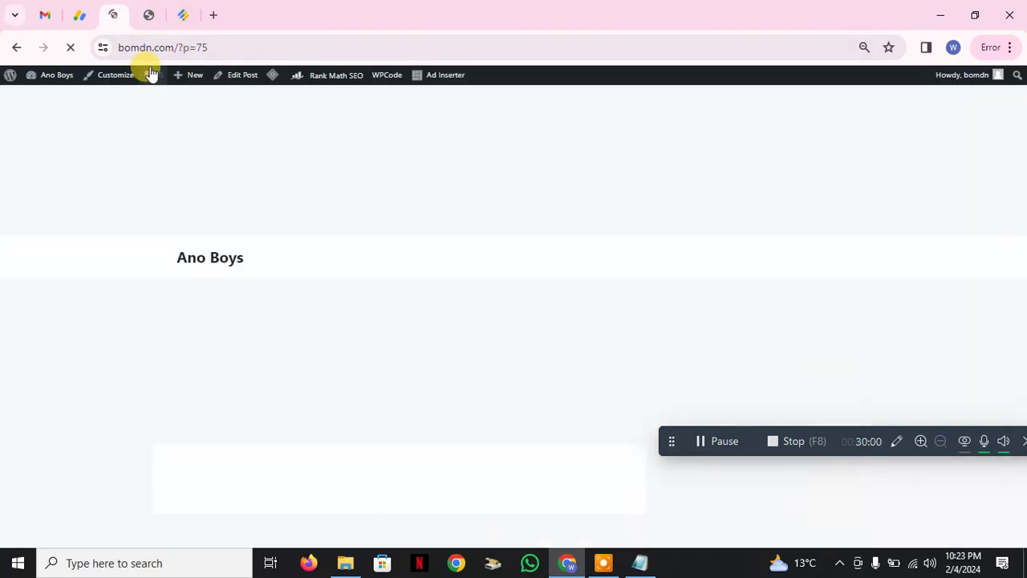
pyautogui.scroll(-8, 190, 167)
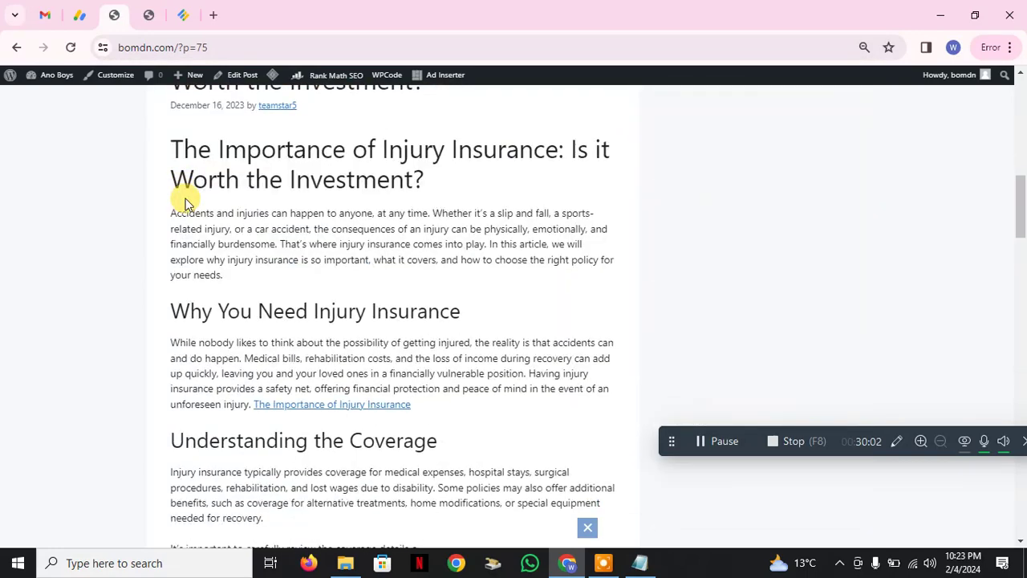
pyautogui.scroll(5, 184, 197)
pyautogui.scroll(3, 186, 203)
# Recheck bomdn.com's approval status in Ad Manager's Sites list, and return to the Flat PM editor of the Sticky Ad block.
pyautogui.click(183, 14)
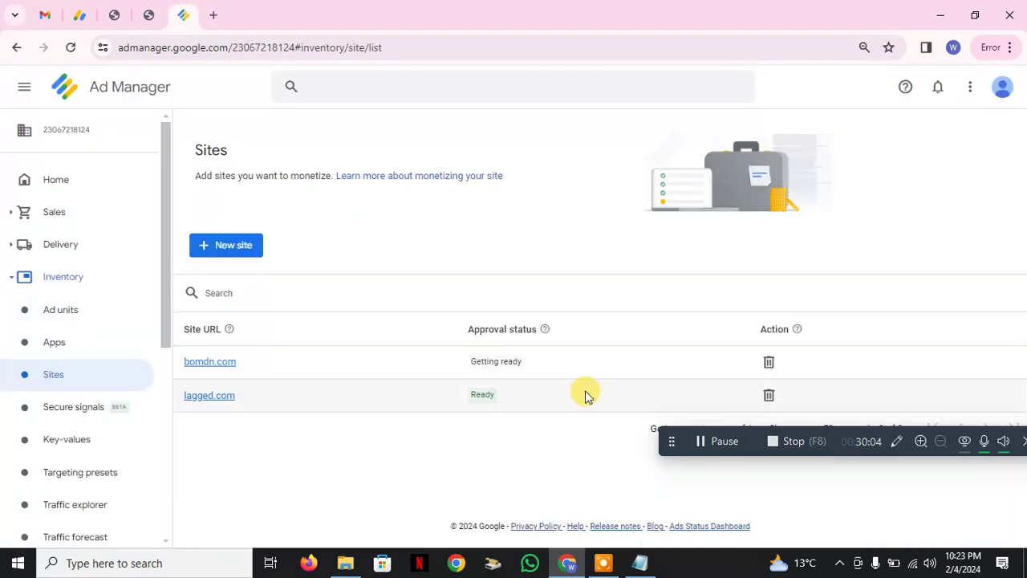
pyautogui.moveTo(507, 357); pyautogui.dragTo(522, 361)
pyautogui.click(465, 249)
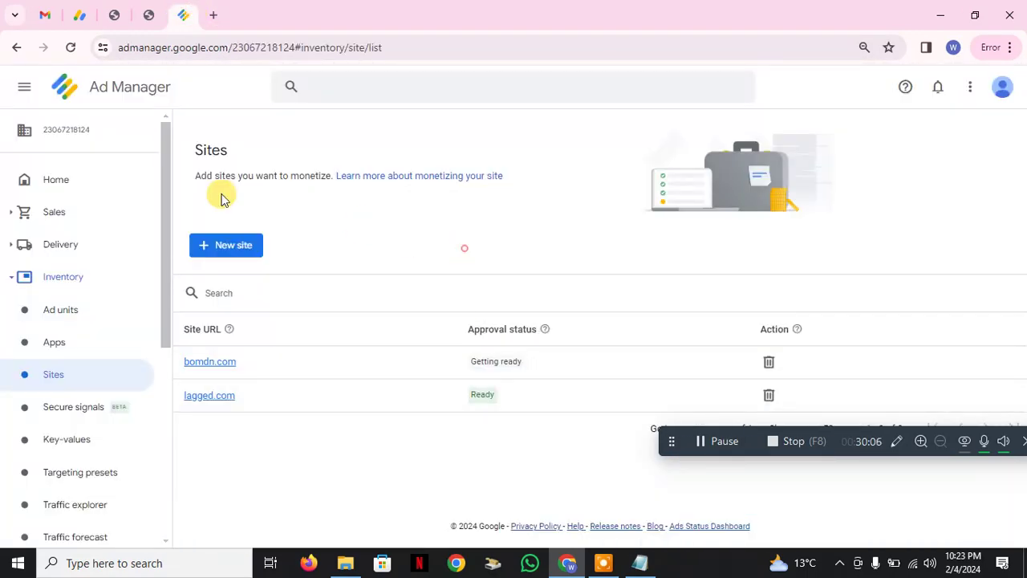
pyautogui.click(160, 13)
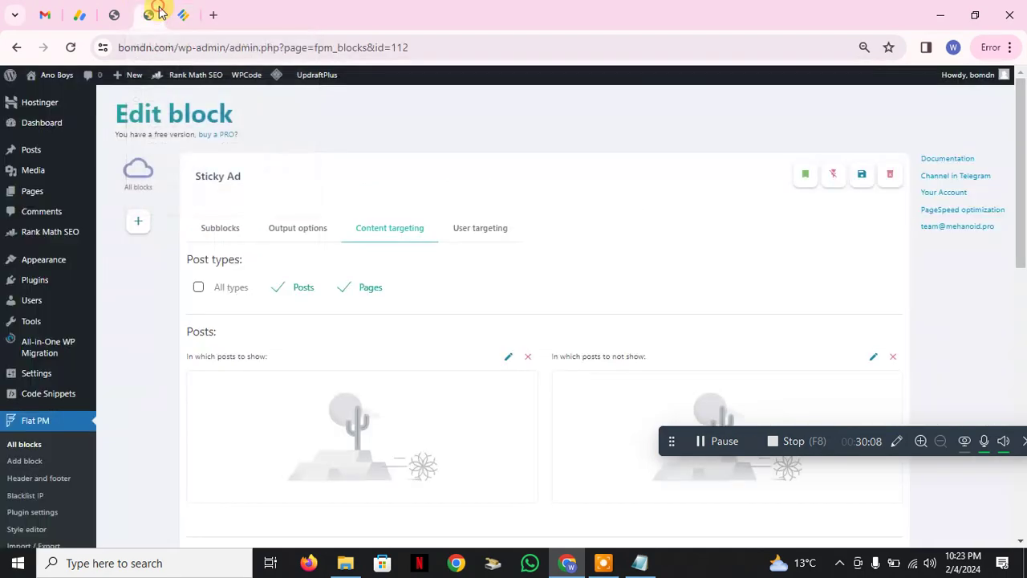